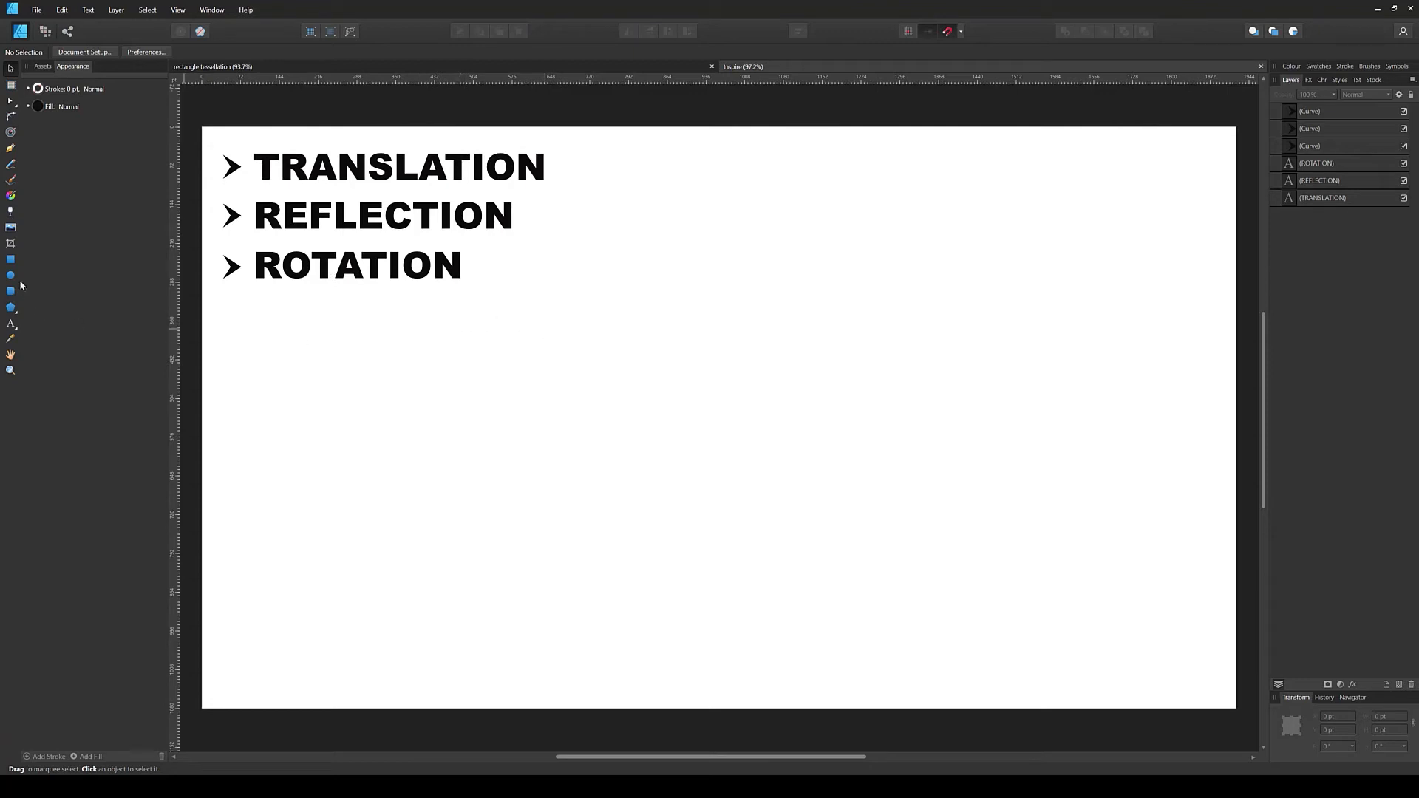
Step: Draw a filled black square about 181 pt wide in the open area below the three words
{"action": "left_click", "coordinate": [10, 259]}
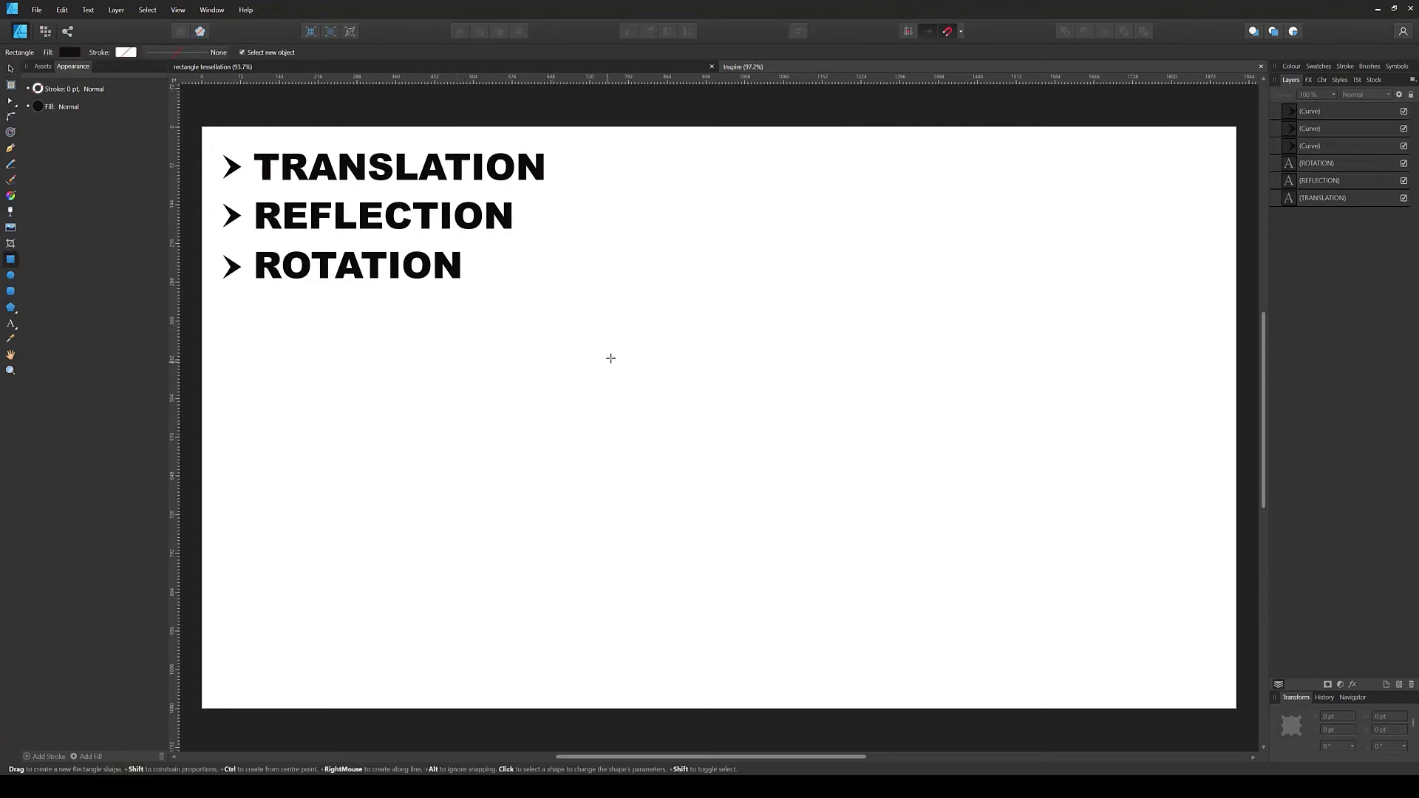
{"action": "left_click_drag", "start_coordinate": [610, 339], "coordinate": [708, 436]}
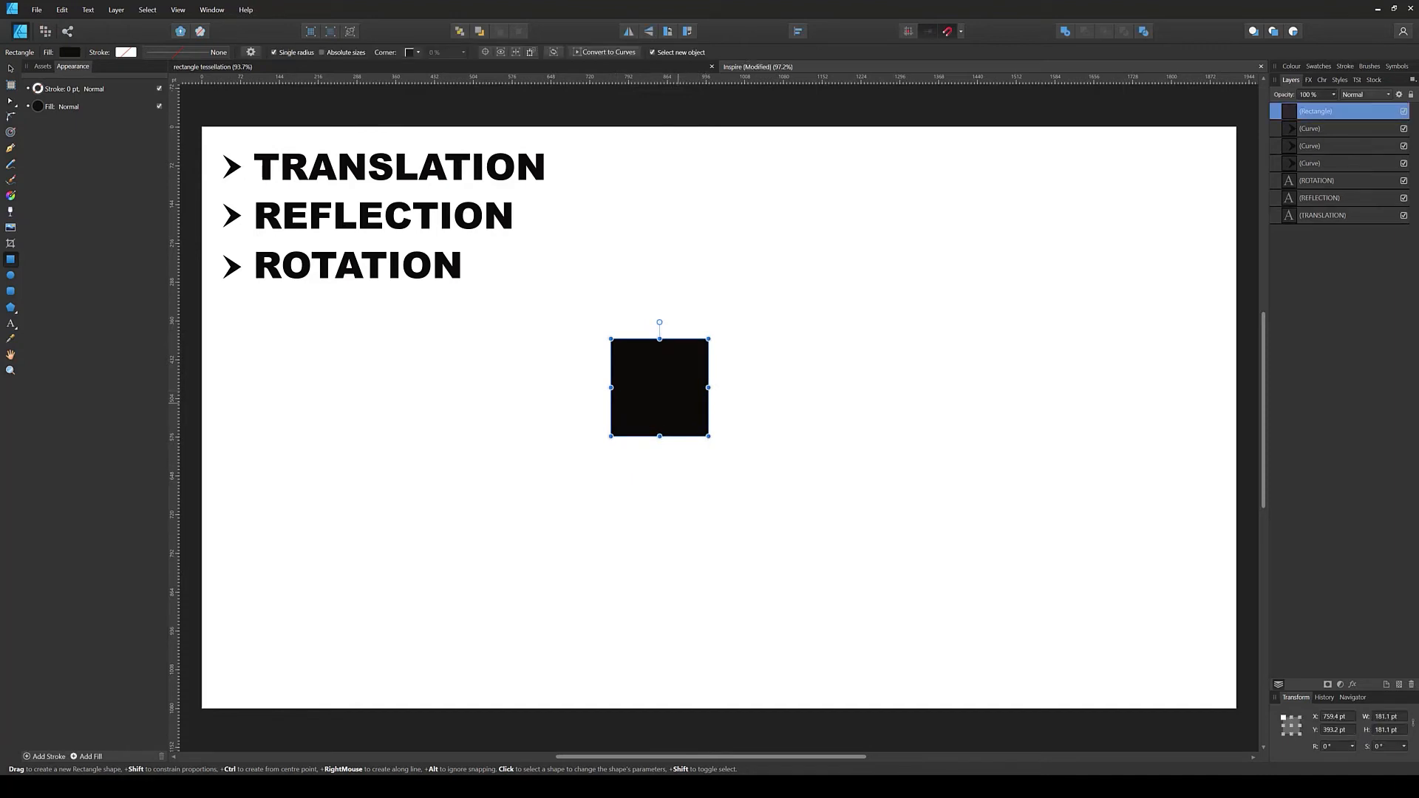
{"action": "key", "text": "v"}
{"action": "key", "text": "Escape"}
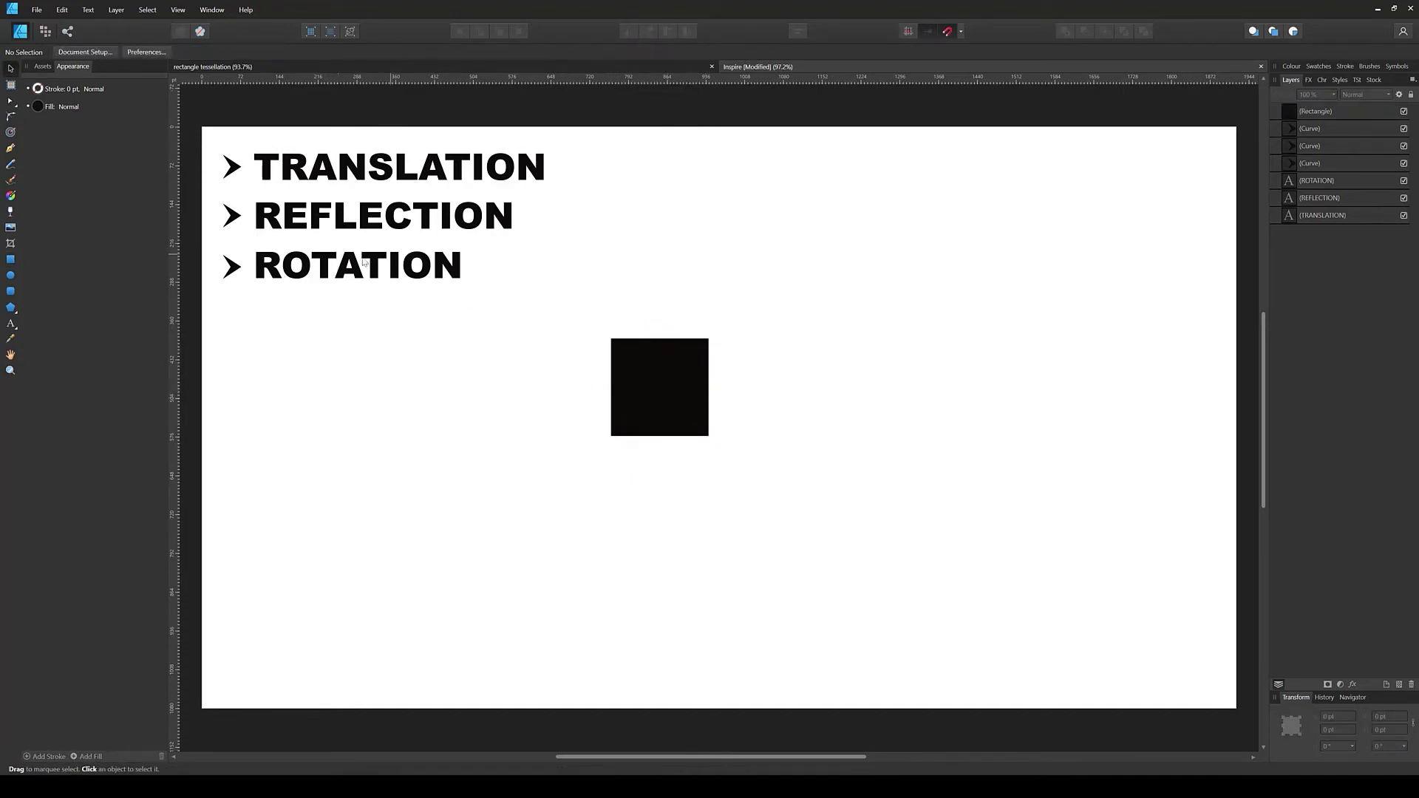
Step: Swap the square's fill and stroke so only the outline is drawn, and set the stroke width to 6 pt
{"action": "left_click", "coordinate": [663, 389]}
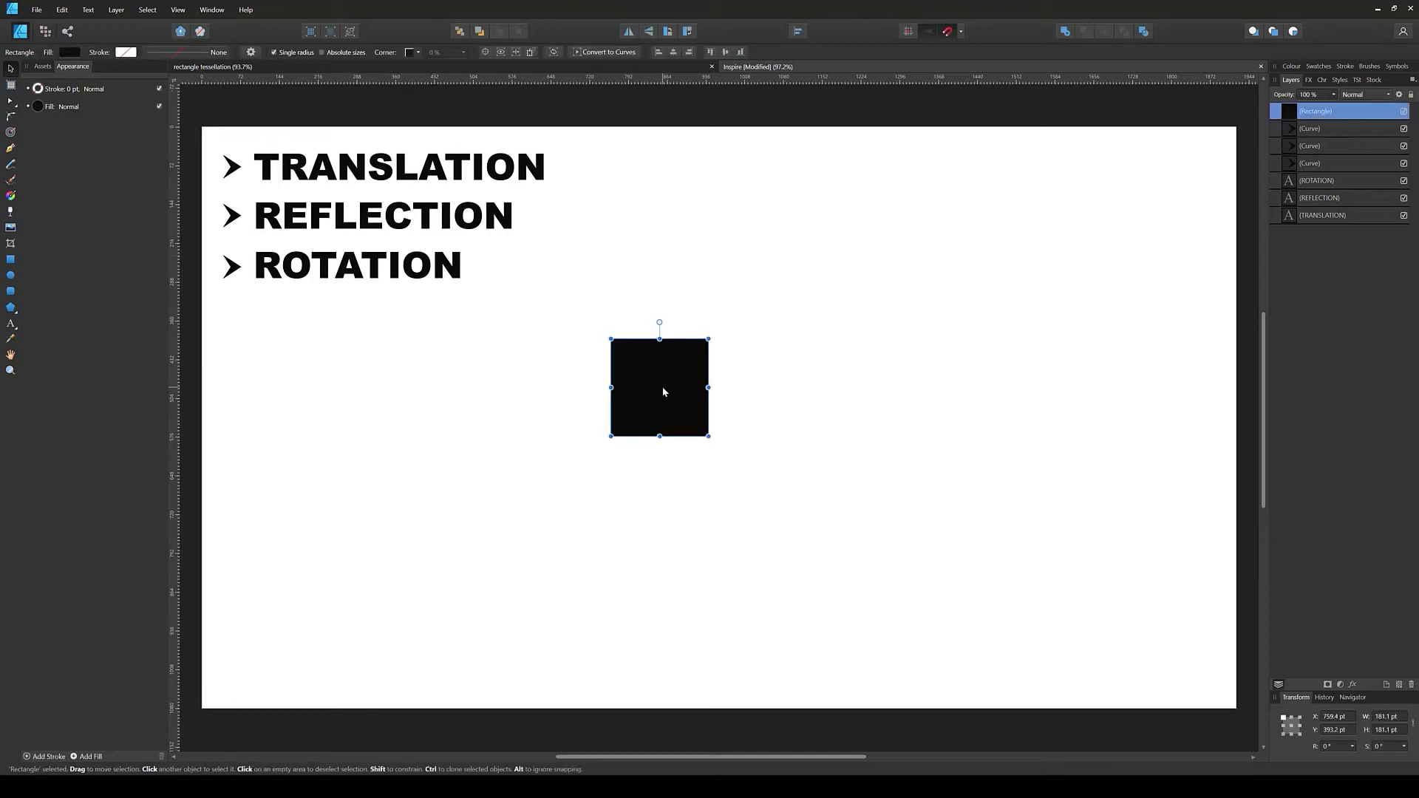
{"action": "key", "text": "shift+x"}
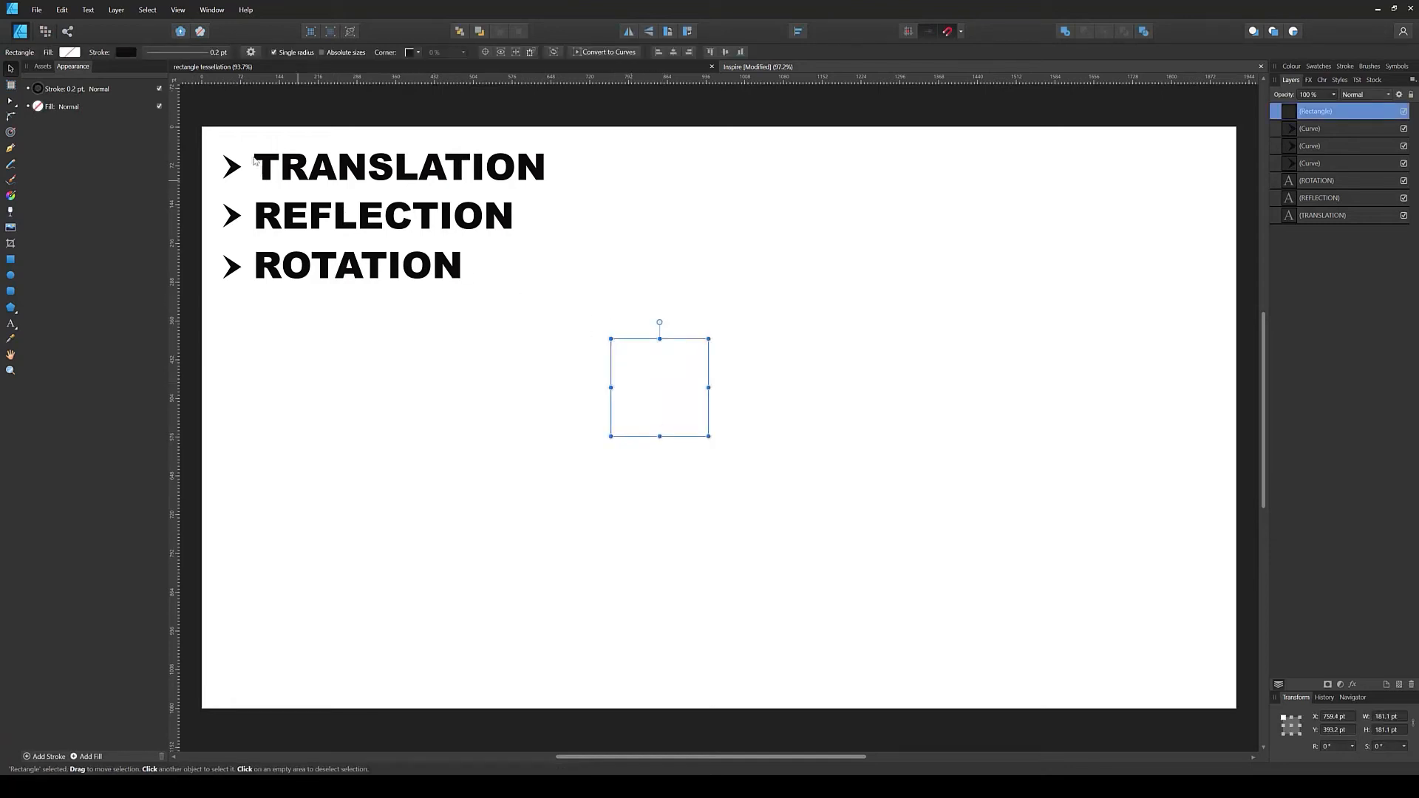
{"action": "left_click", "coordinate": [162, 52]}
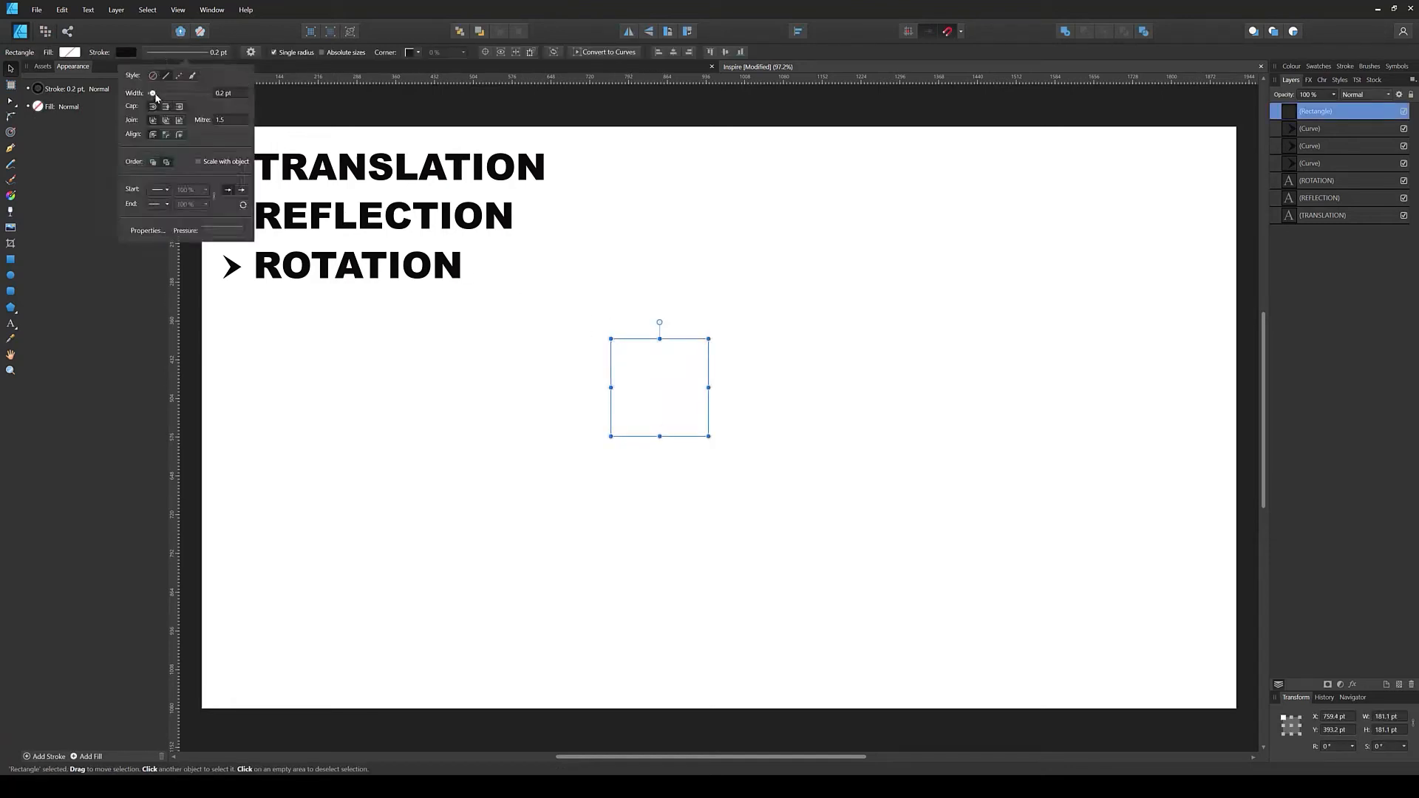
{"action": "left_click_drag", "start_coordinate": [155, 93], "coordinate": [170, 90]}
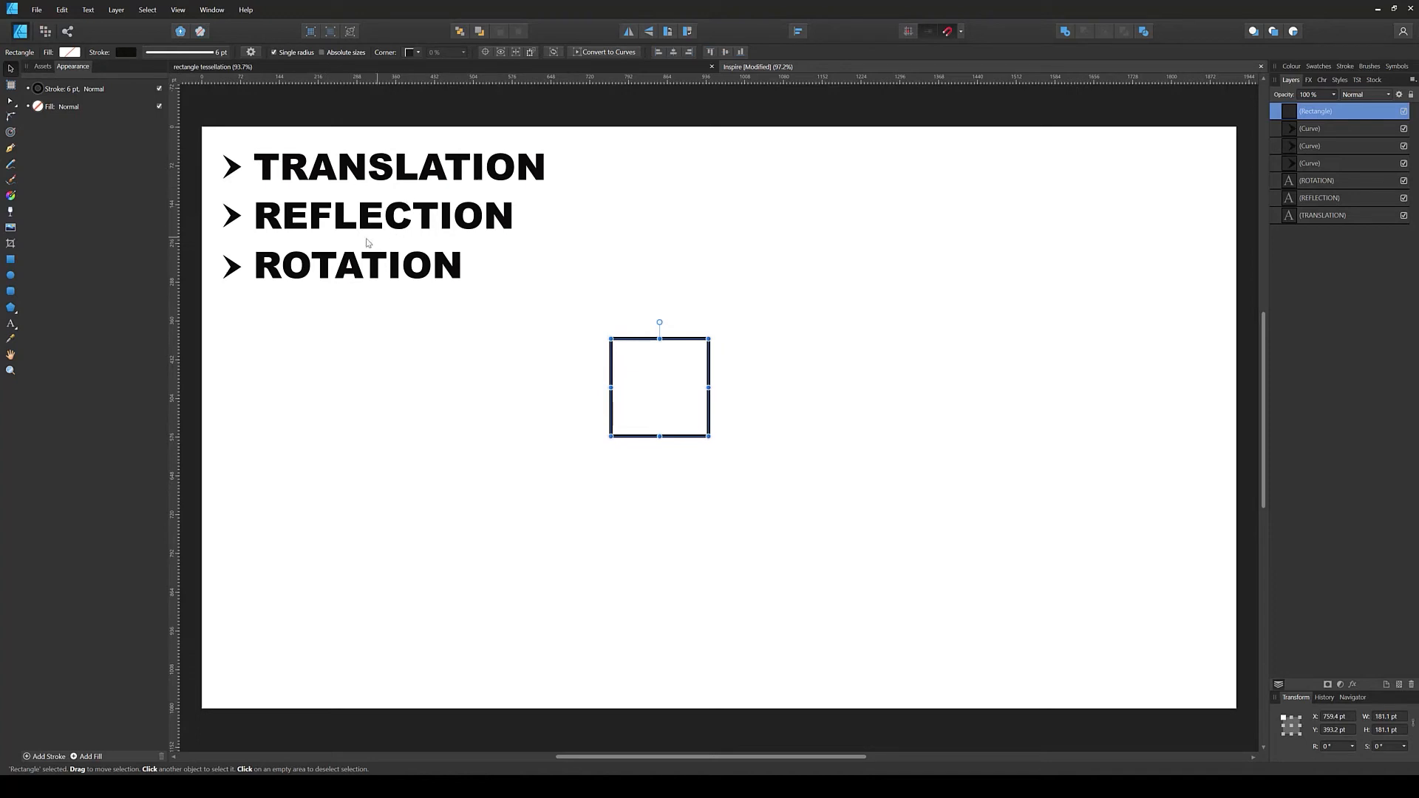
{"action": "left_click_drag", "start_coordinate": [814, 409], "coordinate": [890, 414]}
{"action": "left_click", "coordinate": [890, 415]}
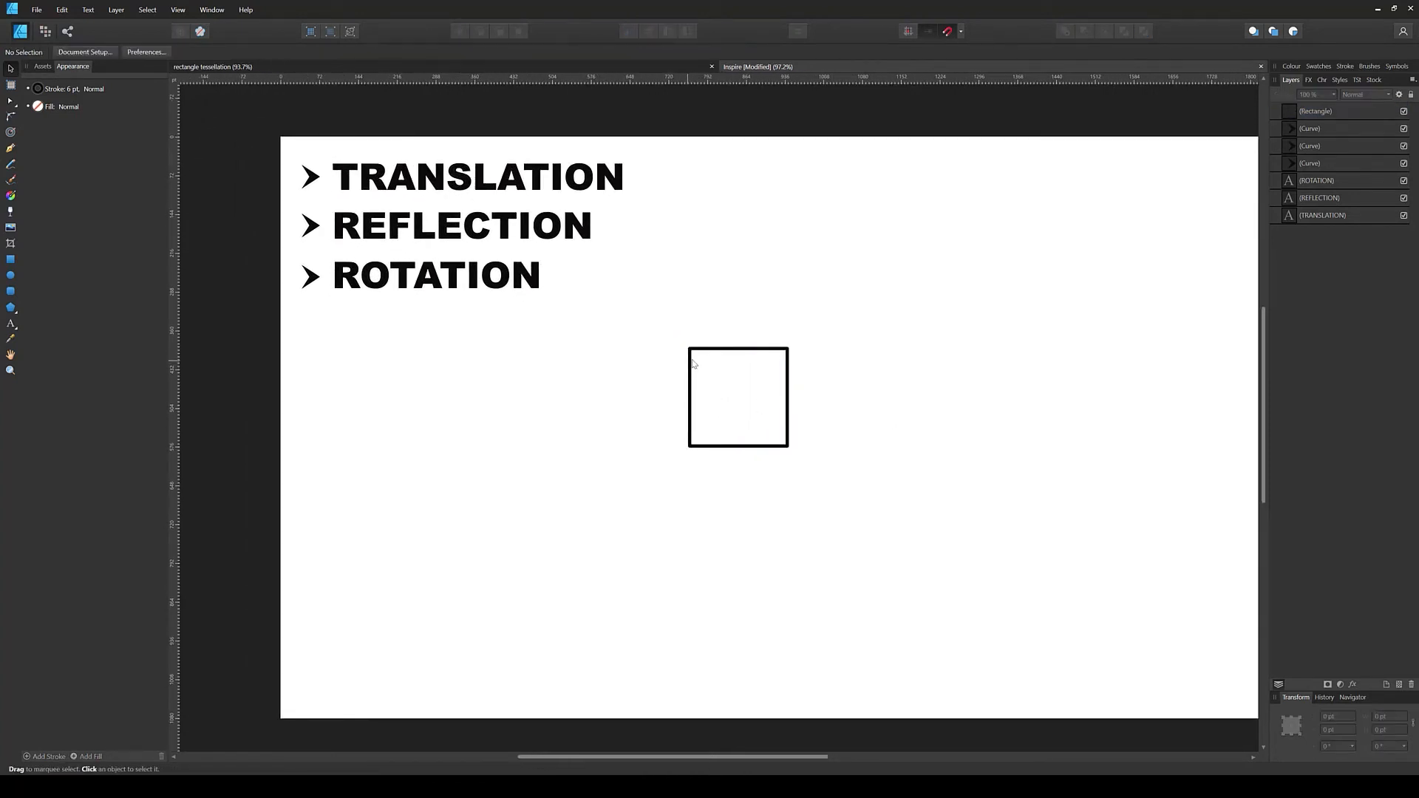
Step: Shift the outlined square slightly down and right, and rotate it to -45° so it stands on a corner
{"action": "left_click_drag", "start_coordinate": [702, 354], "coordinate": [713, 364]}
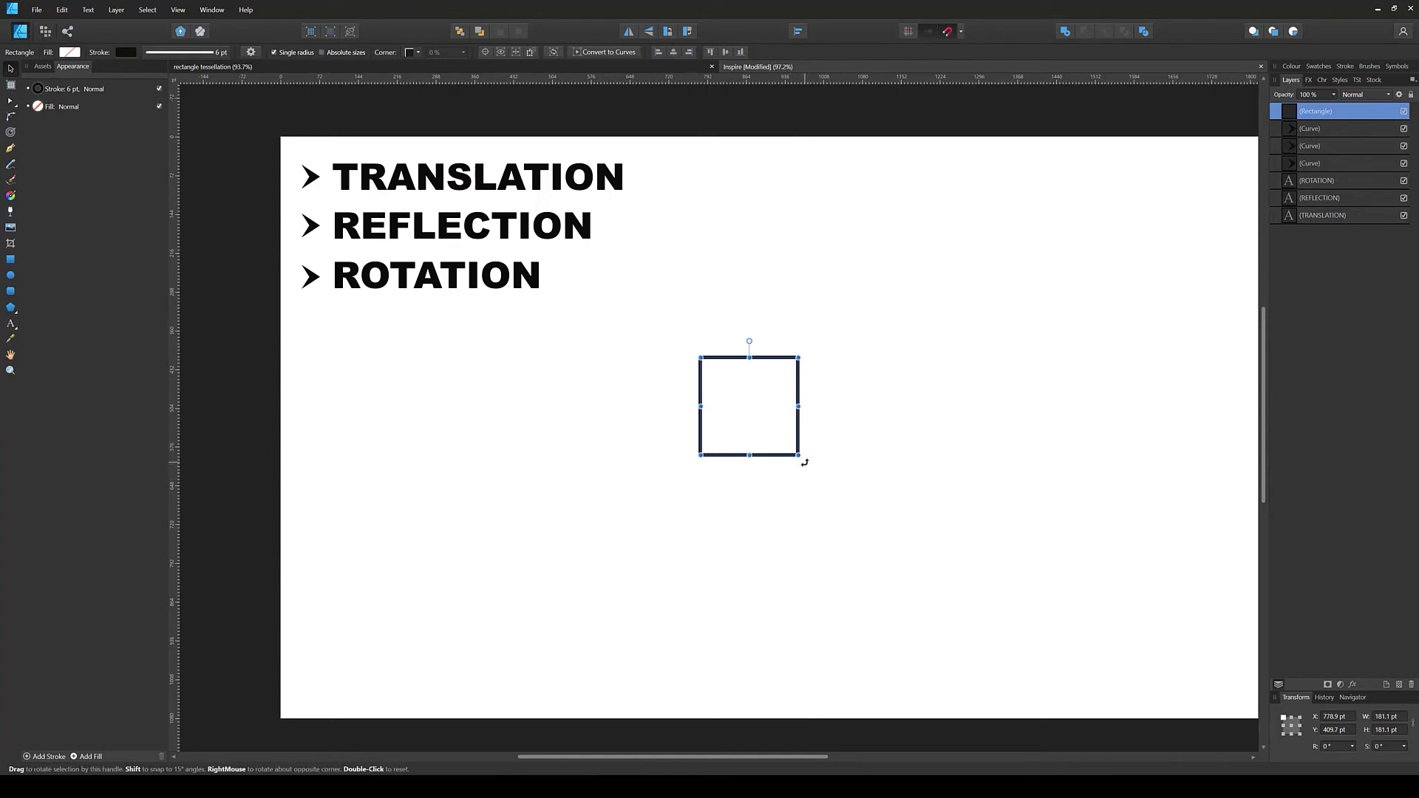
{"action": "left_click_drag", "start_coordinate": [804, 463], "coordinate": [736, 521]}
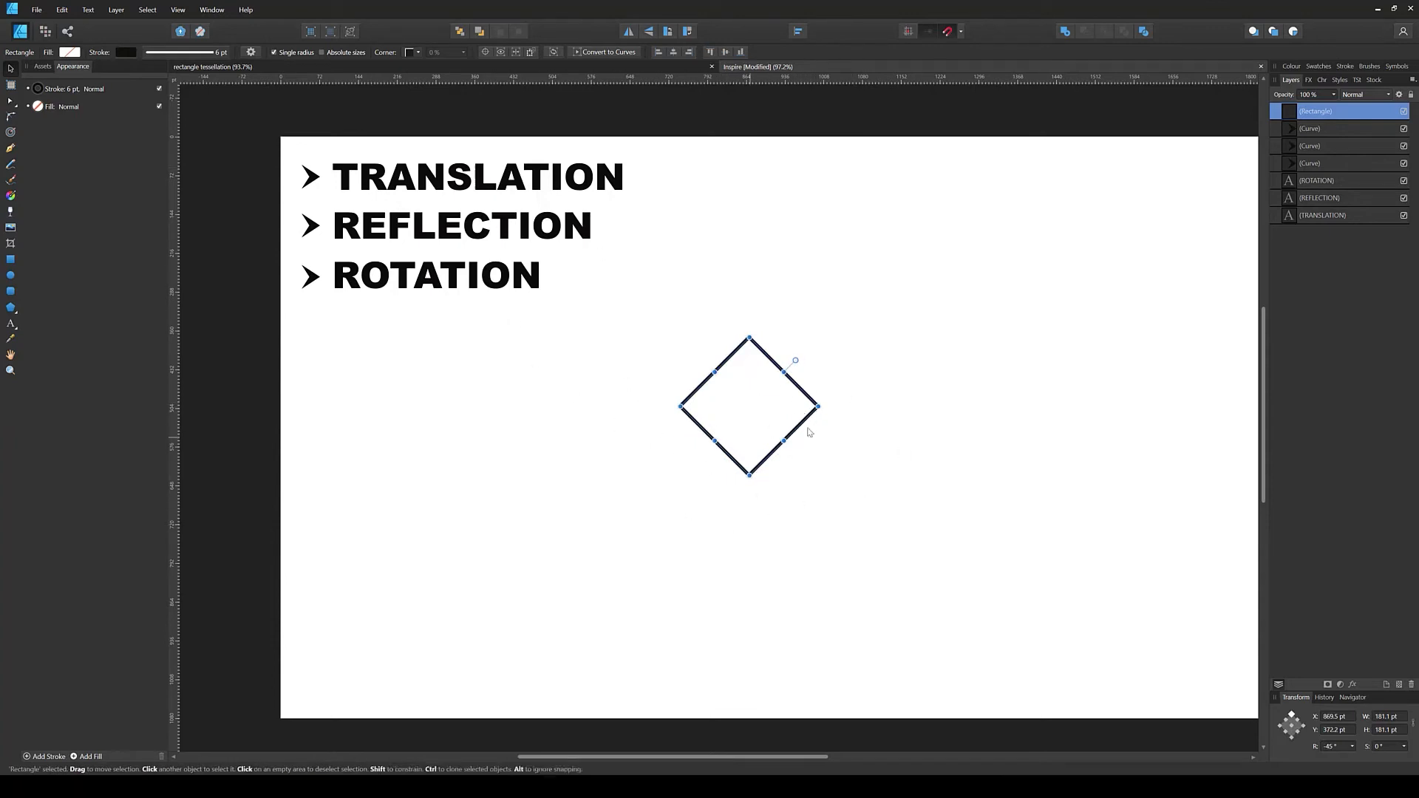
{"action": "left_click", "coordinate": [823, 459]}
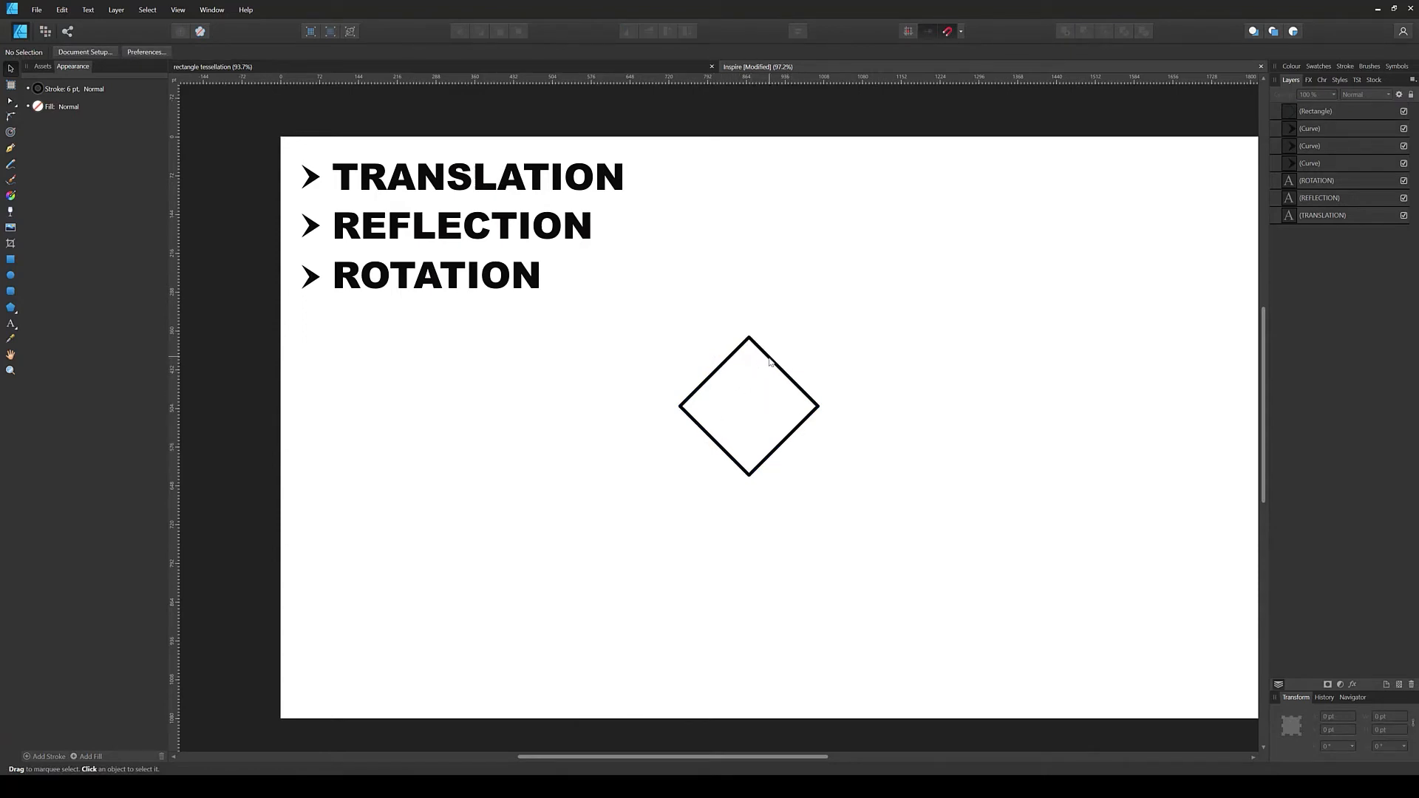
{"action": "left_click", "coordinate": [707, 434]}
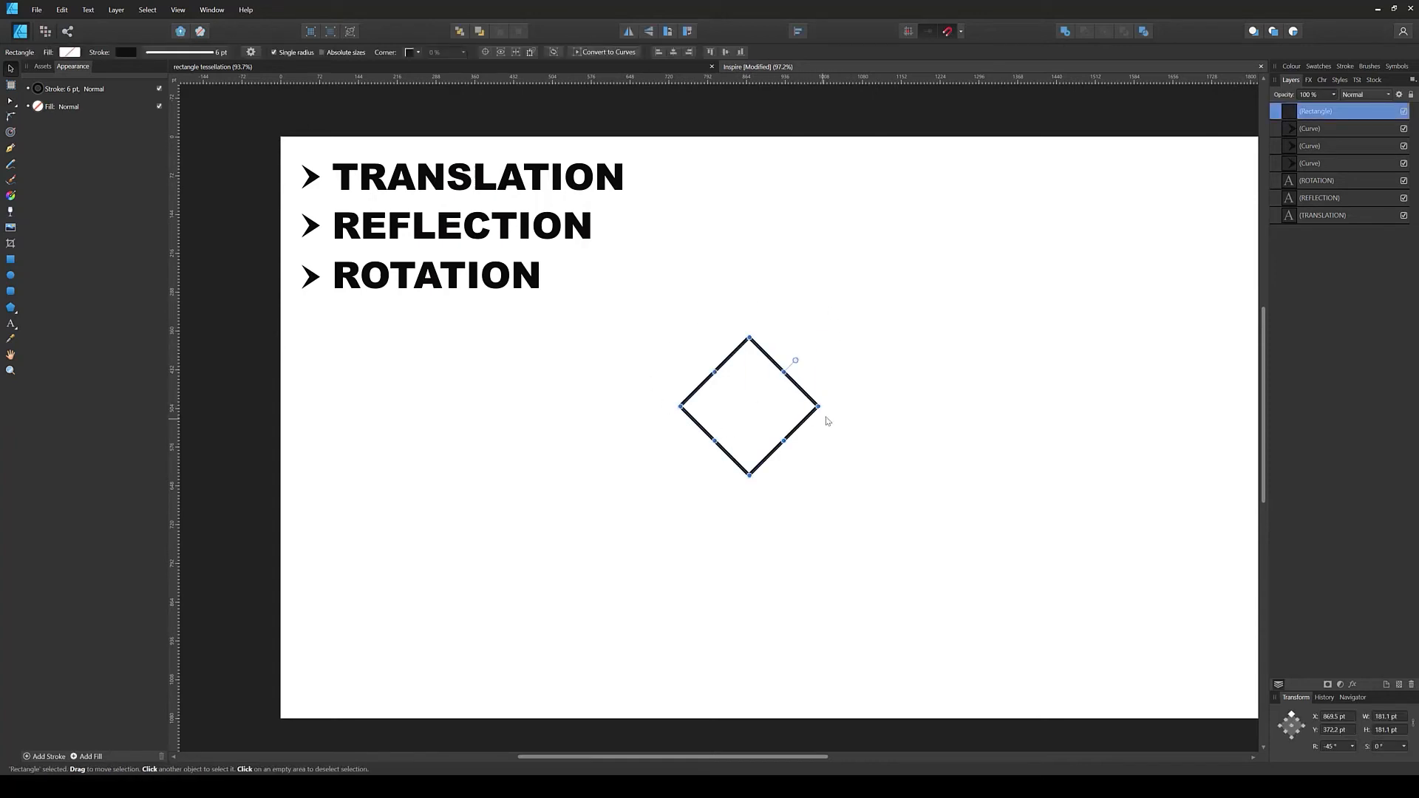
{"action": "mouse_move", "coordinate": [825, 407]}
{"action": "left_mouse_down"}
{"action": "mouse_move", "coordinate": [846, 370]}
{"action": "mouse_move", "coordinate": [839, 332]}
{"action": "mouse_move", "coordinate": [843, 418]}
{"action": "left_mouse_up"}
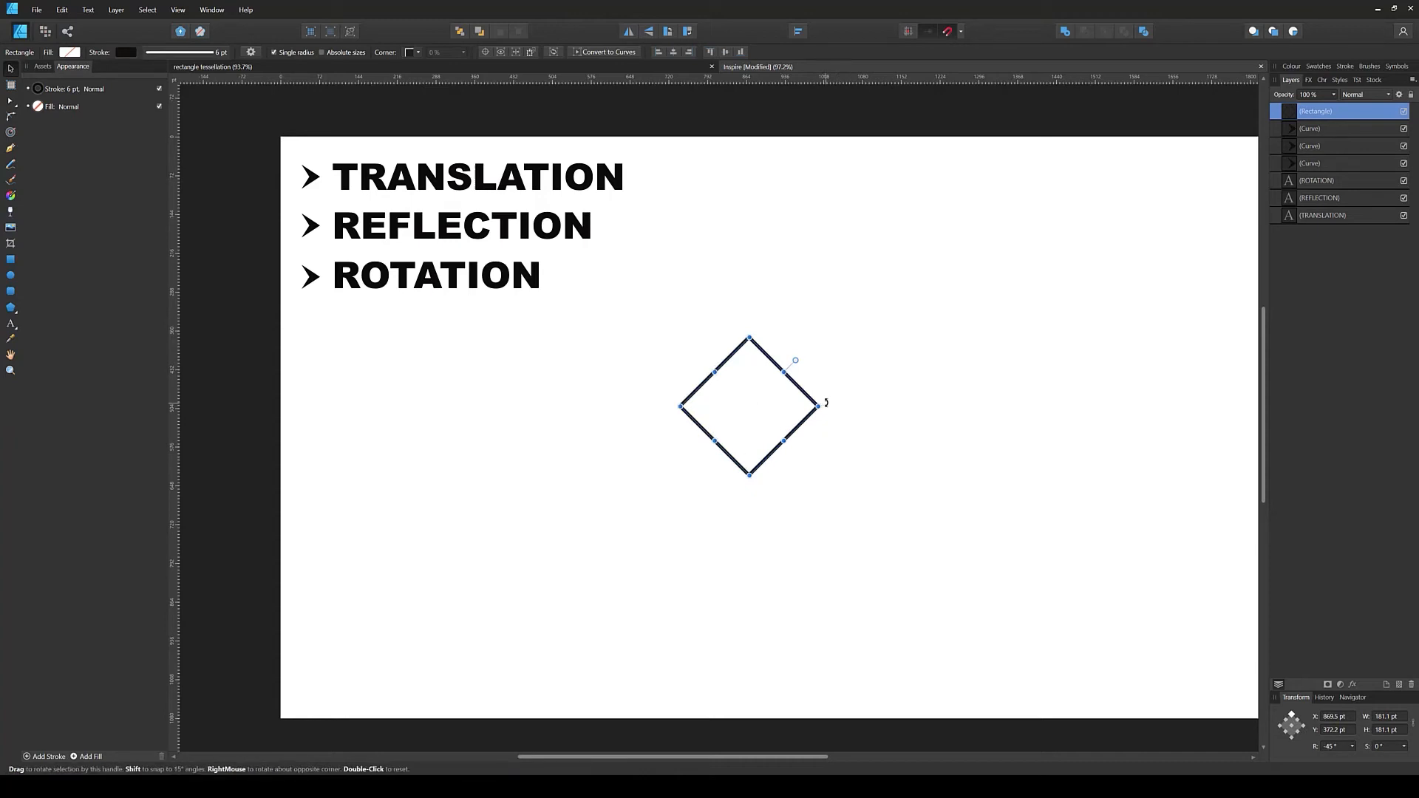
{"action": "left_click", "coordinate": [808, 485]}
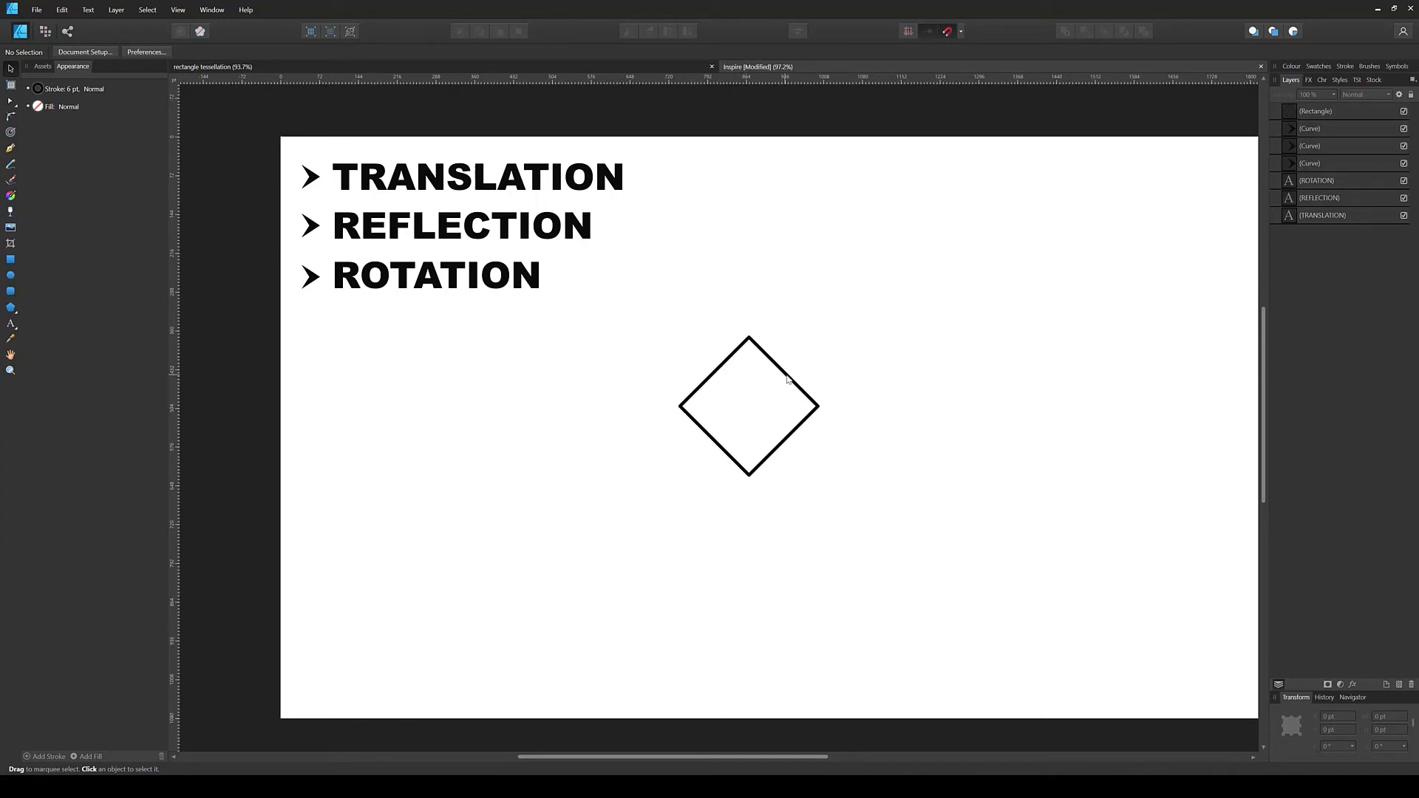
Step: Demonstrate the rotation again by turning the square upright, to -45°, and back to 0°
{"action": "left_click", "coordinate": [819, 406]}
{"action": "left_click_drag", "start_coordinate": [825, 410], "coordinate": [849, 320]}
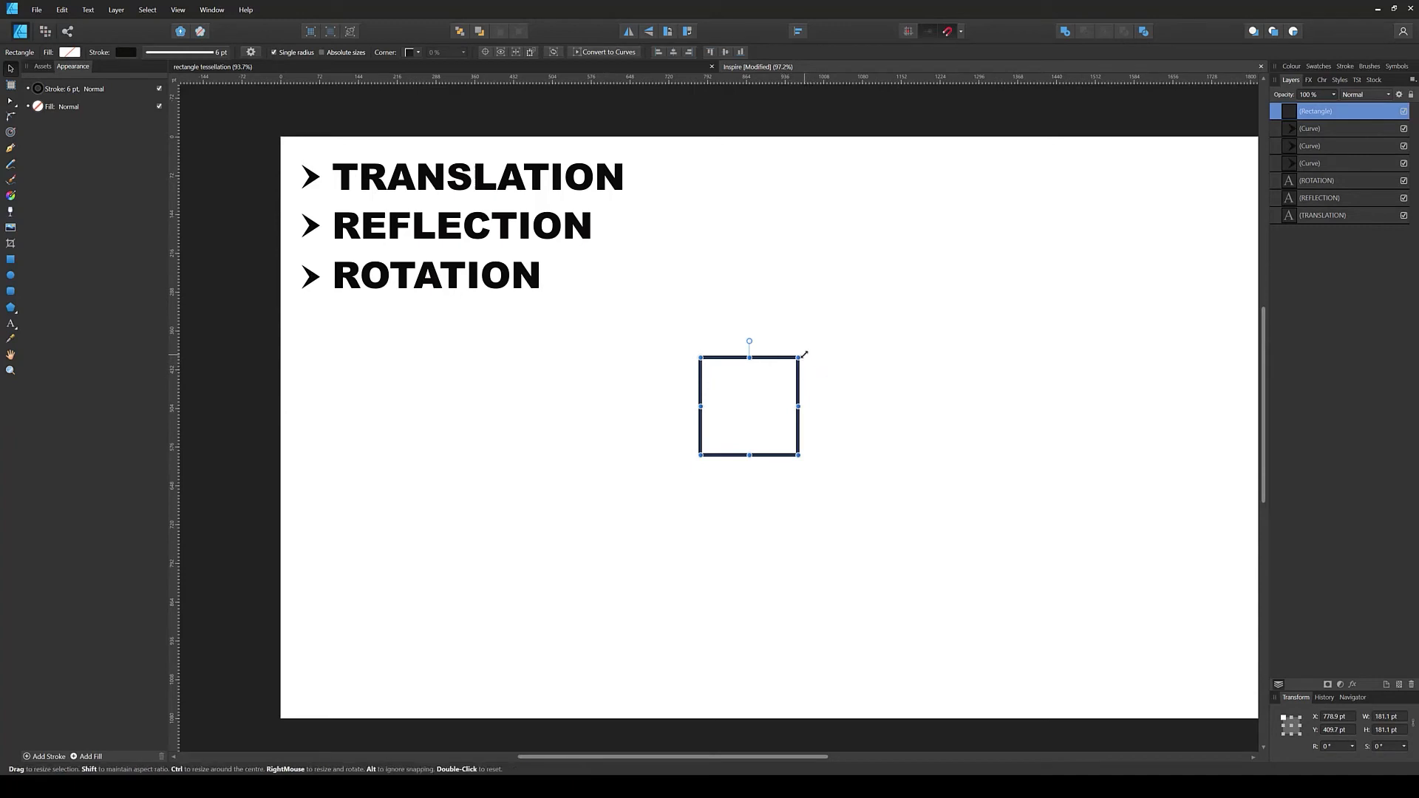
{"action": "left_click_drag", "start_coordinate": [805, 355], "coordinate": [828, 399]}
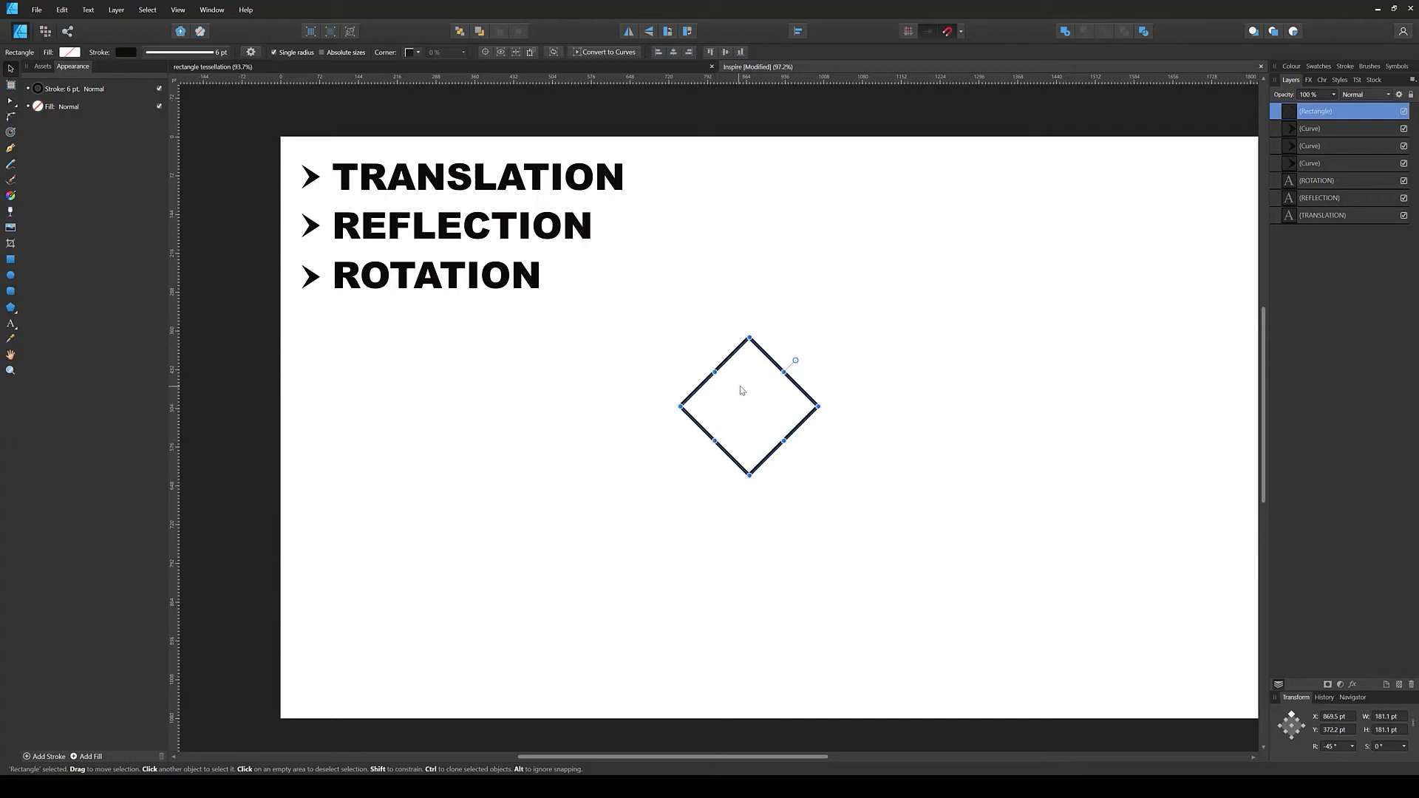
{"action": "left_click", "coordinate": [857, 377]}
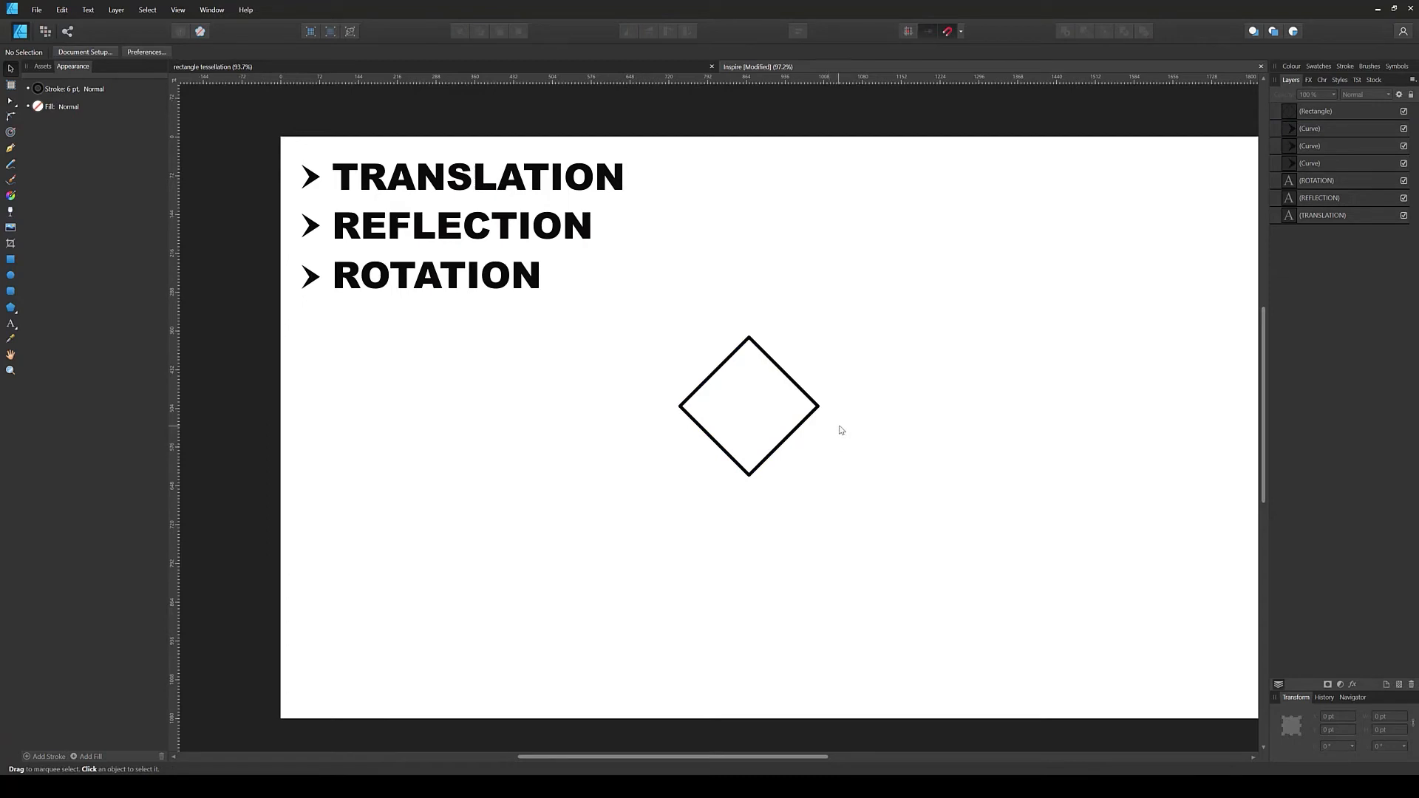
{"action": "left_click", "coordinate": [769, 408]}
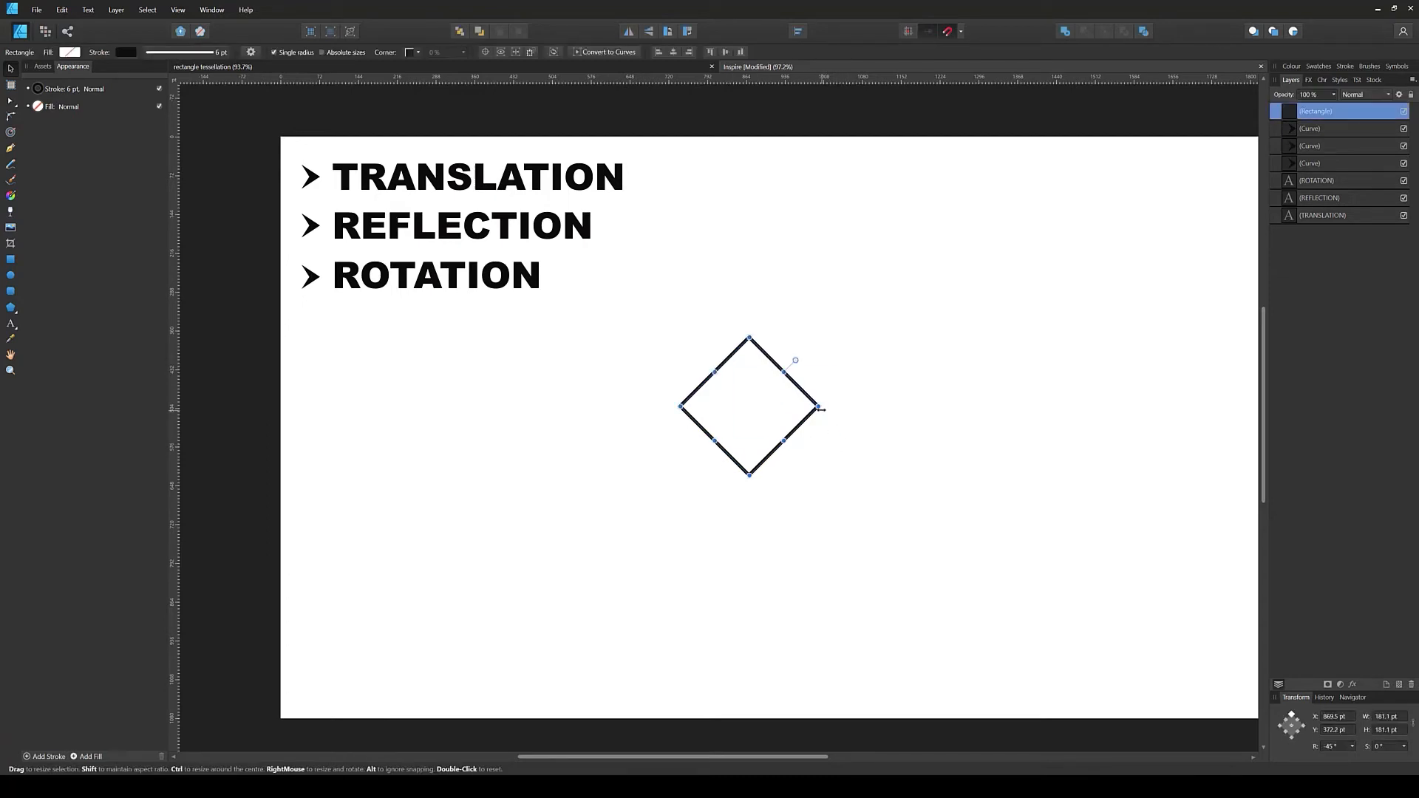
{"action": "left_click_drag", "start_coordinate": [826, 409], "coordinate": [832, 329]}
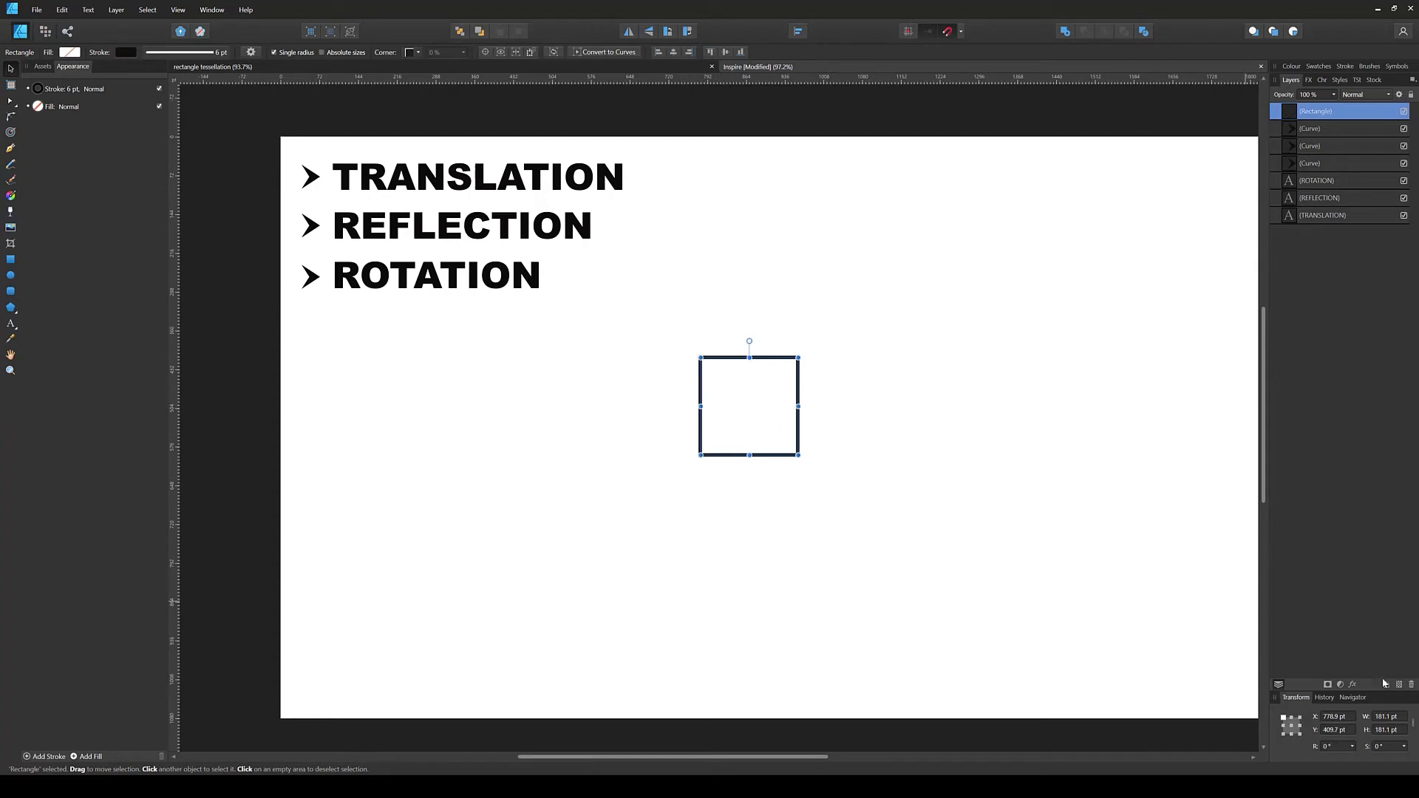
Step: Set the square's width and height to 300 pt
{"action": "left_click", "coordinate": [1384, 717]}
{"action": "type", "text": "100"}
{"action": "key", "text": "Tab"}
{"action": "type", "text": "300"}
{"action": "key", "text": "Return"}
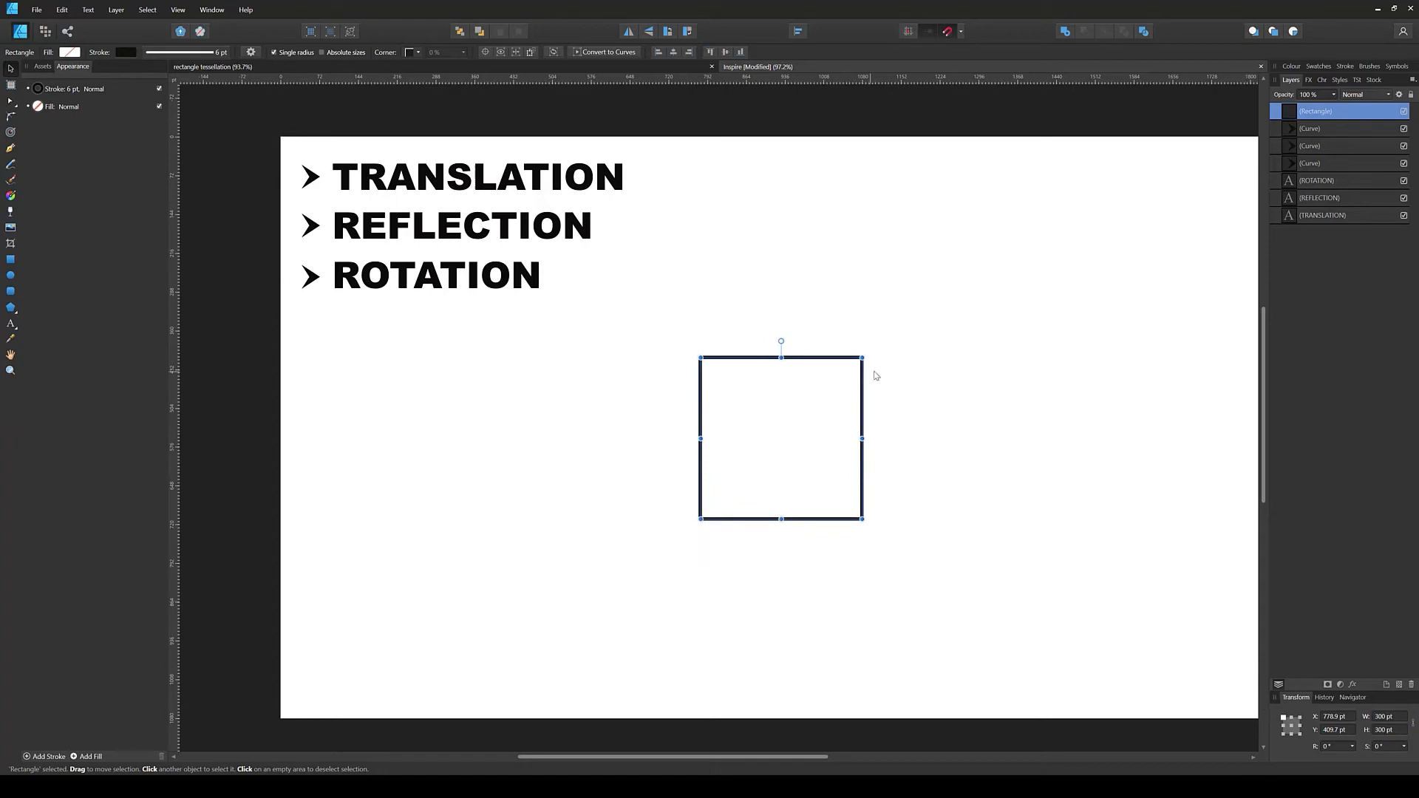
Step: Centre the square horizontally and vertically on the page
{"action": "left_click", "coordinate": [672, 53]}
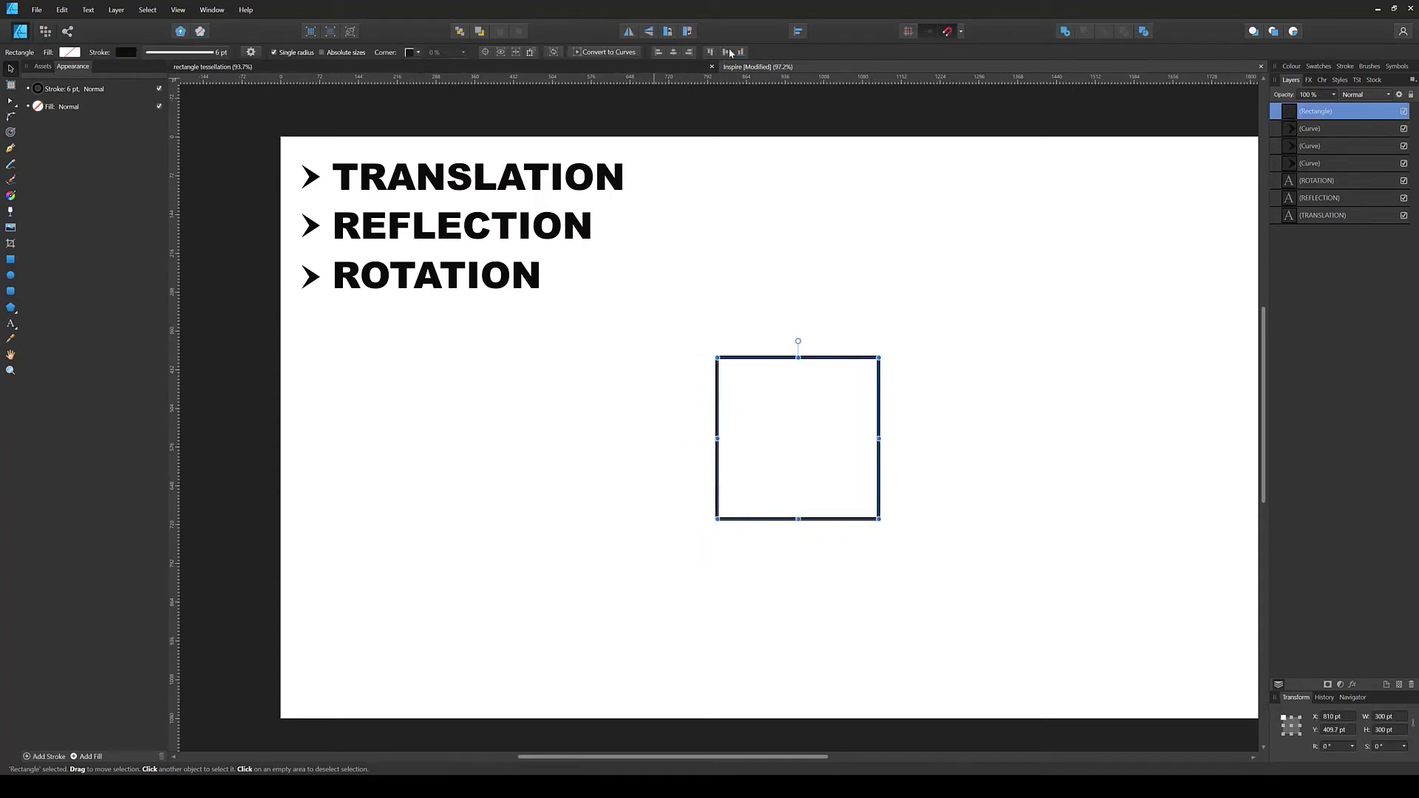
{"action": "left_click", "coordinate": [727, 52]}
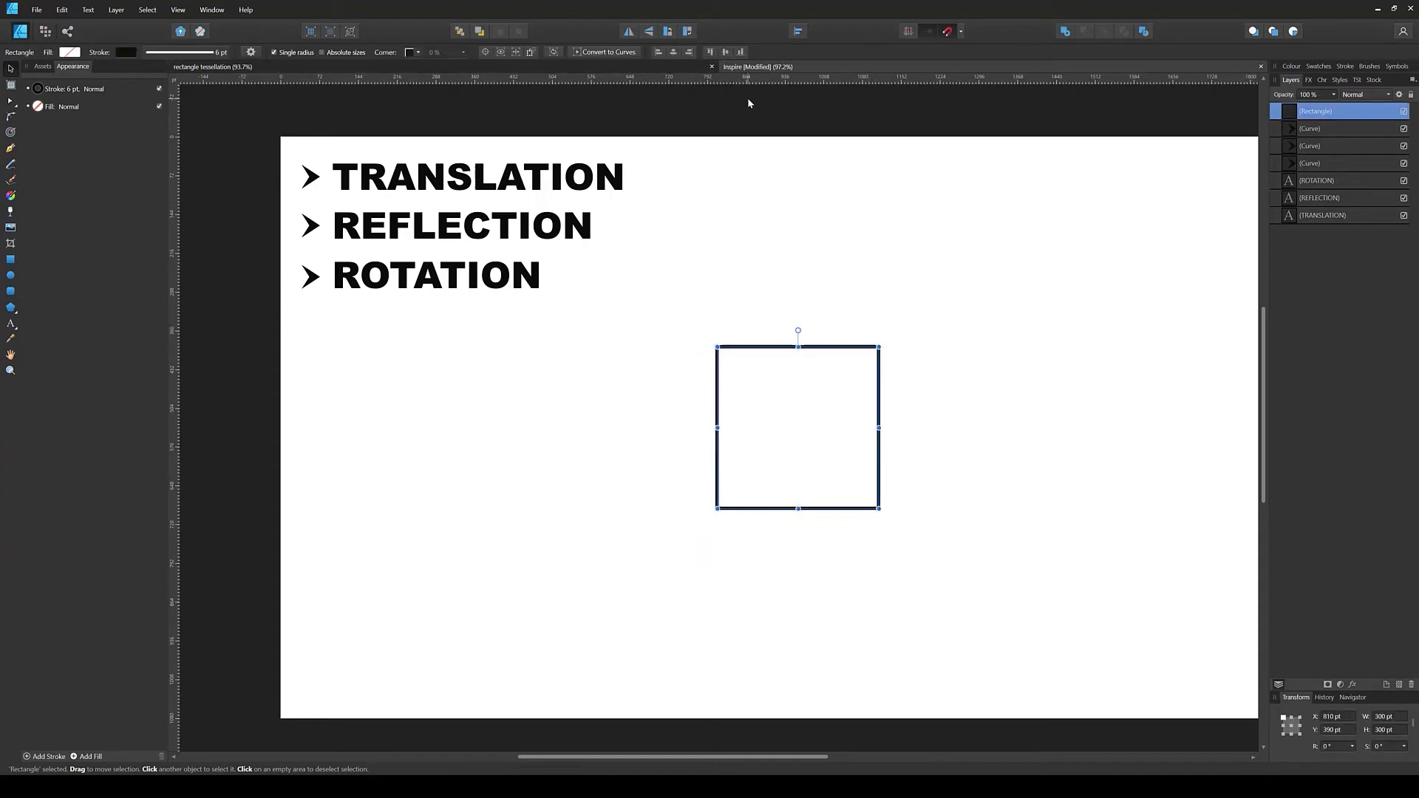
{"action": "left_click", "coordinate": [944, 340]}
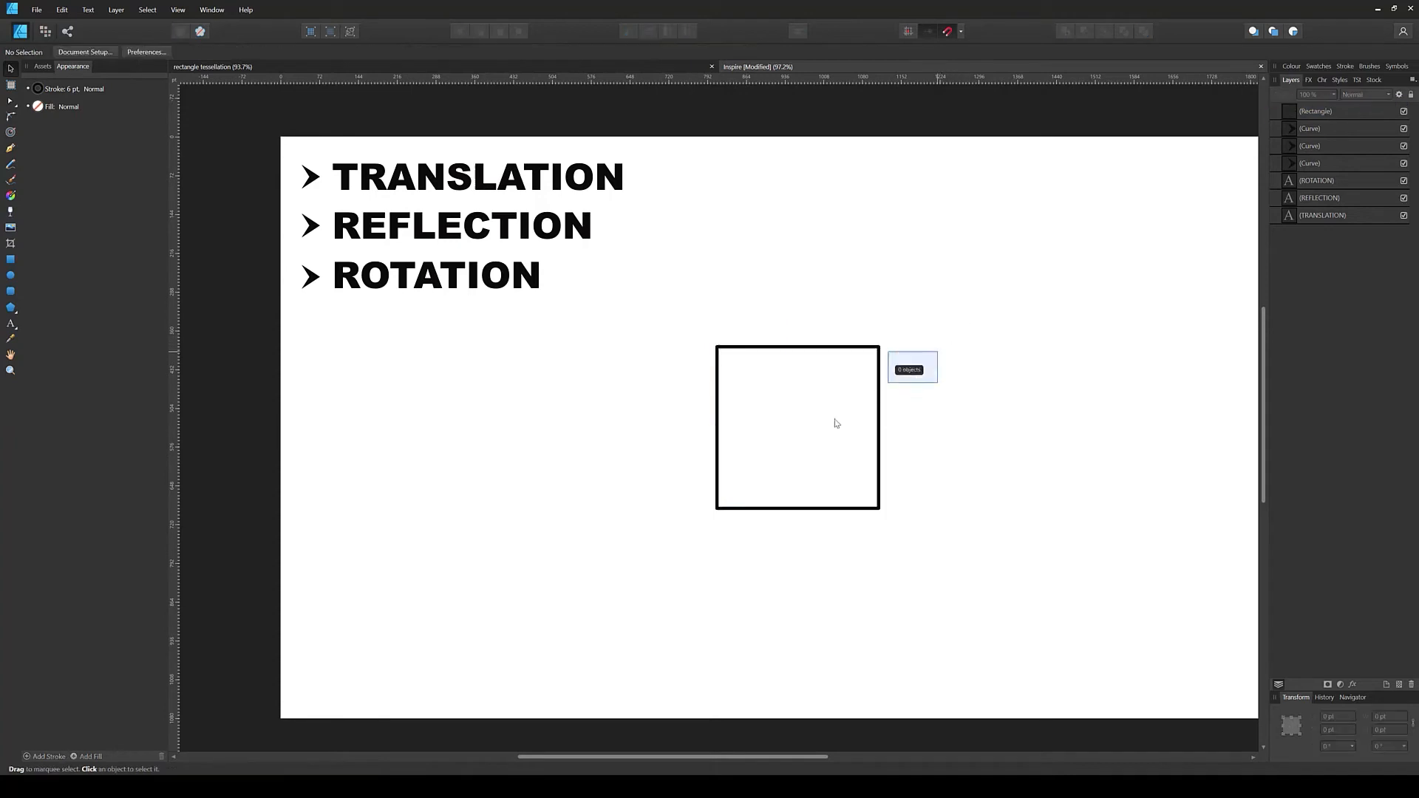
Step: Duplicate the centred square in place and rotate the copy to -45° to form an eight-pointed star
{"action": "left_click", "coordinate": [843, 509]}
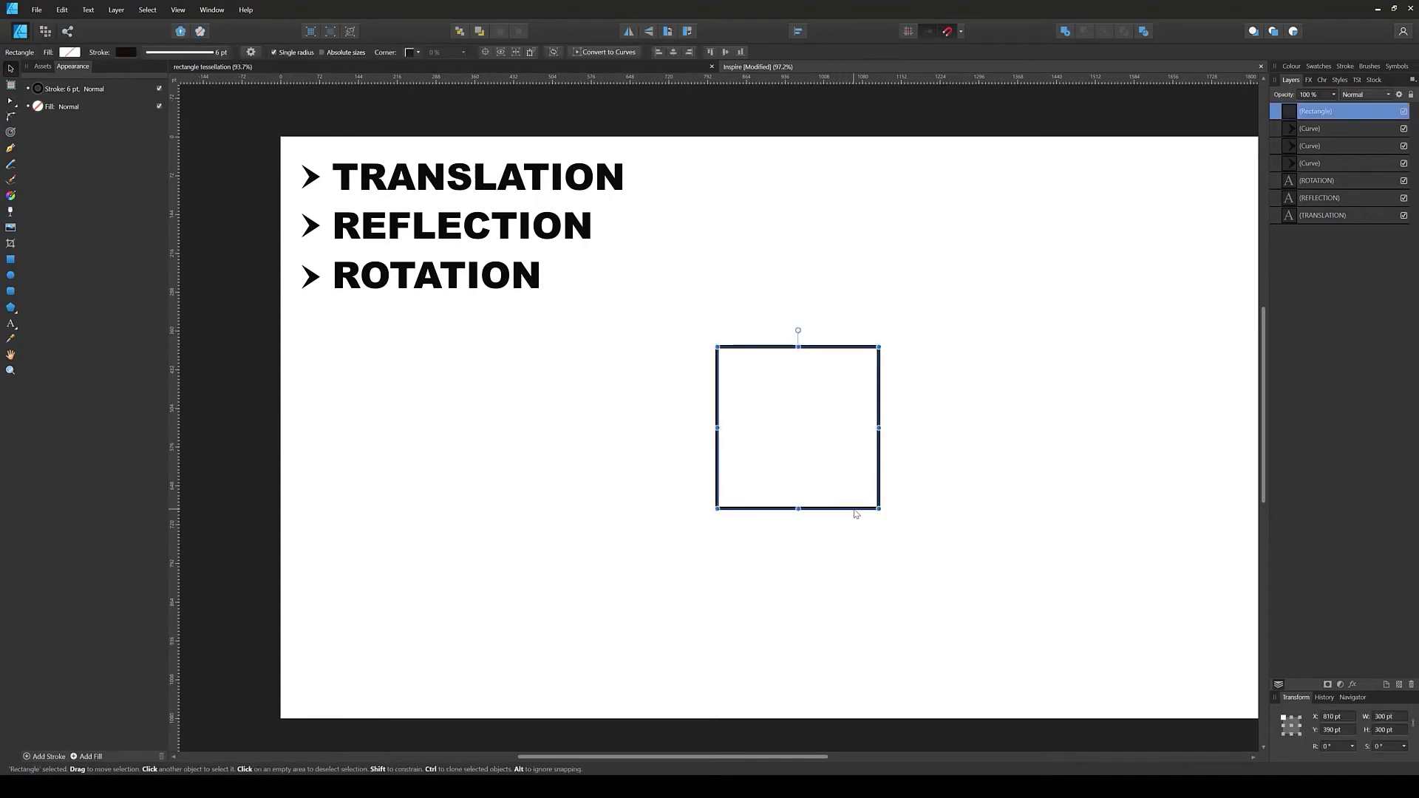
{"action": "key", "text": "ctrl+j"}
{"action": "left_click_drag", "start_coordinate": [902, 523], "coordinate": [859, 507]}
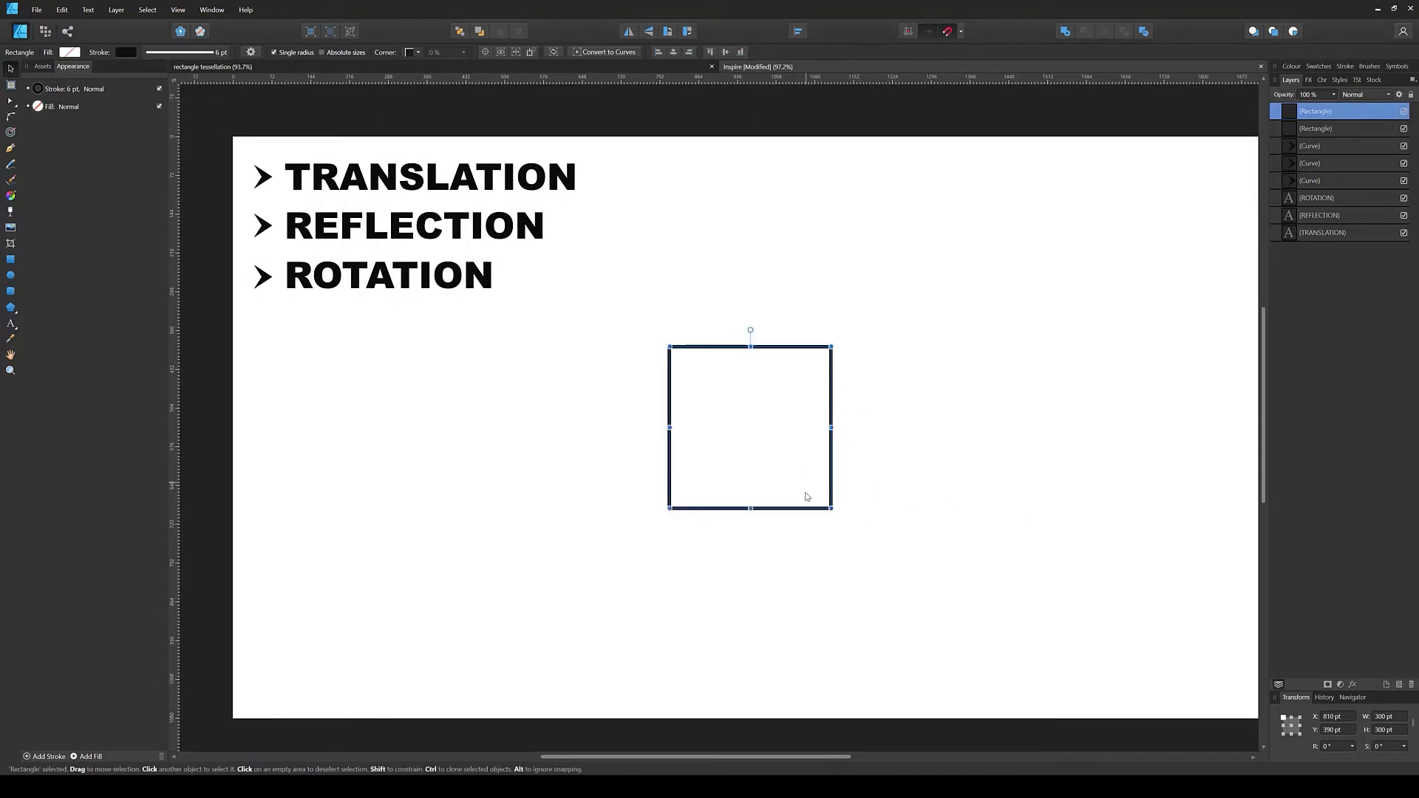
{"action": "left_click_drag", "start_coordinate": [836, 516], "coordinate": [739, 565]}
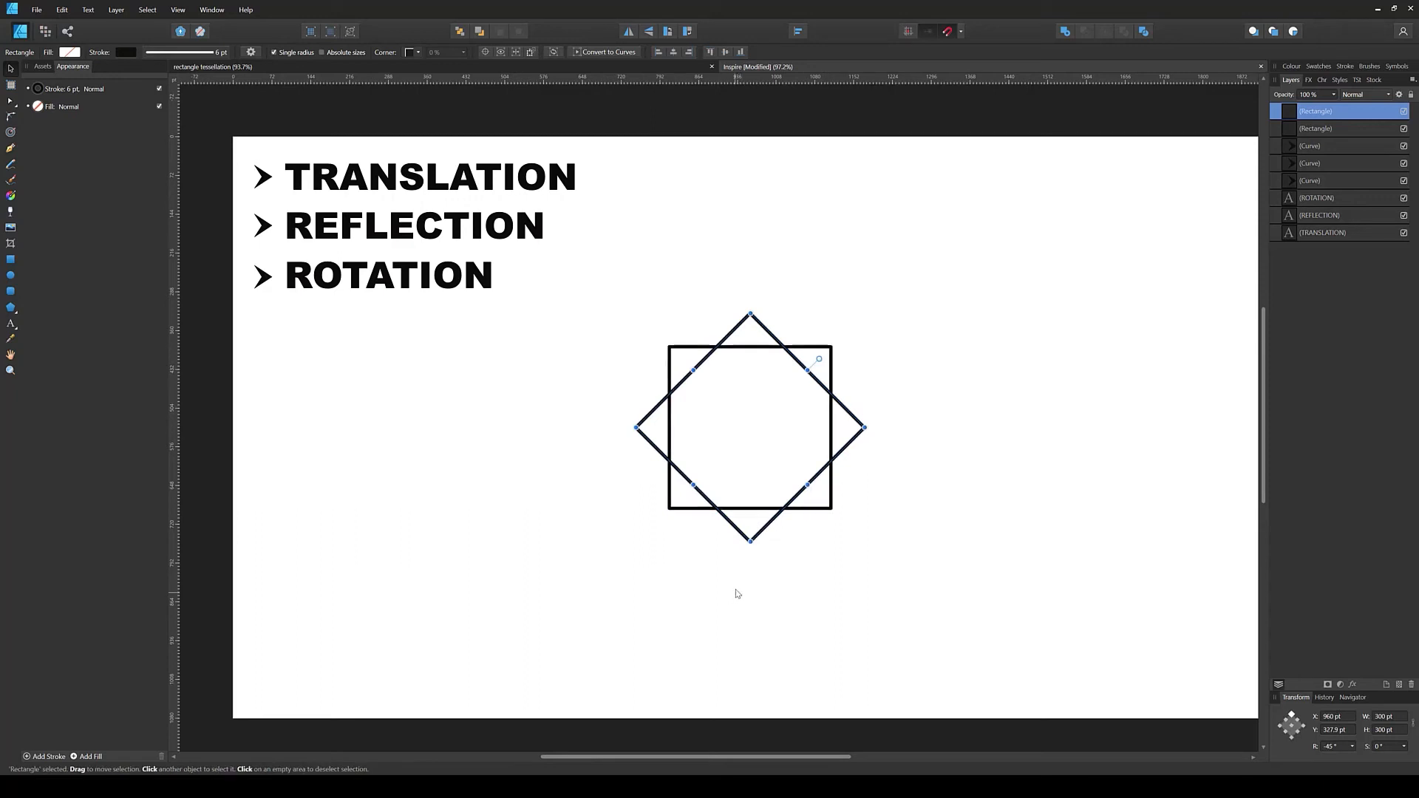
{"action": "left_click", "coordinate": [738, 590]}
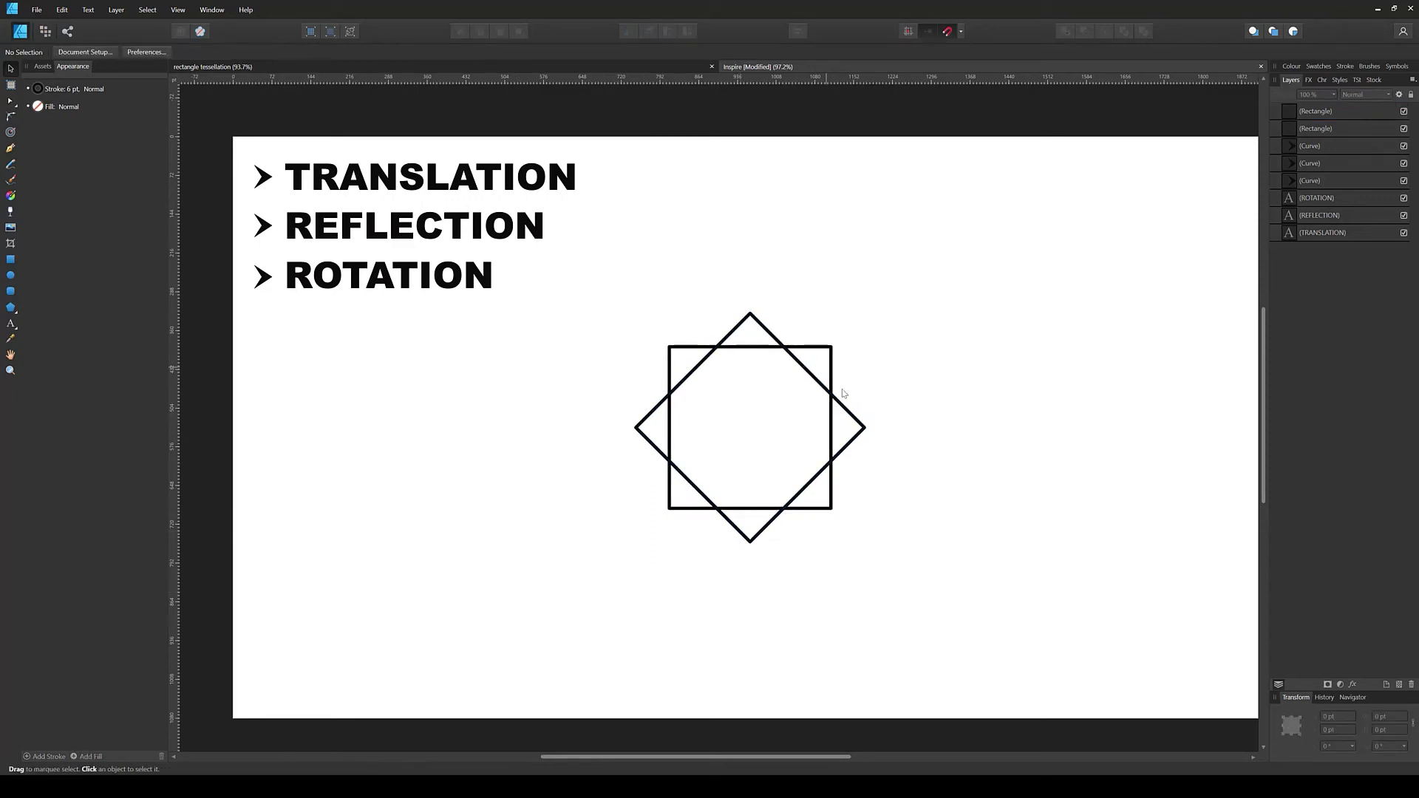
Step: Change the upright square's stroke colour to red, with hue 360, saturation 100 and lightness 37
{"action": "left_click", "coordinate": [686, 348]}
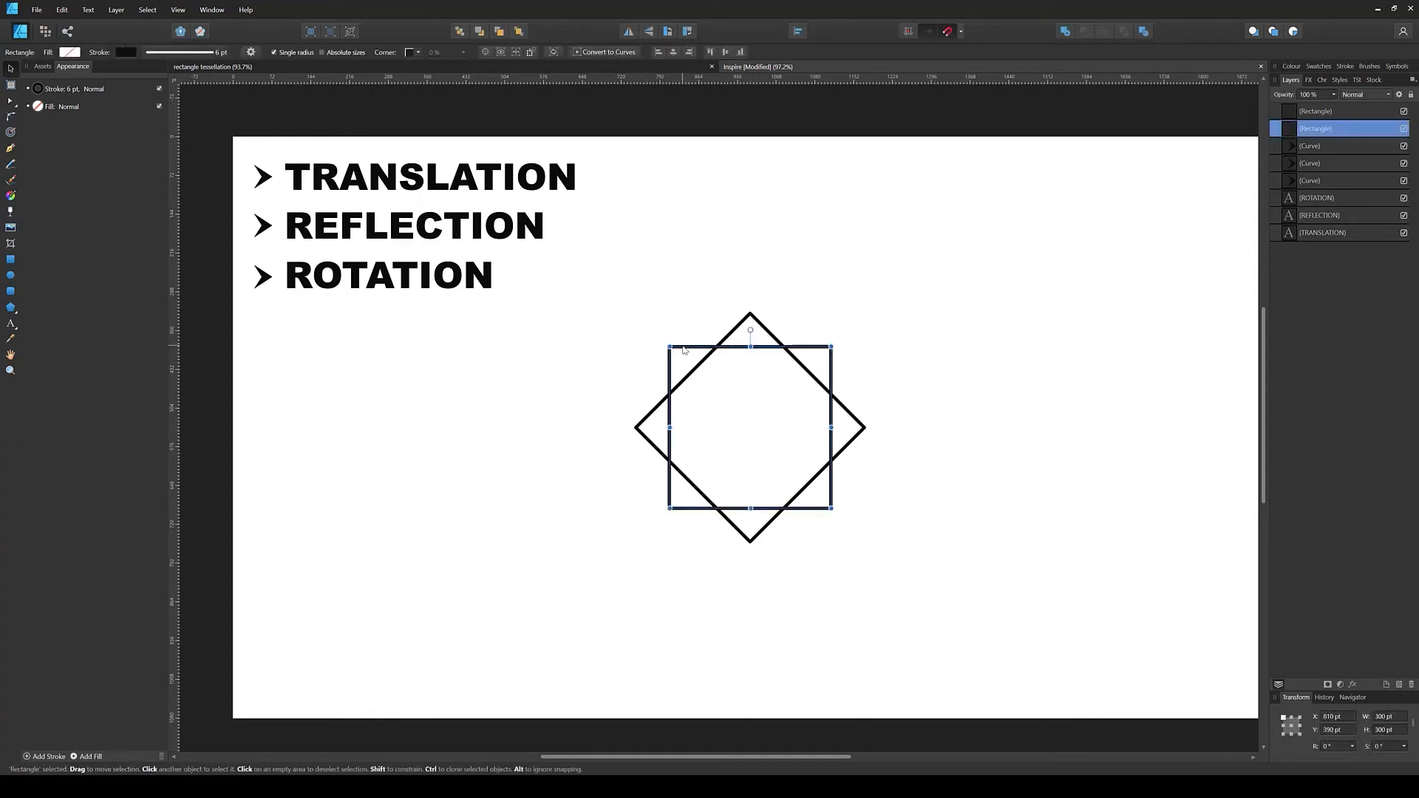
{"action": "left_click", "coordinate": [126, 52]}
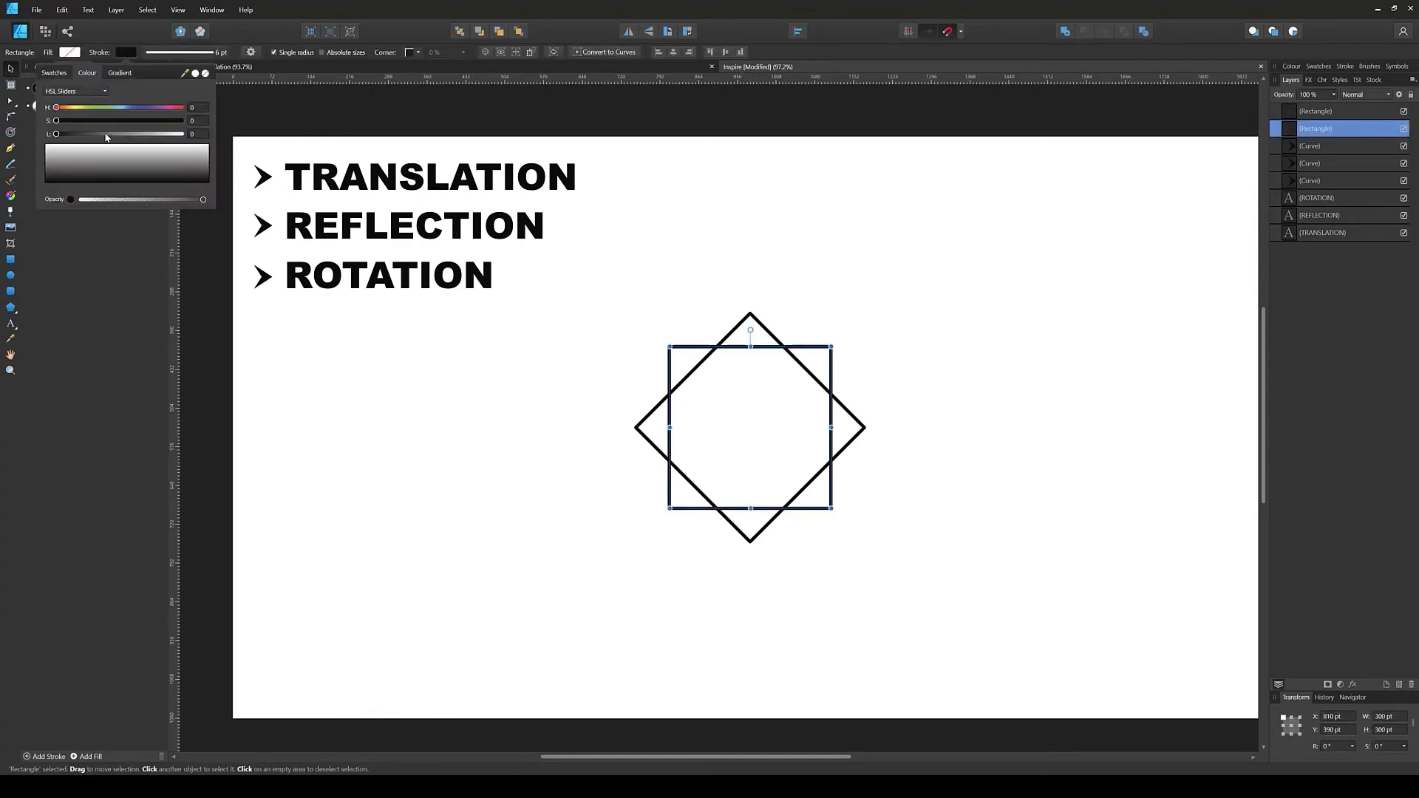
{"action": "left_click", "coordinate": [207, 168]}
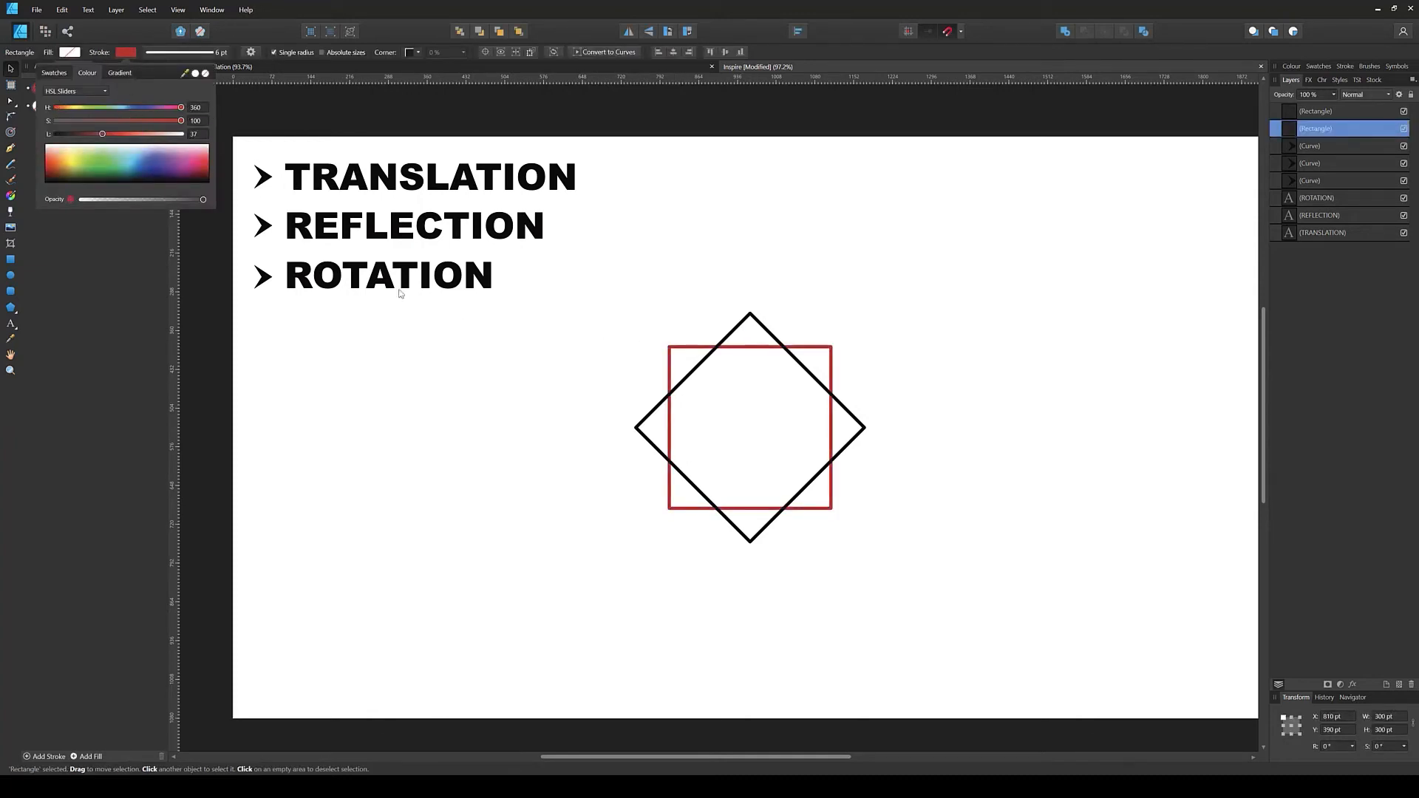
{"action": "left_click", "coordinate": [722, 560]}
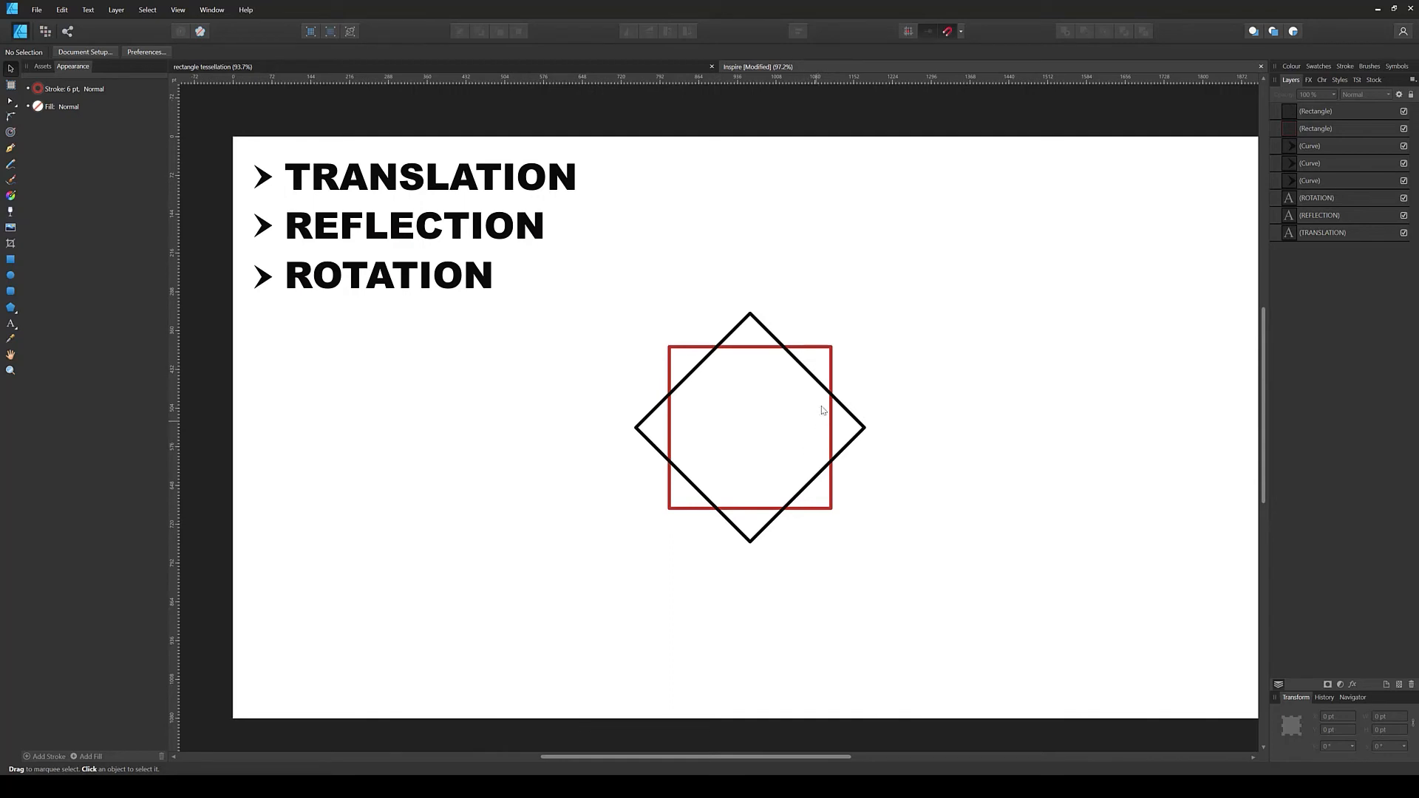
Step: Scale the black diamond down to about 212.1 pt so its corners touch the midpoints of the red square's sides
{"action": "left_click", "coordinate": [751, 320]}
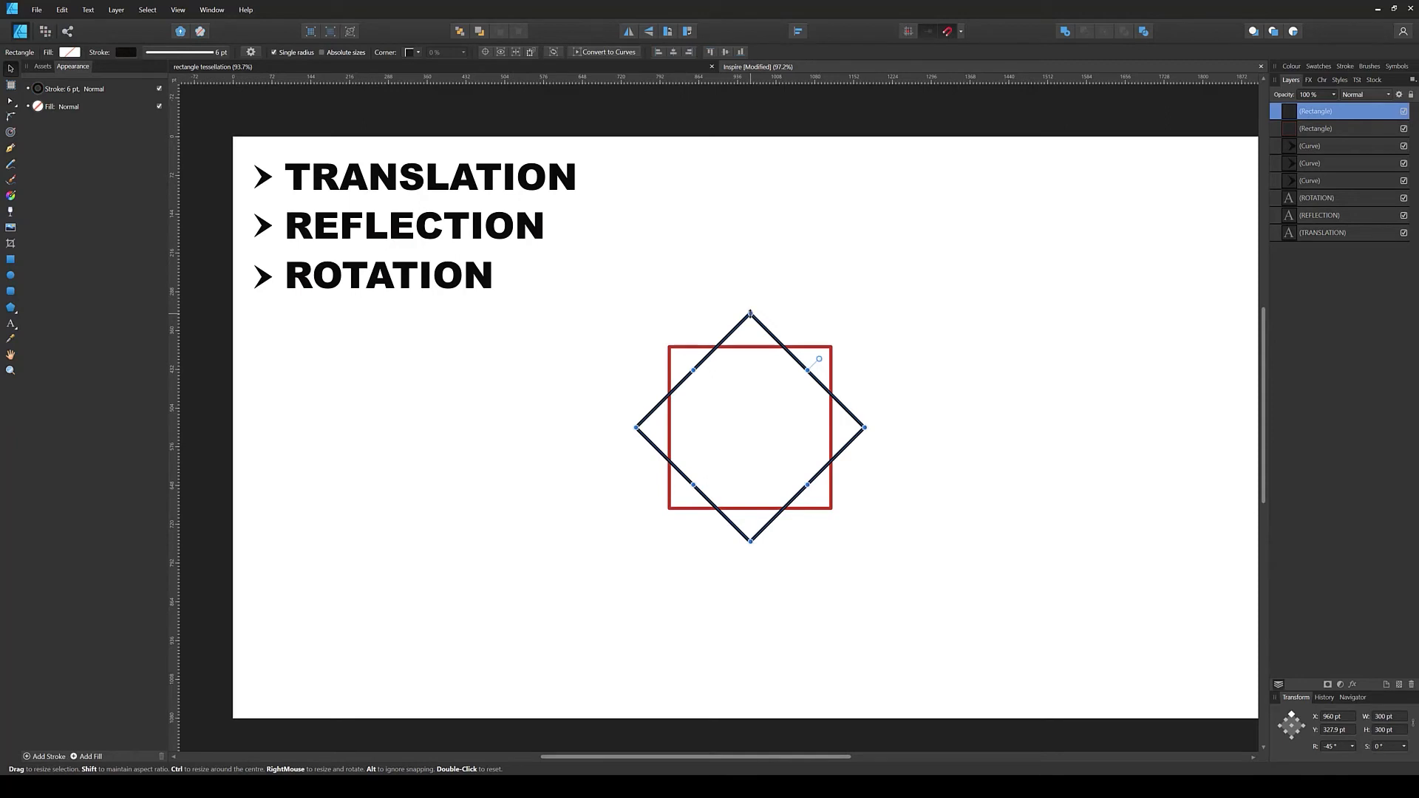
{"action": "left_click_drag", "start_coordinate": [750, 313], "coordinate": [750, 342]}
{"action": "left_click_drag", "start_coordinate": [751, 346], "coordinate": [751, 347]}
{"action": "left_click_drag", "start_coordinate": [751, 545], "coordinate": [752, 512]}
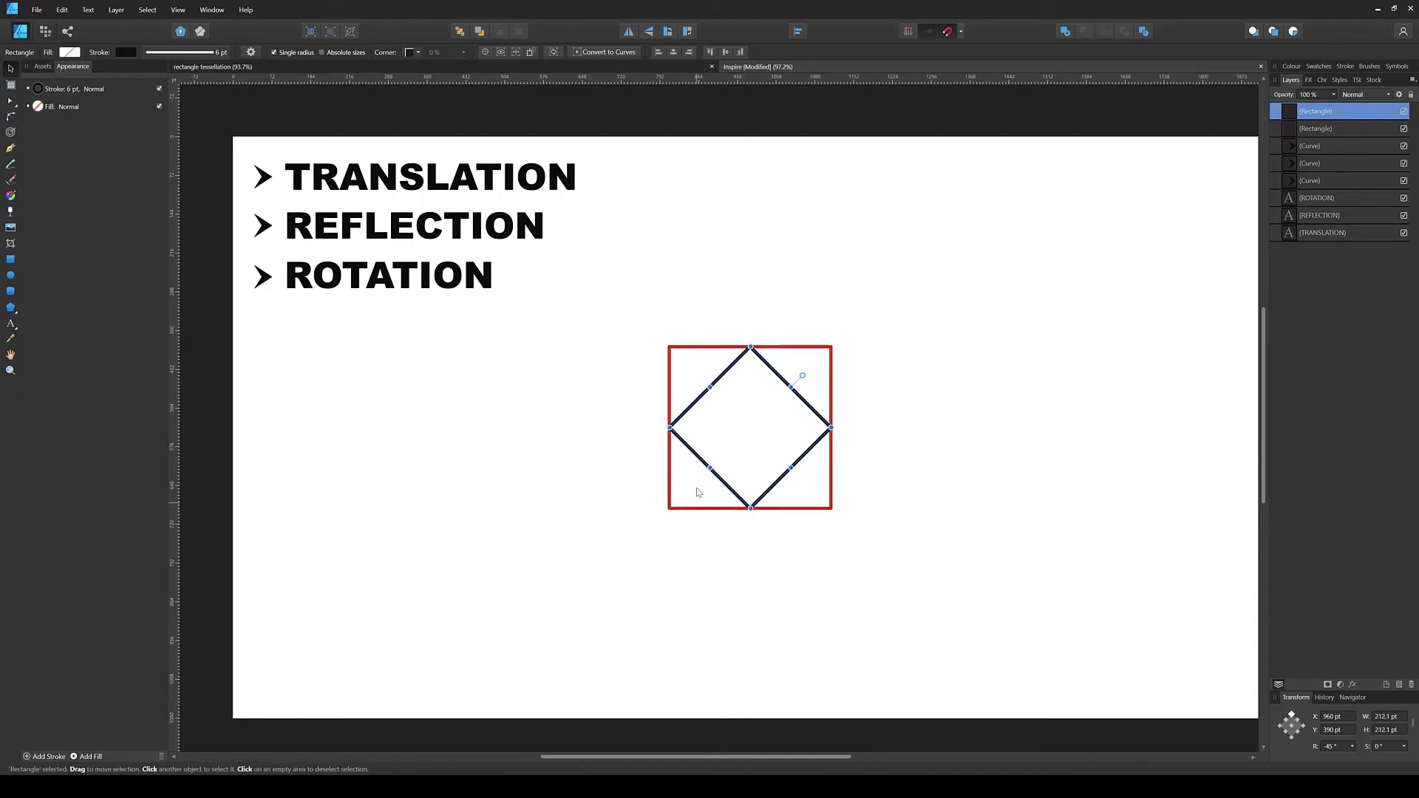
Step: Hide the red square and place a copy of the black diamond flush against the original's upper-right edge
{"action": "left_click", "coordinate": [922, 470]}
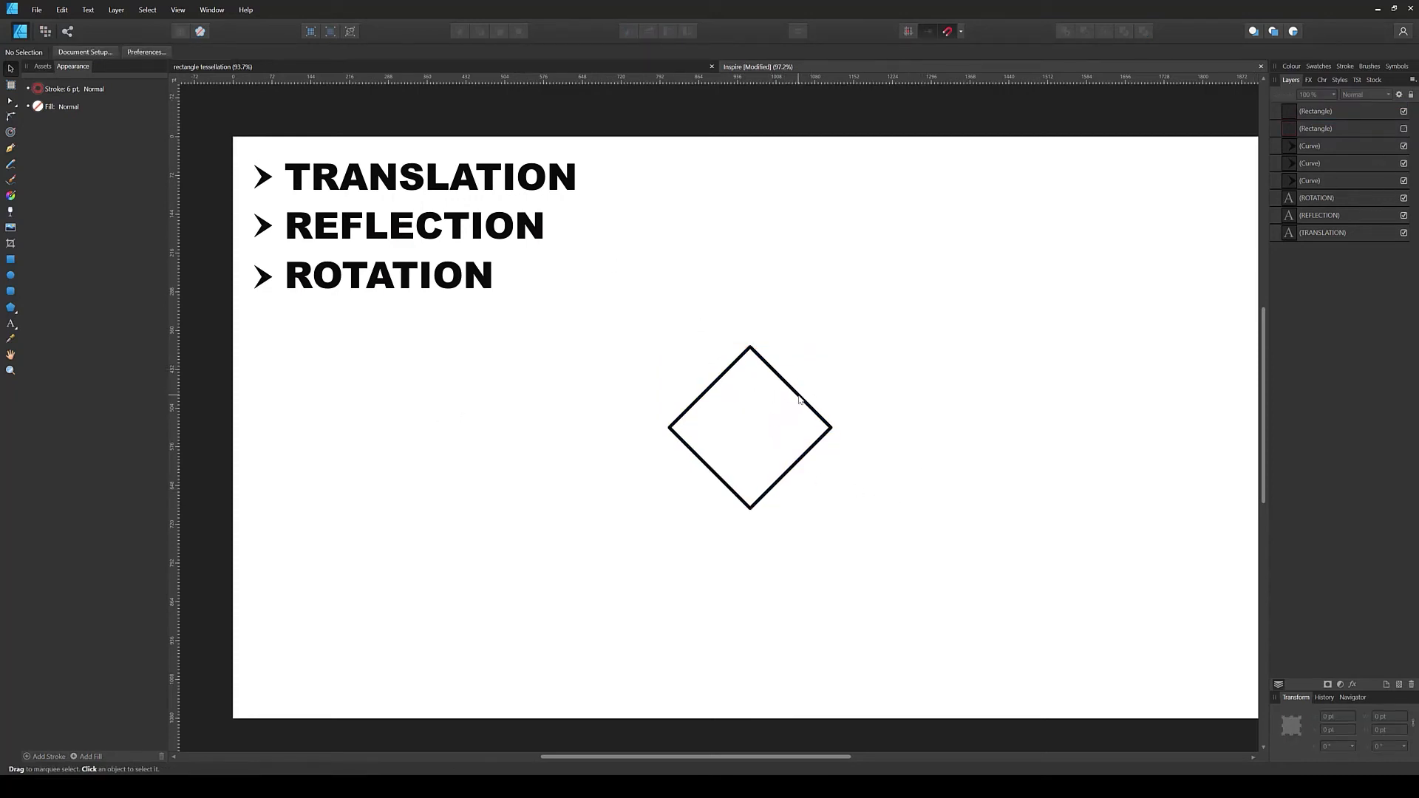
{"action": "left_click_drag", "start_coordinate": [799, 400], "coordinate": [843, 343]}
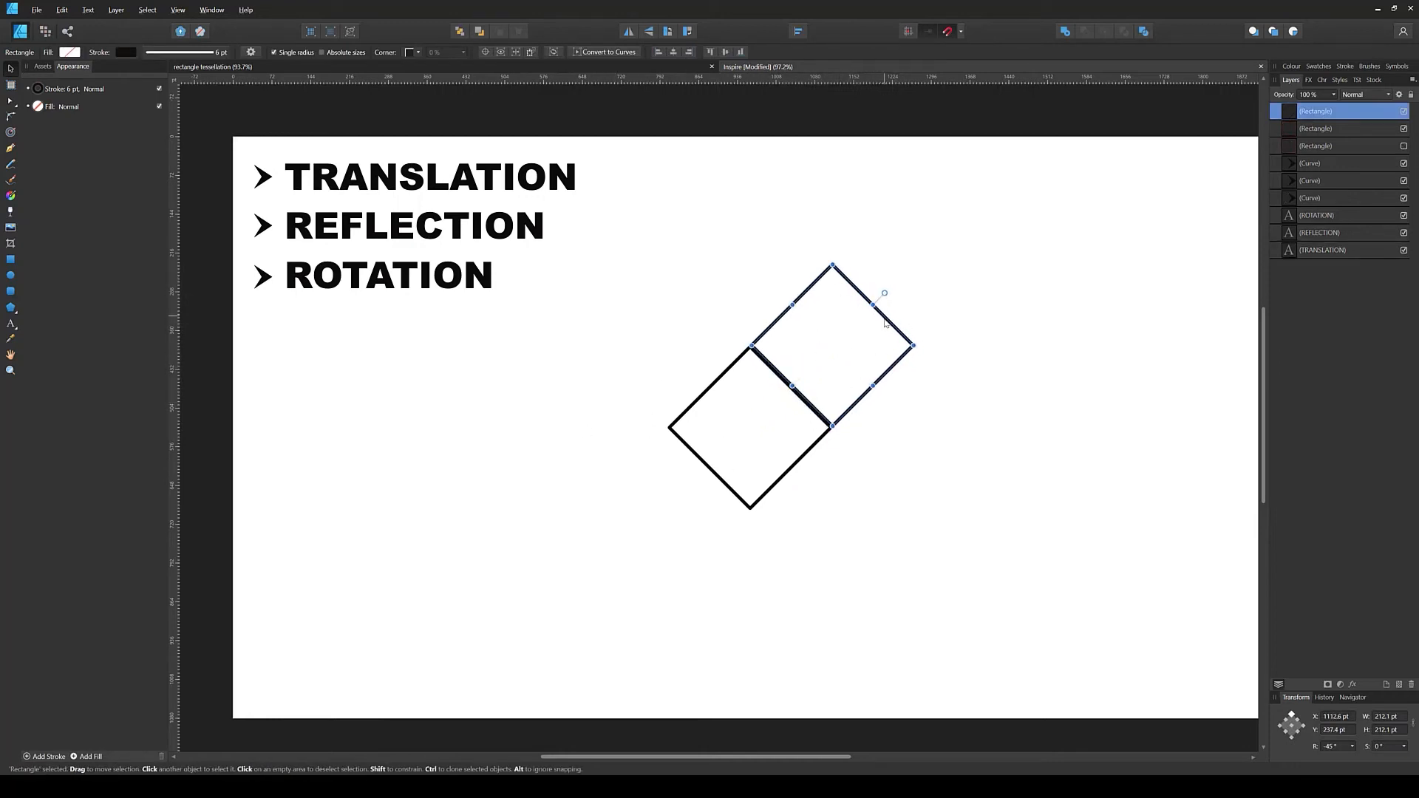
Step: Delete the black diamond and its copy, leaving the drawing area beside the text list empty
{"action": "key", "text": "Delete"}
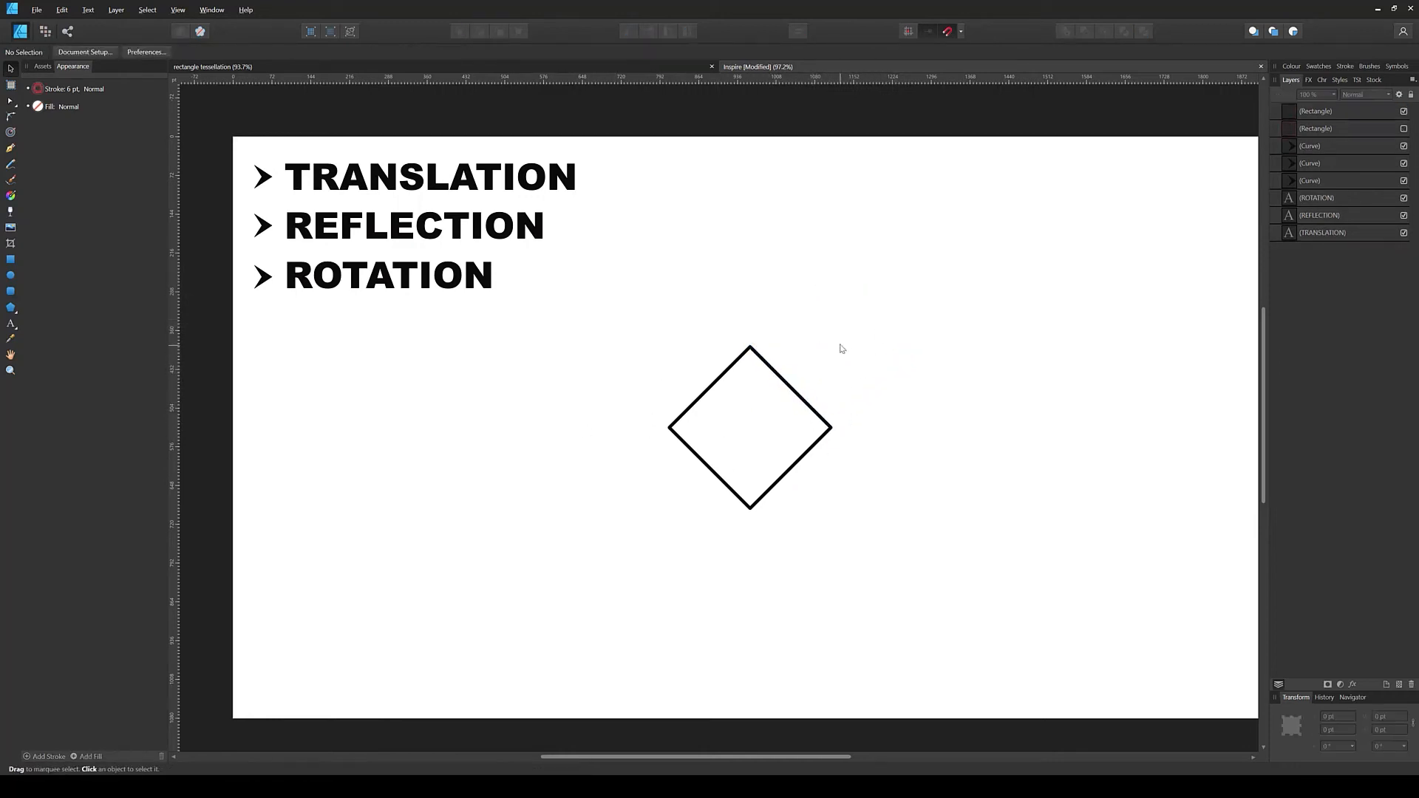
{"action": "left_click", "coordinate": [744, 443]}
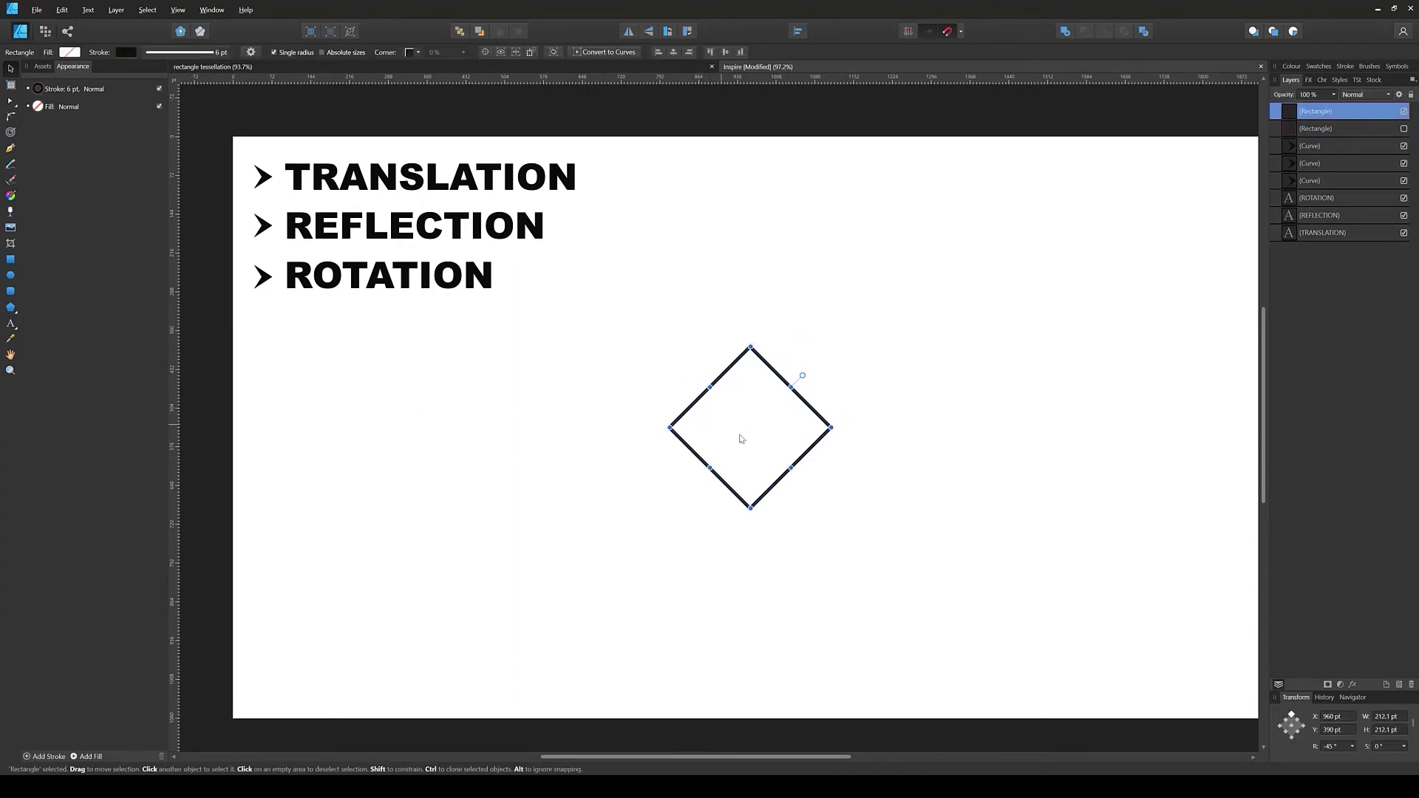
{"action": "left_click", "coordinate": [848, 325]}
{"action": "key", "text": "Delete"}
{"action": "left_click", "coordinate": [1074, 308]}
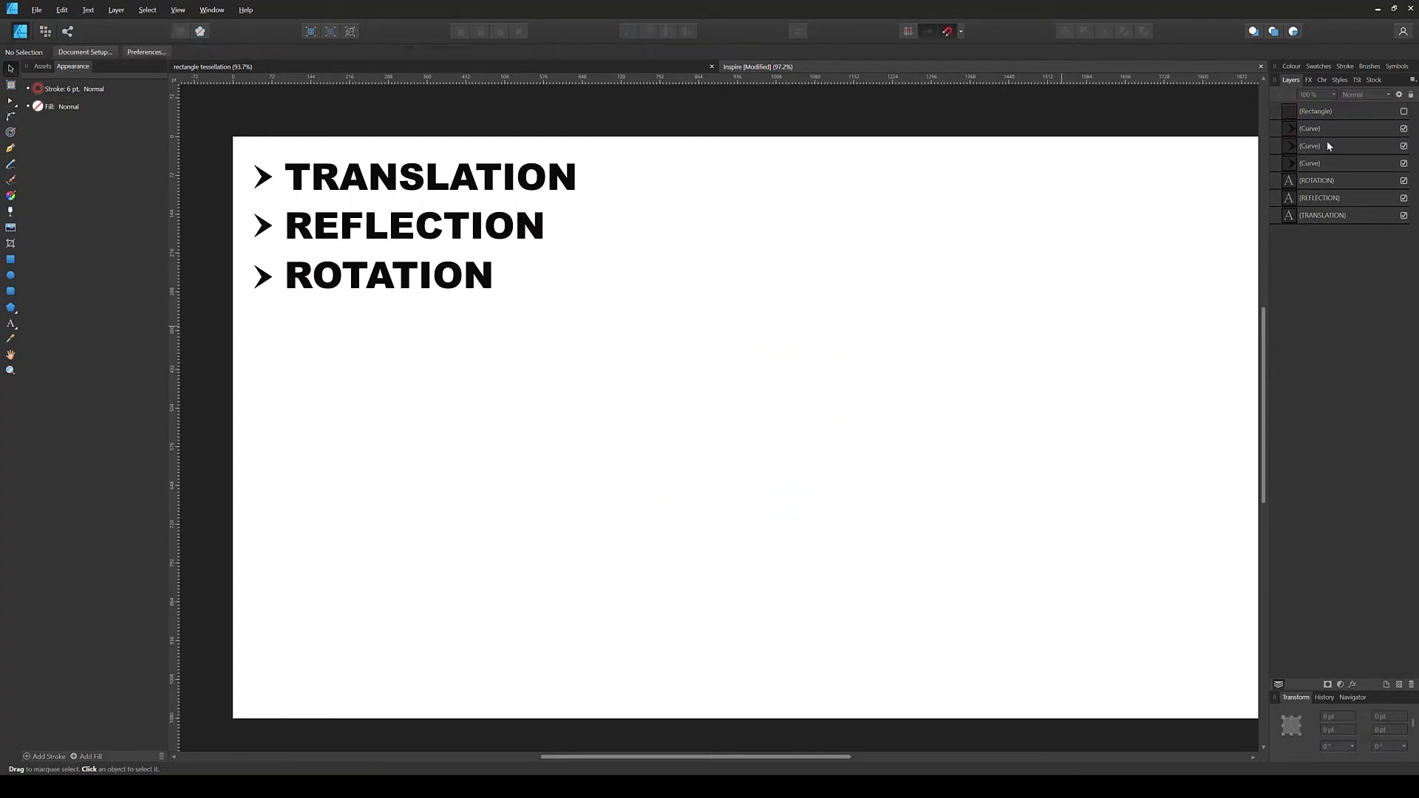
Step: Draw a red-outlined rectangle about 367.7 pt wide and 137.2 pt high below the text list
{"action": "left_click", "coordinate": [10, 259]}
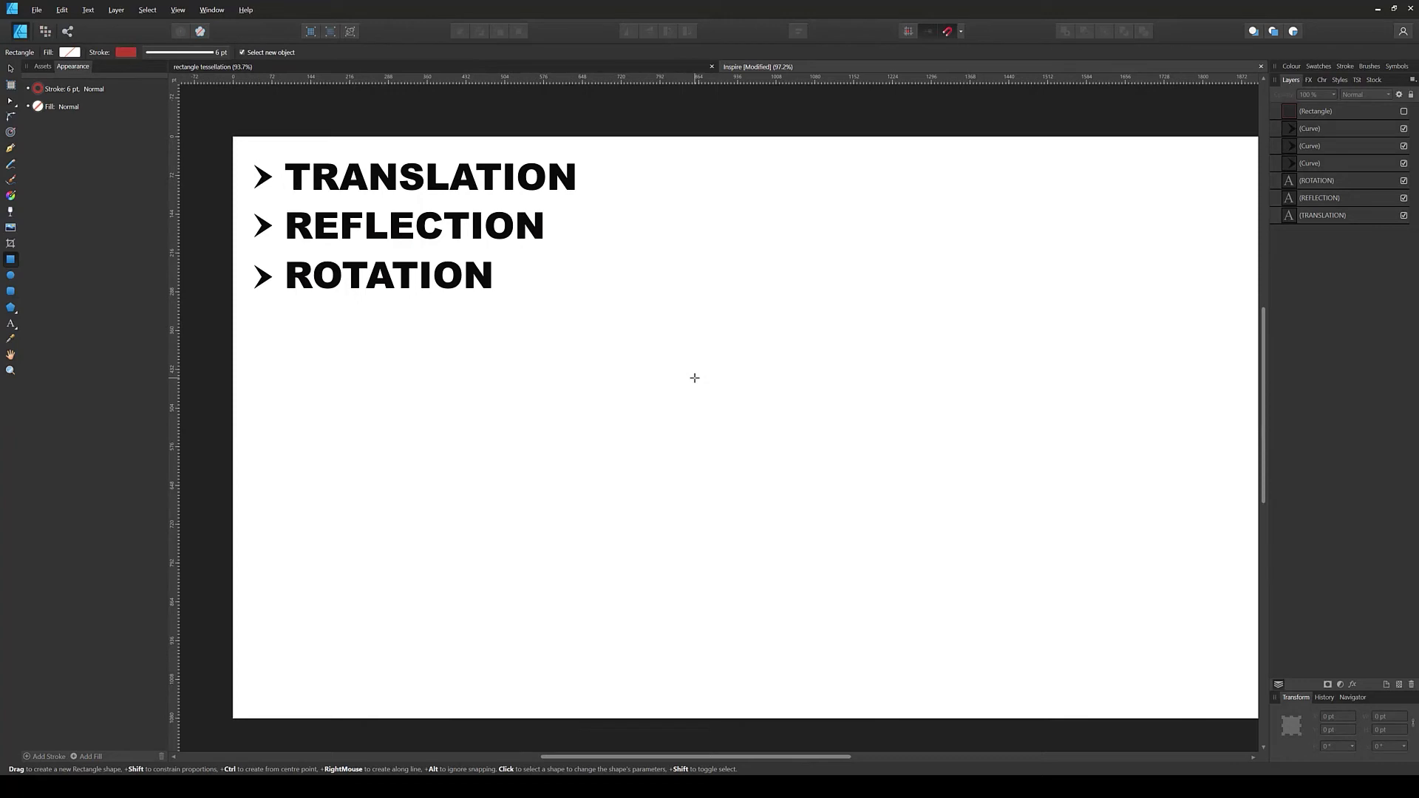
{"action": "left_click_drag", "start_coordinate": [623, 385], "coordinate": [822, 459]}
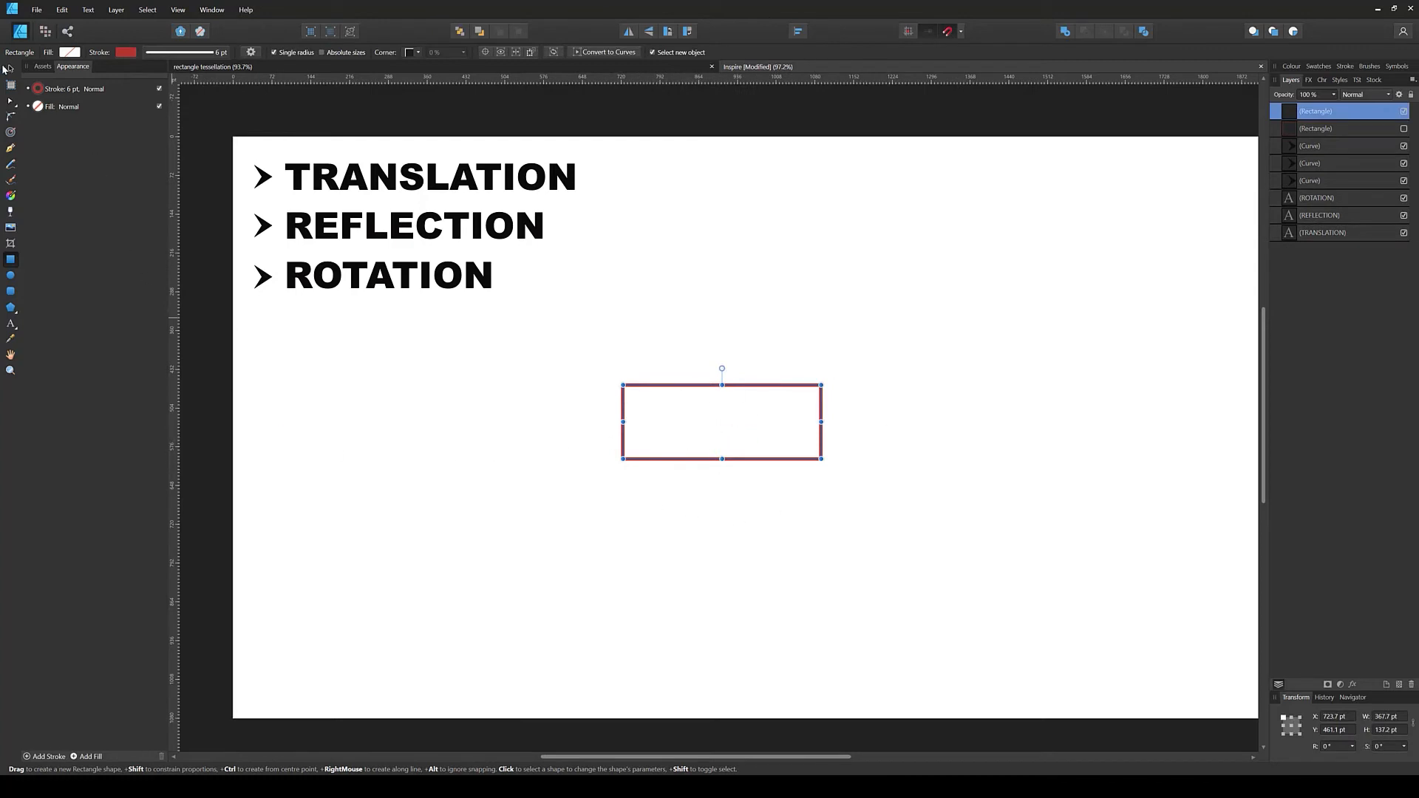
{"action": "left_click", "coordinate": [11, 68]}
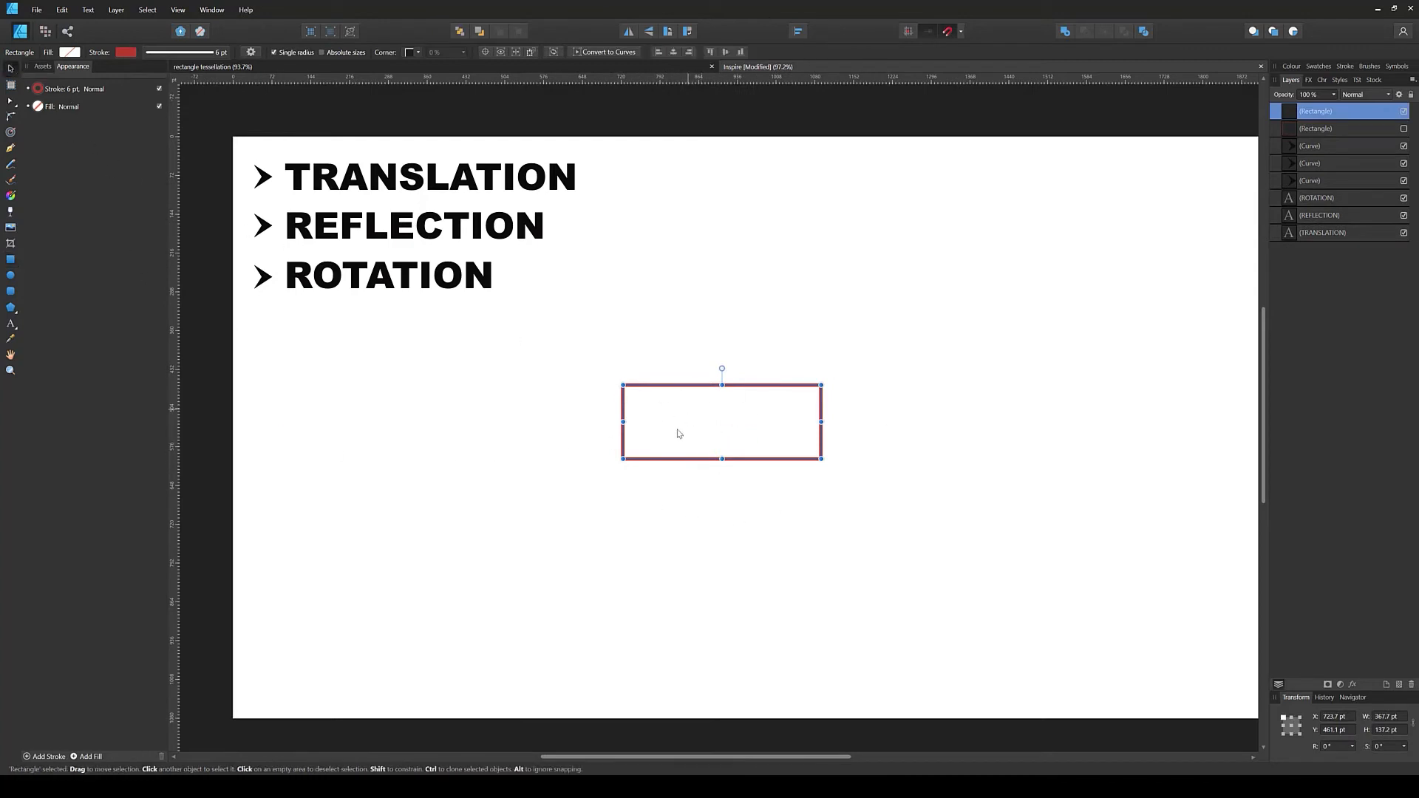
{"action": "left_click", "coordinate": [681, 530]}
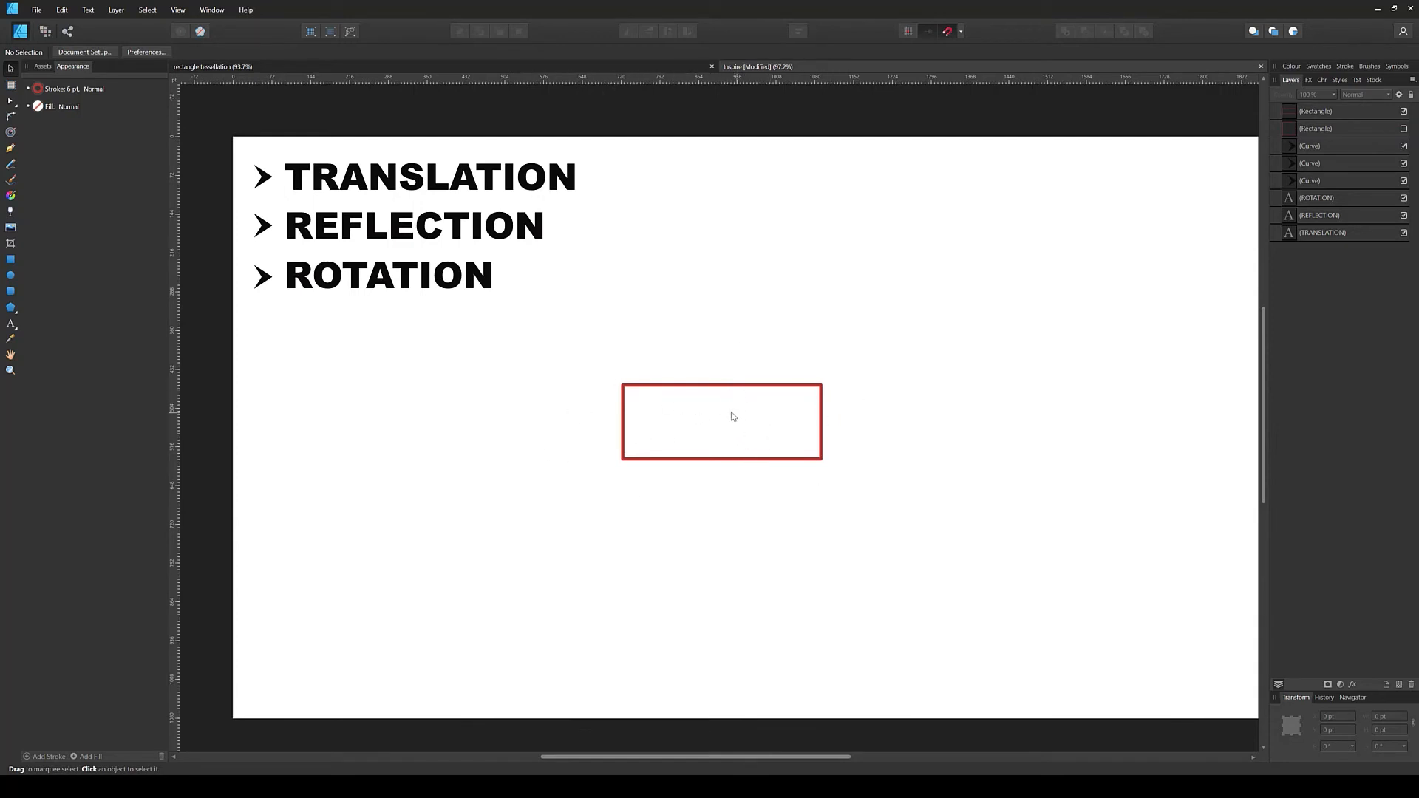
Step: Place copies of the red rectangle flush against its right and left sides to form a row of three
{"action": "left_click", "coordinate": [765, 390]}
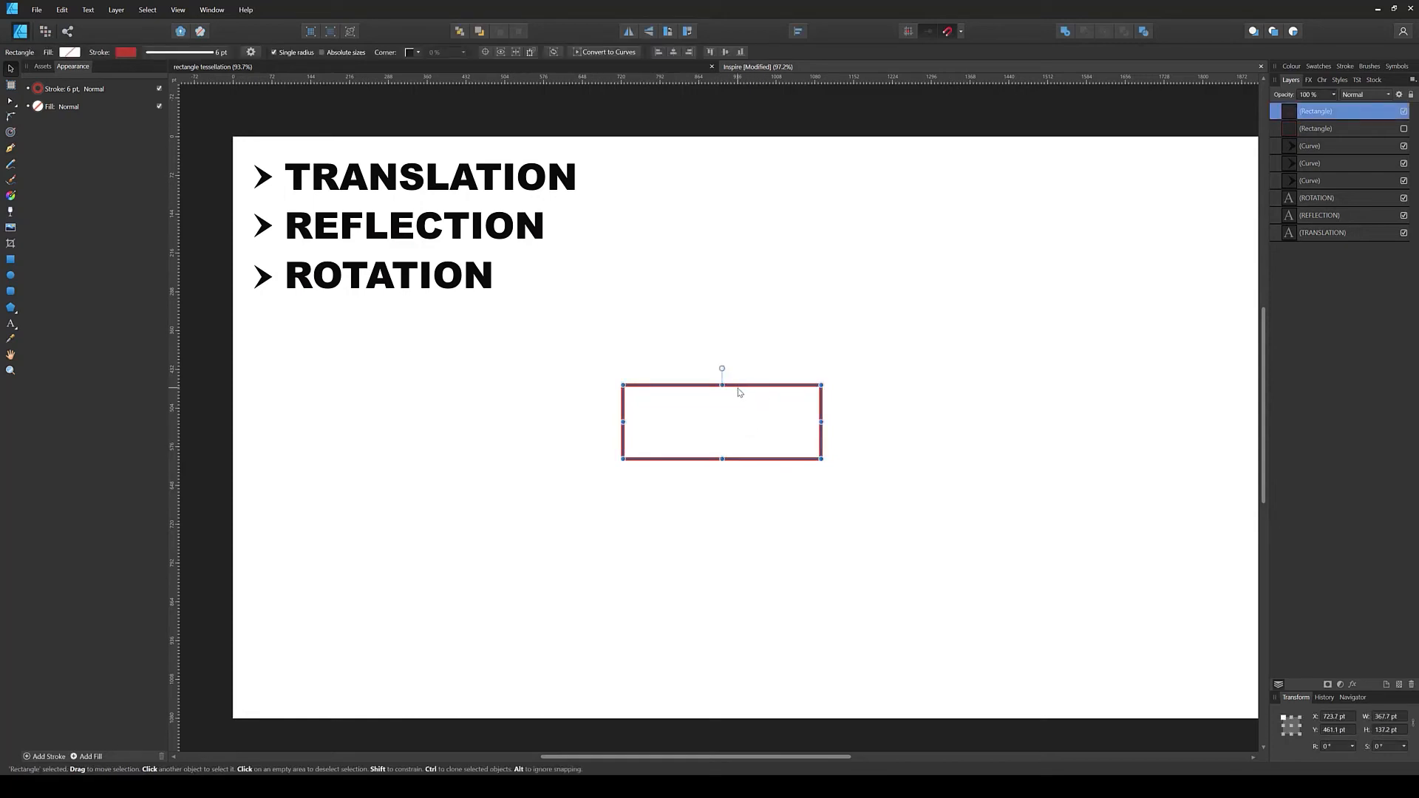
{"action": "left_click_drag", "start_coordinate": [736, 389], "coordinate": [932, 400]}
{"action": "left_click", "coordinate": [929, 513]}
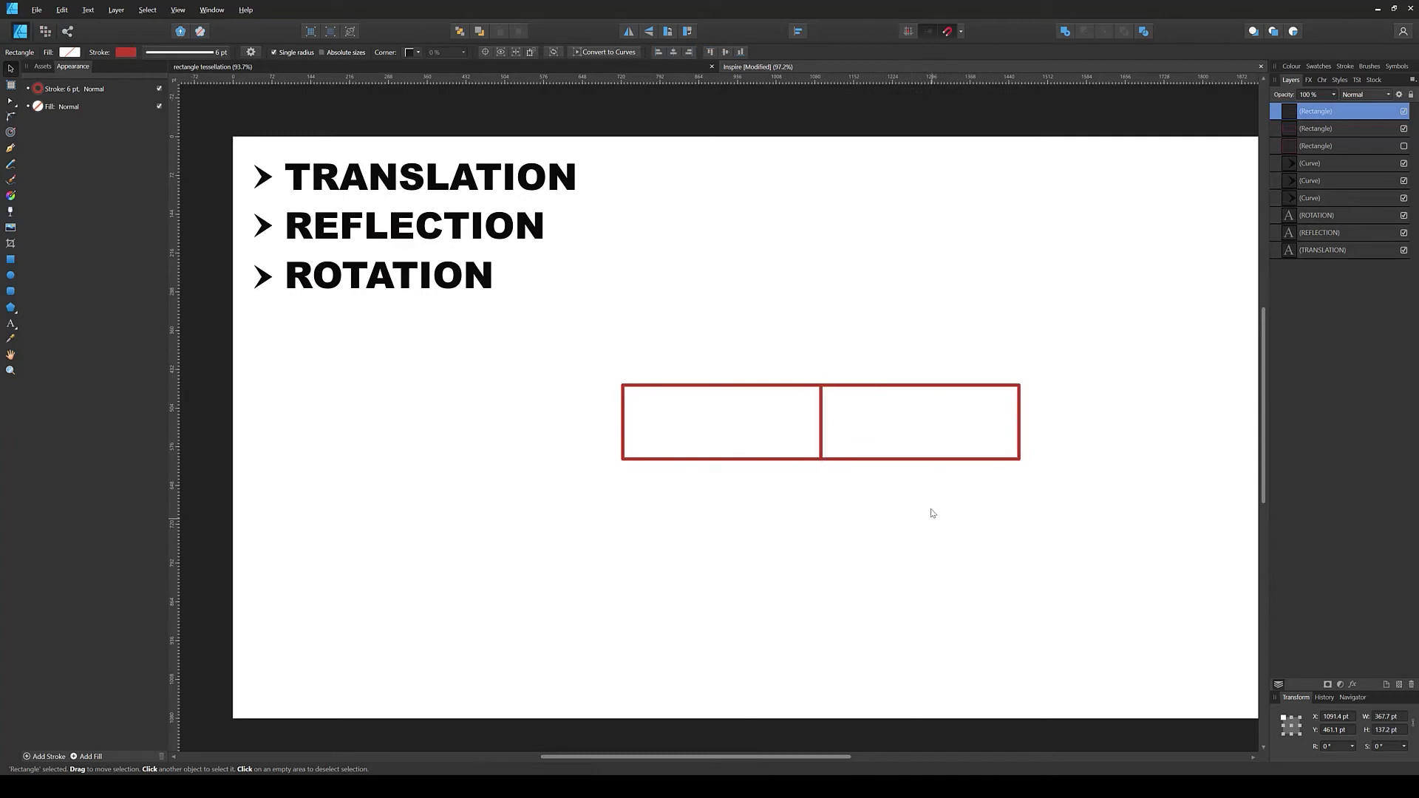
{"action": "left_click", "coordinate": [943, 459]}
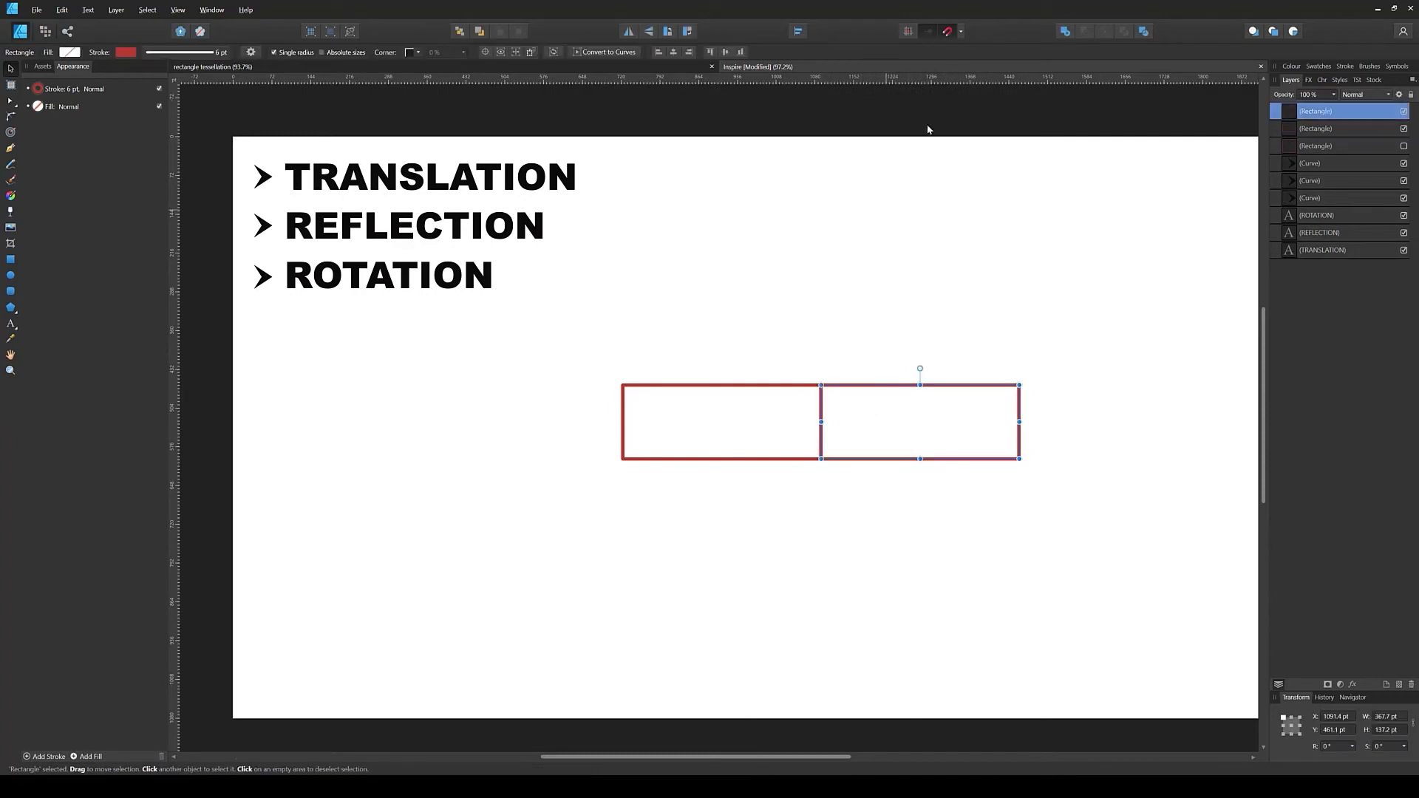
{"action": "left_click", "coordinate": [962, 34]}
{"action": "left_click", "coordinate": [1104, 340]}
{"action": "left_click", "coordinate": [934, 386]}
{"action": "left_click_drag", "start_coordinate": [953, 390], "coordinate": [557, 388]}
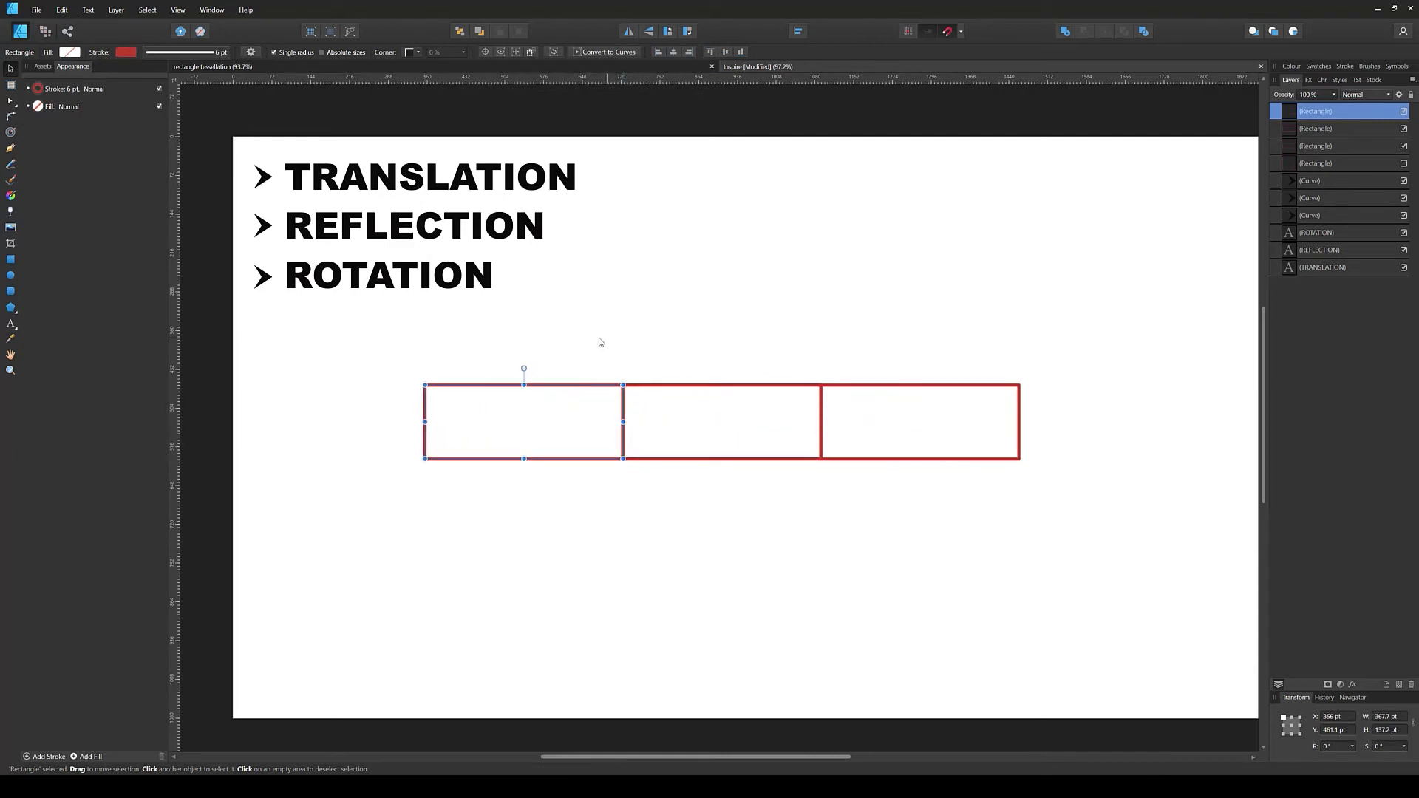
Step: Duplicate the row of three red rectangles and place the copy flush beneath the original row
{"action": "mouse_move", "coordinate": [597, 340]}
{"action": "left_mouse_down"}
{"action": "mouse_move", "coordinate": [813, 444]}
{"action": "mouse_move", "coordinate": [913, 450]}
{"action": "left_mouse_up"}
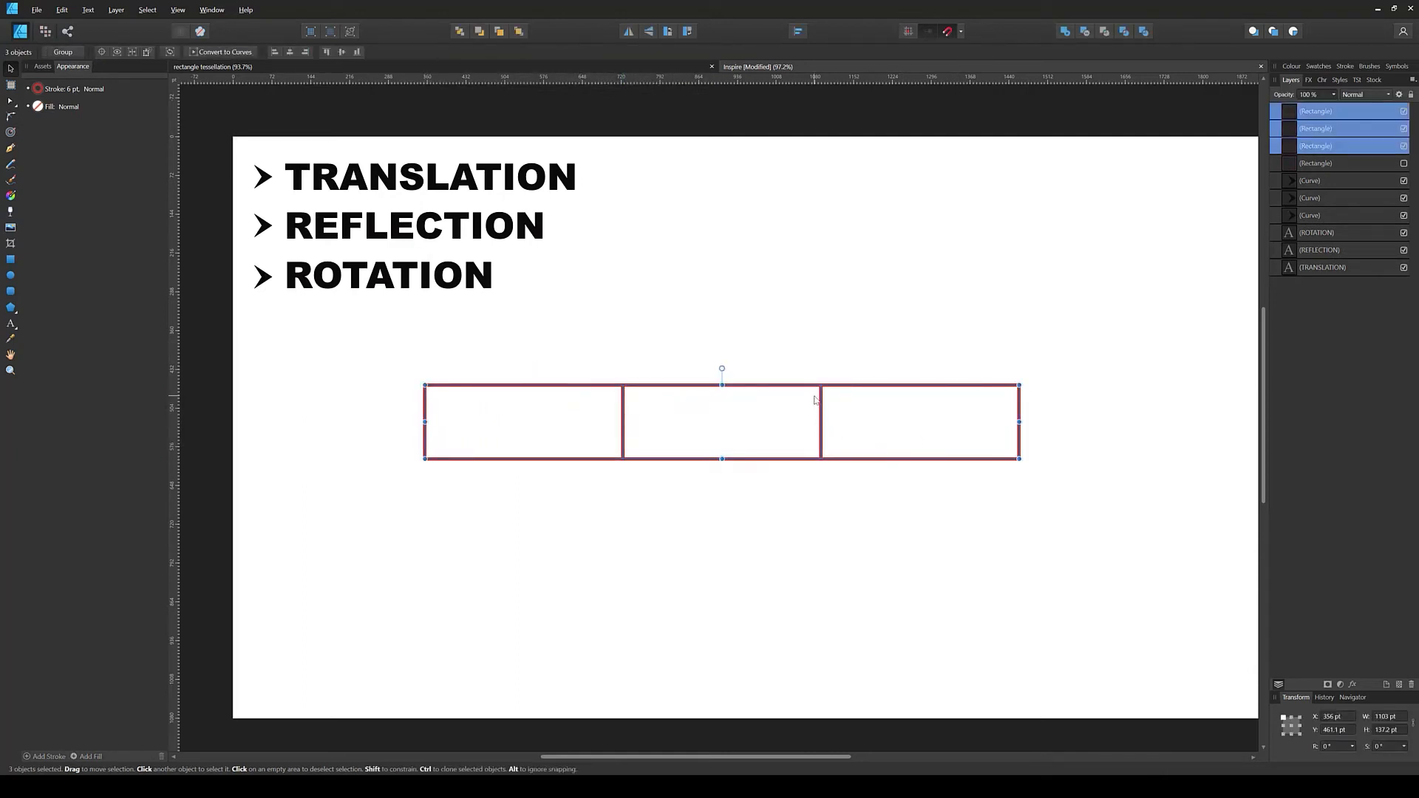
{"action": "key", "text": "ctrl+j"}
{"action": "left_click_drag", "start_coordinate": [827, 415], "coordinate": [822, 489]}
Step: Delete every rectangle of the grid except the original one in the middle of the upper row
{"action": "left_click_drag", "start_coordinate": [538, 315], "coordinate": [523, 577]}
{"action": "left_click", "coordinate": [784, 532]}
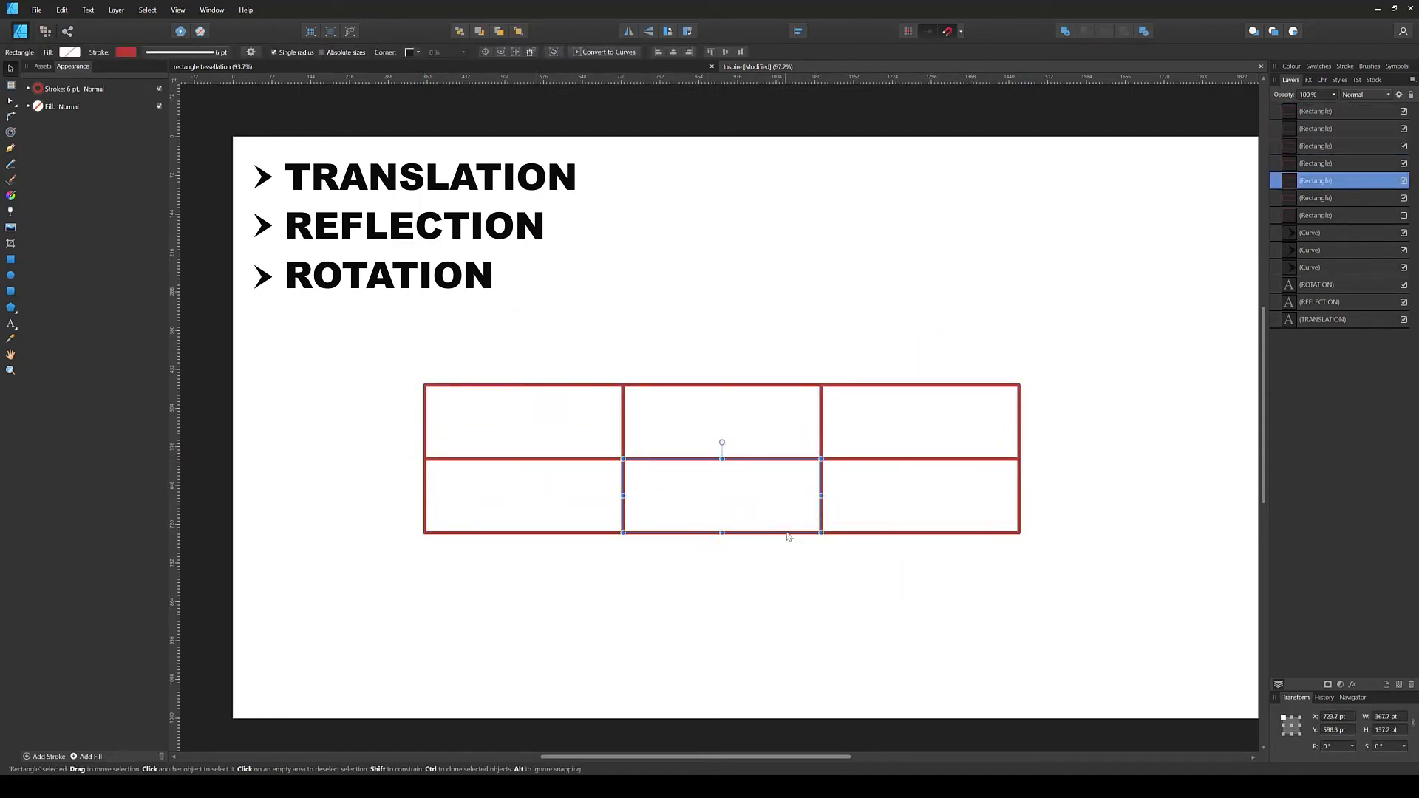
{"action": "key", "text": "Delete"}
{"action": "left_click_drag", "start_coordinate": [933, 314], "coordinate": [878, 568]}
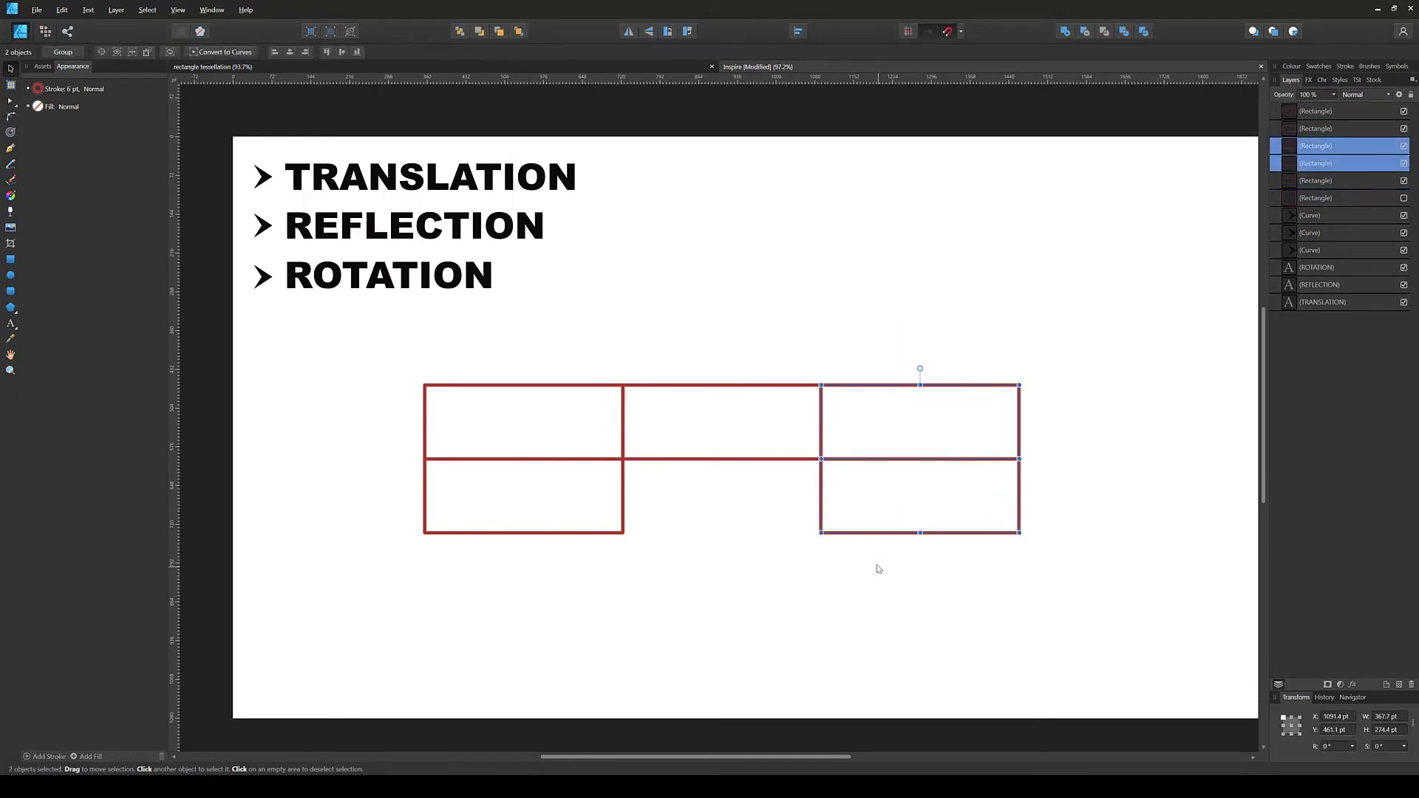
{"action": "key", "text": "Delete"}
{"action": "left_click_drag", "start_coordinate": [554, 320], "coordinate": [516, 580]}
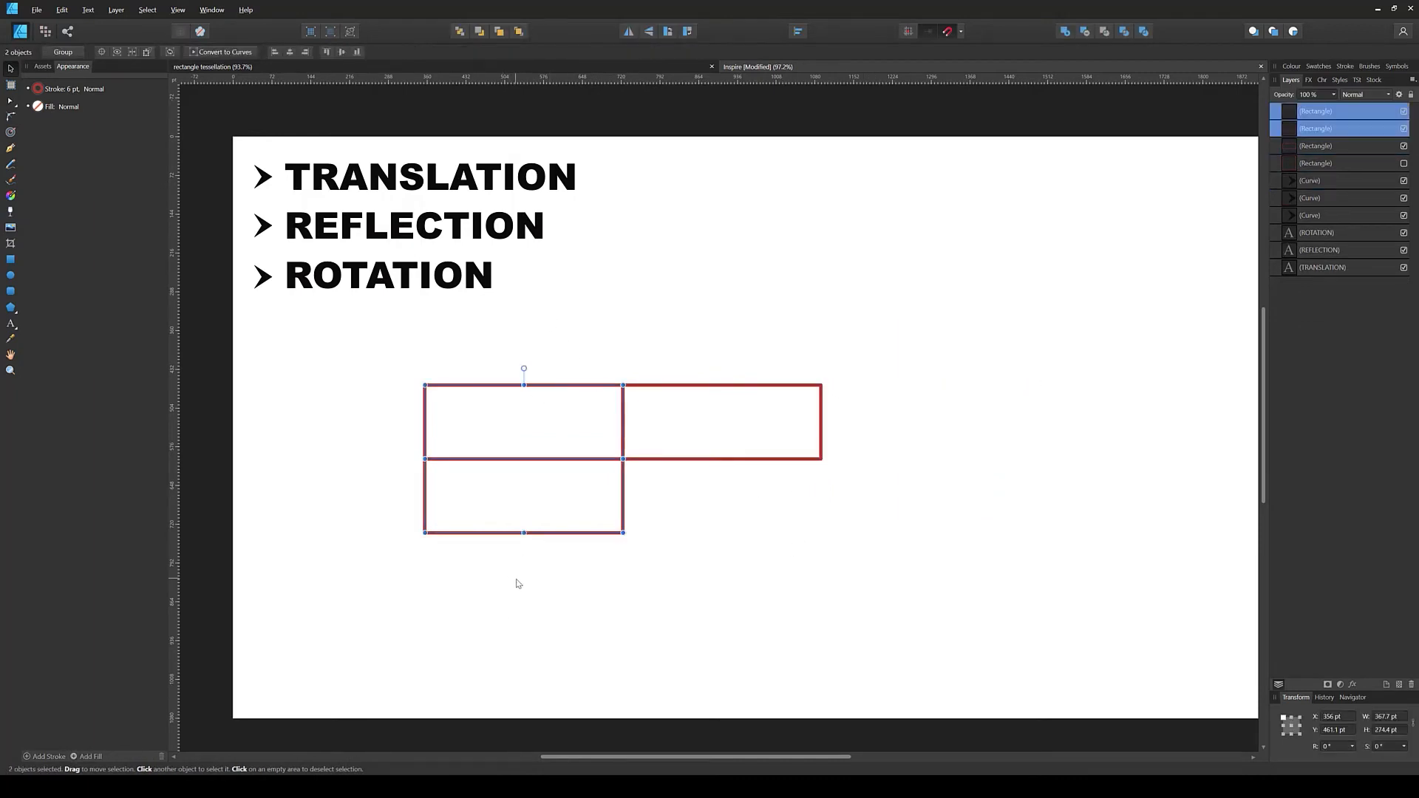
{"action": "key", "text": "Delete"}
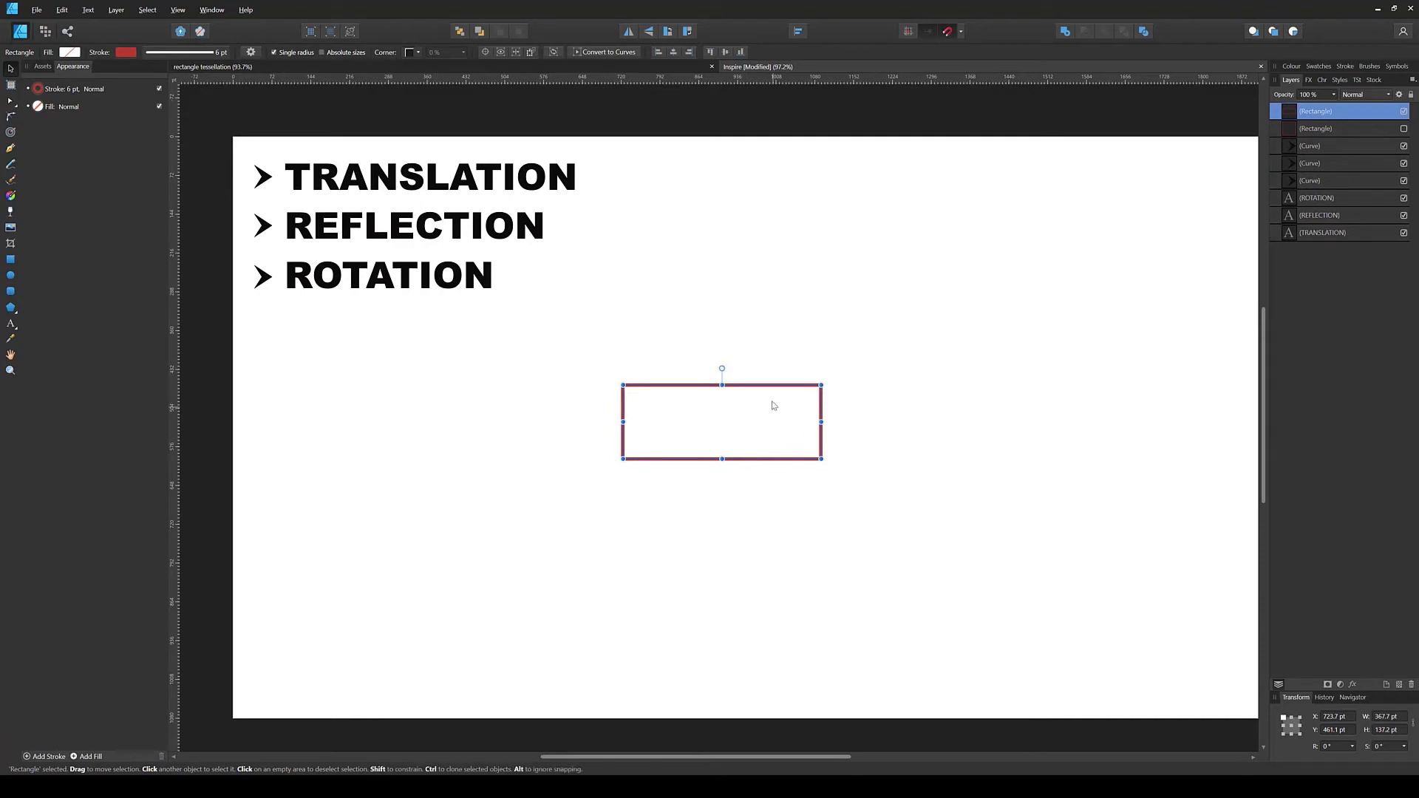
Step: Place one copy of the red rectangle flush beneath it and another flush against its right side
{"action": "left_click", "coordinate": [712, 549]}
{"action": "left_click", "coordinate": [737, 460]}
{"action": "left_click_drag", "start_coordinate": [748, 469], "coordinate": [749, 541]}
{"action": "left_click_drag", "start_coordinate": [863, 365], "coordinate": [765, 422]}
{"action": "key", "text": "ctrl+j"}
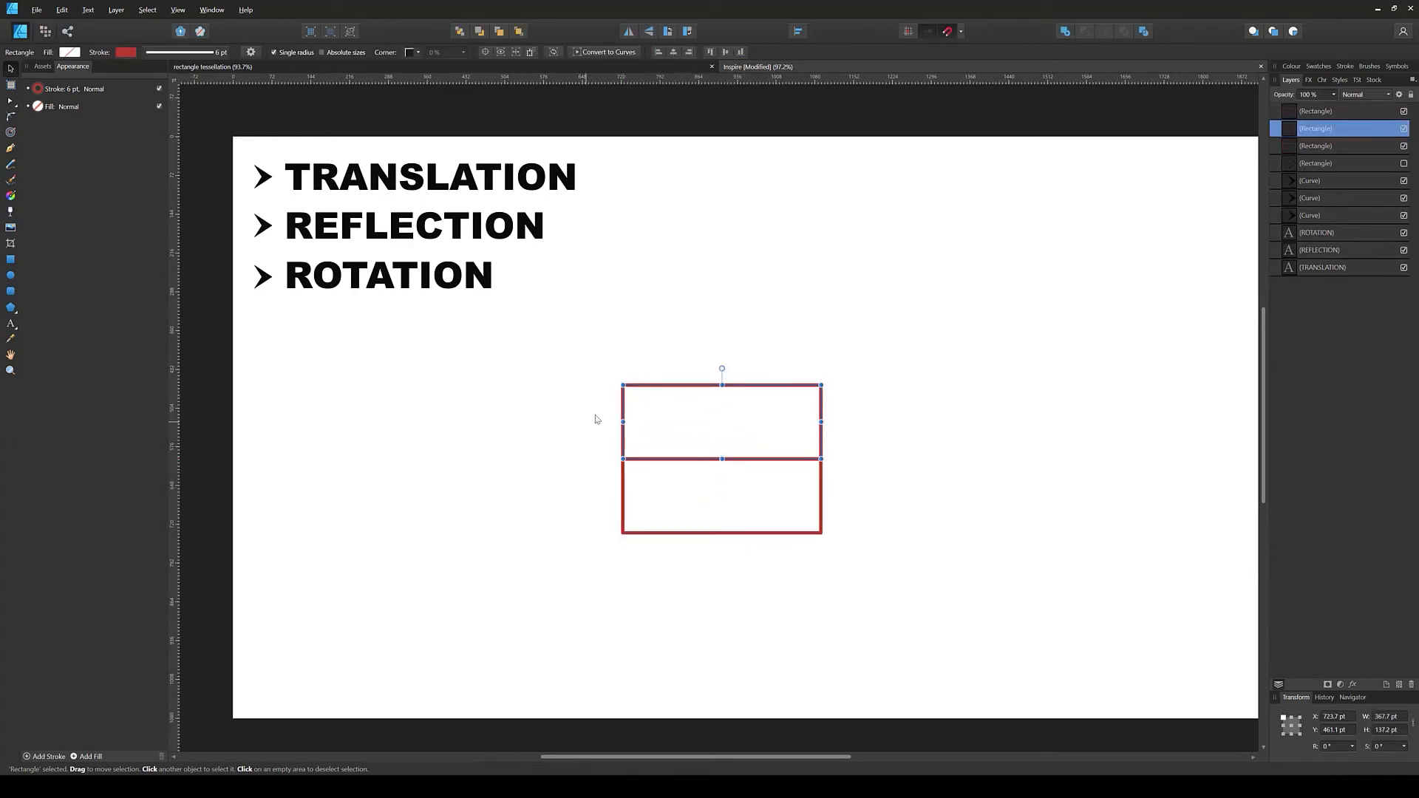
{"action": "left_click_drag", "start_coordinate": [625, 408], "coordinate": [822, 417]}
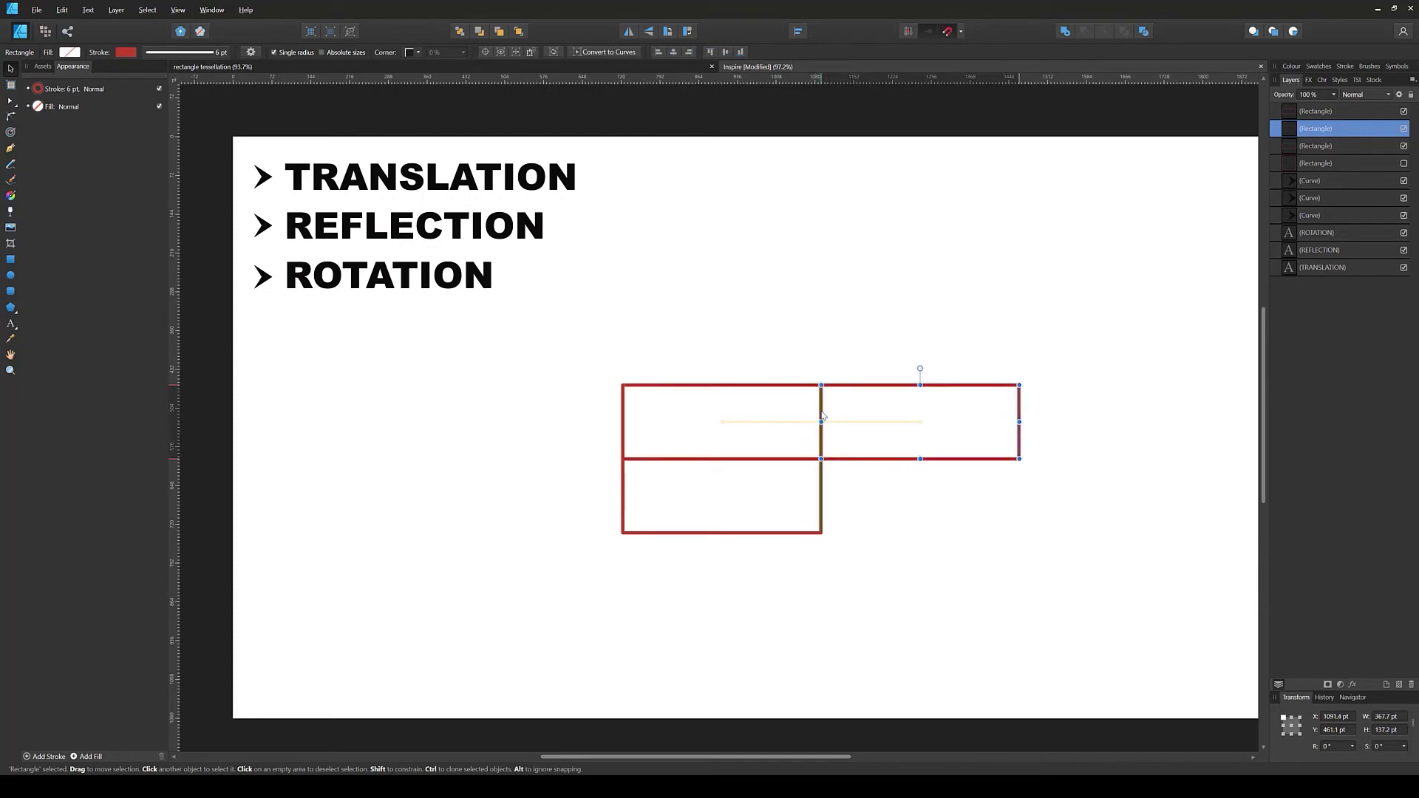
Step: Delete the copies below and to the right of the original red rectangle
{"action": "left_click_drag", "start_coordinate": [909, 339], "coordinate": [872, 440]}
{"action": "left_click_drag", "start_coordinate": [755, 569], "coordinate": [808, 510]}
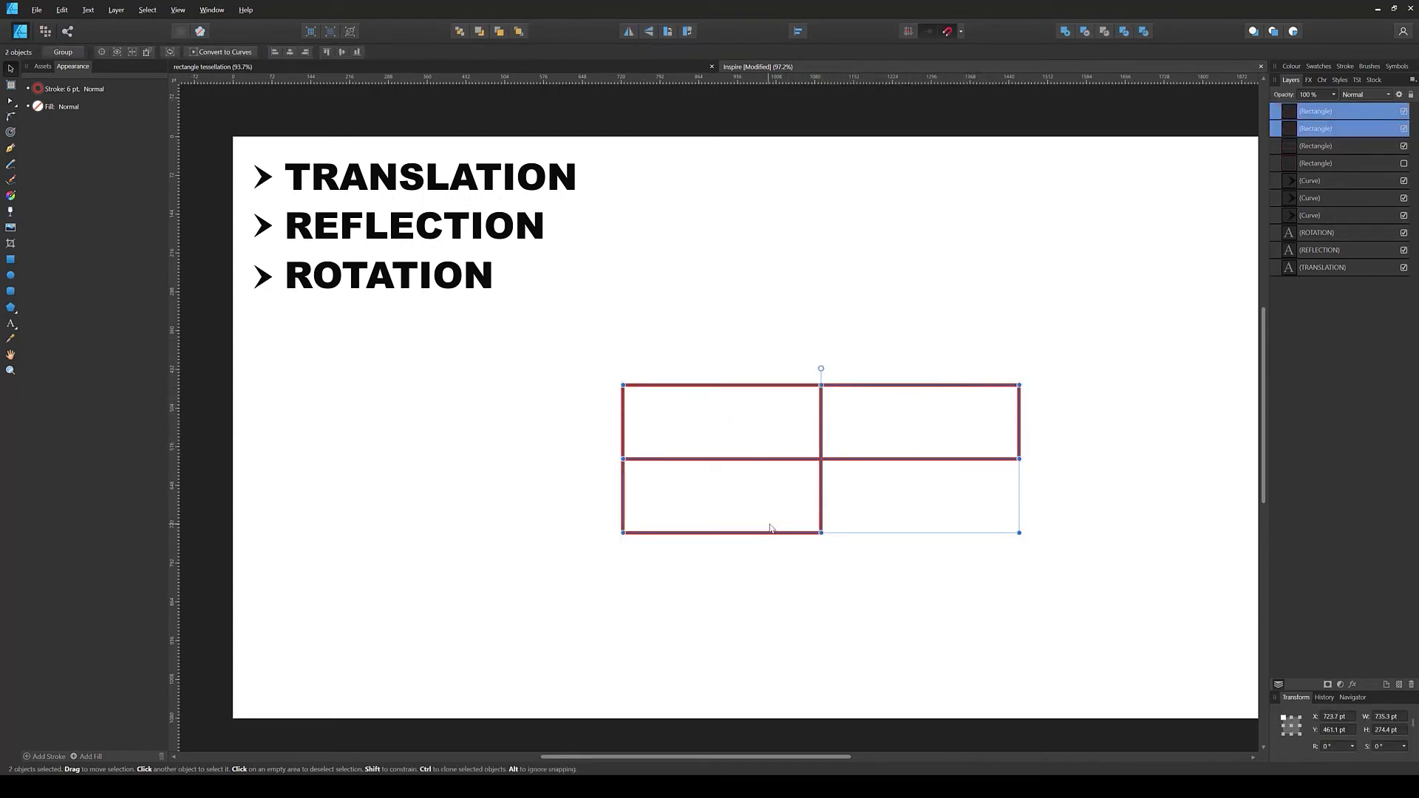
{"action": "key", "text": "Delete"}
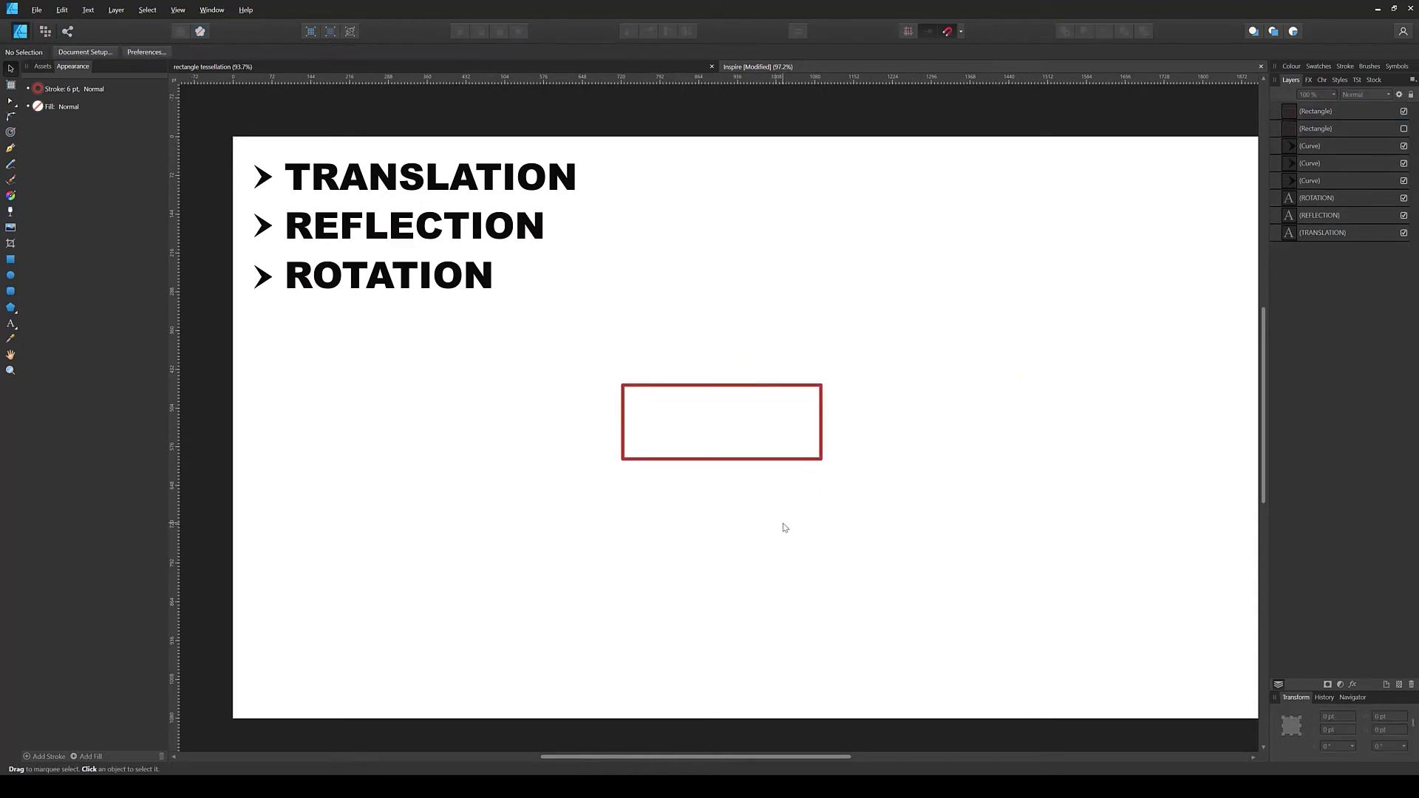
Step: Convert the red rectangle to curves and shift its two top nodes right to form a parallelogram about 481.5 pt wide overall
{"action": "left_click", "coordinate": [739, 390]}
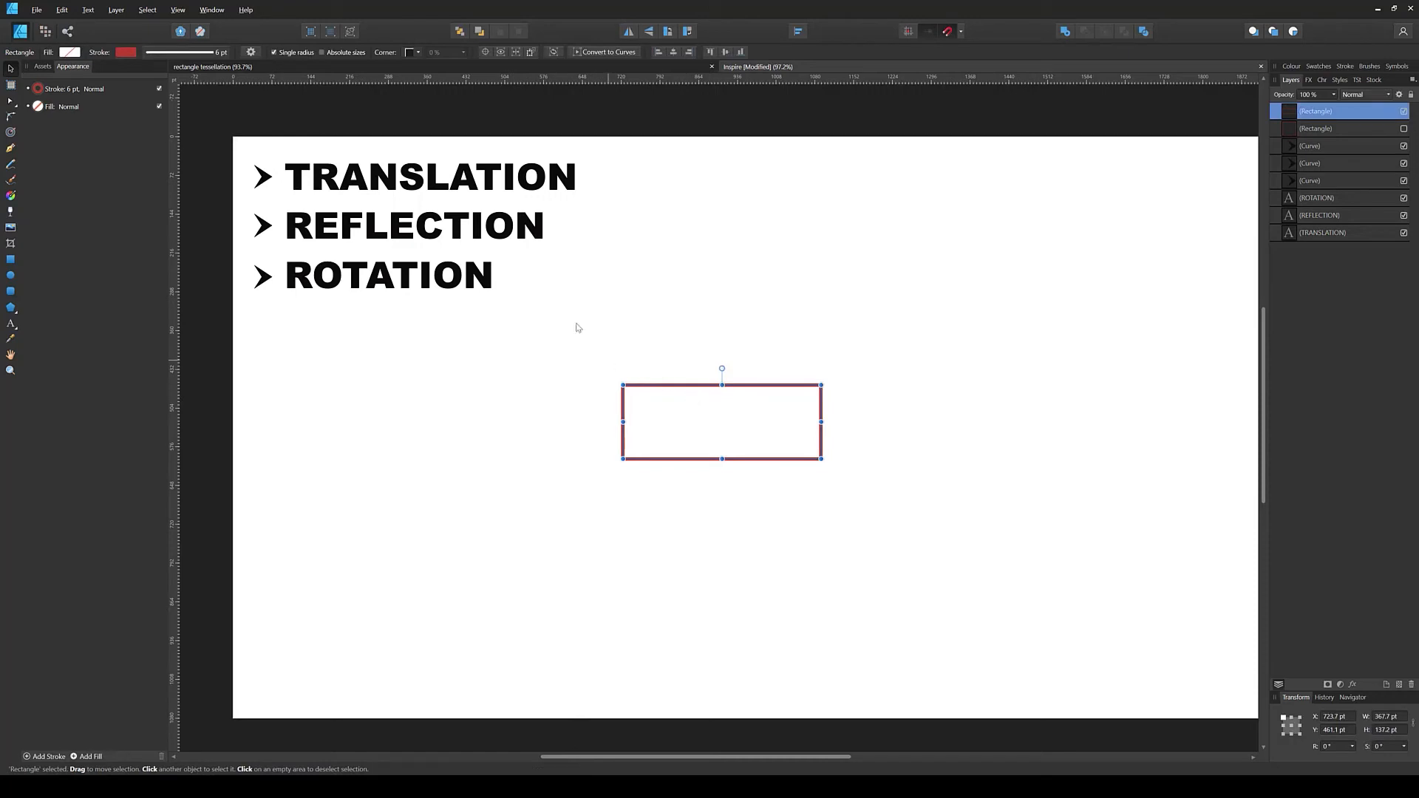
{"action": "left_click", "coordinate": [607, 52]}
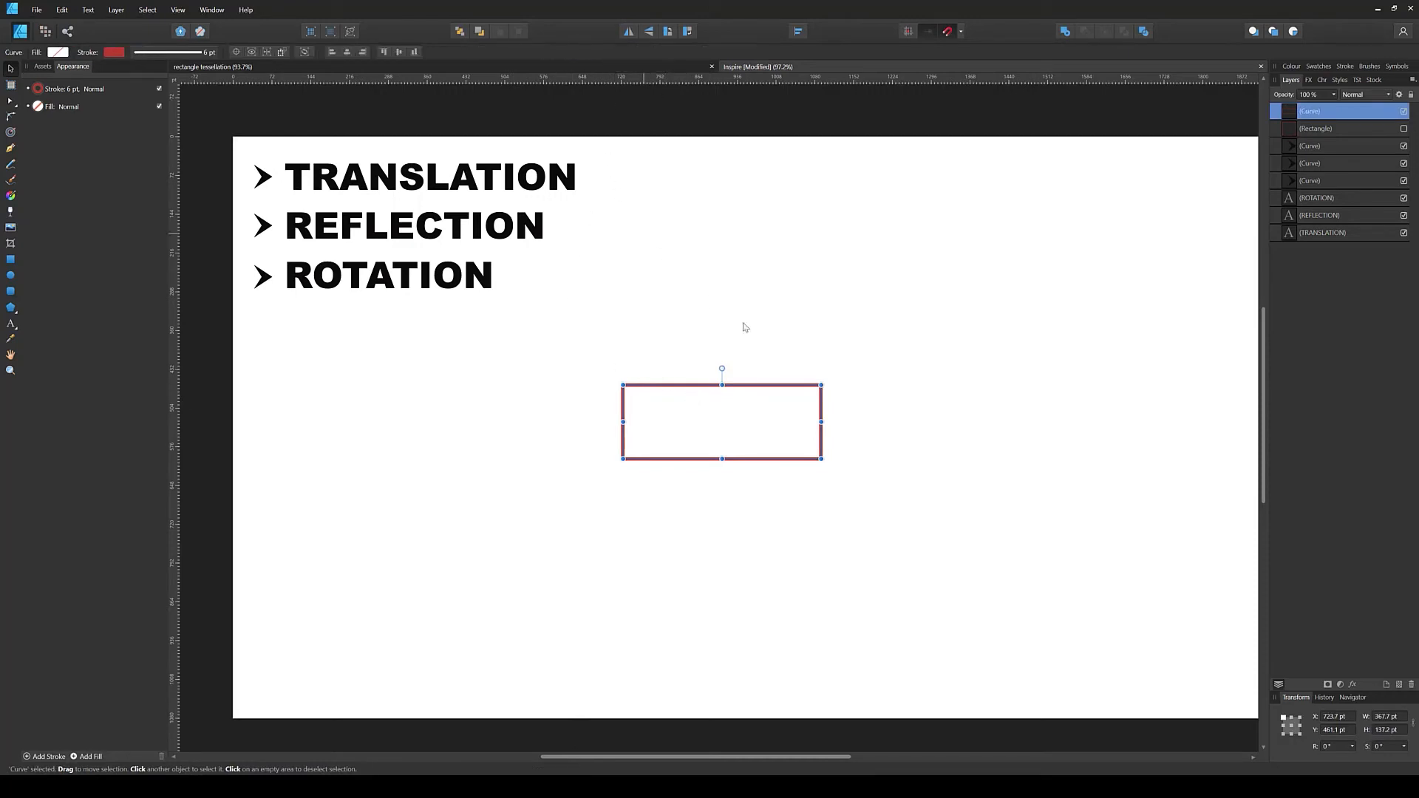
{"action": "left_click", "coordinate": [850, 361]}
{"action": "key", "text": "a"}
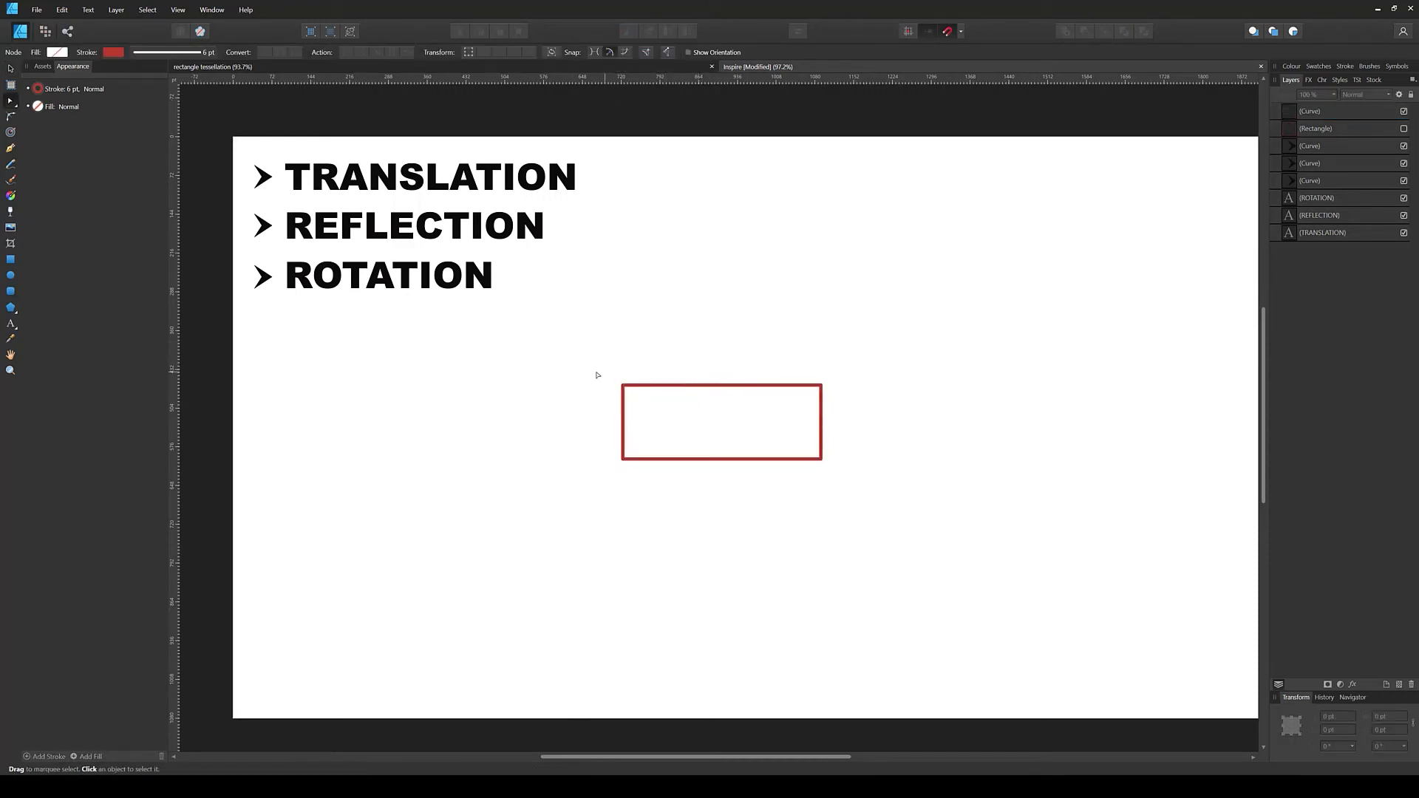
{"action": "left_click_drag", "start_coordinate": [596, 372], "coordinate": [888, 390]}
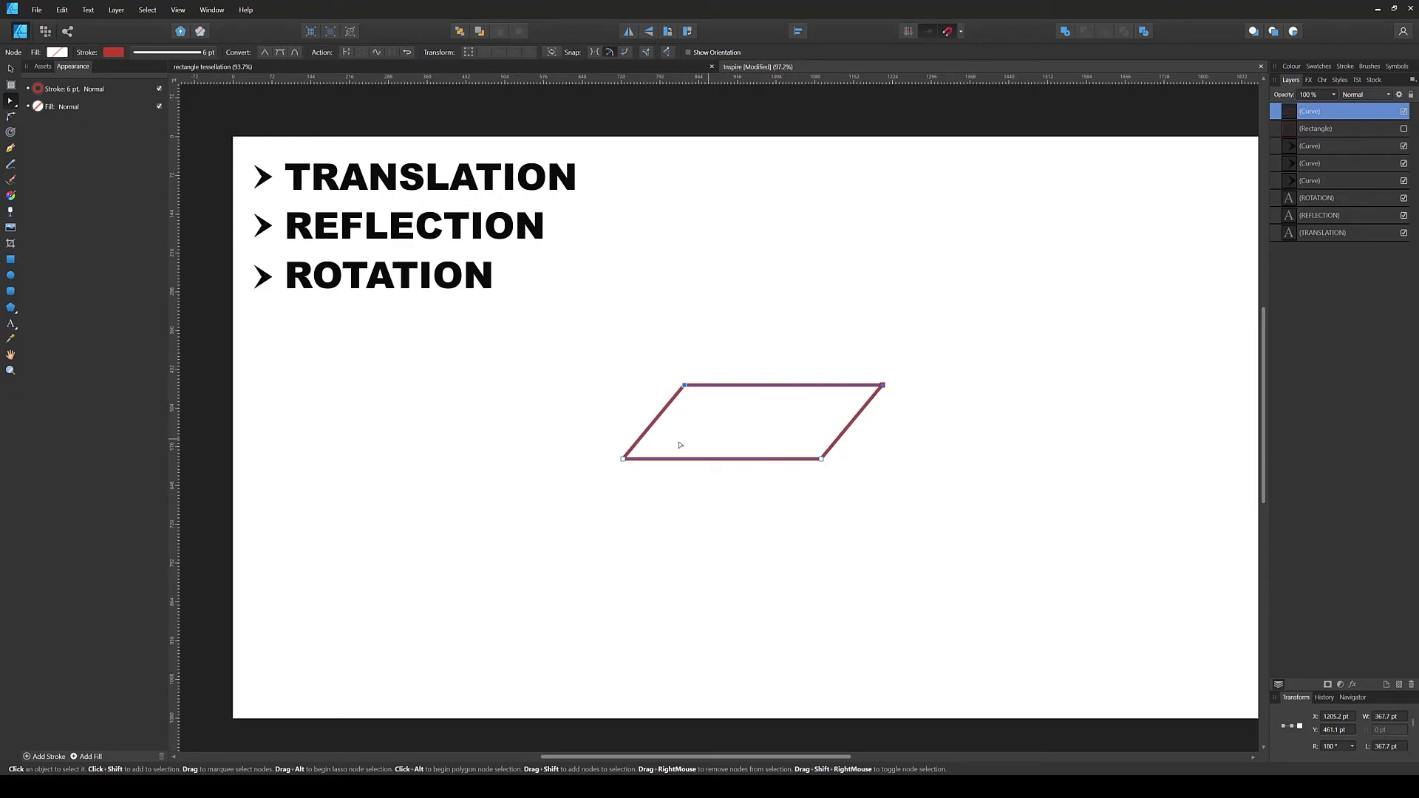
{"action": "left_click", "coordinate": [710, 443]}
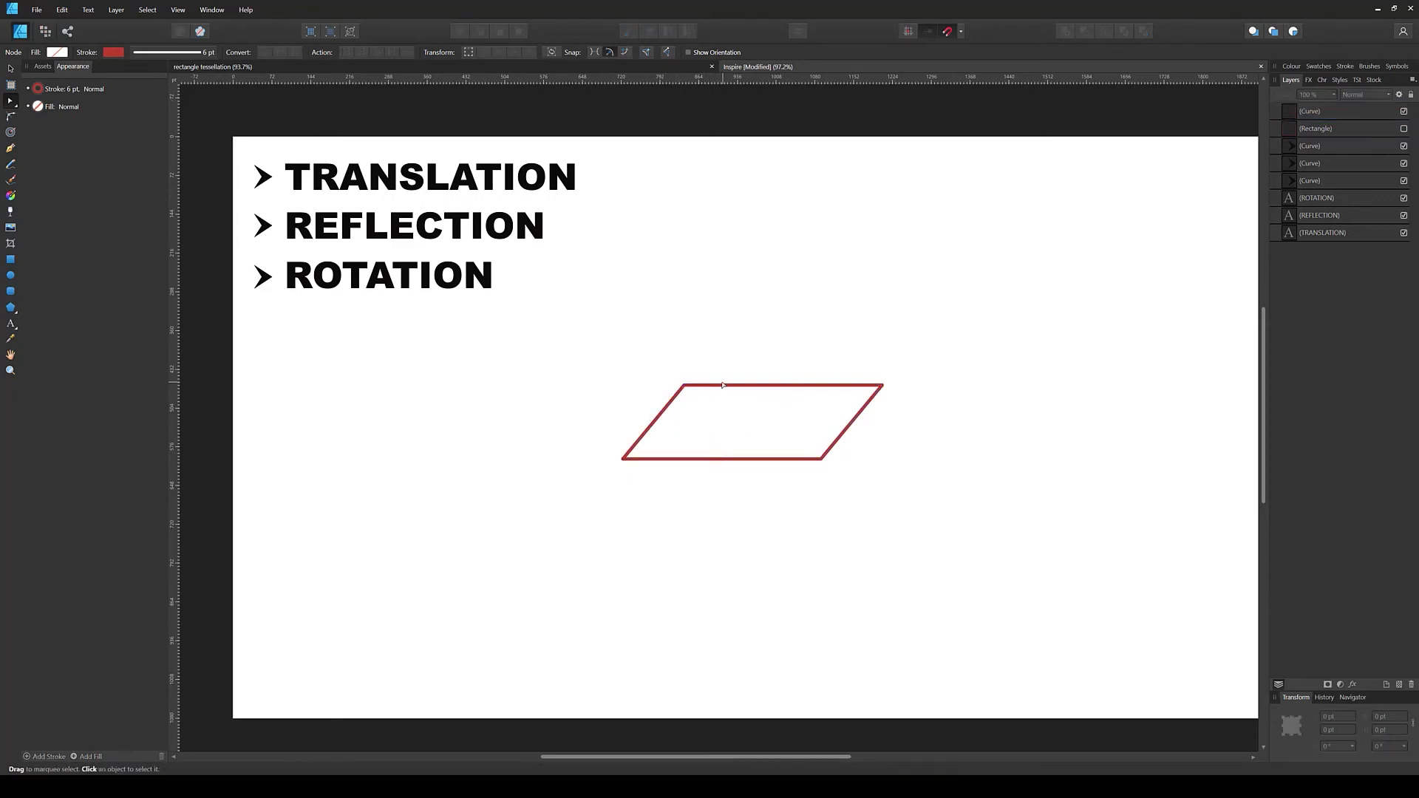
Step: Examine the parallelogram's pairs of opposite sides and its four corner nodes
{"action": "left_click_drag", "start_coordinate": [775, 366], "coordinate": [761, 398]}
{"action": "left_click", "coordinate": [708, 503]}
{"action": "left_click_drag", "start_coordinate": [706, 502], "coordinate": [727, 458]}
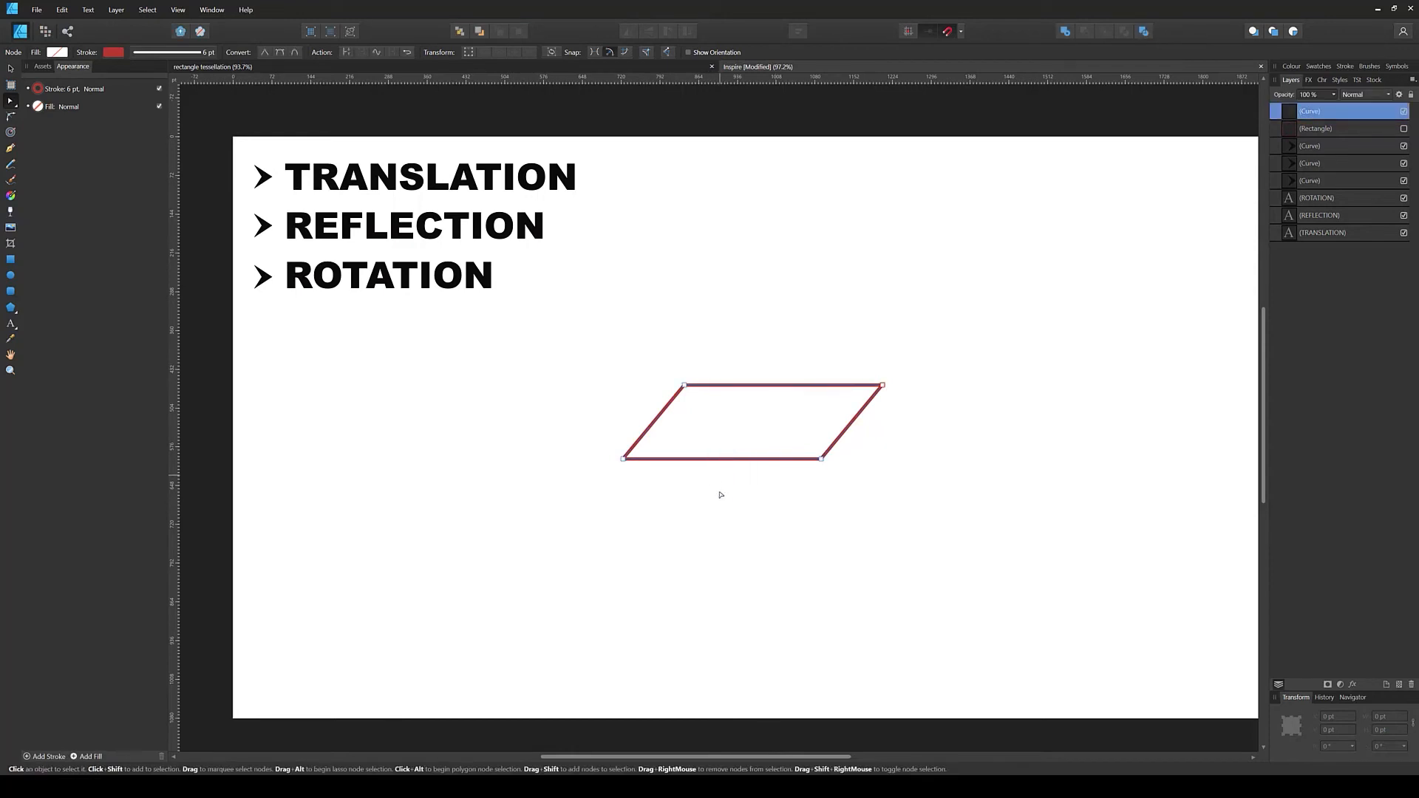
{"action": "left_click", "coordinate": [719, 494]}
{"action": "left_click_drag", "start_coordinate": [654, 405], "coordinate": [708, 427]}
{"action": "left_click", "coordinate": [888, 435]}
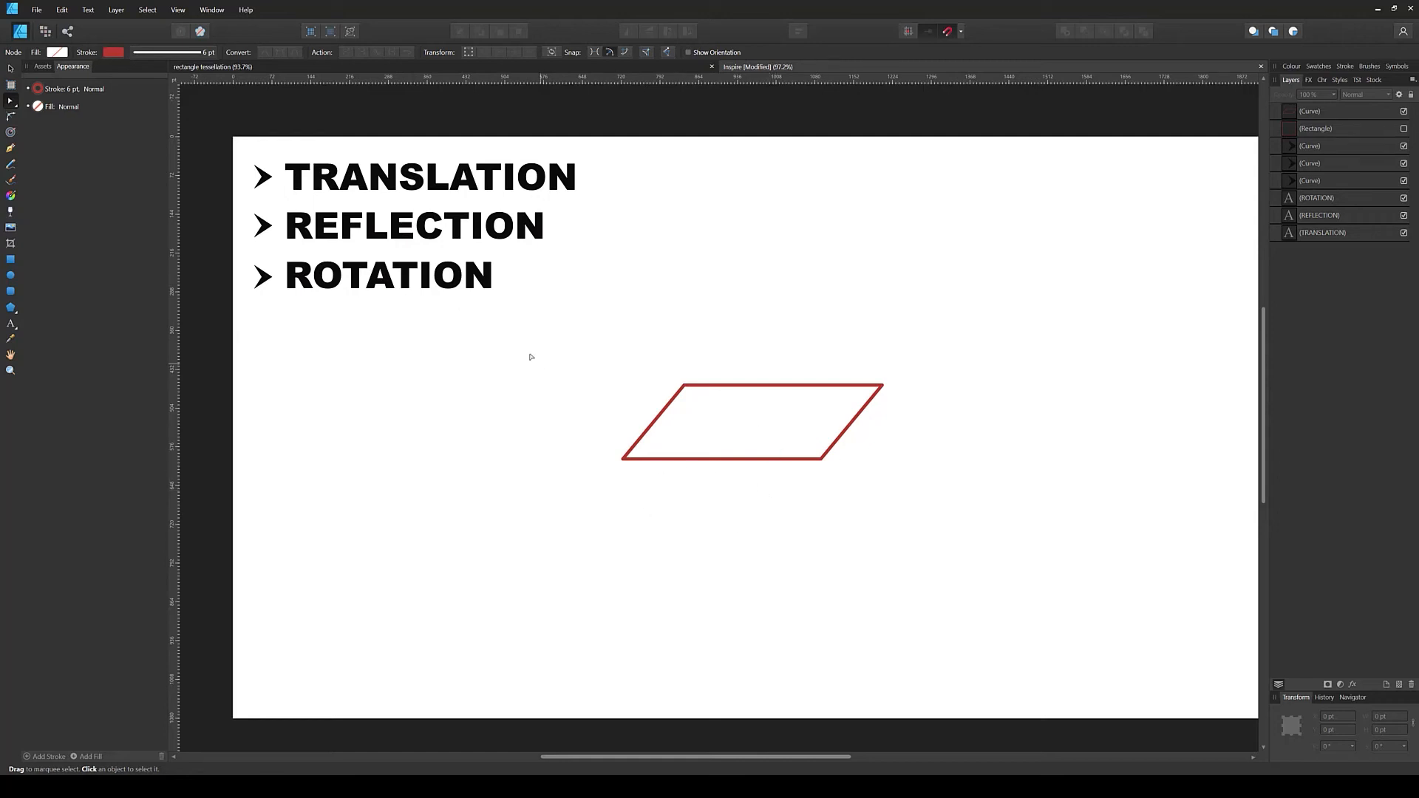
{"action": "left_click", "coordinate": [738, 385]}
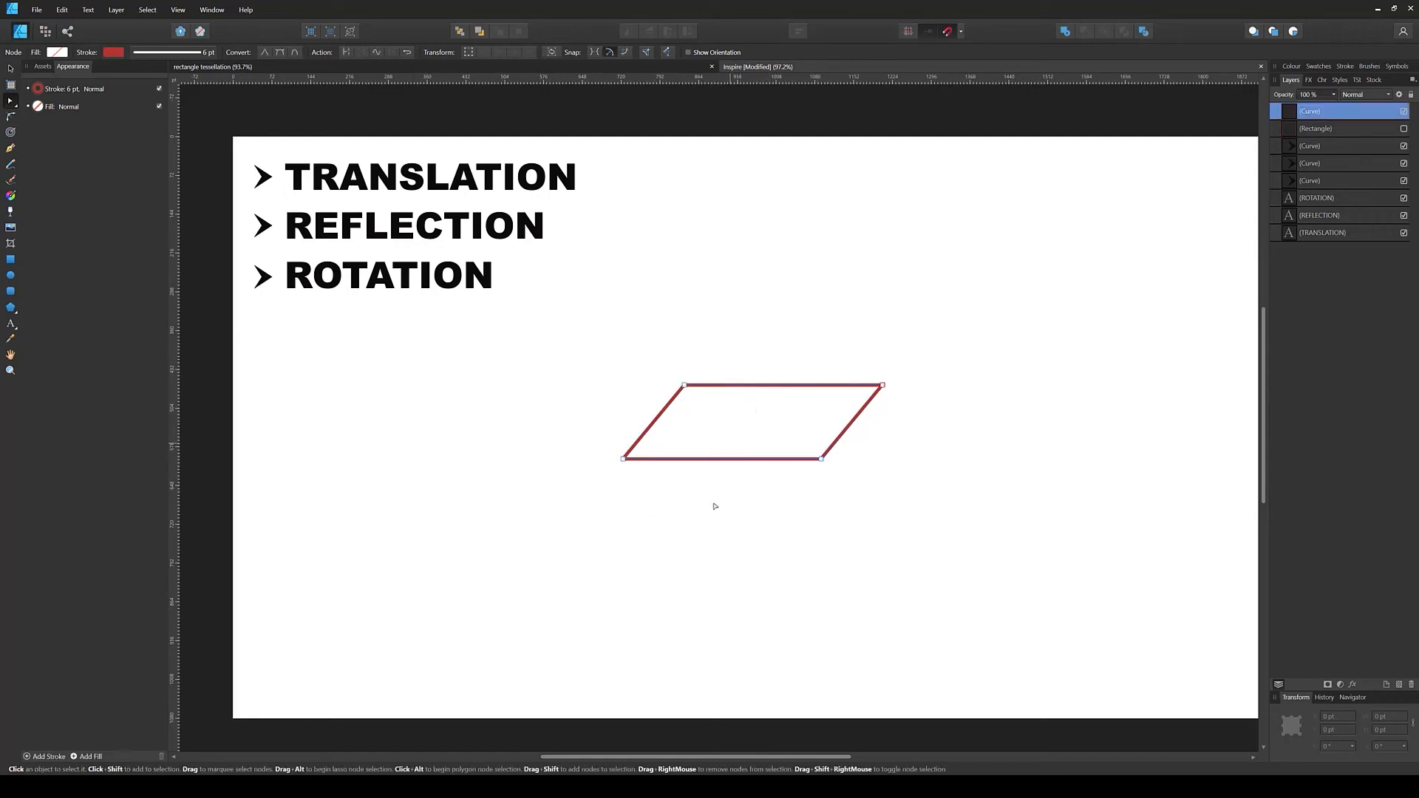
{"action": "left_click", "coordinate": [725, 503]}
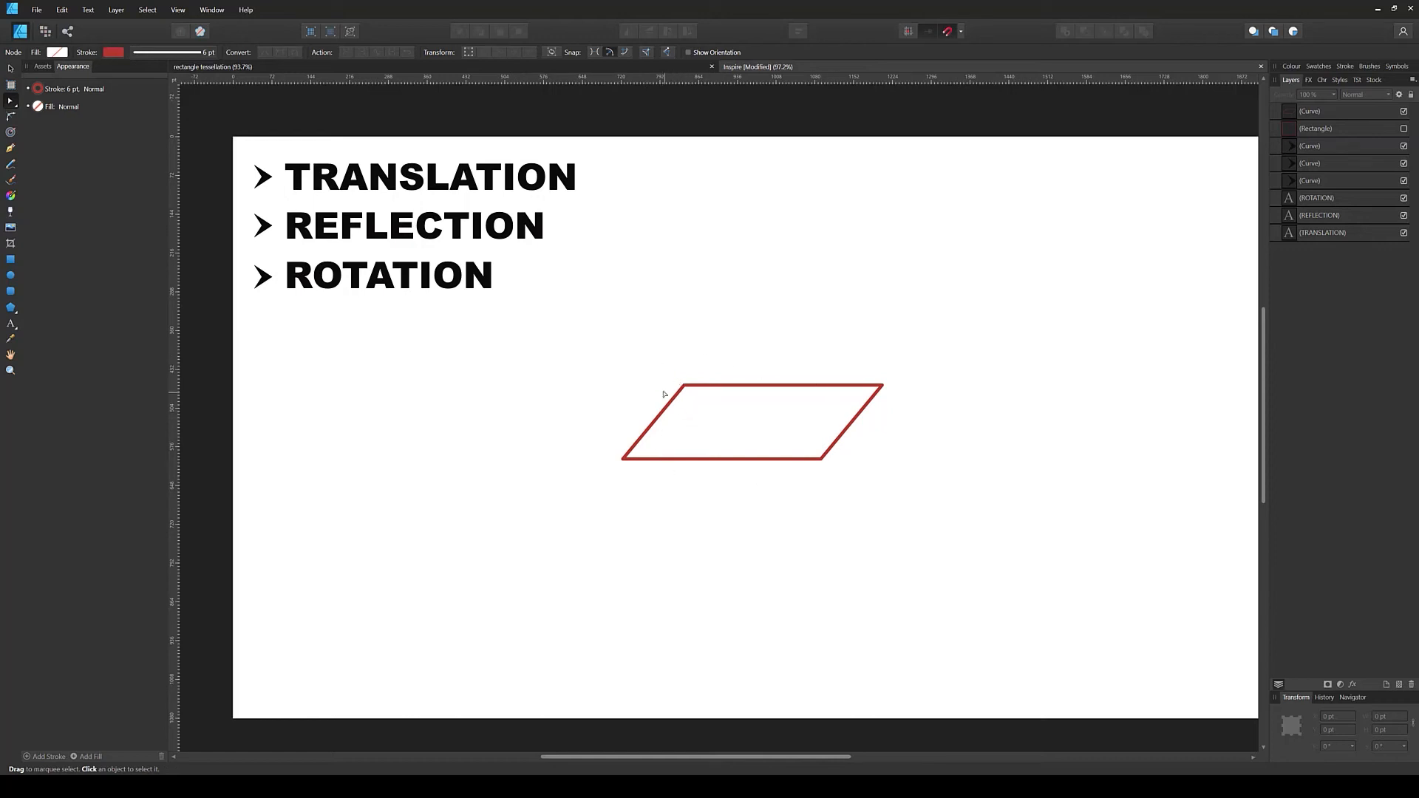
{"action": "left_click", "coordinate": [709, 387]}
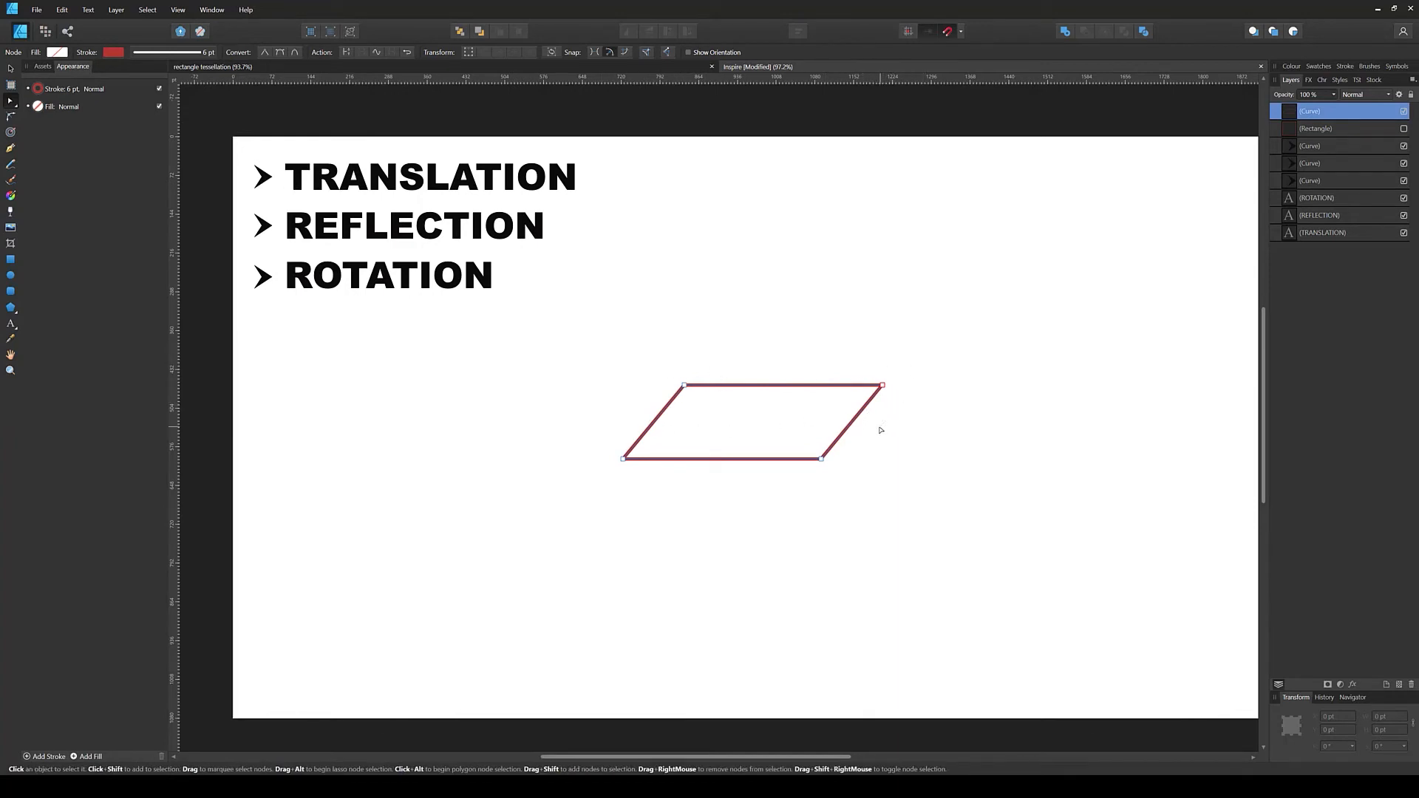
{"action": "left_click_drag", "start_coordinate": [663, 355], "coordinate": [934, 482]}
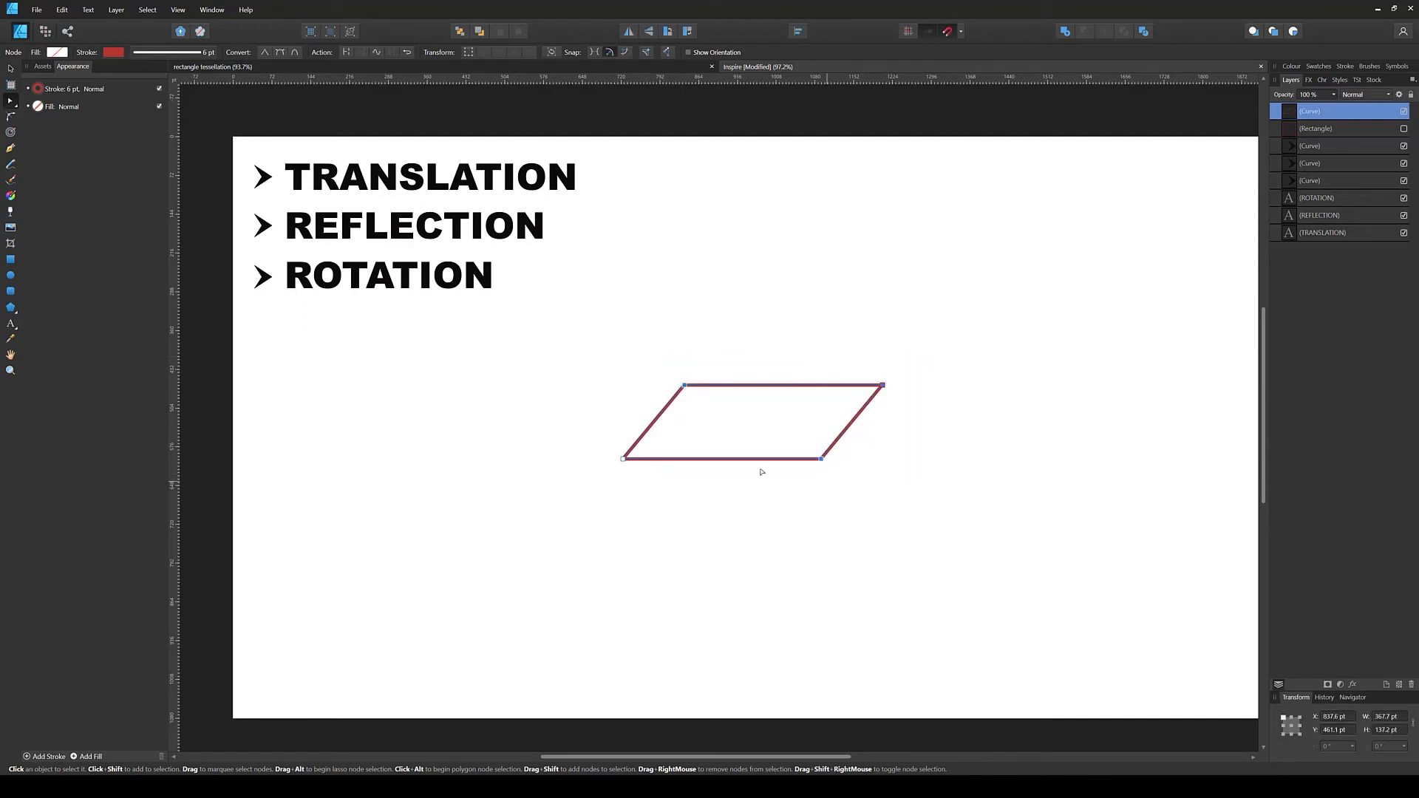
{"action": "left_click_drag", "start_coordinate": [587, 339], "coordinate": [958, 536]}
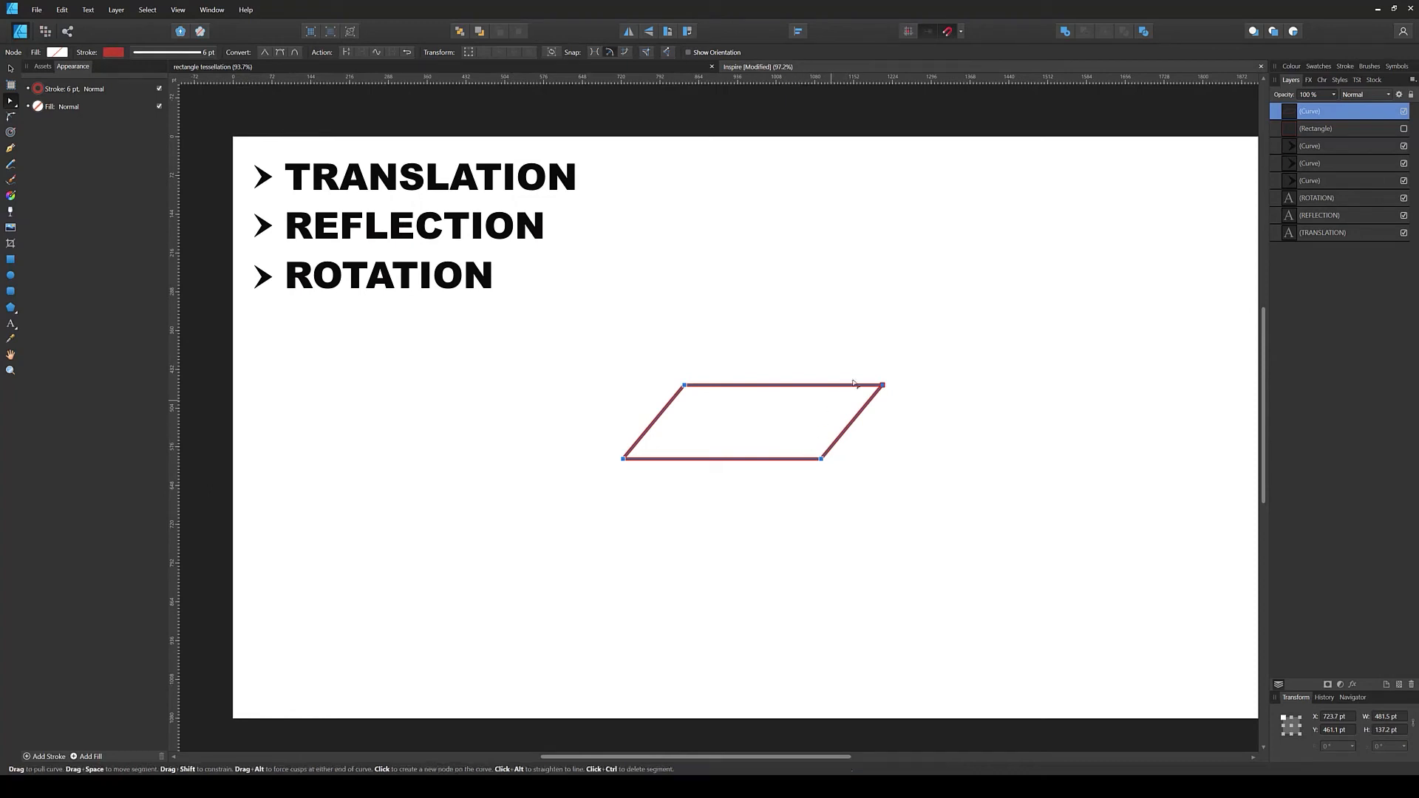
Step: Shift the parallelogram's two top nodes back above the bottom nodes to restore a rectangle, and select the whole shape
{"action": "left_click_drag", "start_coordinate": [643, 333], "coordinate": [936, 429]}
{"action": "left_click_drag", "start_coordinate": [884, 385], "coordinate": [823, 386]}
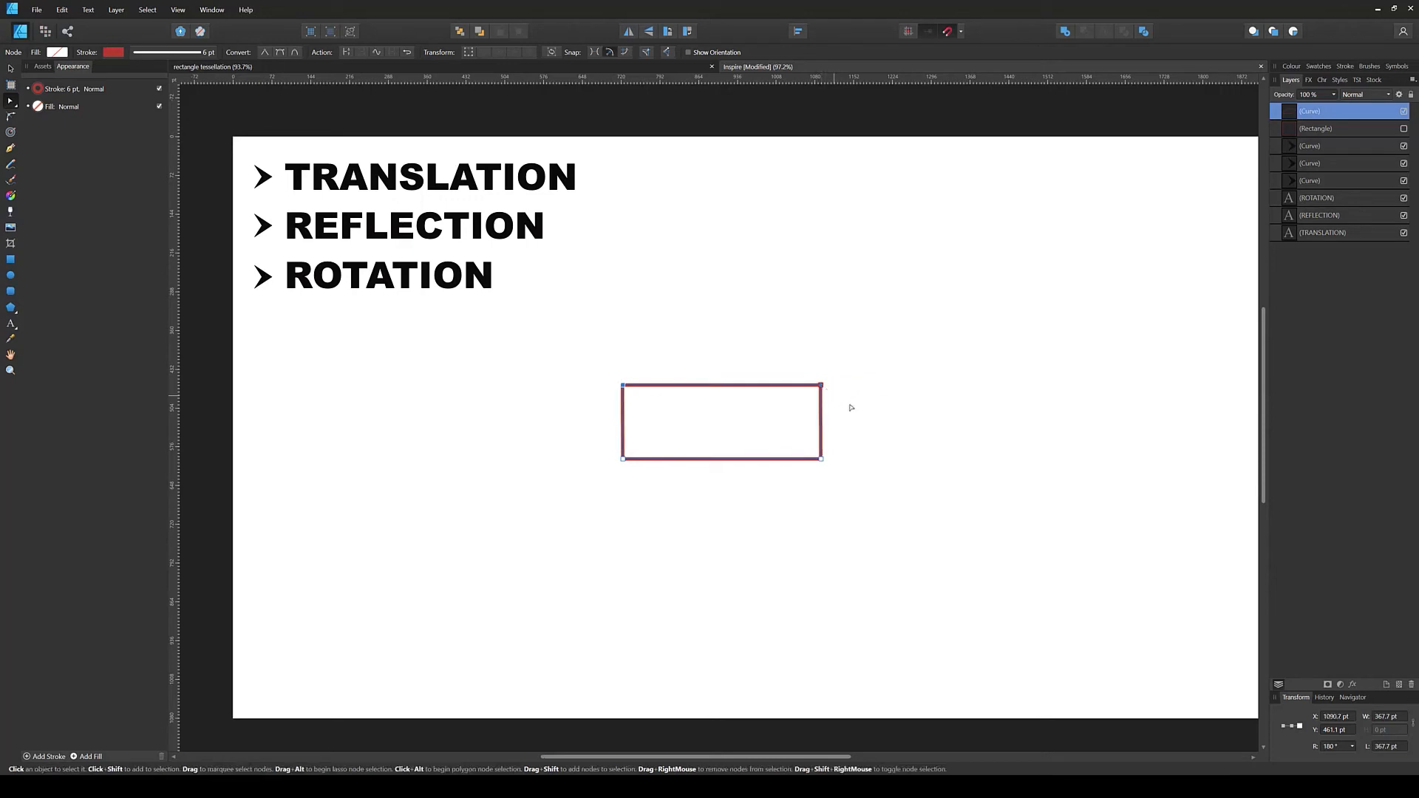
{"action": "left_click", "coordinate": [595, 438]}
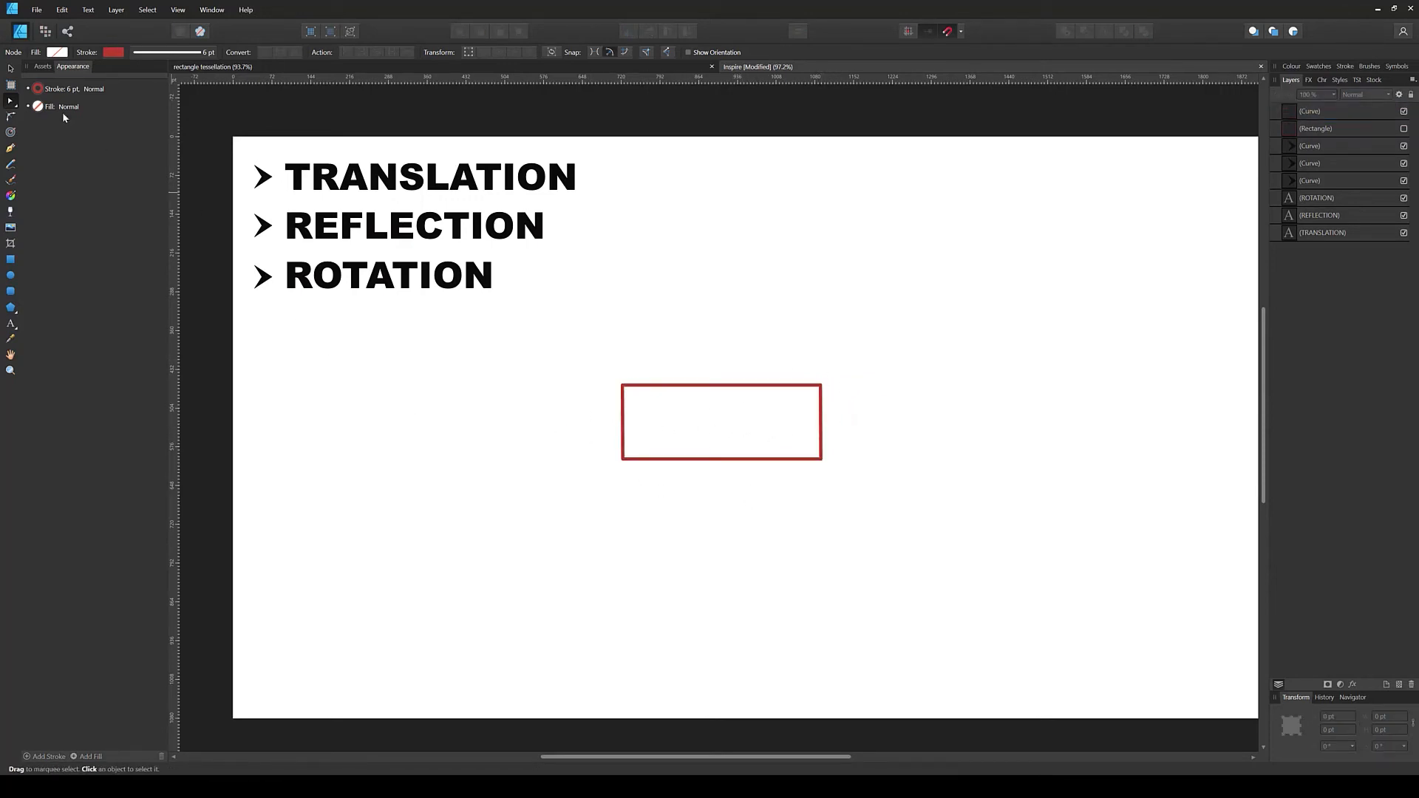
{"action": "key", "text": "v"}
{"action": "key", "text": "ctrl+z"}
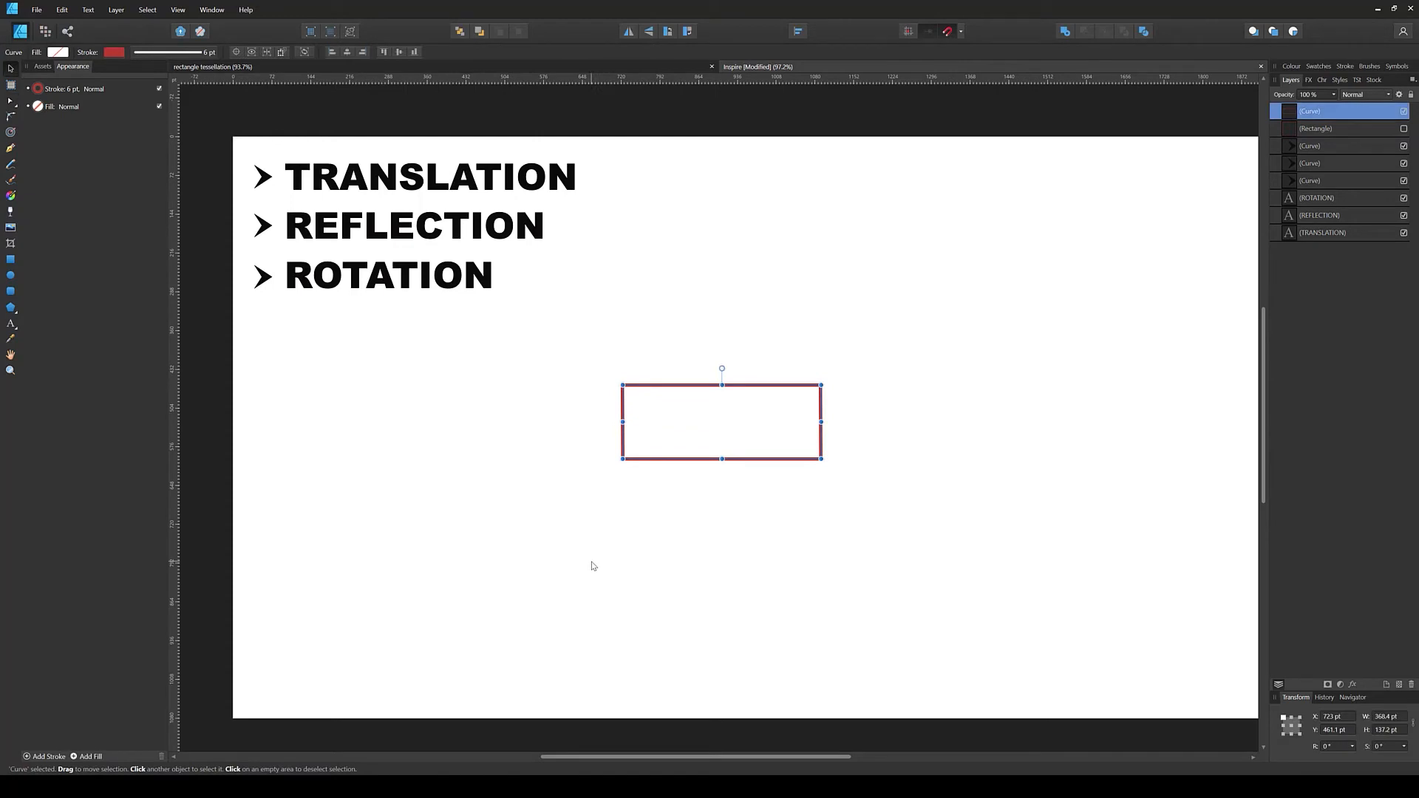
Step: Undo the red rectangle and draw a polygon about 307 pt wide and high near the middle of the page
{"action": "key", "text": "ctrl+z"}
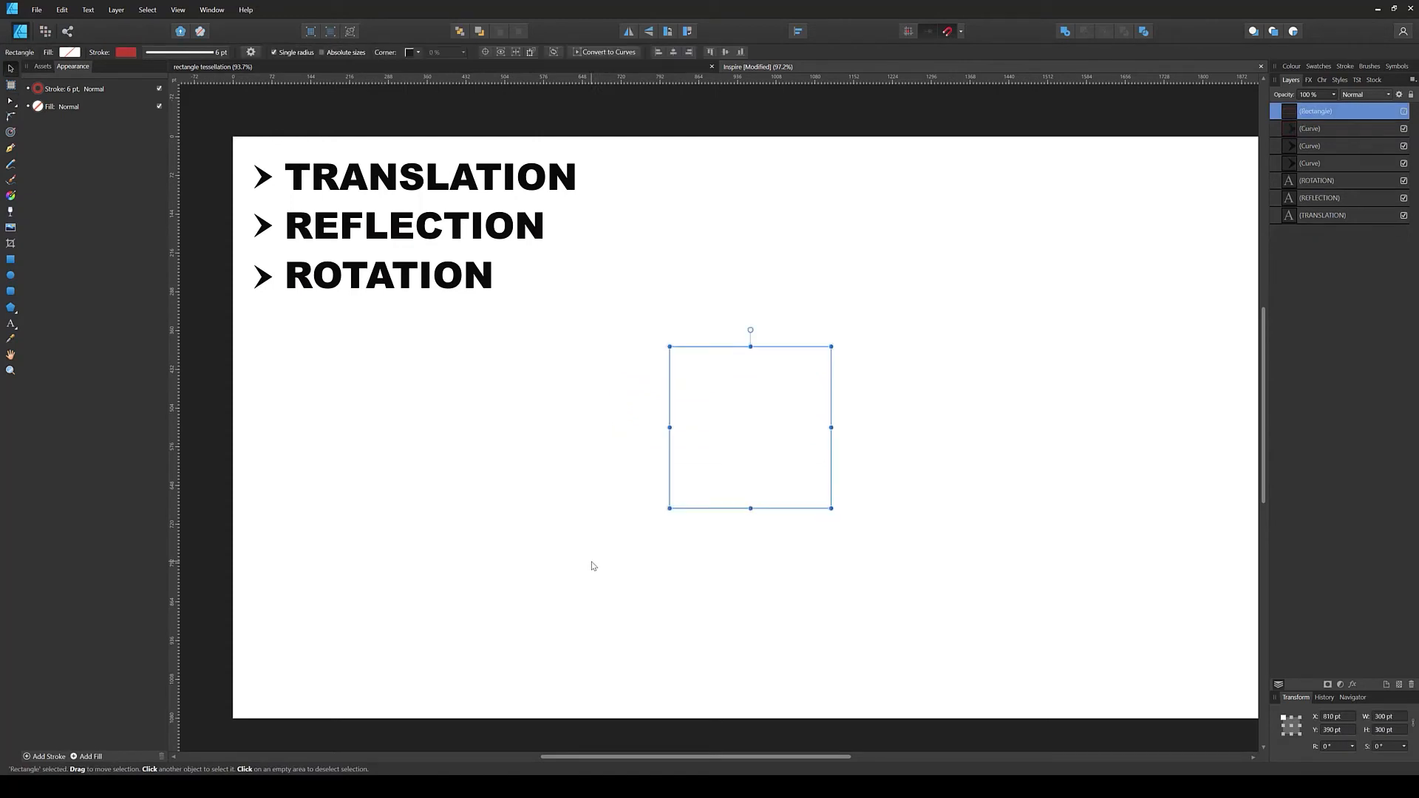
{"action": "left_click", "coordinate": [931, 367]}
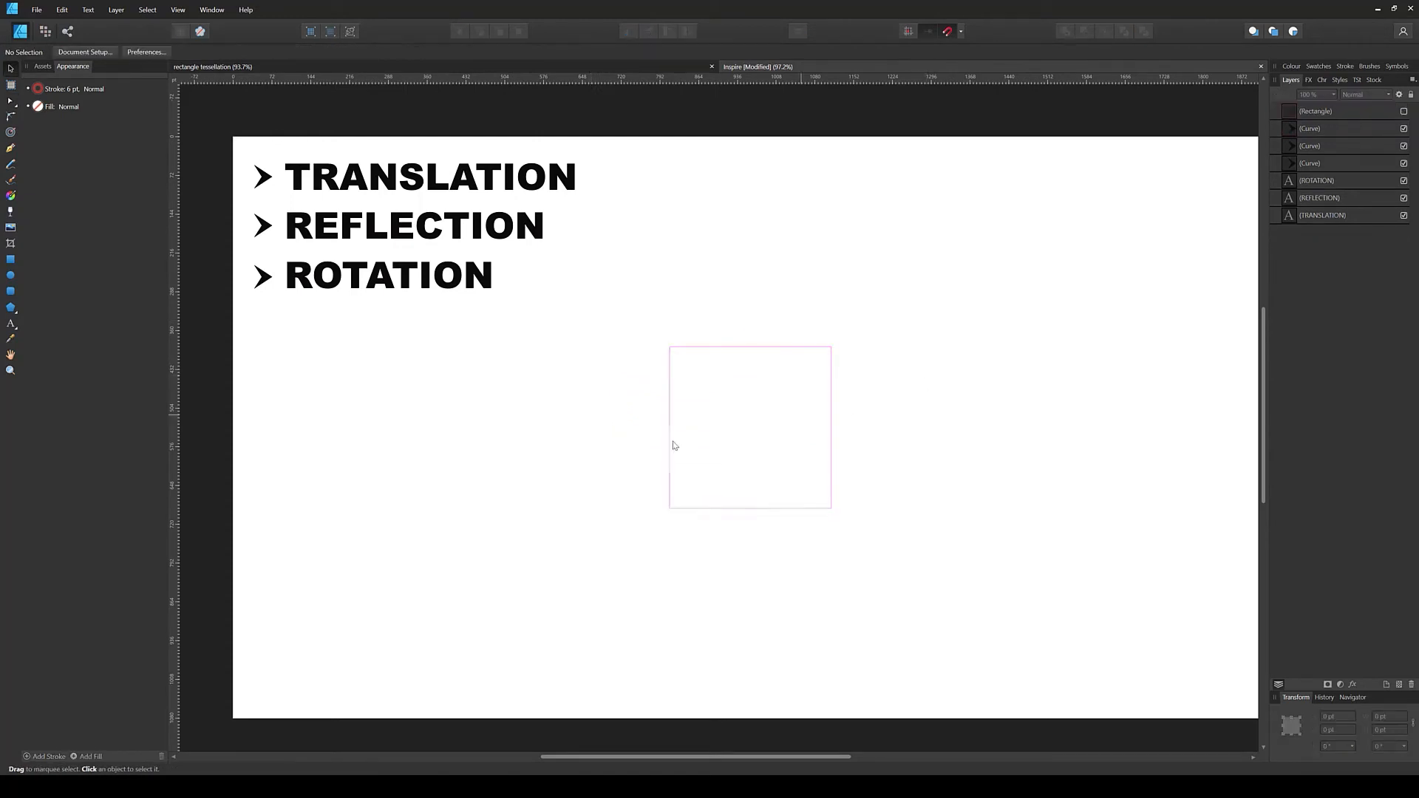
{"action": "left_click", "coordinate": [11, 308]}
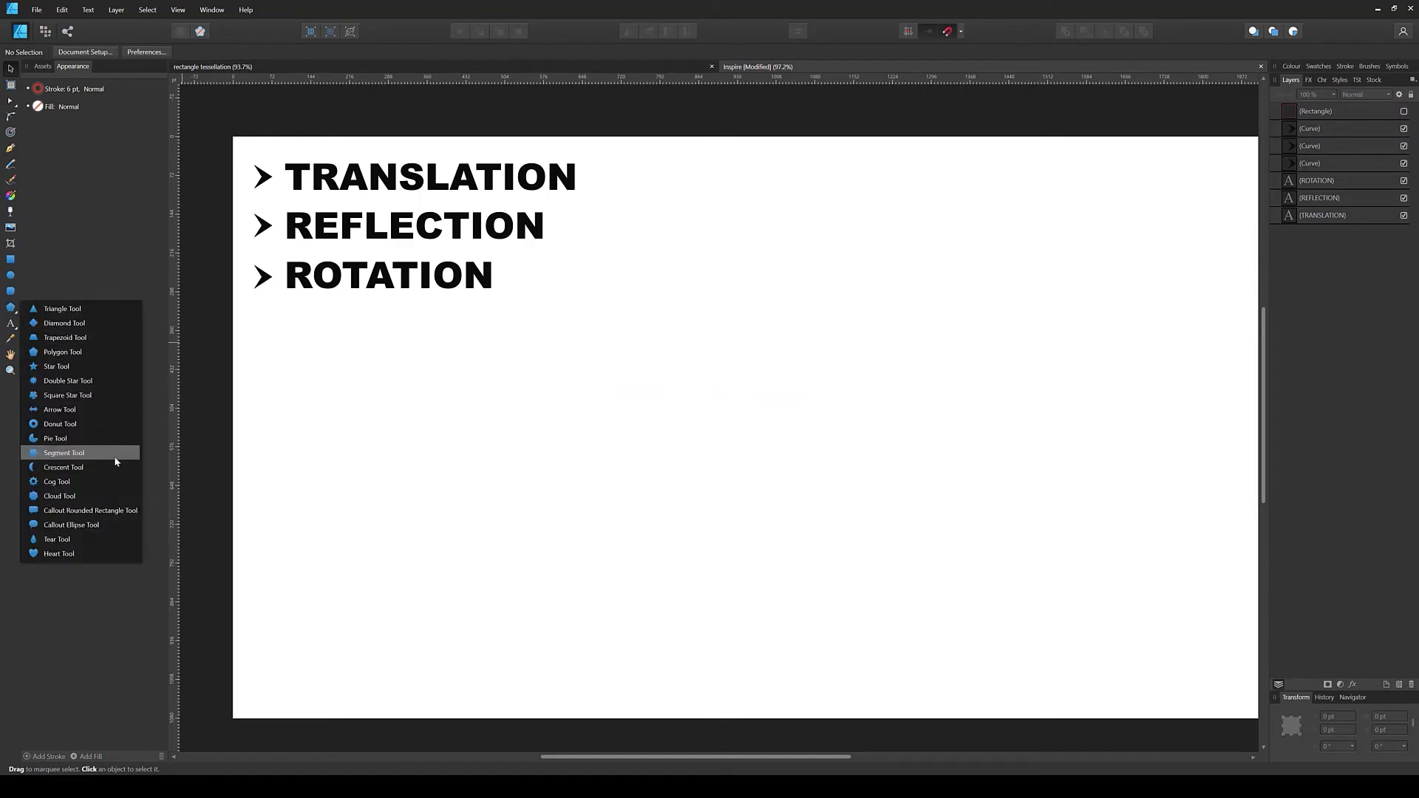
{"action": "left_click", "coordinate": [63, 351]}
{"action": "left_click_drag", "start_coordinate": [660, 346], "coordinate": [825, 511]}
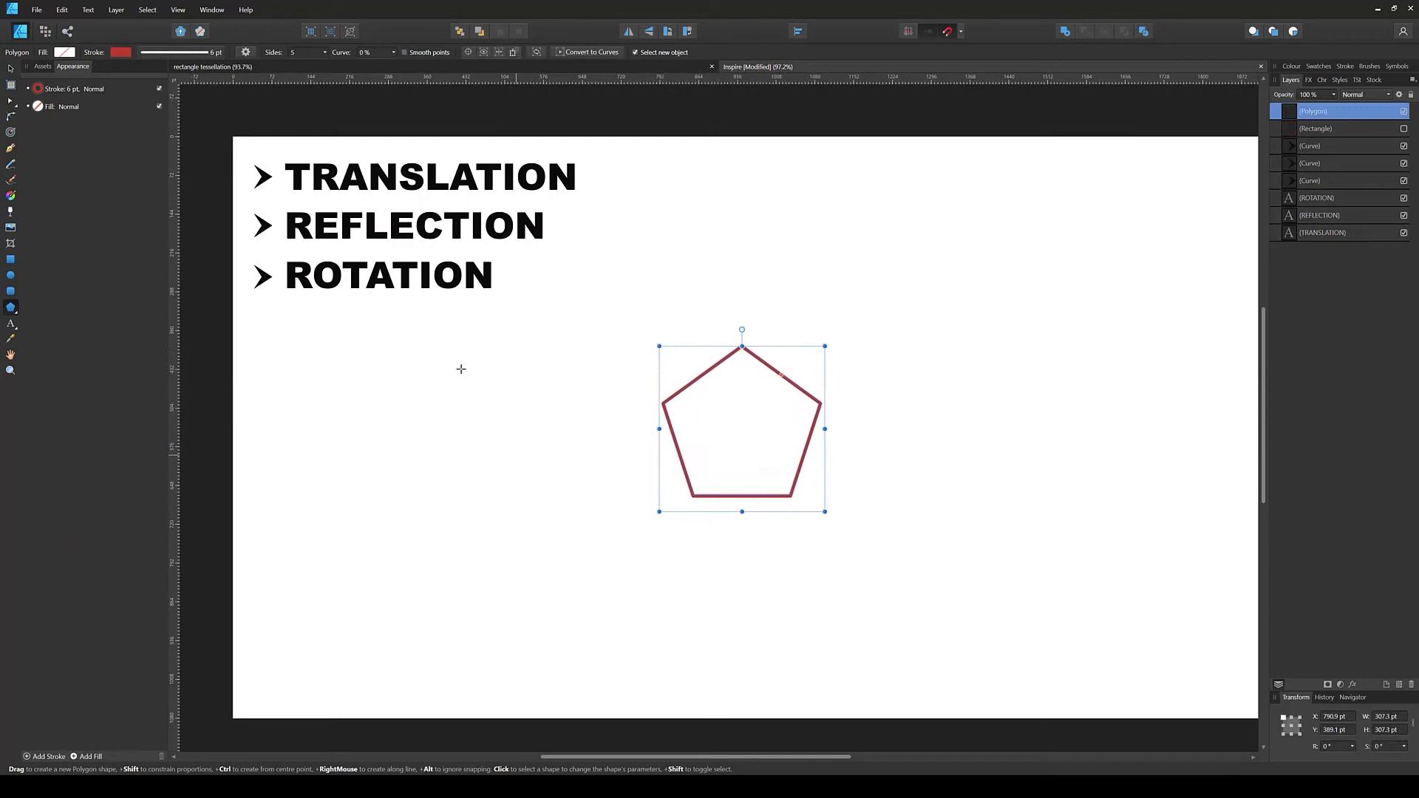
Step: Set the polygon's number of sides to 6 and convert it to curves
{"action": "left_click", "coordinate": [304, 51]}
{"action": "type", "text": "6"}
{"action": "key", "text": "Return"}
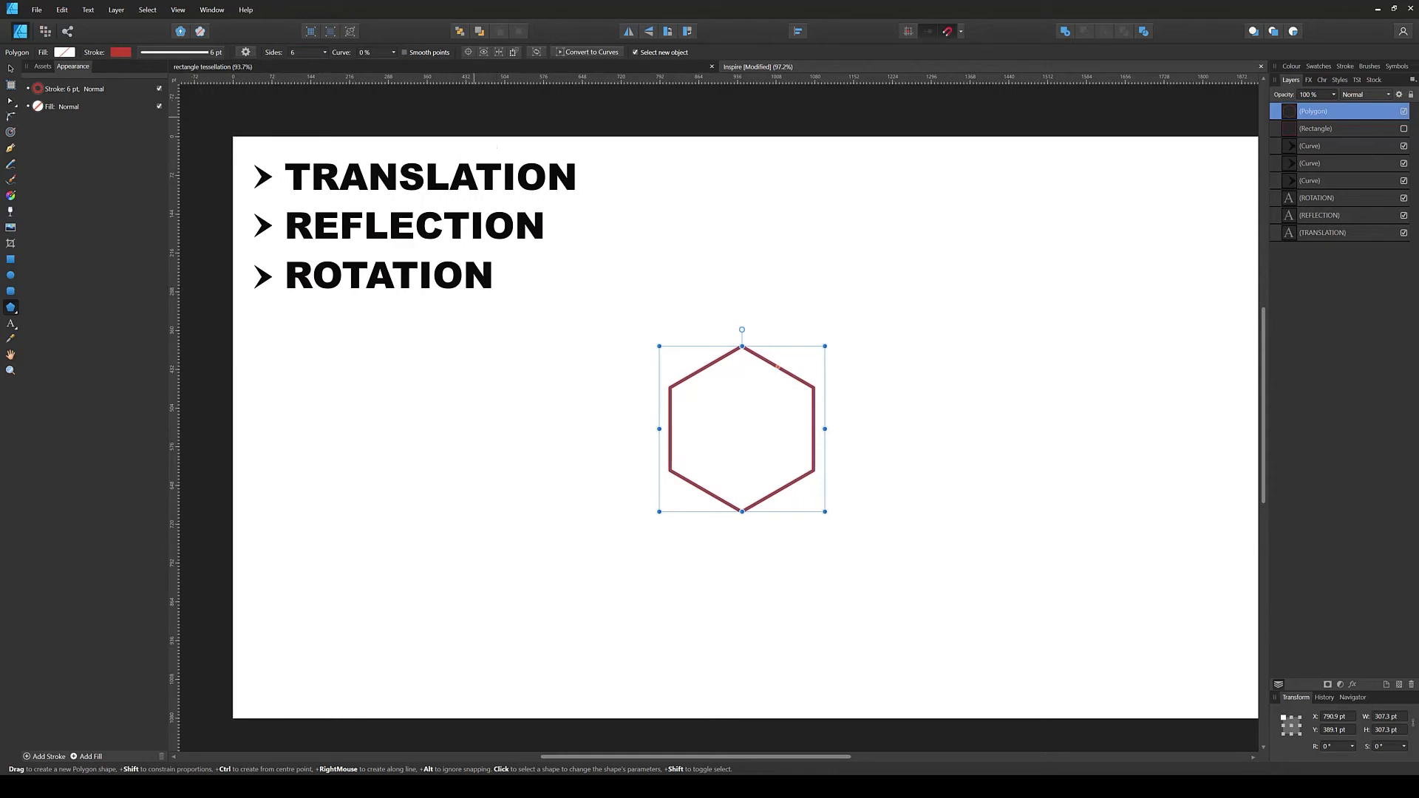
{"action": "key", "text": "v"}
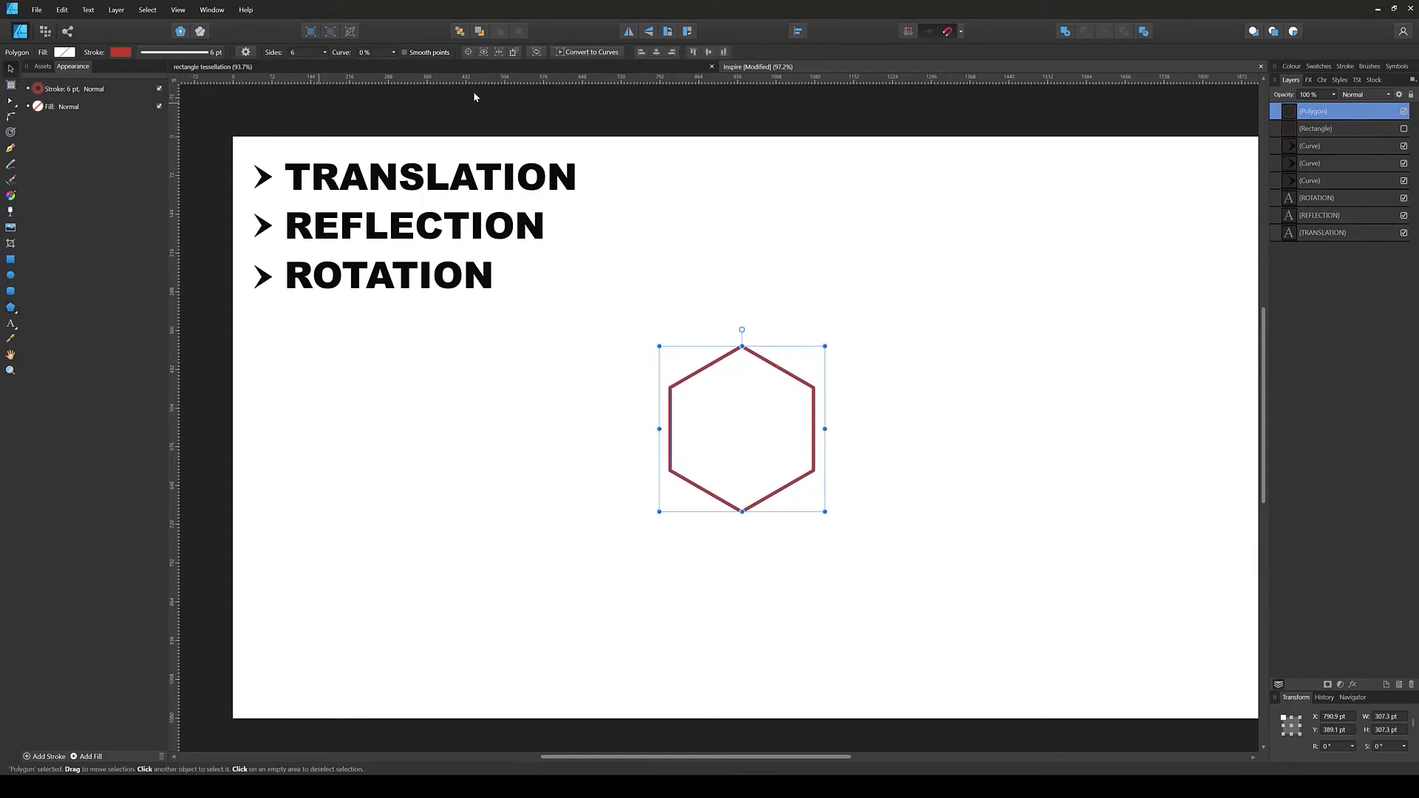
{"action": "left_click", "coordinate": [589, 52]}
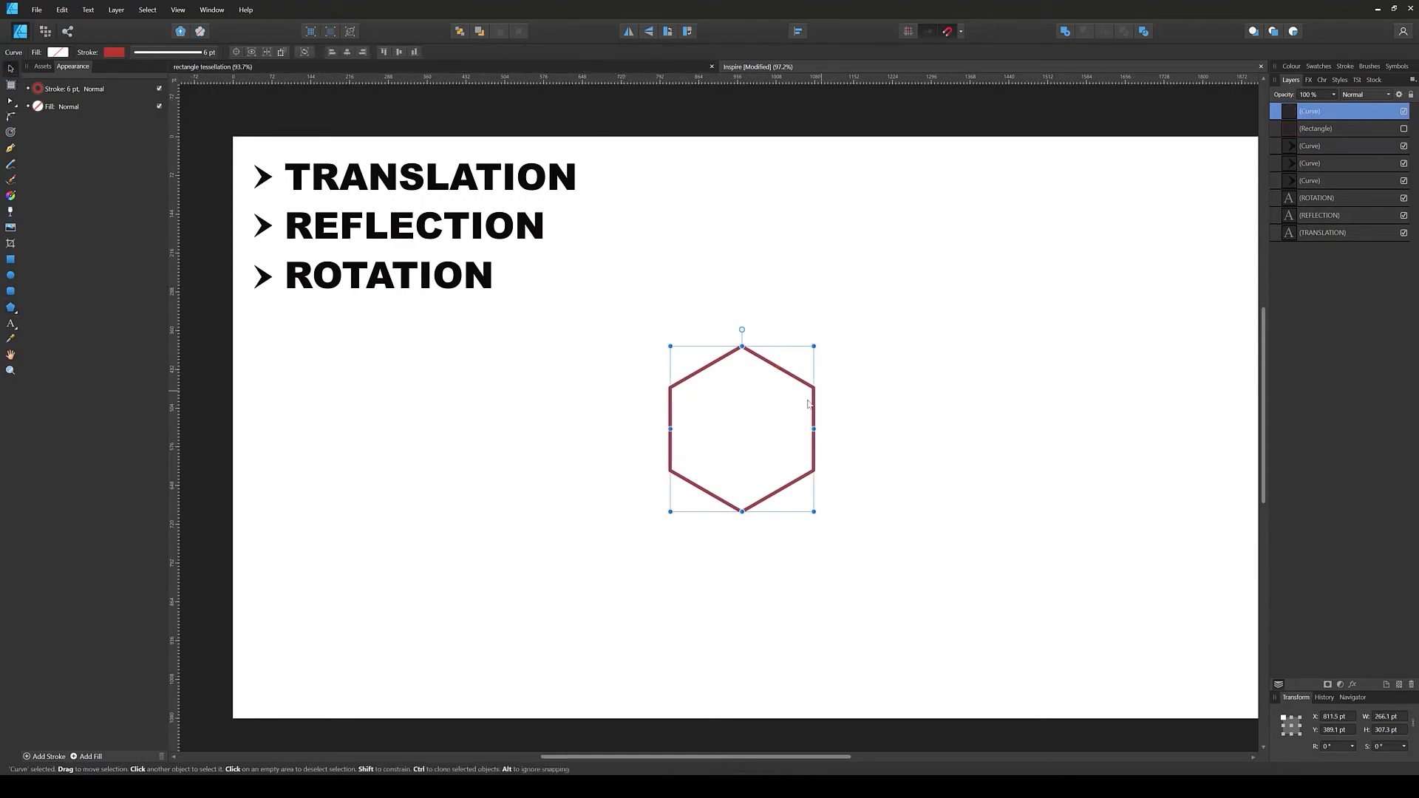
Step: Move the hexagon slightly down and right, and fit two copies edge to edge above it
{"action": "left_click_drag", "start_coordinate": [802, 397], "coordinate": [838, 414]}
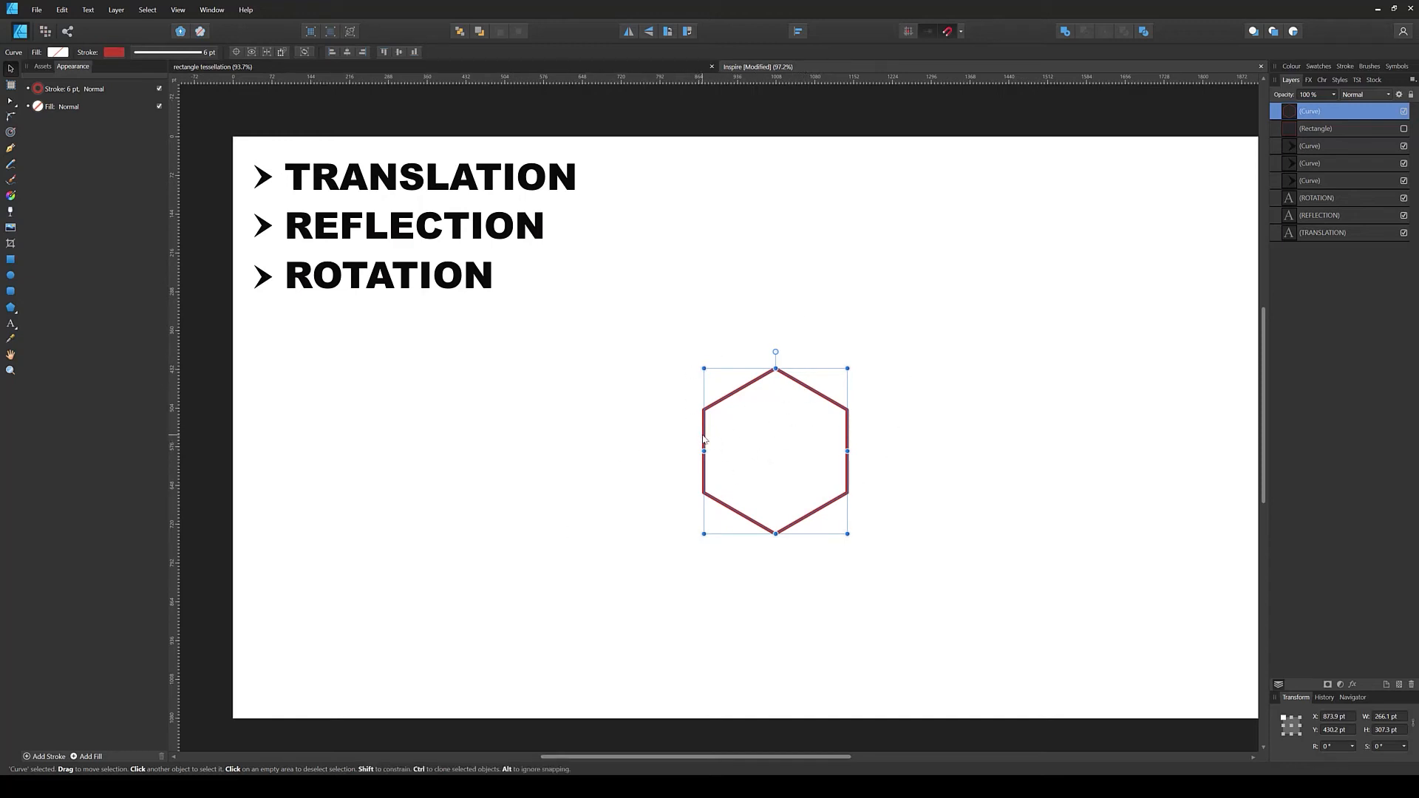
{"action": "mouse_move", "coordinate": [704, 441]}
{"action": "left_mouse_down"}
{"action": "mouse_move", "coordinate": [786, 304]}
{"action": "mouse_move", "coordinate": [776, 317]}
{"action": "left_mouse_up"}
{"action": "left_click_drag", "start_coordinate": [901, 385], "coordinate": [738, 373]}
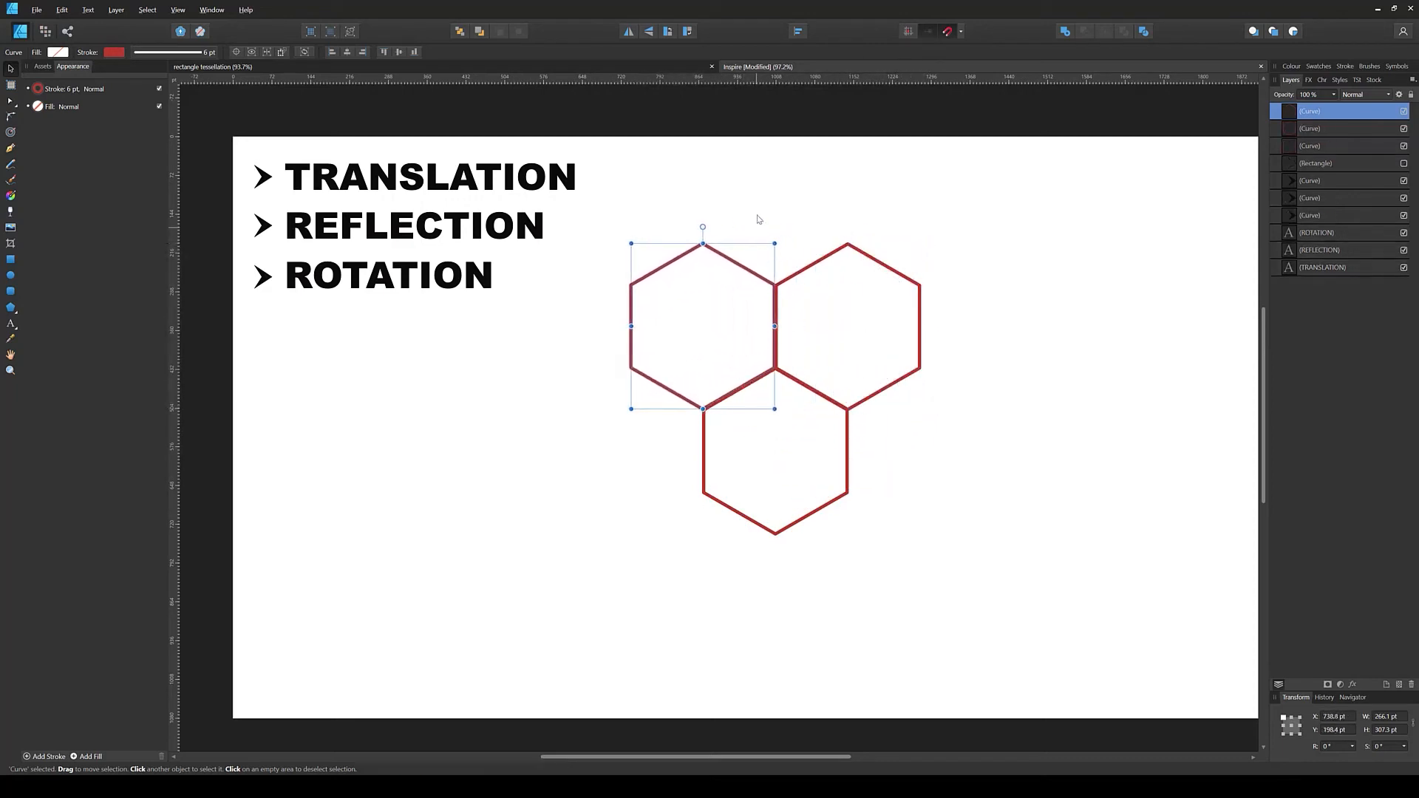
Step: Duplicate the upper pair of hexagons and fit the copies against the middle hexagon's lower edges
{"action": "mouse_move", "coordinate": [754, 212]}
{"action": "left_mouse_down"}
{"action": "mouse_move", "coordinate": [827, 295]}
{"action": "mouse_move", "coordinate": [789, 445]}
{"action": "left_mouse_up"}
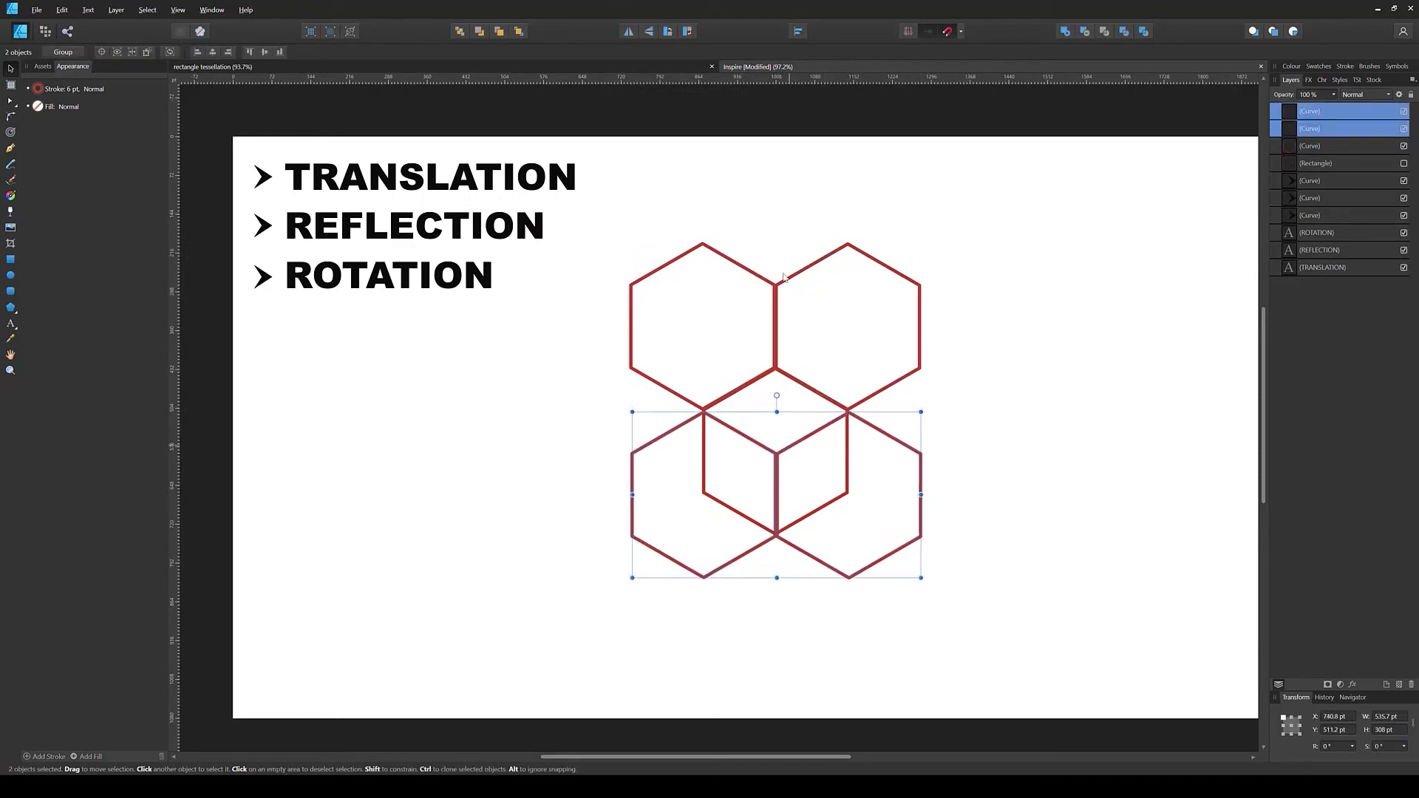
{"action": "left_click_drag", "start_coordinate": [876, 429], "coordinate": [879, 524]}
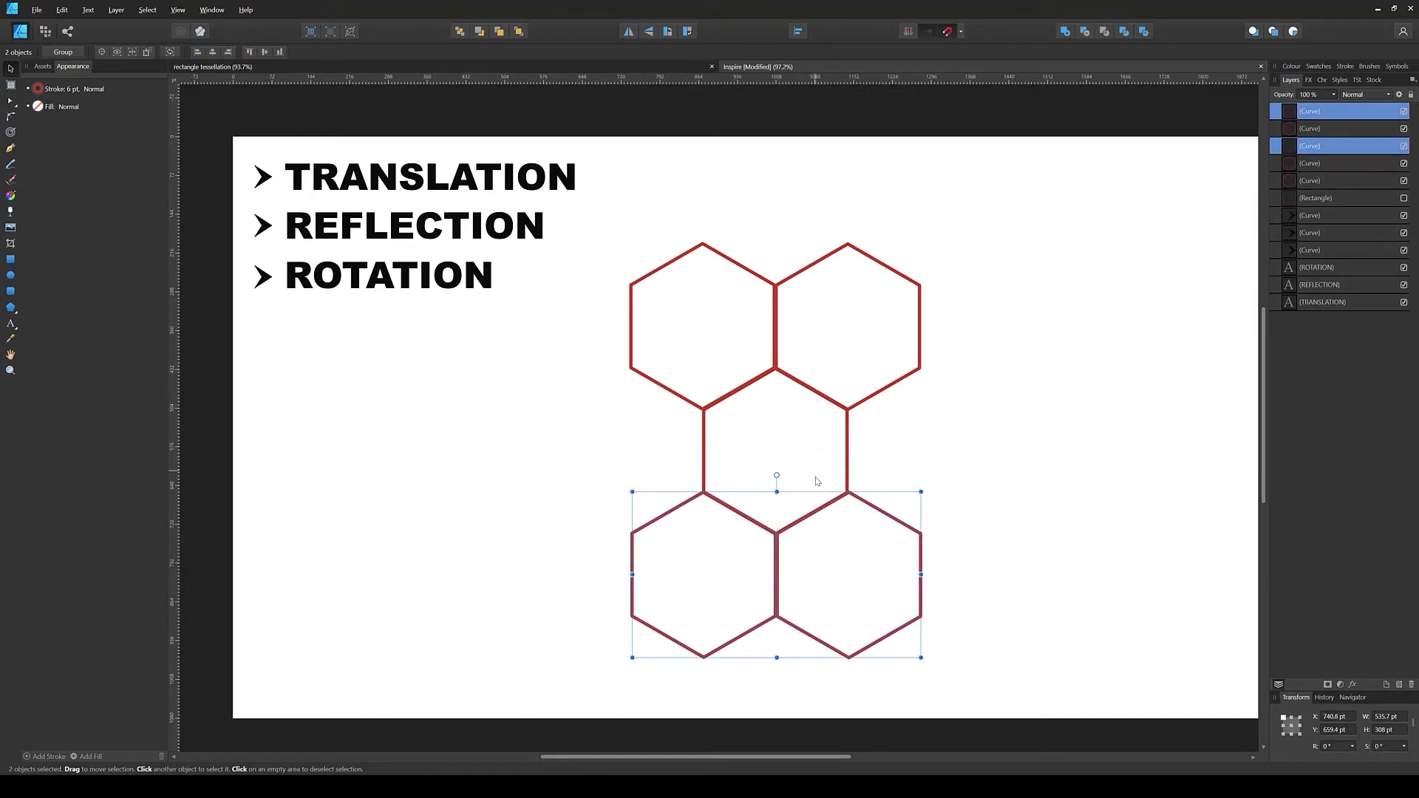
{"action": "left_click", "coordinate": [930, 463]}
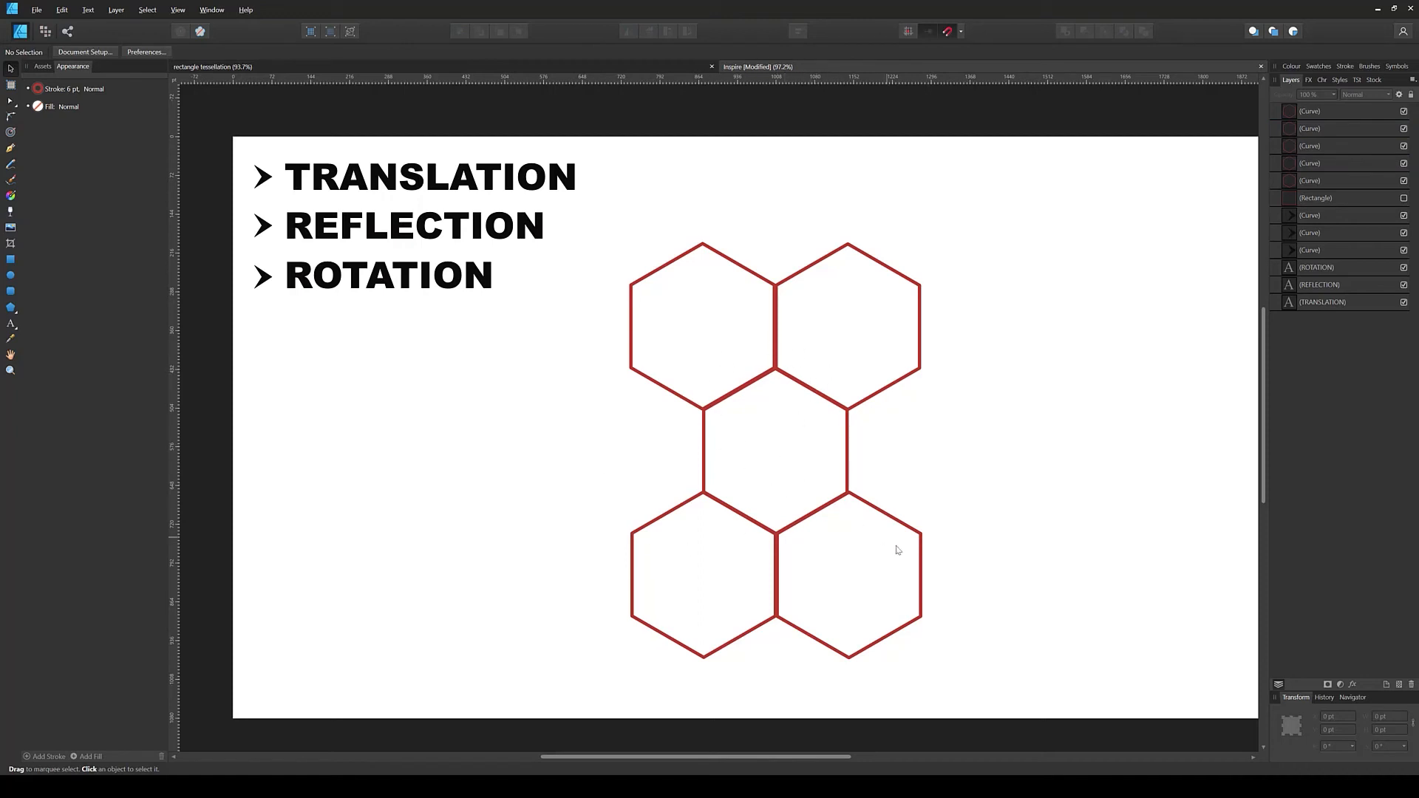
Step: Delete the four hexagon copies surrounding the middle hexagon
{"action": "left_click_drag", "start_coordinate": [914, 670], "coordinate": [630, 590]}
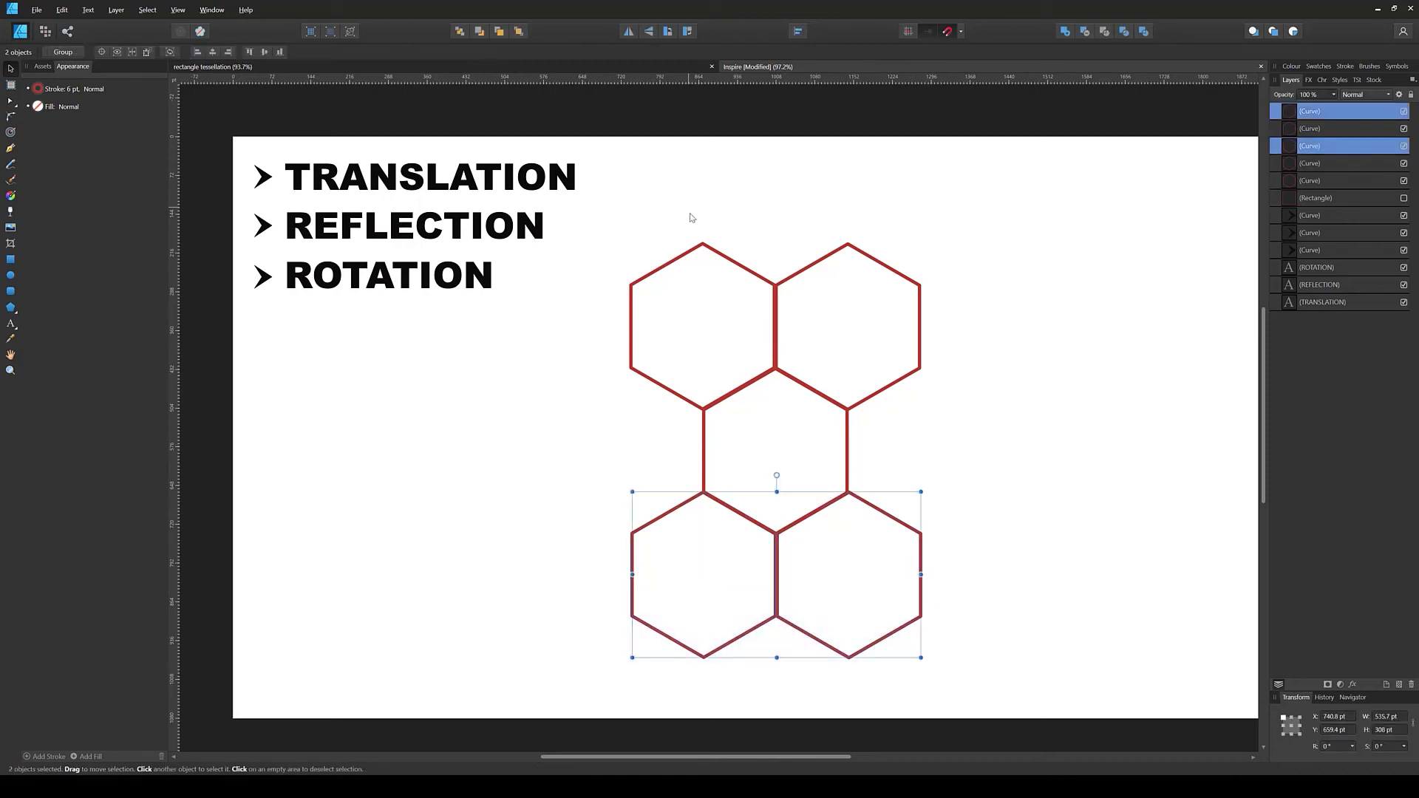
{"action": "left_click_drag", "start_coordinate": [692, 217], "coordinate": [865, 306]}
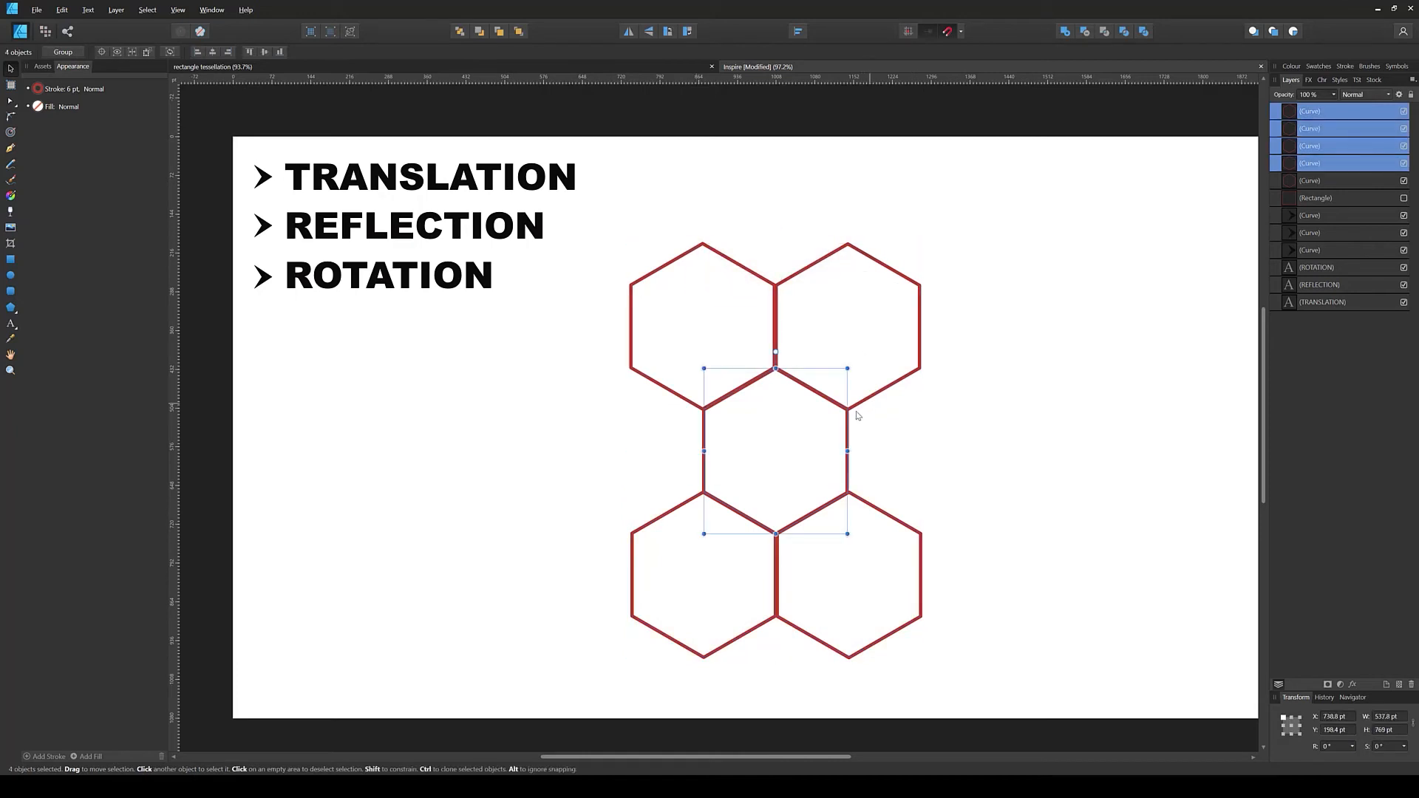
{"action": "key", "text": "Delete"}
{"action": "left_click", "coordinate": [836, 435]}
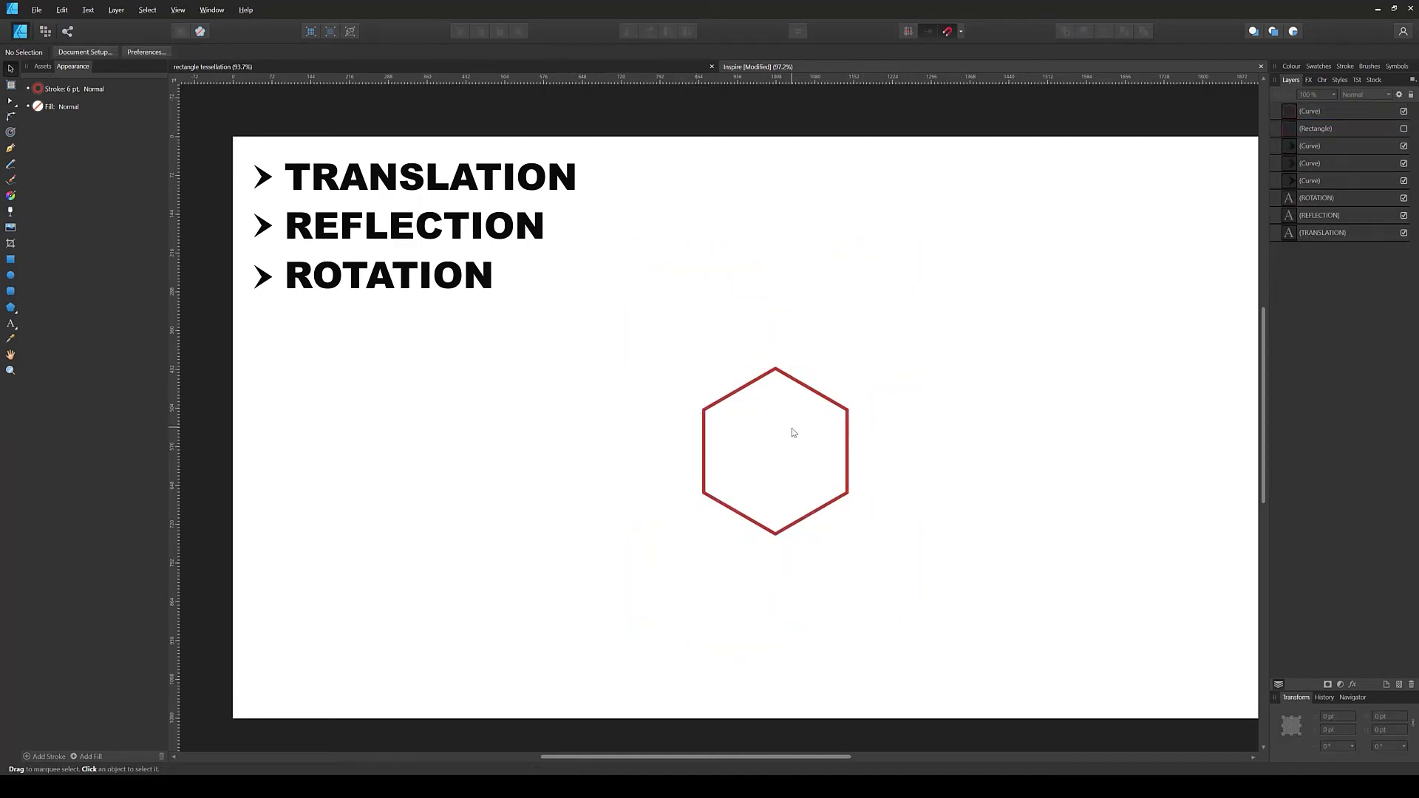
Step: Centre the remaining hexagon horizontally and vertically on the page
{"action": "left_click", "coordinate": [812, 389]}
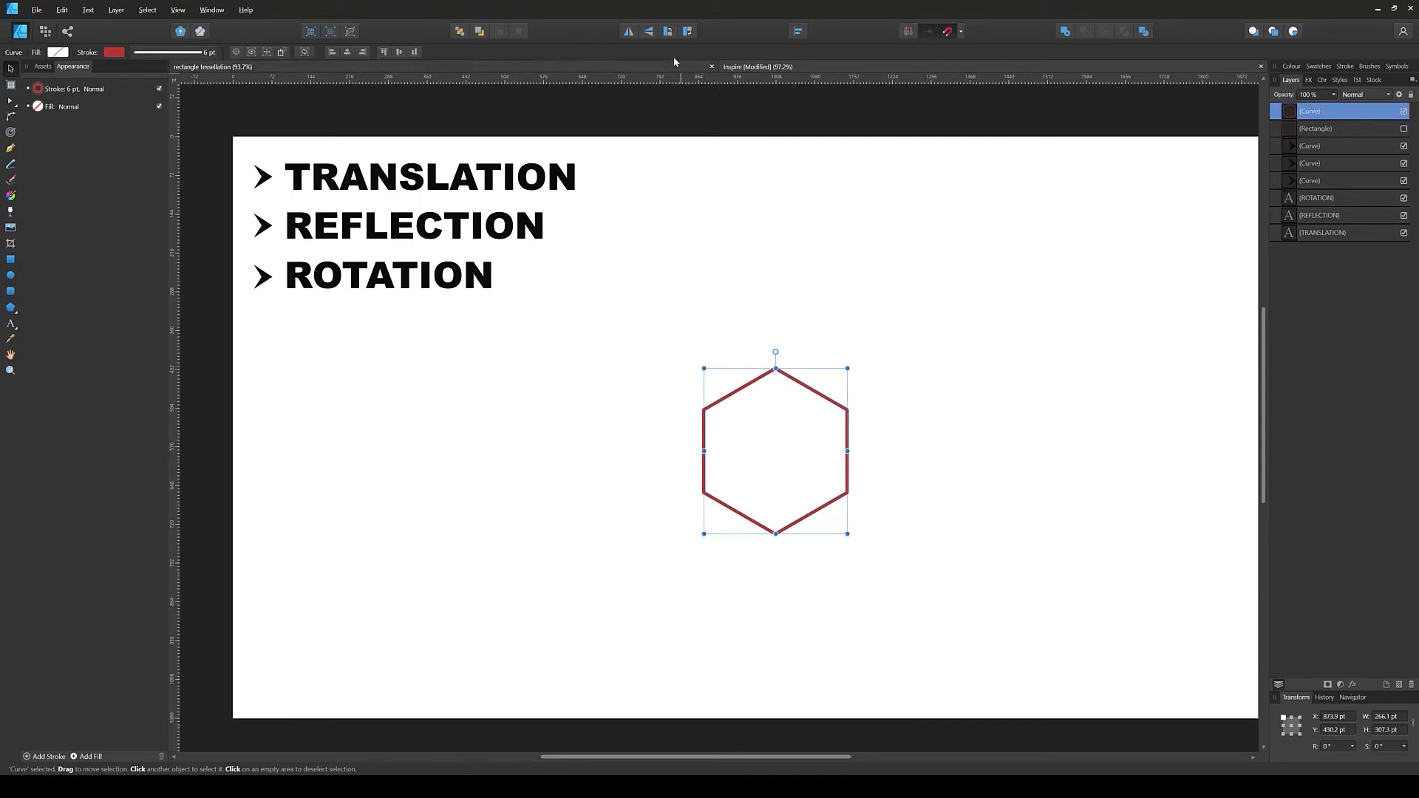
{"action": "left_click", "coordinate": [346, 53]}
{"action": "left_click", "coordinate": [414, 54]}
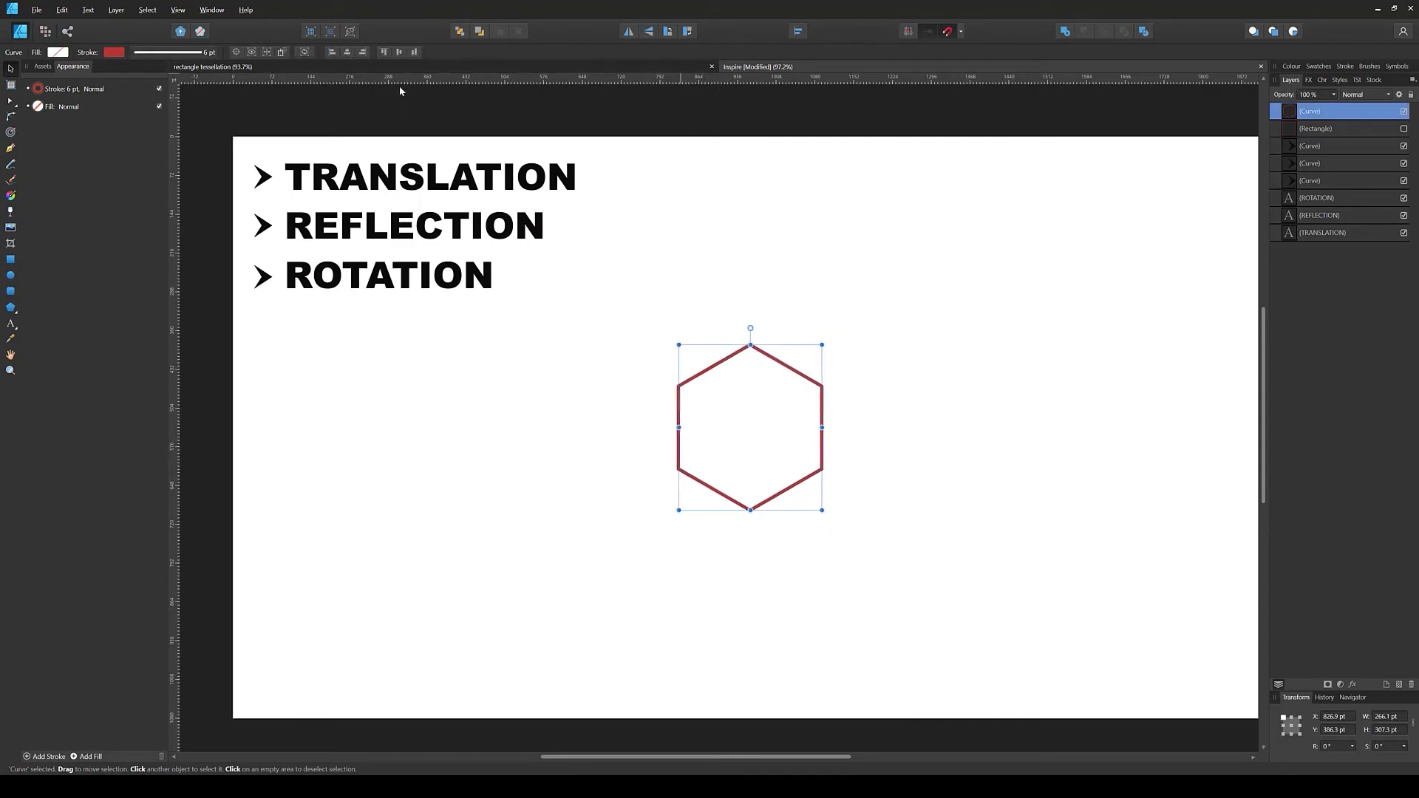
{"action": "left_click", "coordinate": [953, 438]}
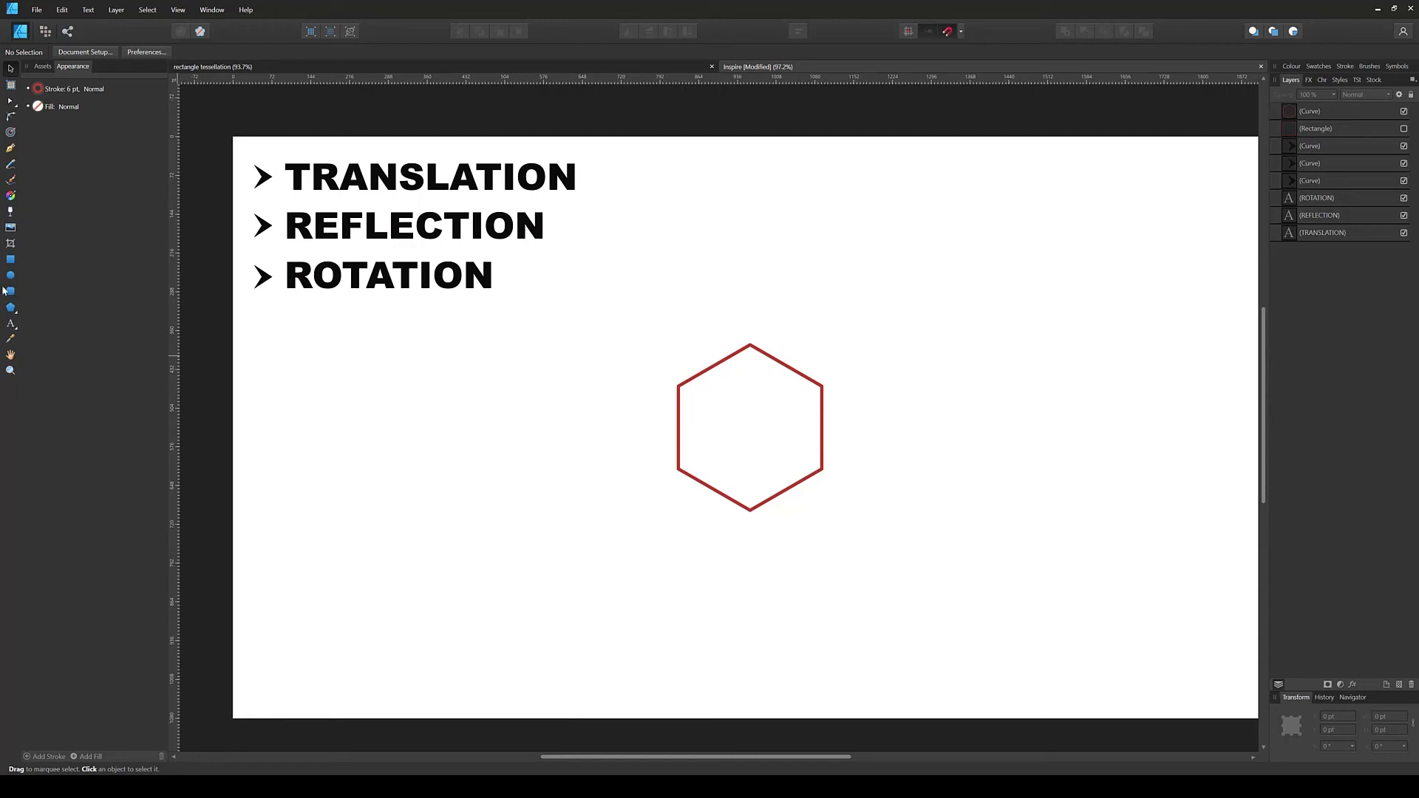
Step: Draw a vertical line about 539 pt long through the hexagon's centre with the Pen tool and centre it vertically on the page
{"action": "left_click", "coordinate": [10, 148]}
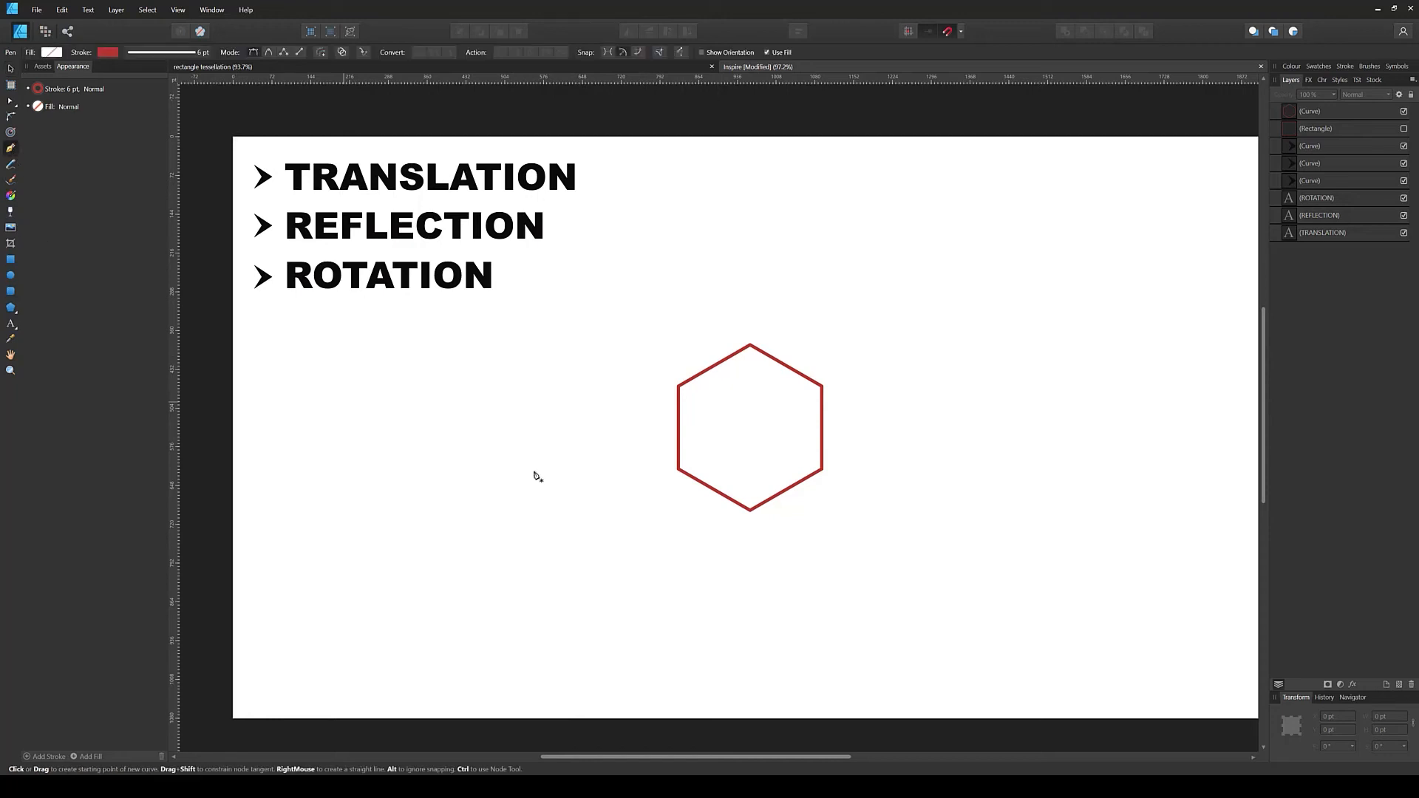
{"action": "left_click", "coordinate": [750, 289]}
{"action": "left_click", "coordinate": [751, 580]}
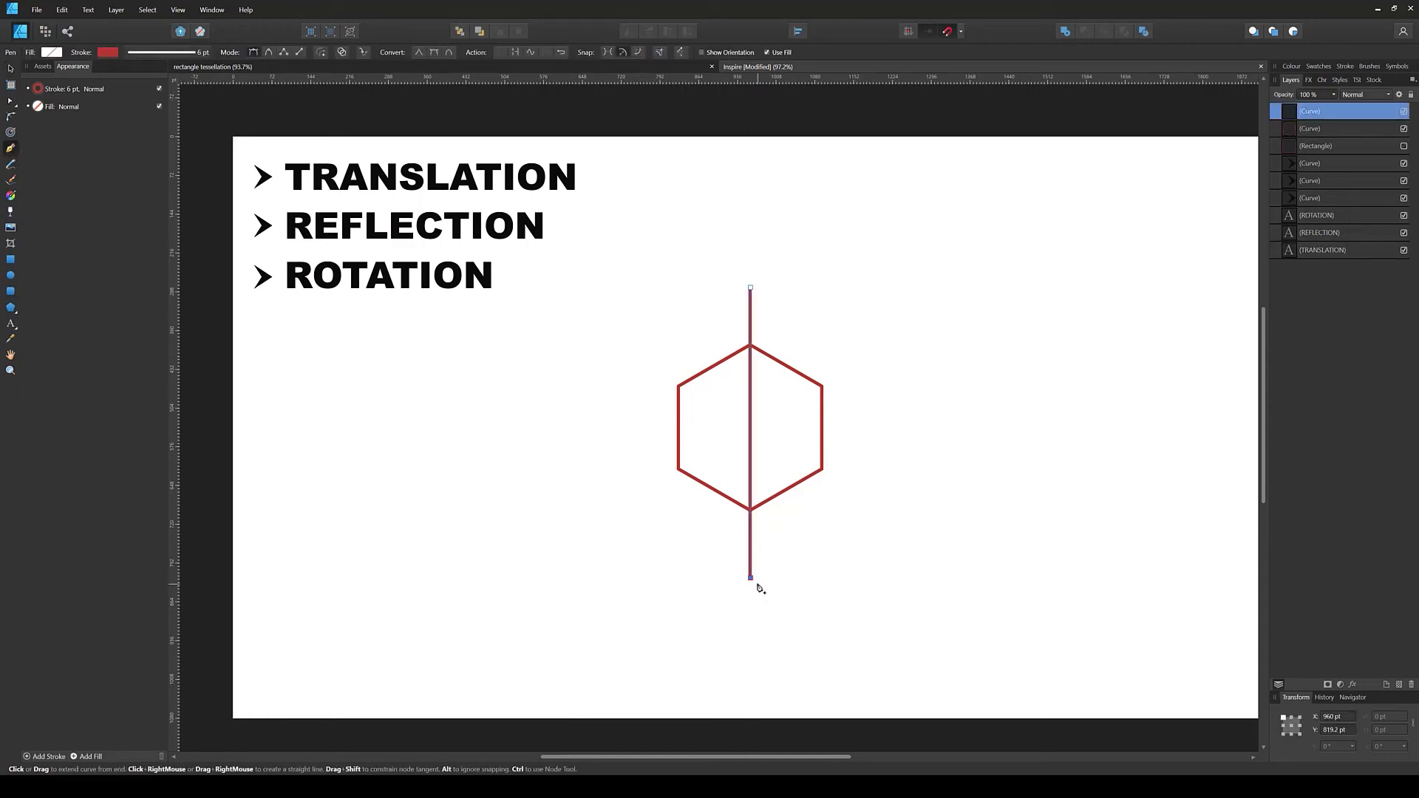
{"action": "key", "text": "b"}
{"action": "key", "text": "v"}
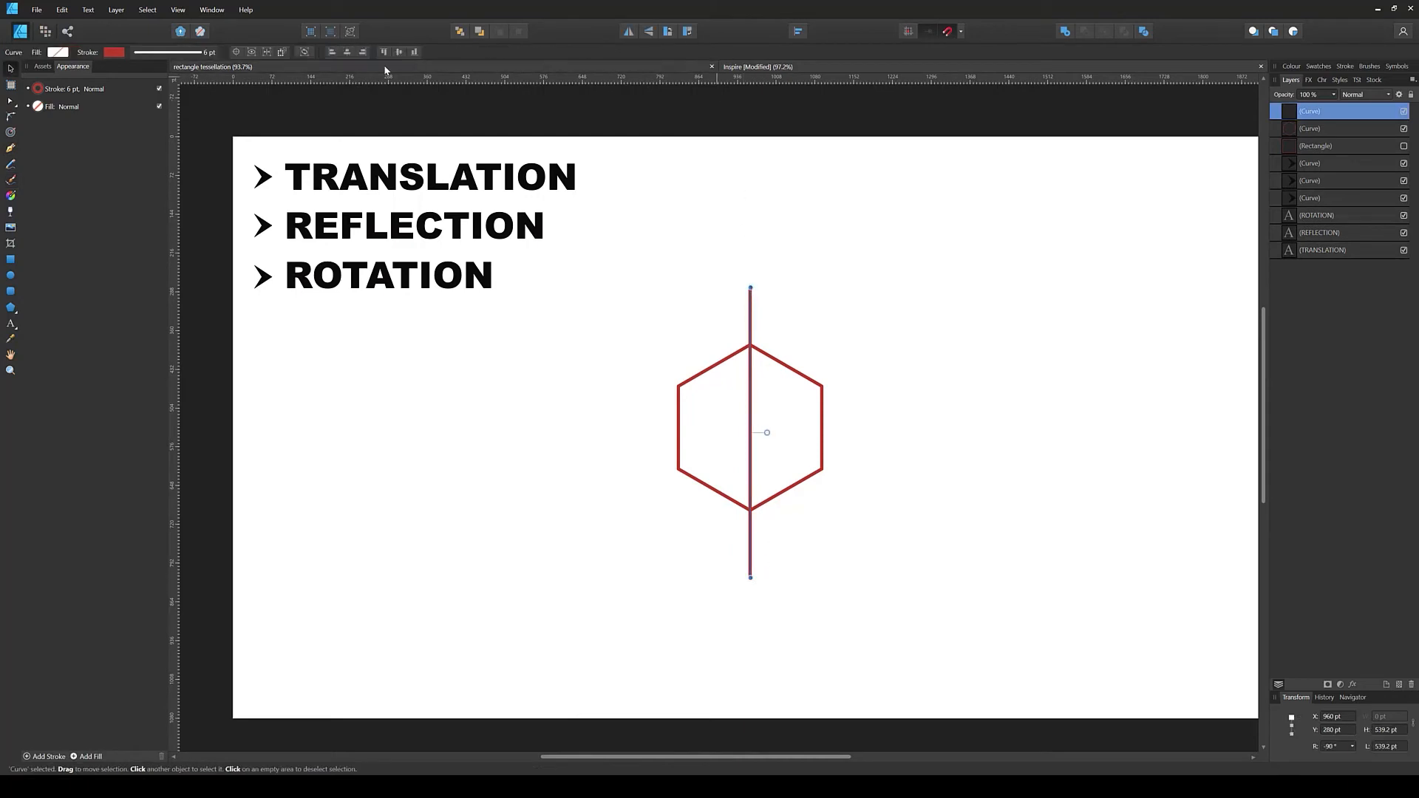
{"action": "left_click", "coordinate": [400, 53]}
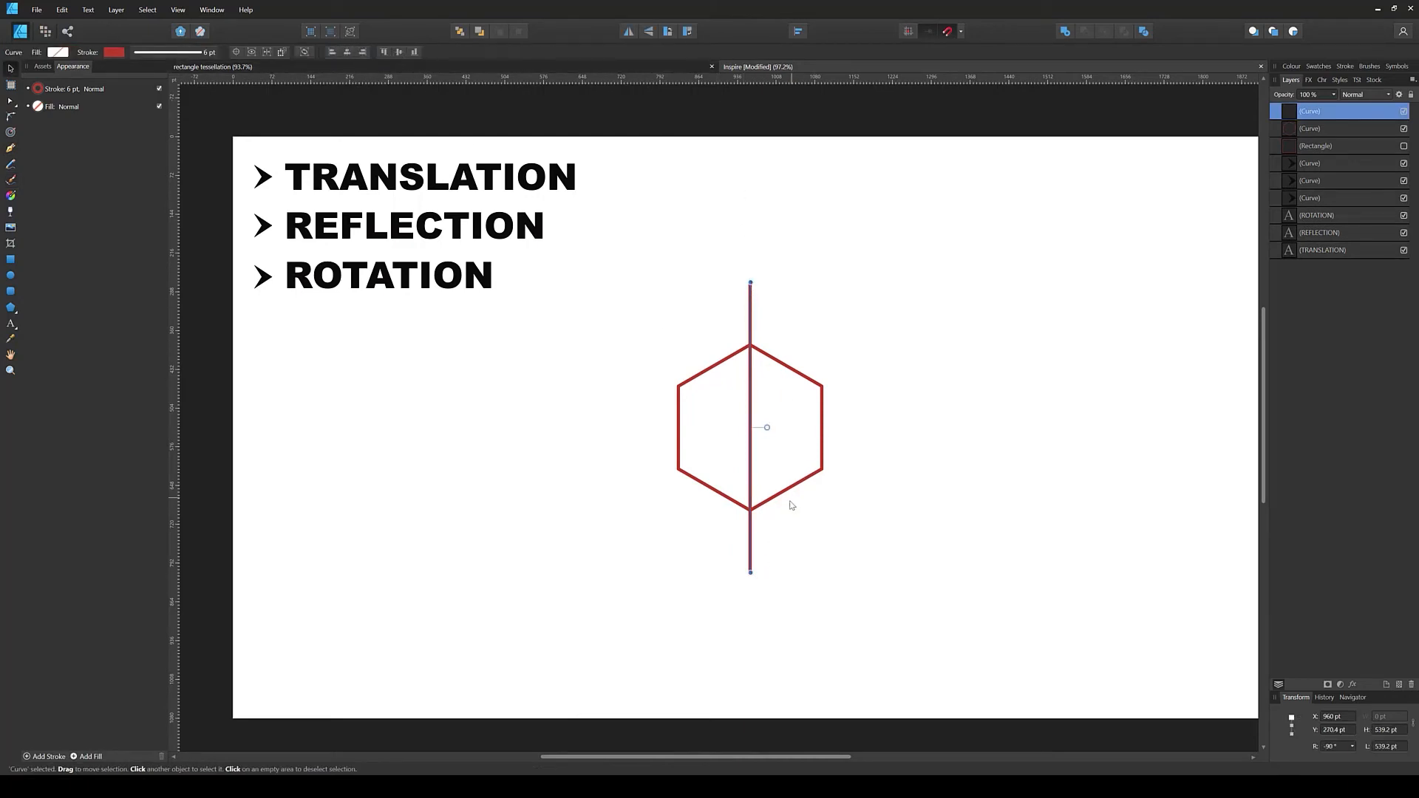
Step: Duplicate the vertical line and rotate the copy to horizontal so the two lines cross at the hexagon's centre
{"action": "key", "text": "ctrl+j"}
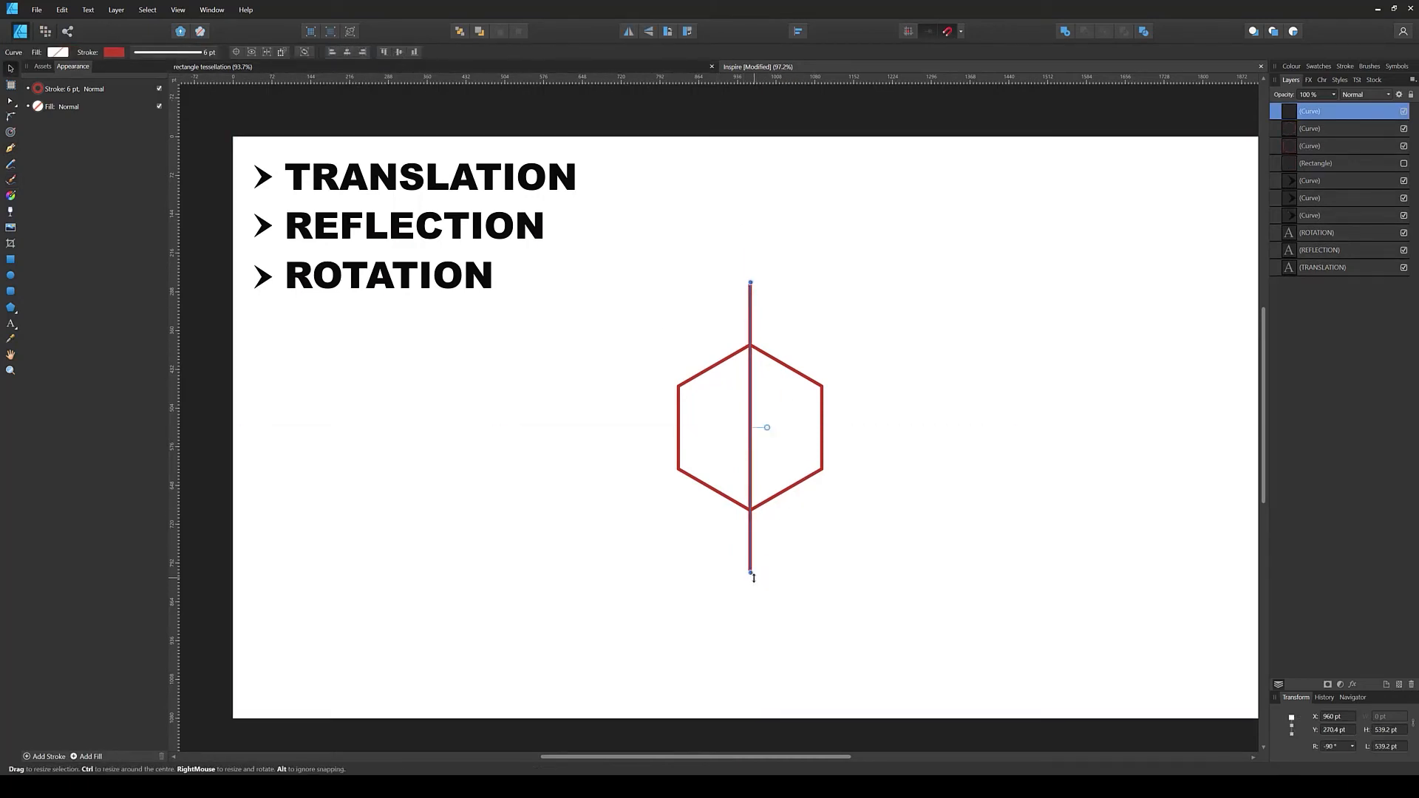
{"action": "left_click_drag", "start_coordinate": [750, 573], "coordinate": [605, 427]}
{"action": "left_click", "coordinate": [867, 502]}
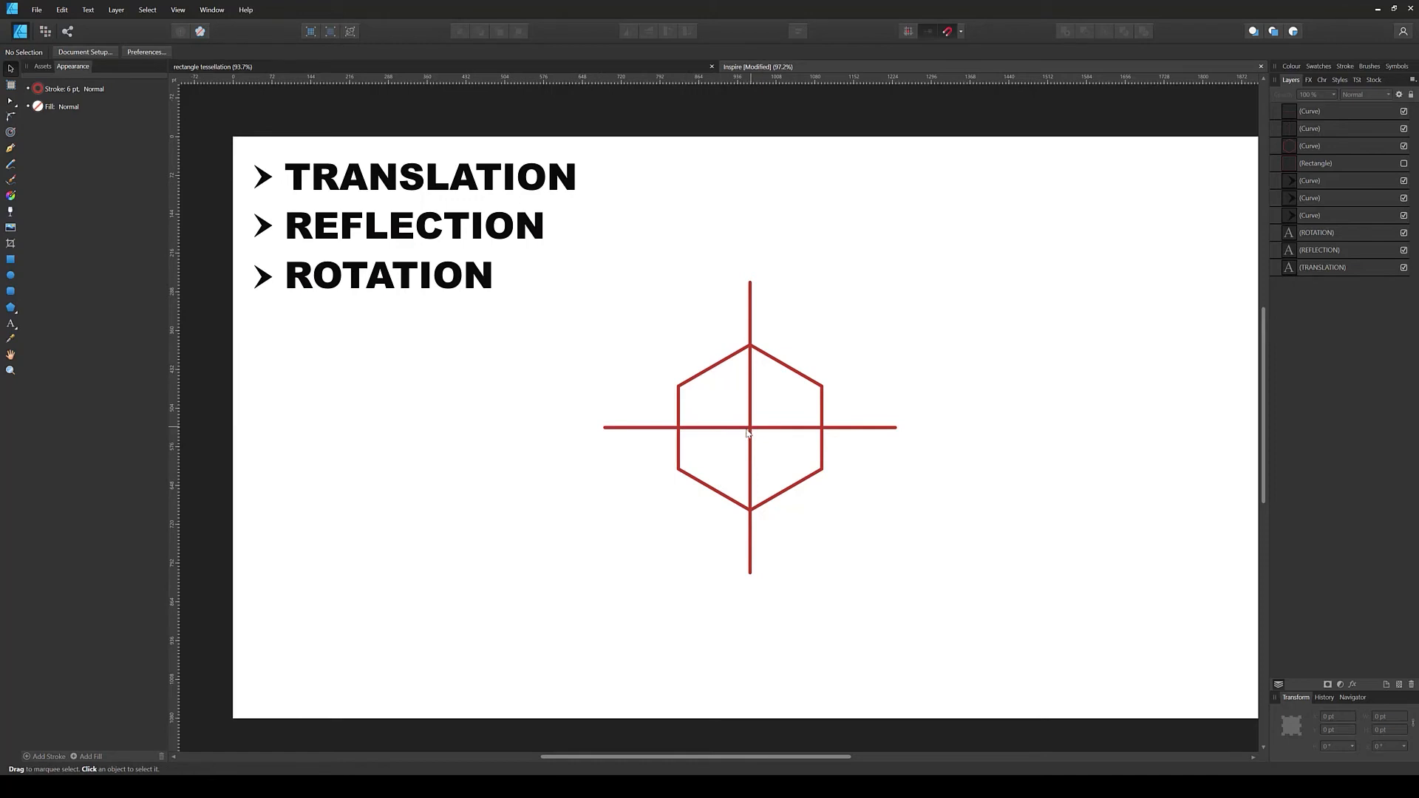
Step: Move the hexagon's bottom node up to the lines' crossing and give both lines a black 0.8 pt stroke
{"action": "left_click", "coordinate": [806, 380]}
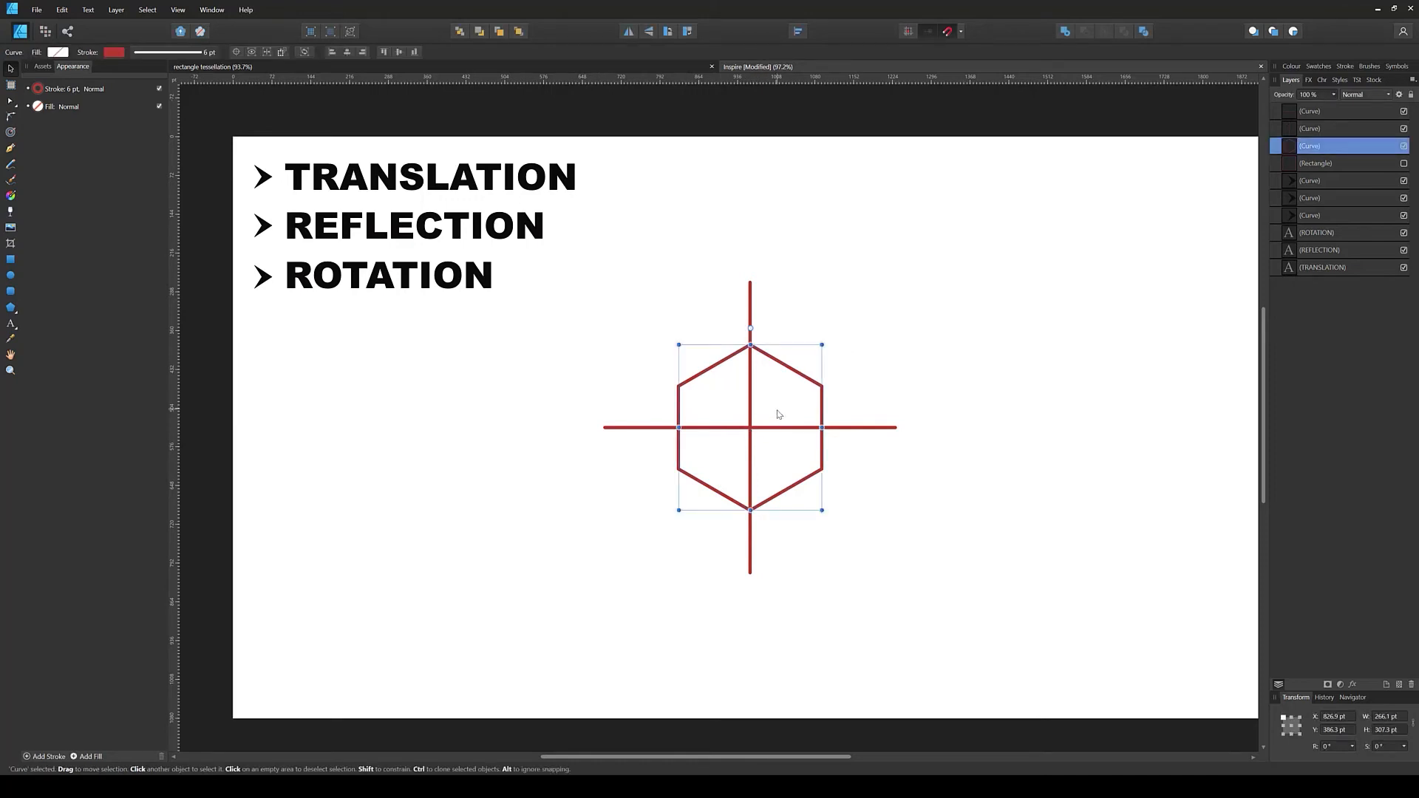
{"action": "key", "text": "a"}
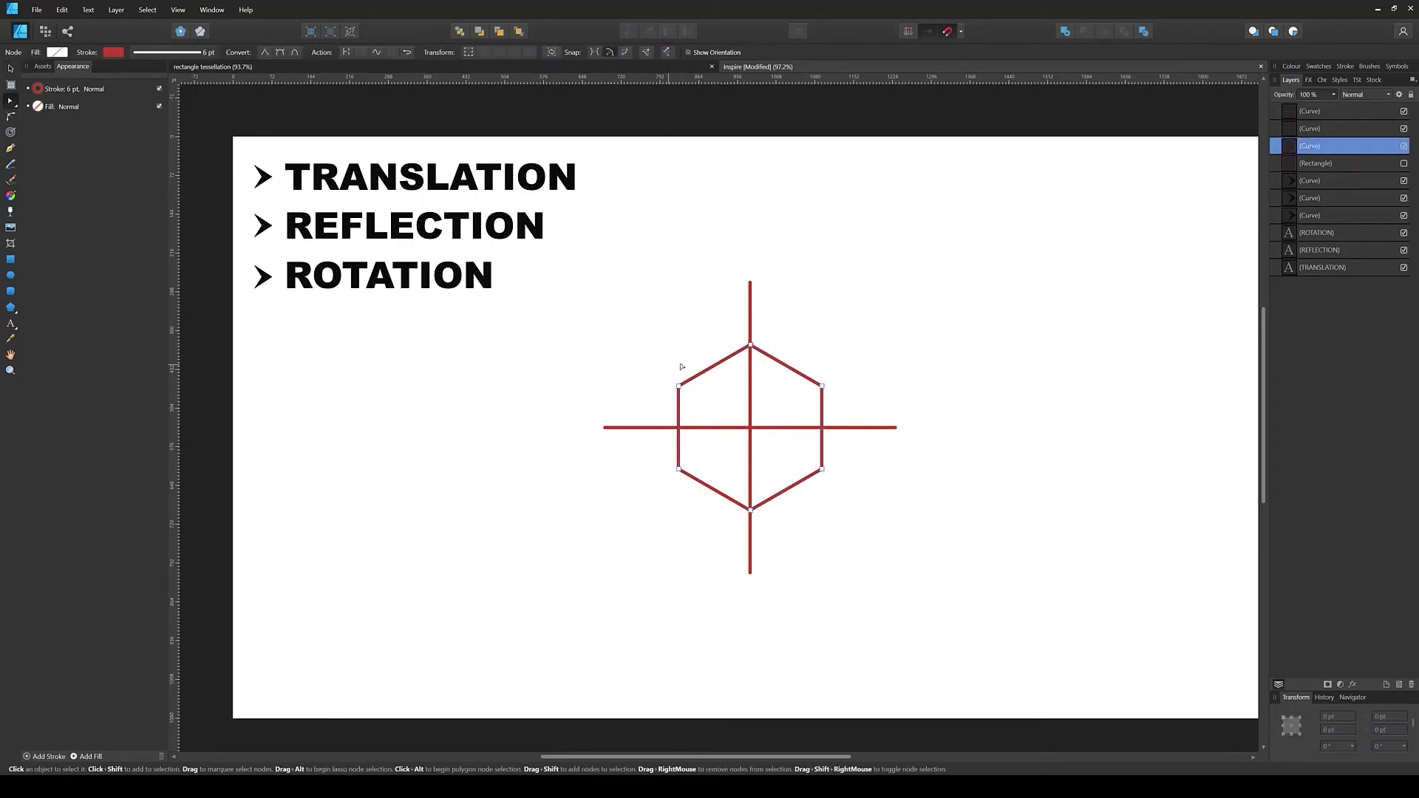
{"action": "left_click_drag", "start_coordinate": [751, 511], "coordinate": [751, 428]}
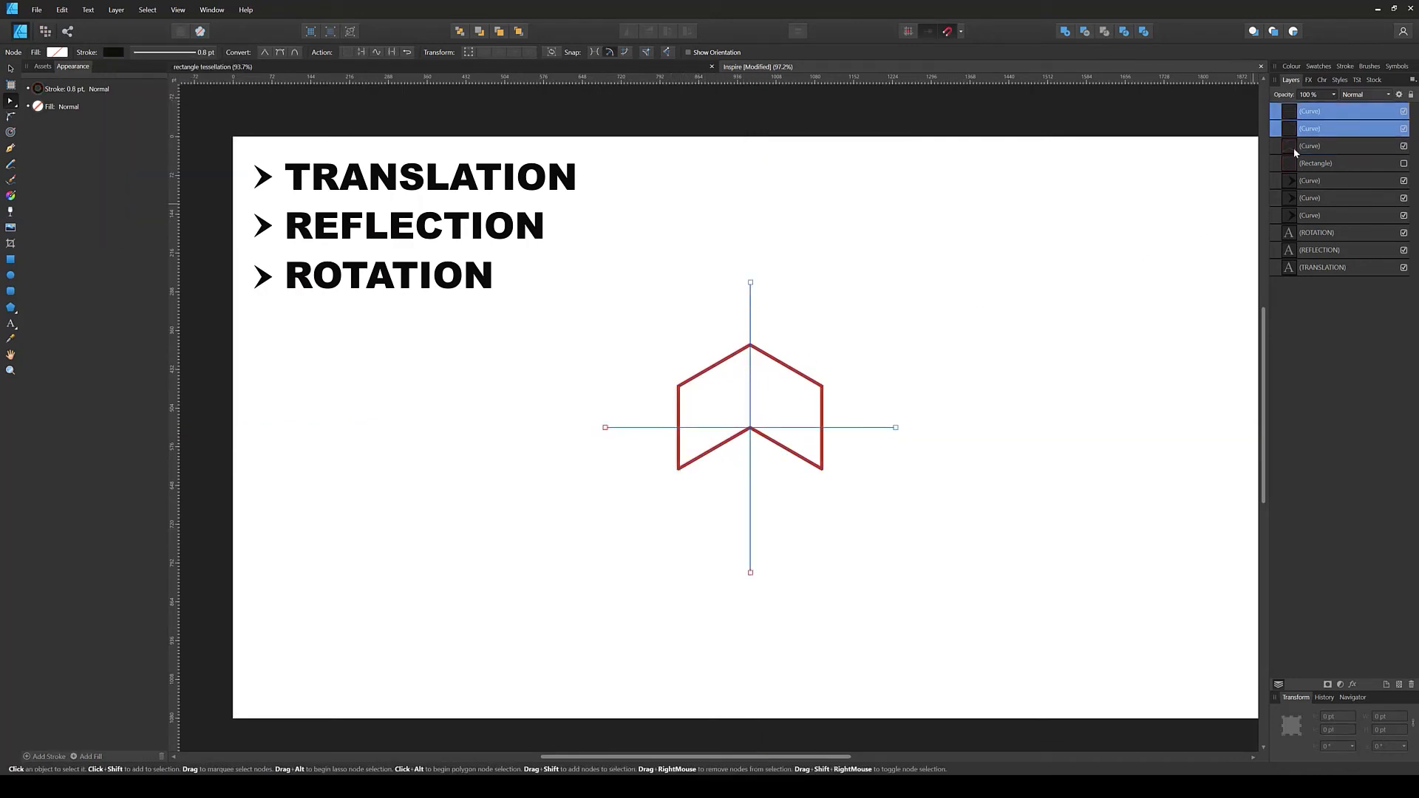
Step: Delete the lower-left node of the red shape to turn it into a trapezoid
{"action": "left_click", "coordinate": [1295, 150]}
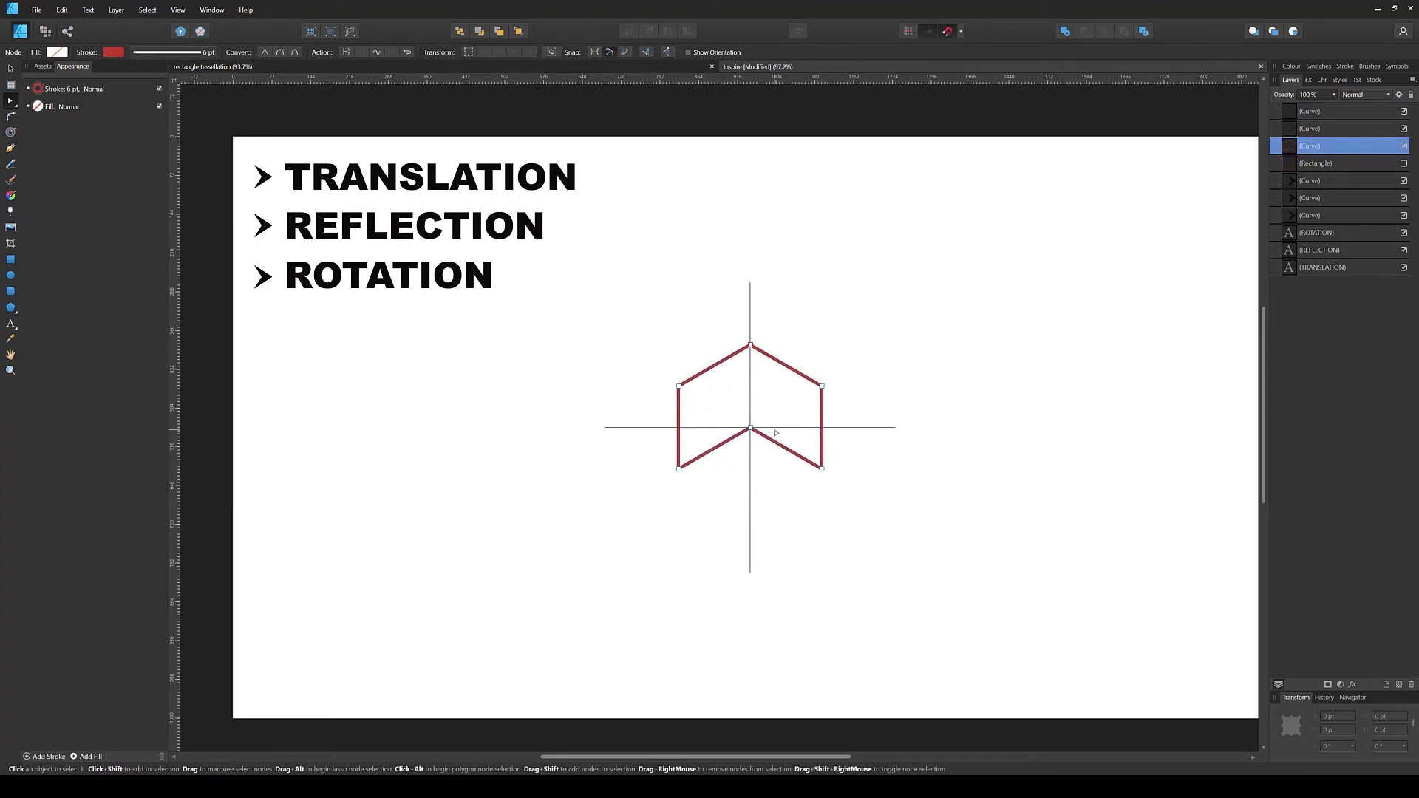
{"action": "left_click", "coordinate": [678, 468]}
{"action": "key", "text": "Delete"}
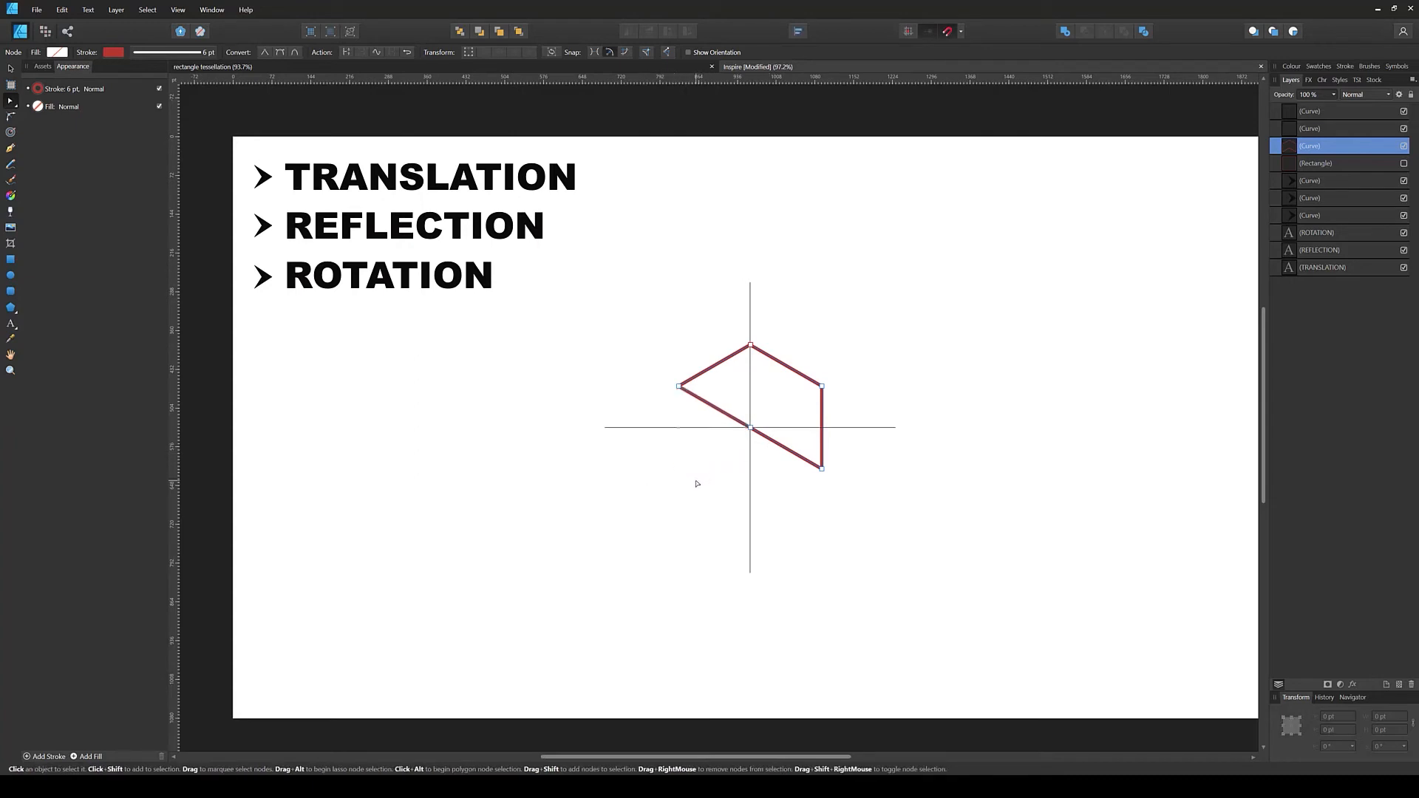
Step: Hide the two crossing guide lines and clear the selection
{"action": "left_click", "coordinate": [1404, 128]}
{"action": "left_click", "coordinate": [1404, 111]}
{"action": "left_click", "coordinate": [944, 386]}
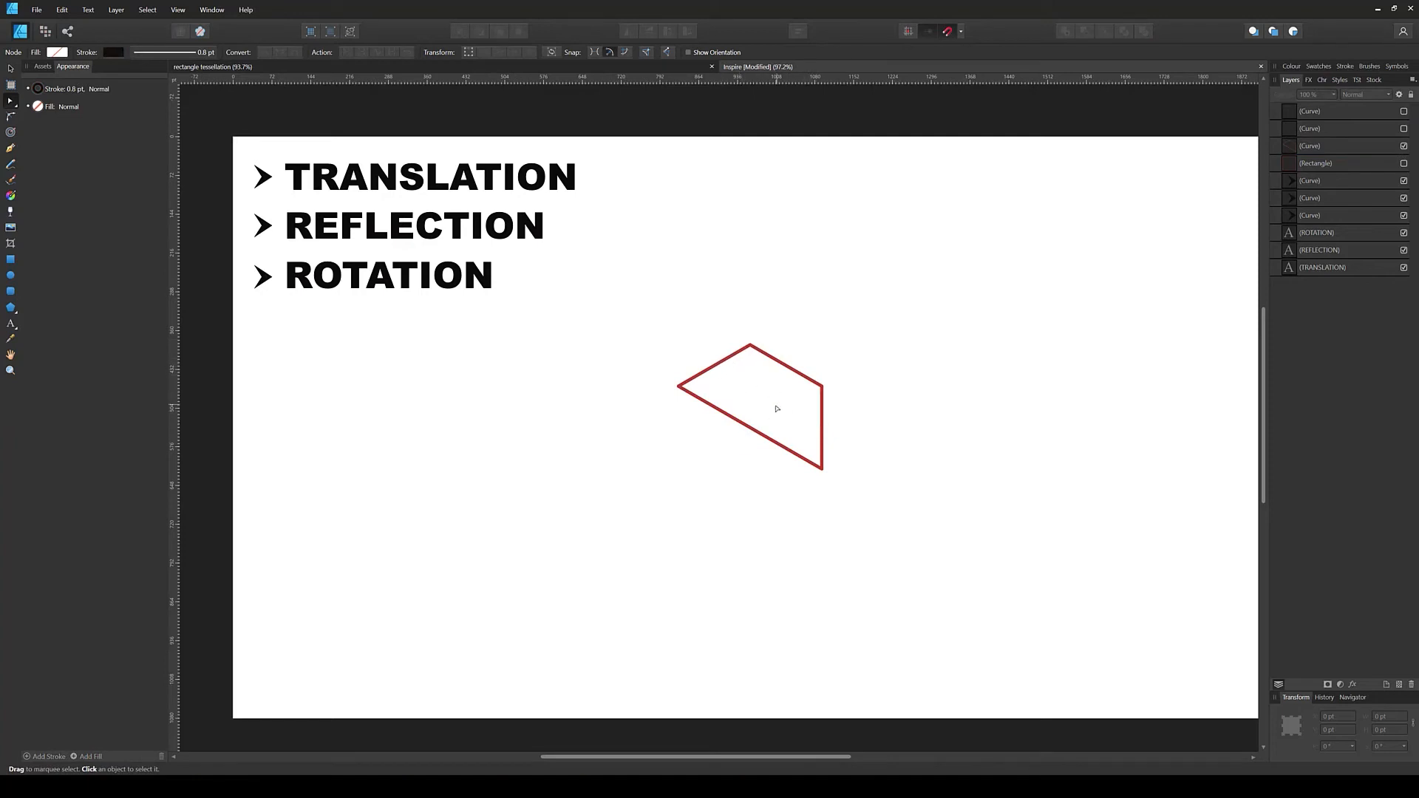
Step: Delete the trapezoid's far-left node to form a four-sided rhombus, and select the resulting shape
{"action": "left_click", "coordinate": [789, 366]}
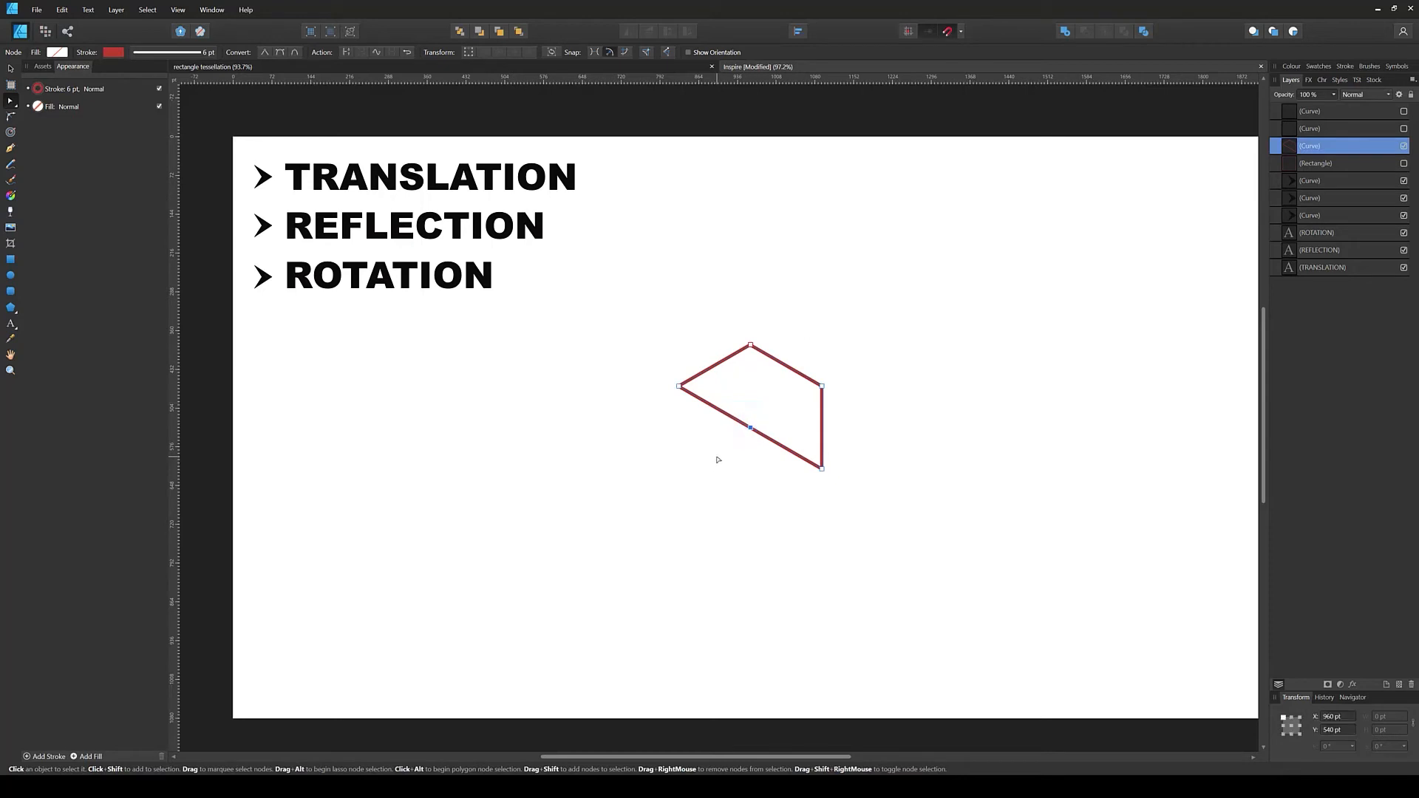
{"action": "left_click_drag", "start_coordinate": [706, 338], "coordinate": [737, 384]}
{"action": "left_click", "coordinate": [720, 498]}
{"action": "left_click", "coordinate": [678, 386]}
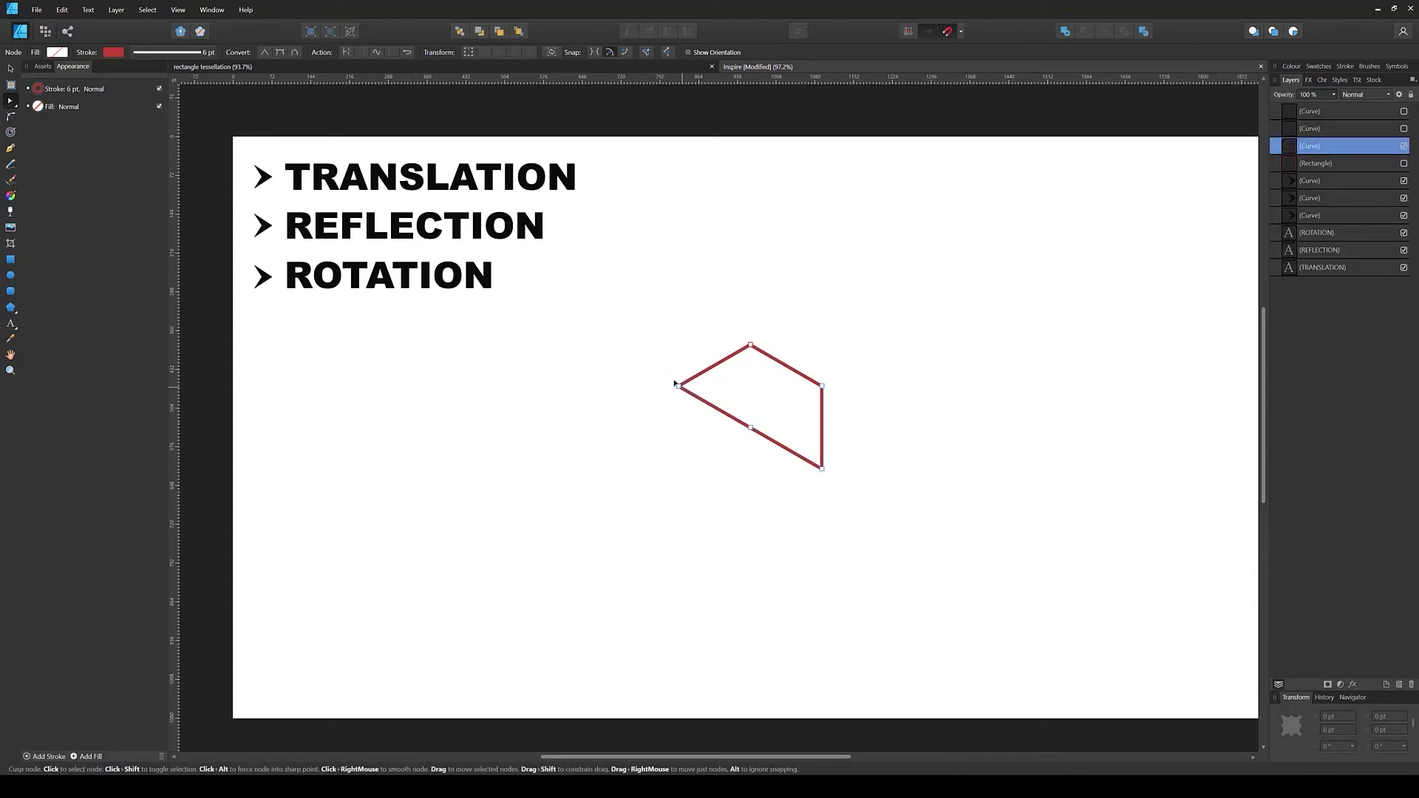
{"action": "left_click", "coordinate": [679, 387]}
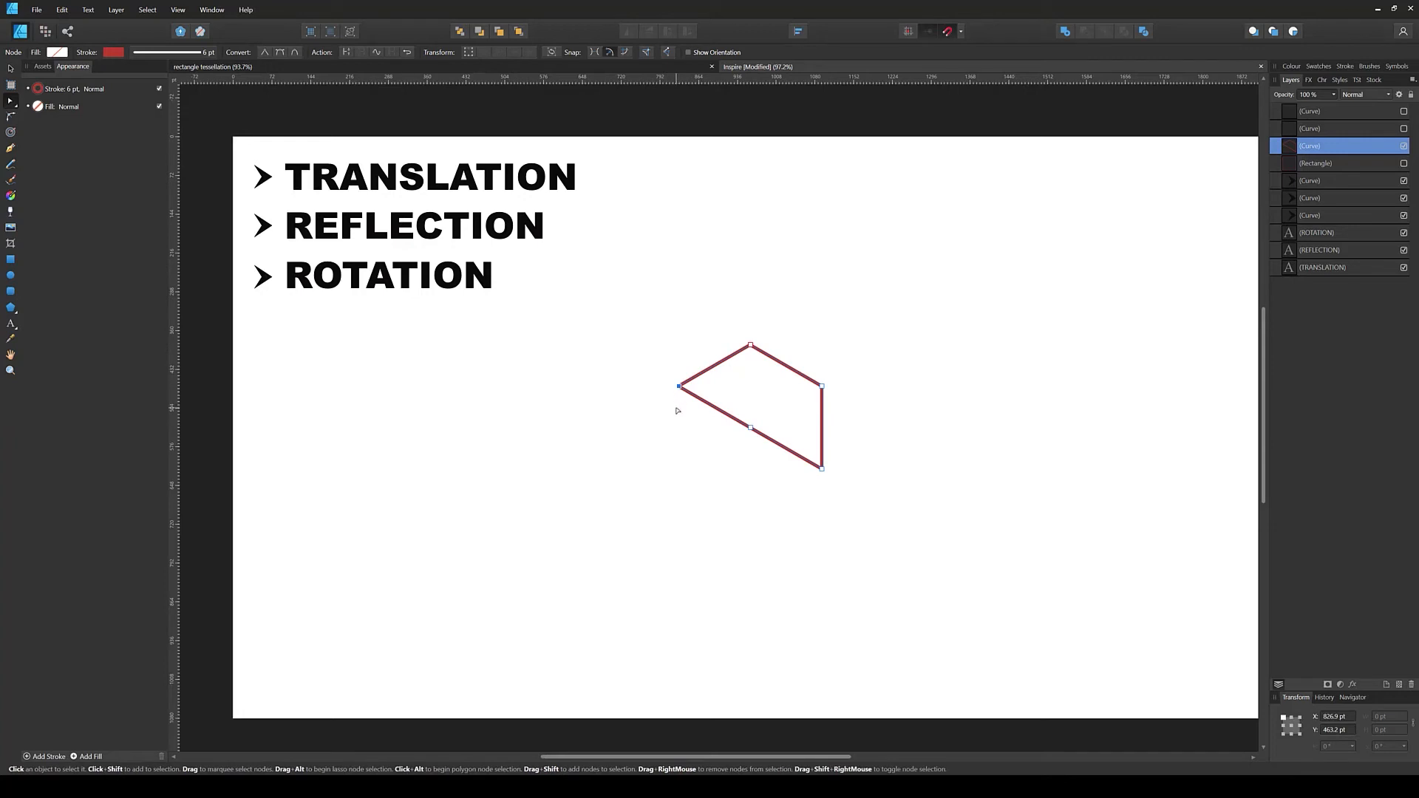
{"action": "key", "text": "Delete"}
{"action": "left_click", "coordinate": [699, 399]}
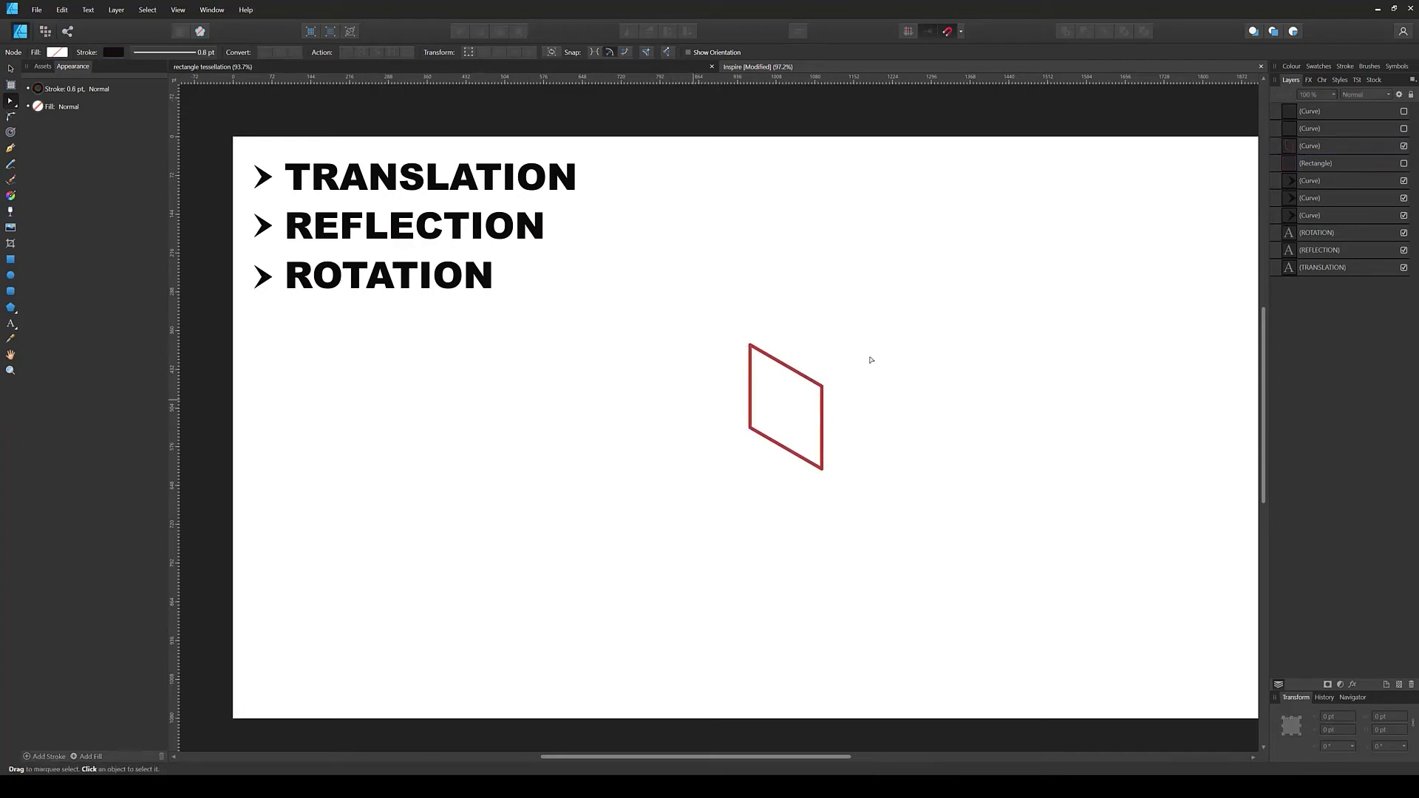
{"action": "left_click", "coordinate": [791, 362]}
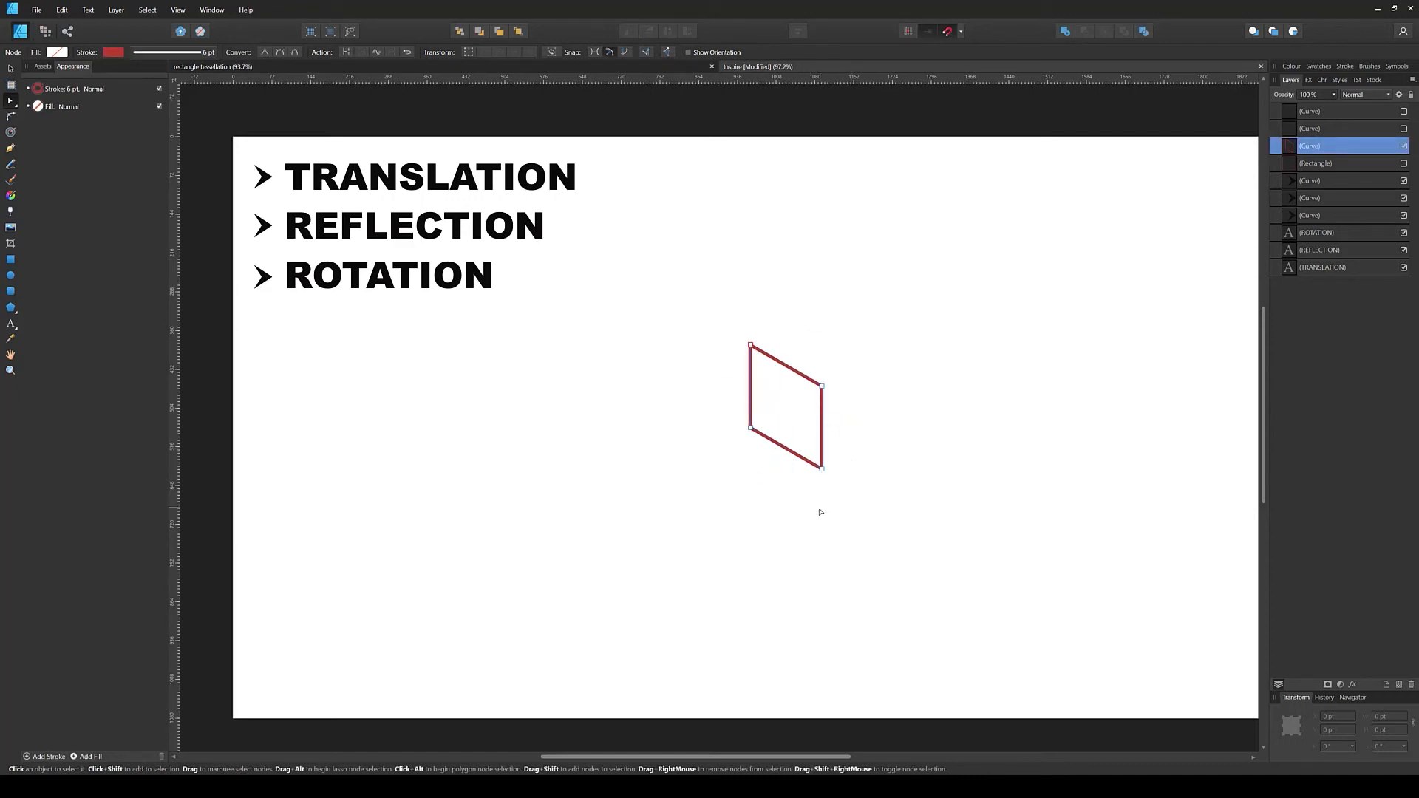
Step: Rotate the rhombus about its centre to 60° so its long diagonal lies horizontal, and clear the selection
{"action": "left_click_drag", "start_coordinate": [703, 297], "coordinate": [859, 473]}
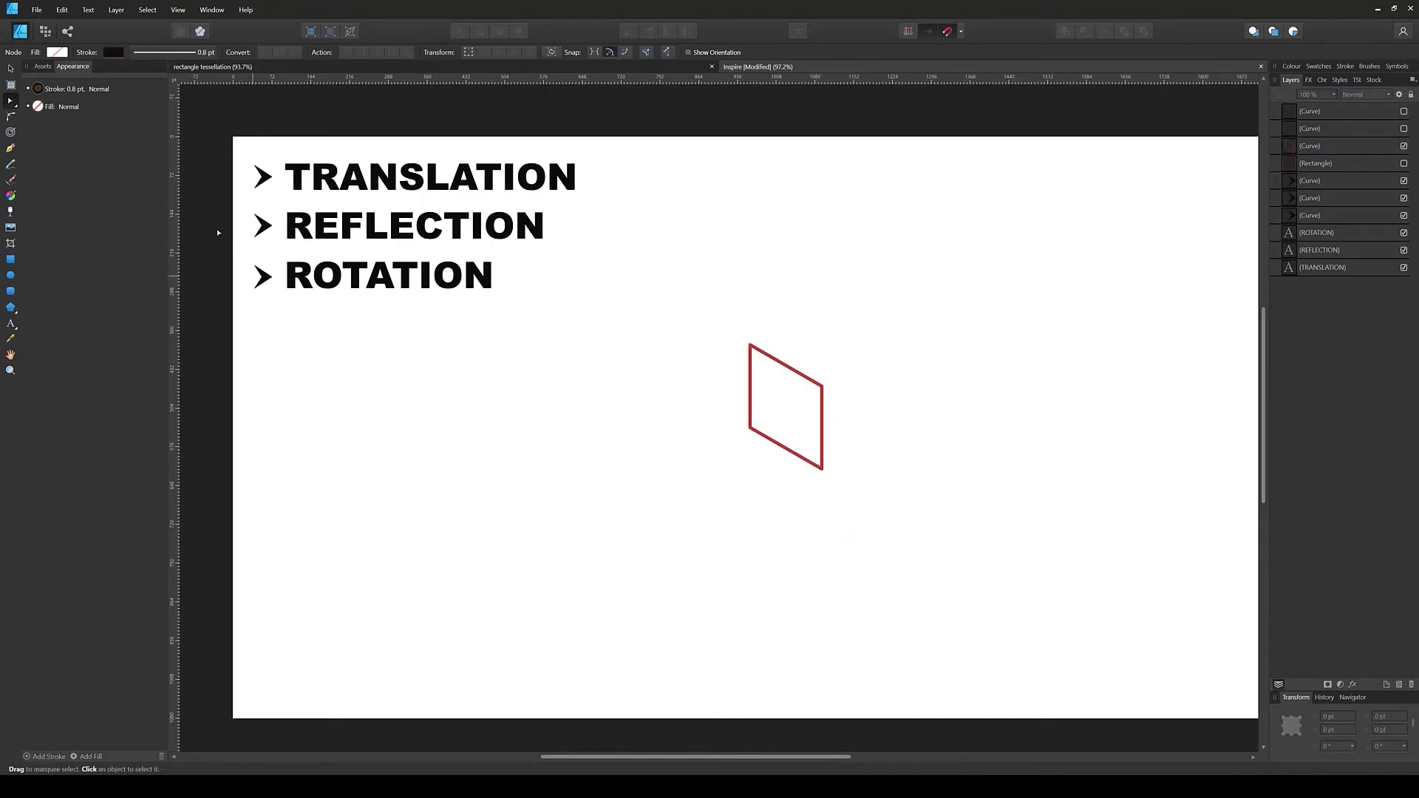
{"action": "left_click", "coordinate": [11, 69]}
{"action": "left_click_drag", "start_coordinate": [854, 333], "coordinate": [716, 518]}
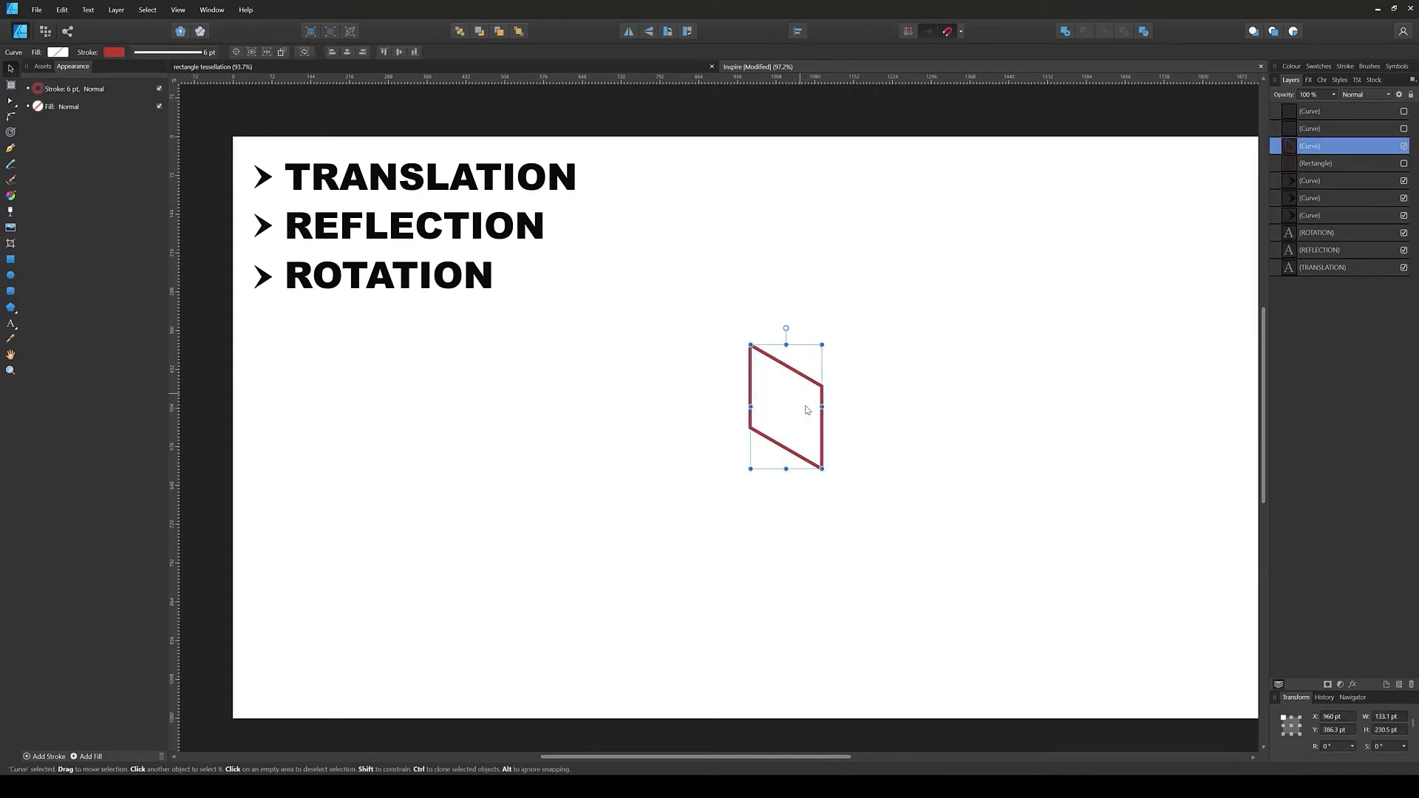
{"action": "left_click", "coordinate": [865, 355]}
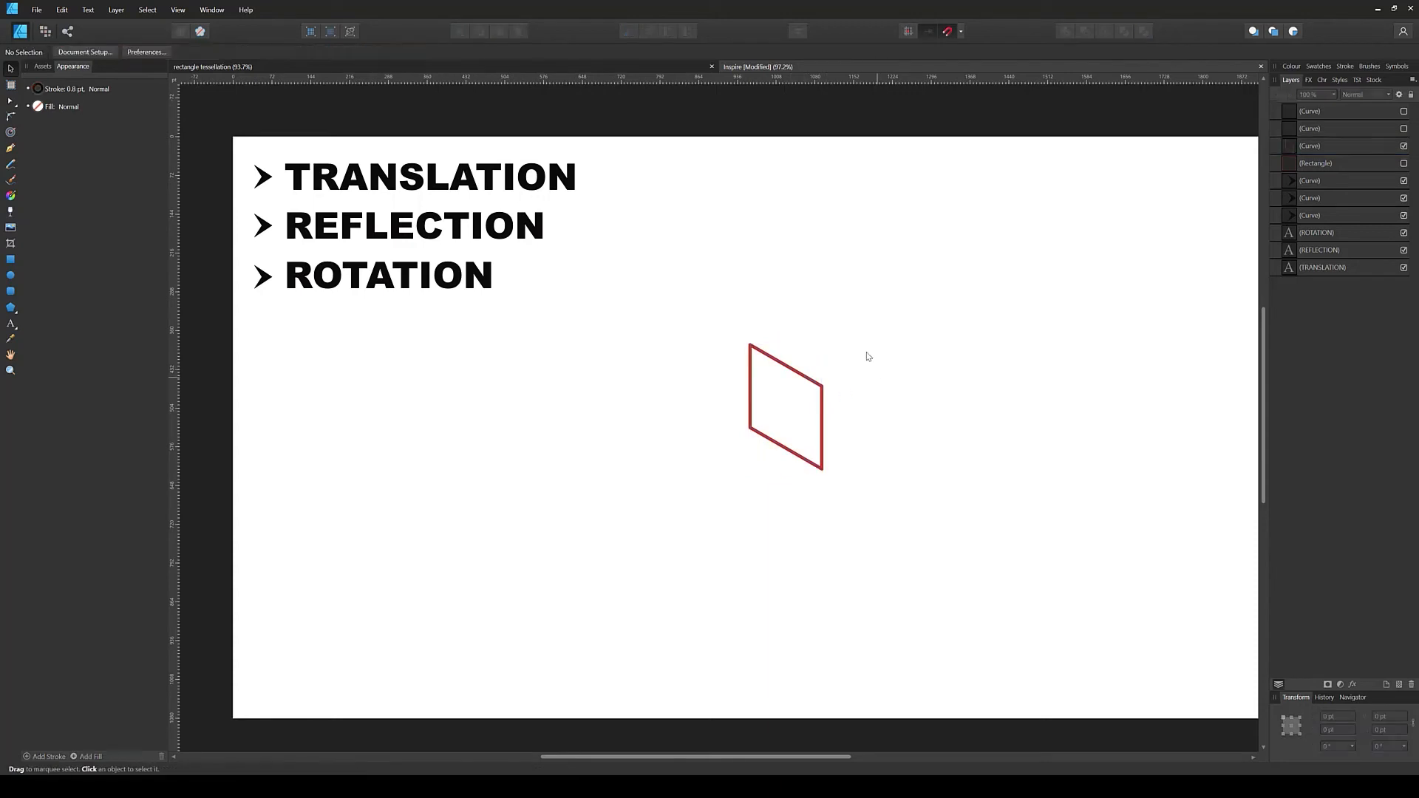
{"action": "left_click", "coordinate": [814, 379]}
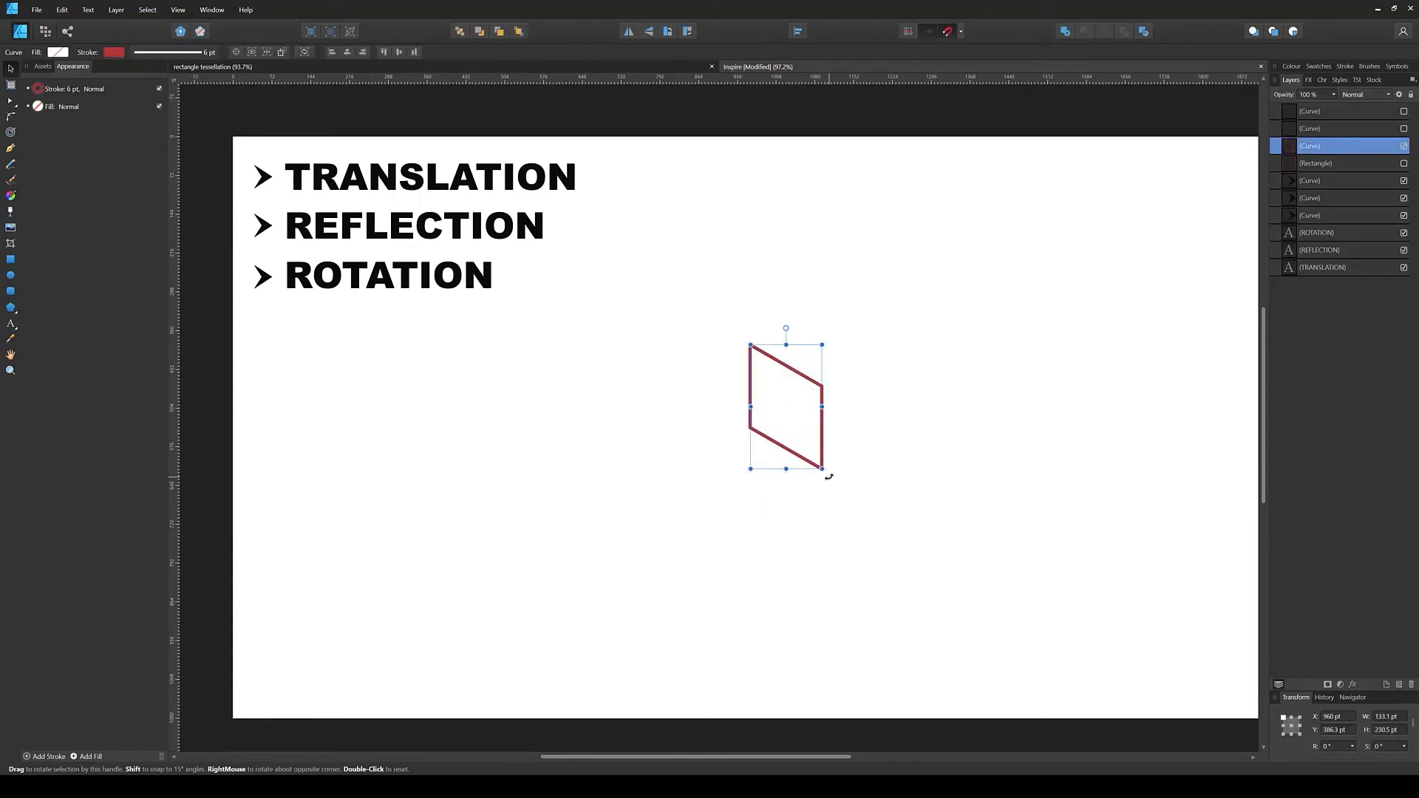
{"action": "left_click_drag", "start_coordinate": [829, 477], "coordinate": [872, 385]}
{"action": "left_click", "coordinate": [723, 449]}
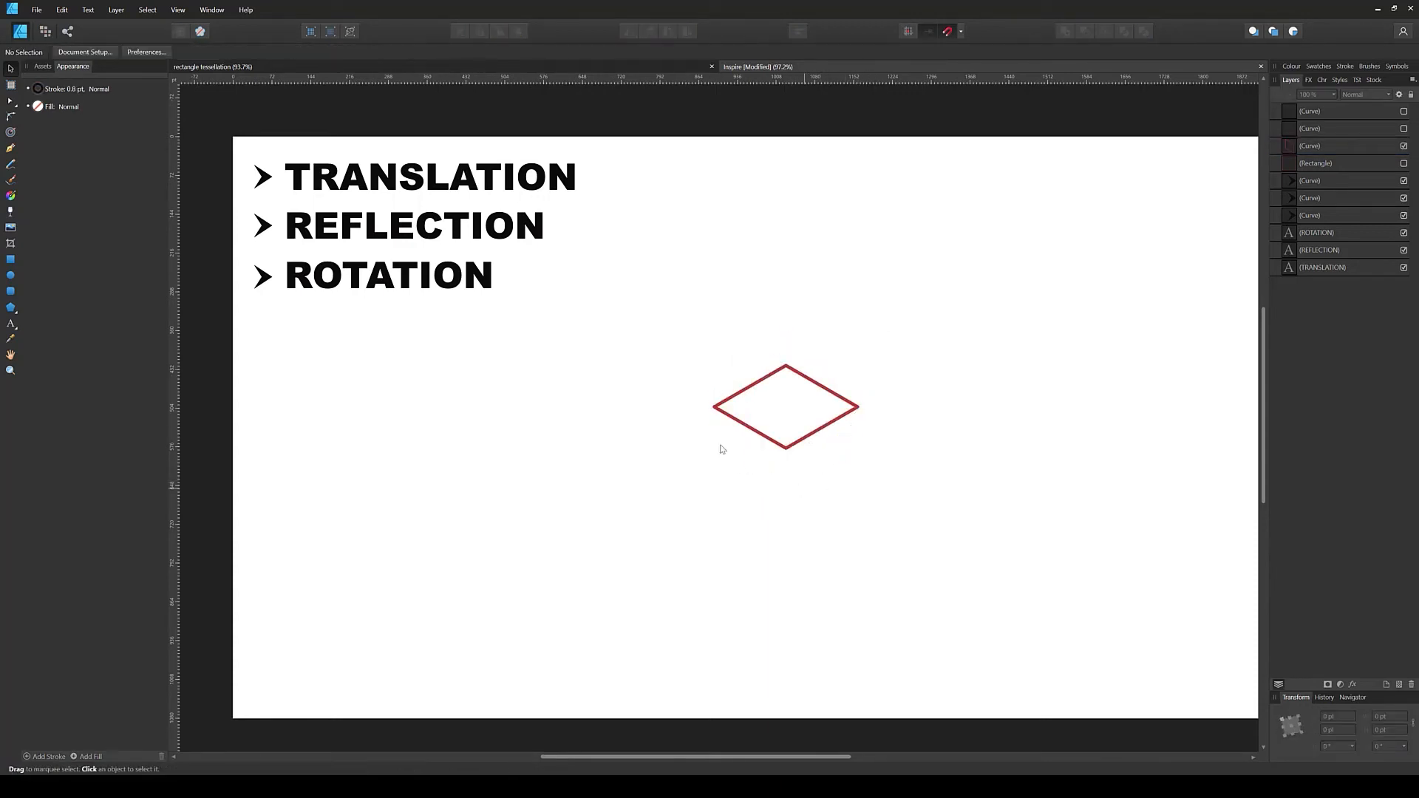
Step: Turn the flat rhombus to a rotation of -30° so it stands upright on its point
{"action": "left_click", "coordinate": [824, 427]}
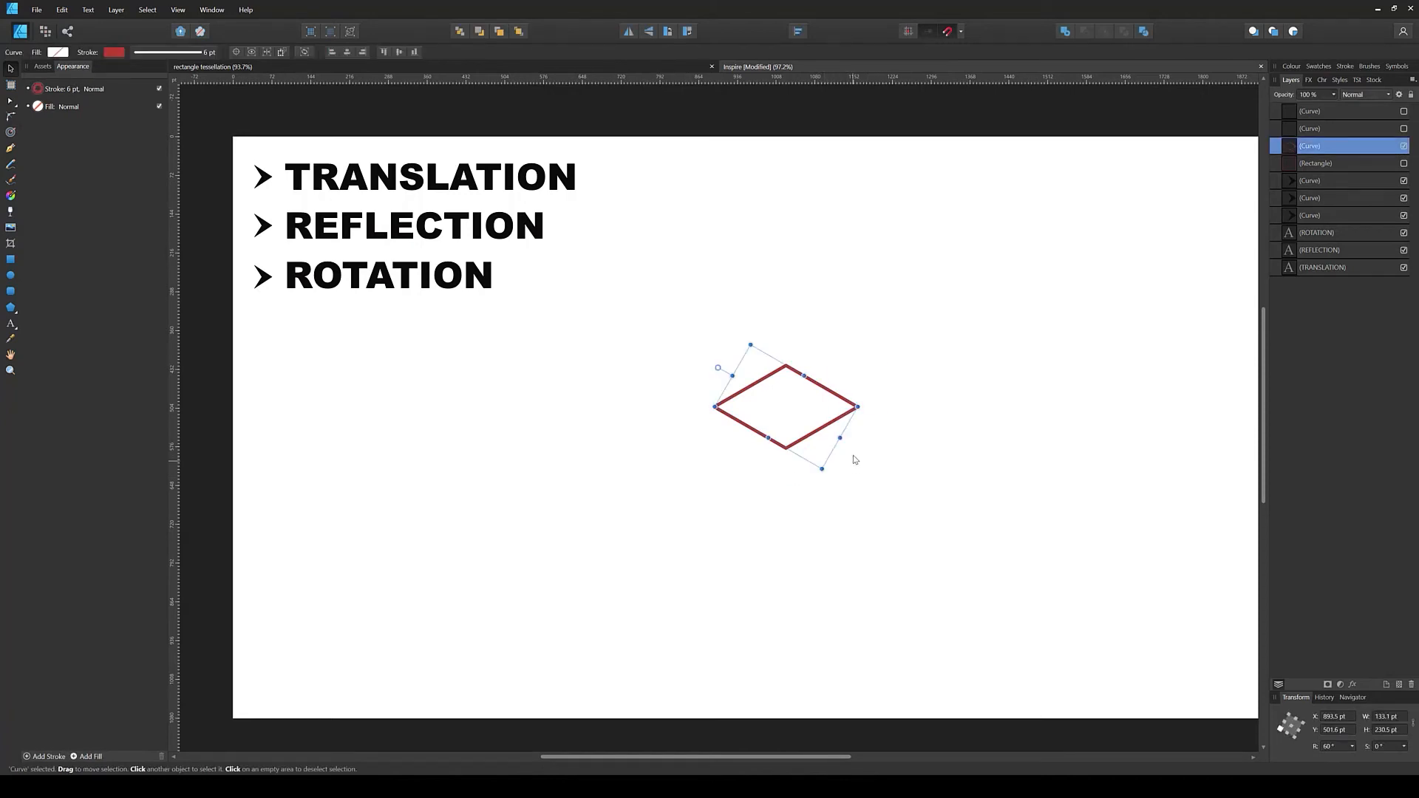
{"action": "left_click_drag", "start_coordinate": [866, 414], "coordinate": [792, 524]}
{"action": "left_click", "coordinate": [846, 485]}
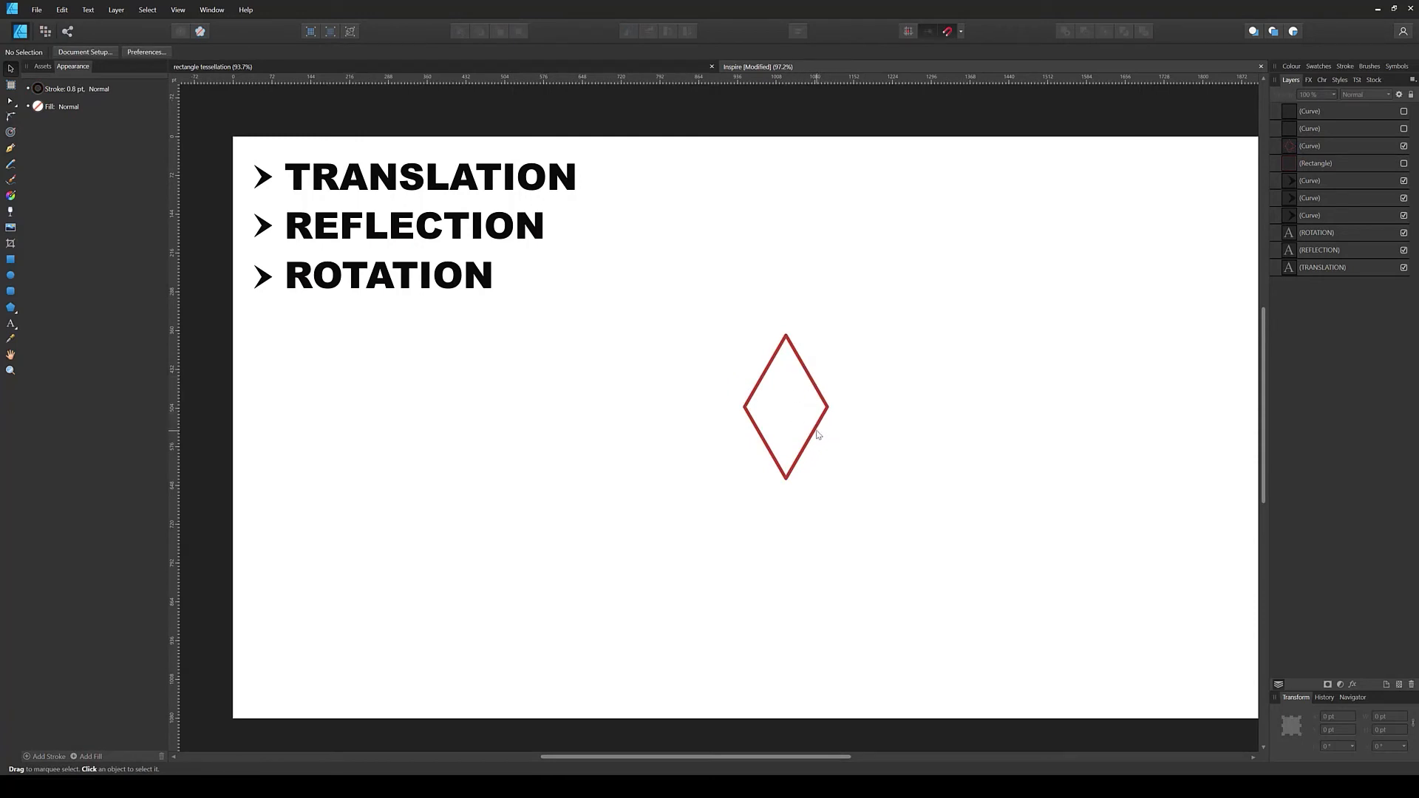
Step: Copy the upright rhombus against its two left-hand edges, and rotate the three-rhombus cluster by 90°
{"action": "left_click_drag", "start_coordinate": [814, 442], "coordinate": [766, 370]}
{"action": "mouse_move", "coordinate": [767, 335]}
{"action": "left_mouse_down"}
{"action": "mouse_move", "coordinate": [756, 453]}
{"action": "mouse_move", "coordinate": [769, 457]}
{"action": "mouse_move", "coordinate": [771, 311]}
{"action": "left_mouse_up"}
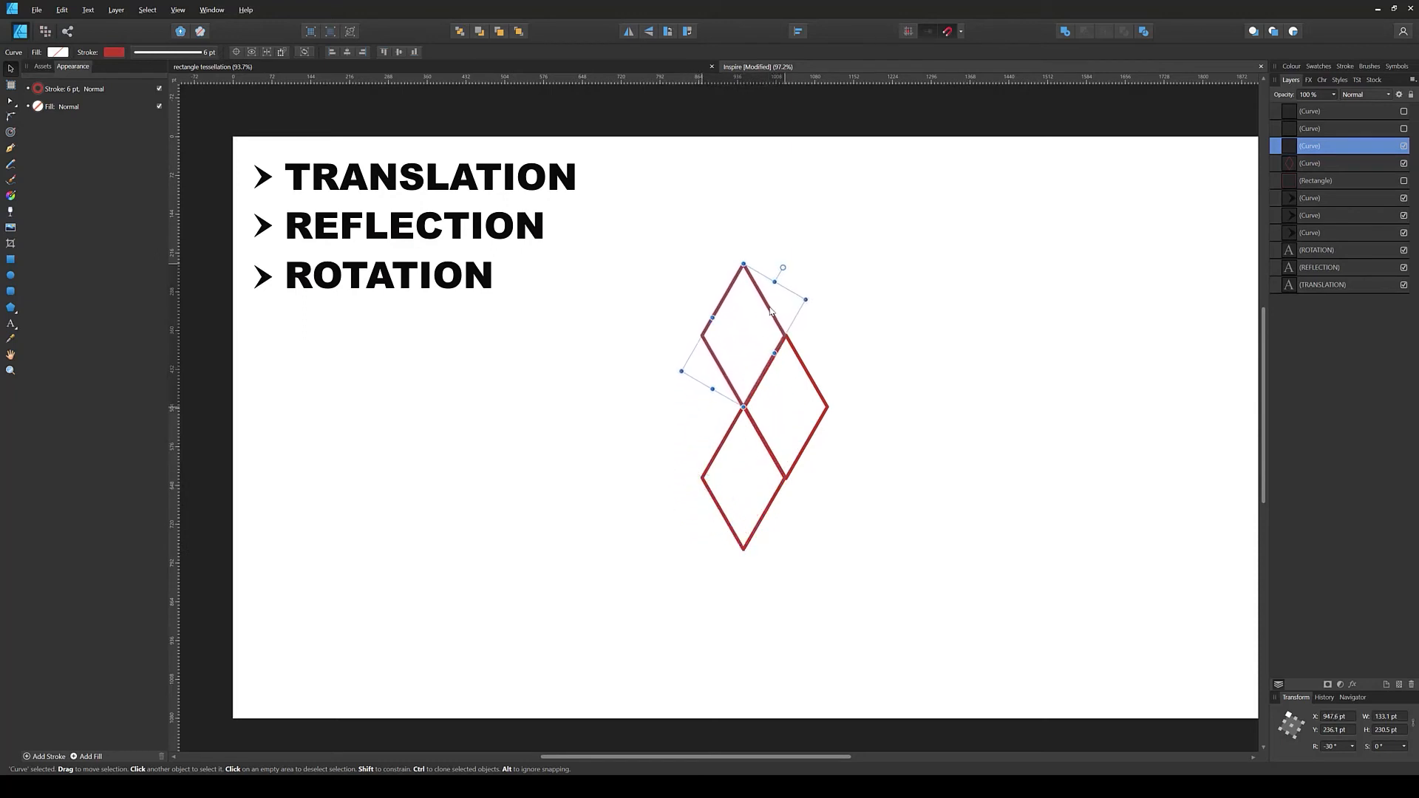
{"action": "left_click", "coordinate": [778, 371]}
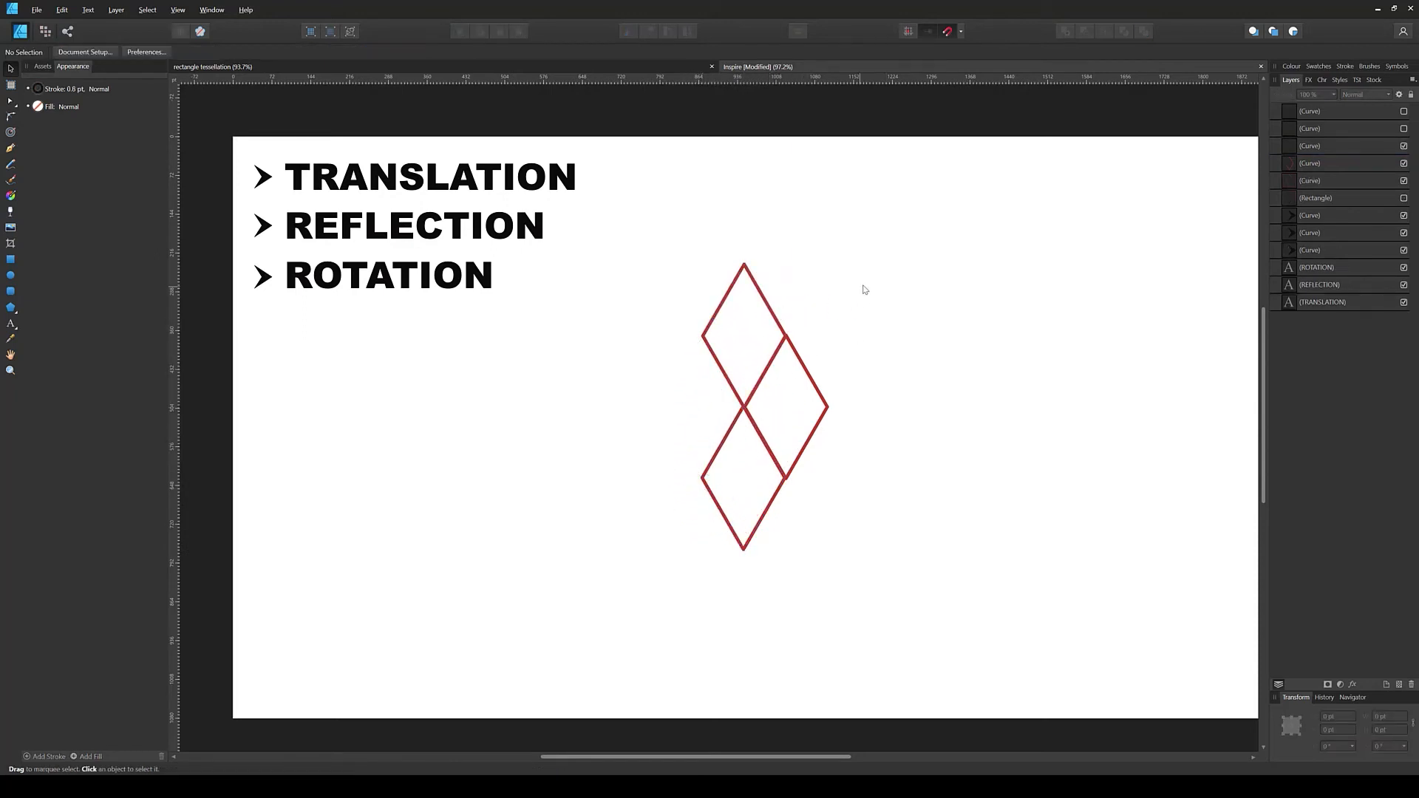
{"action": "left_click_drag", "start_coordinate": [865, 289], "coordinate": [921, 406]}
{"action": "left_click", "coordinate": [681, 456]}
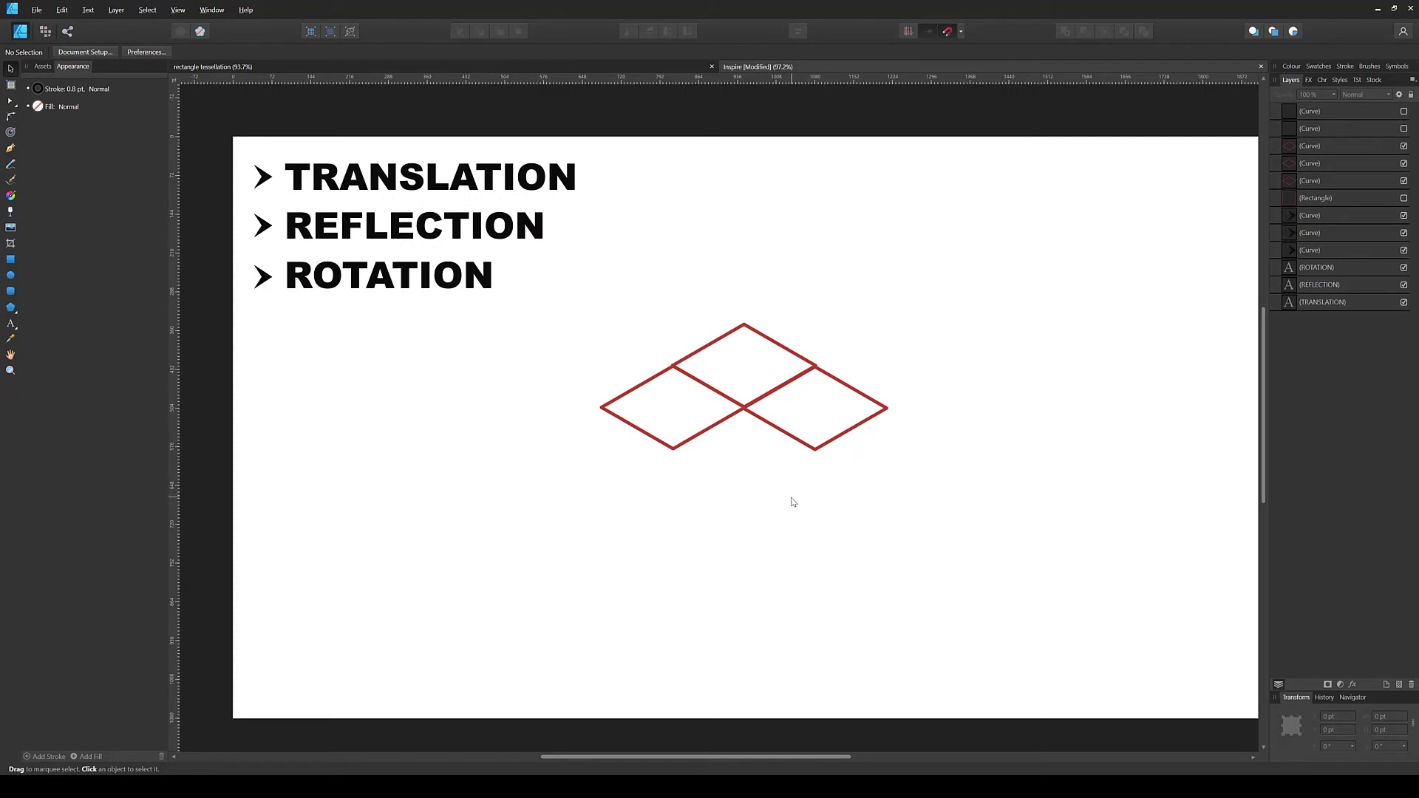
Step: Undo the rhombus copies and rotations back to the single unrotated rhombus
{"action": "key", "text": "ctrl+z"}
{"action": "key", "text": "ctrl+z"}
{"action": "key", "text": "ctrl+z"}
{"action": "key", "text": "ctrl+z"}
{"action": "key", "text": "ctrl+z"}
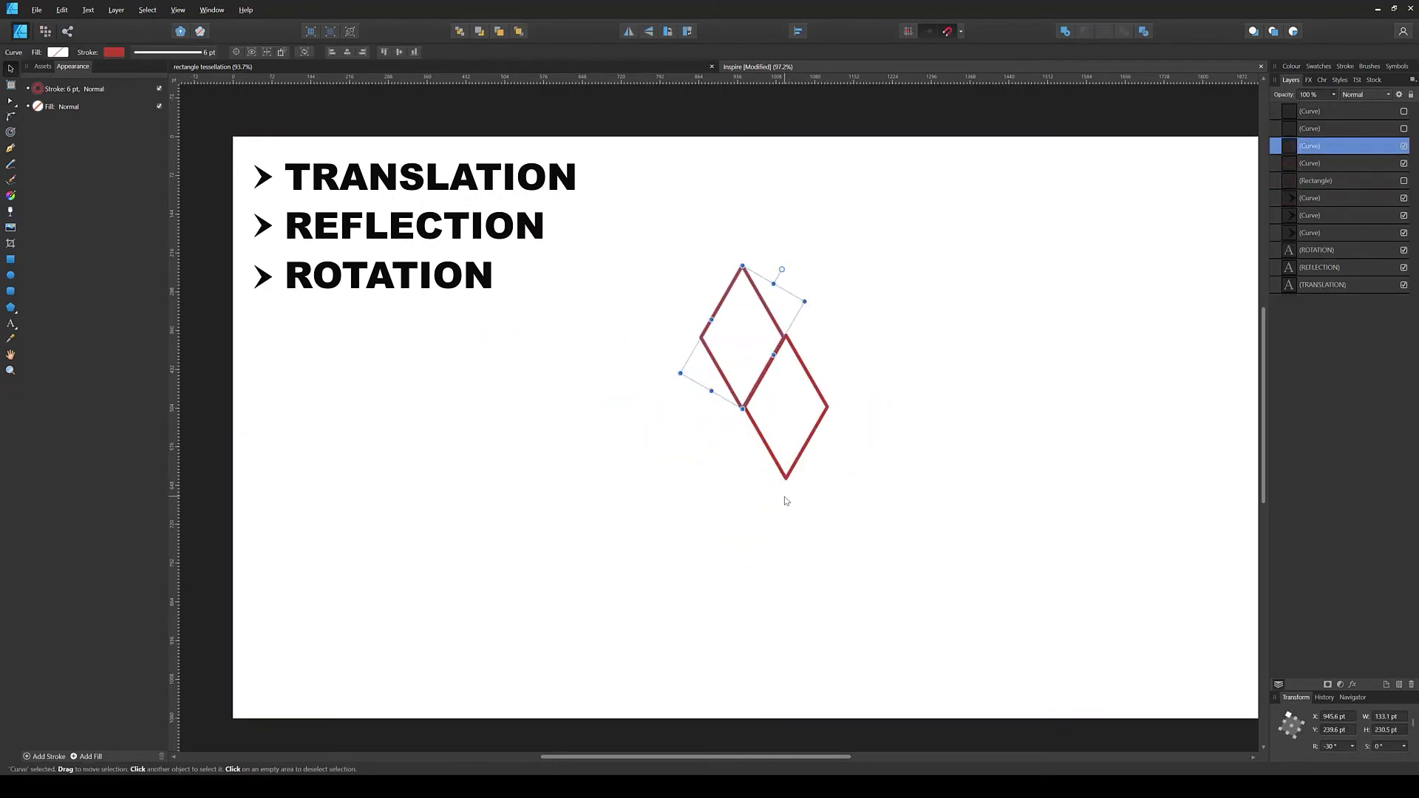
{"action": "key", "text": "ctrl+z"}
{"action": "key", "text": "ctrl+z"}
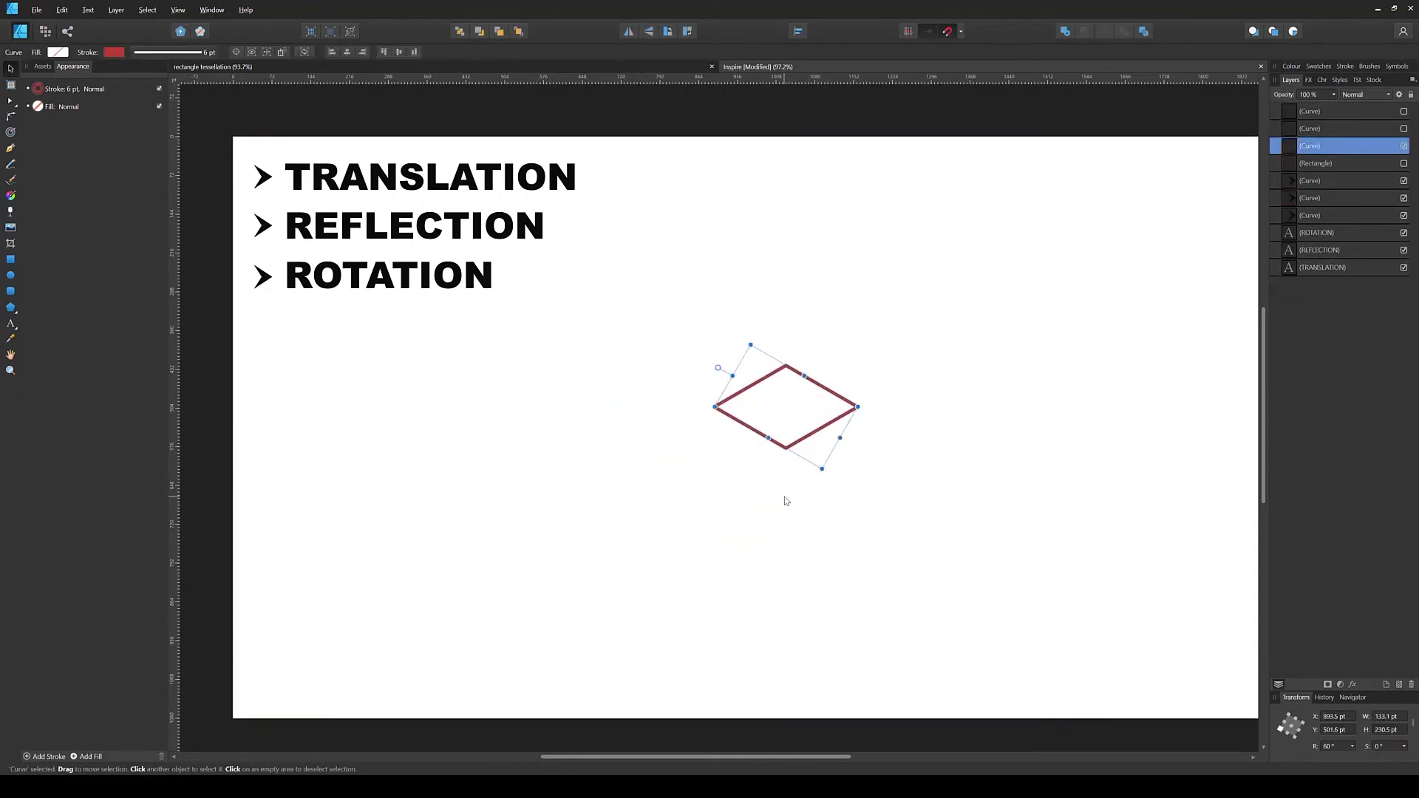
{"action": "key", "text": "ctrl+z"}
{"action": "key", "text": "ctrl+z"}
{"action": "key", "text": "ctrl+z"}
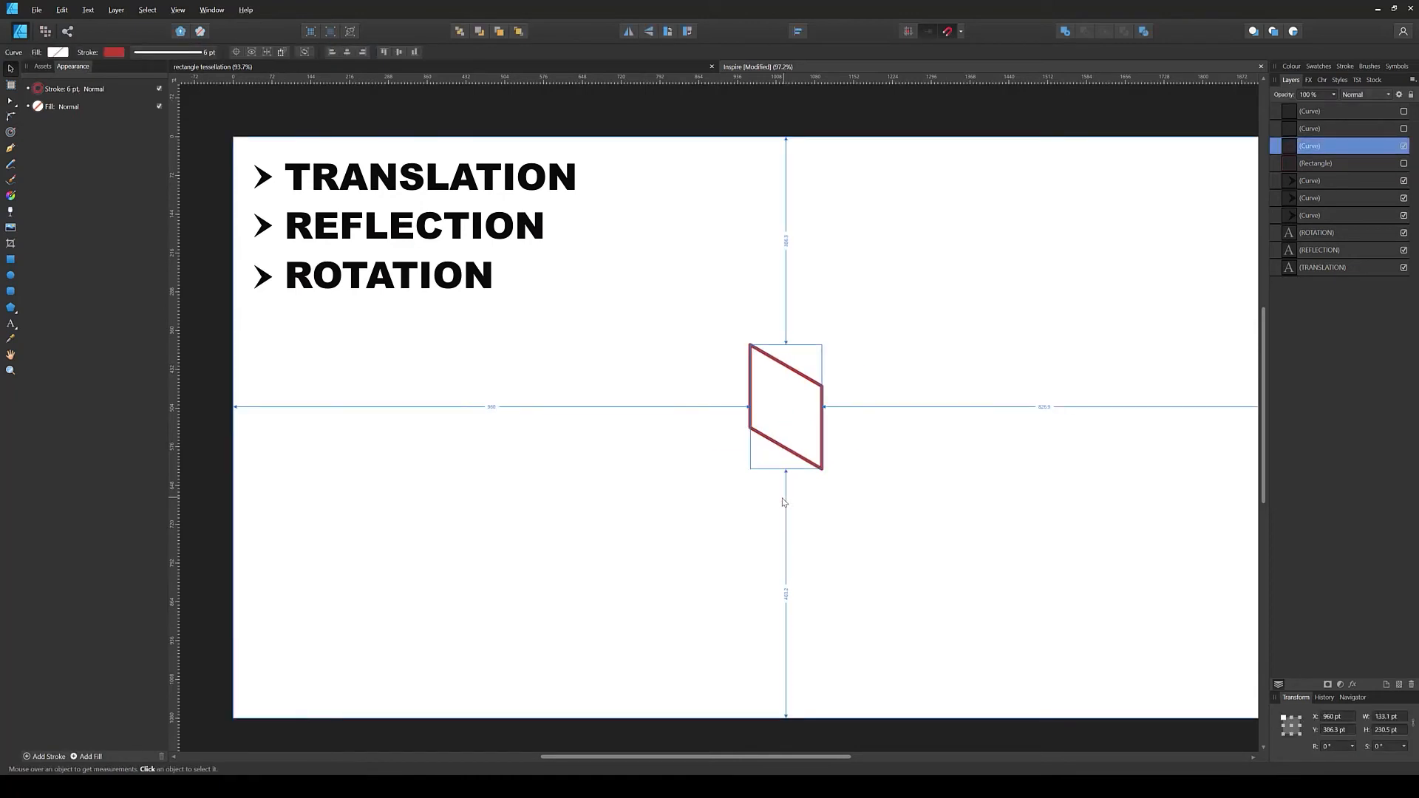
{"action": "key", "text": "ctrl+z"}
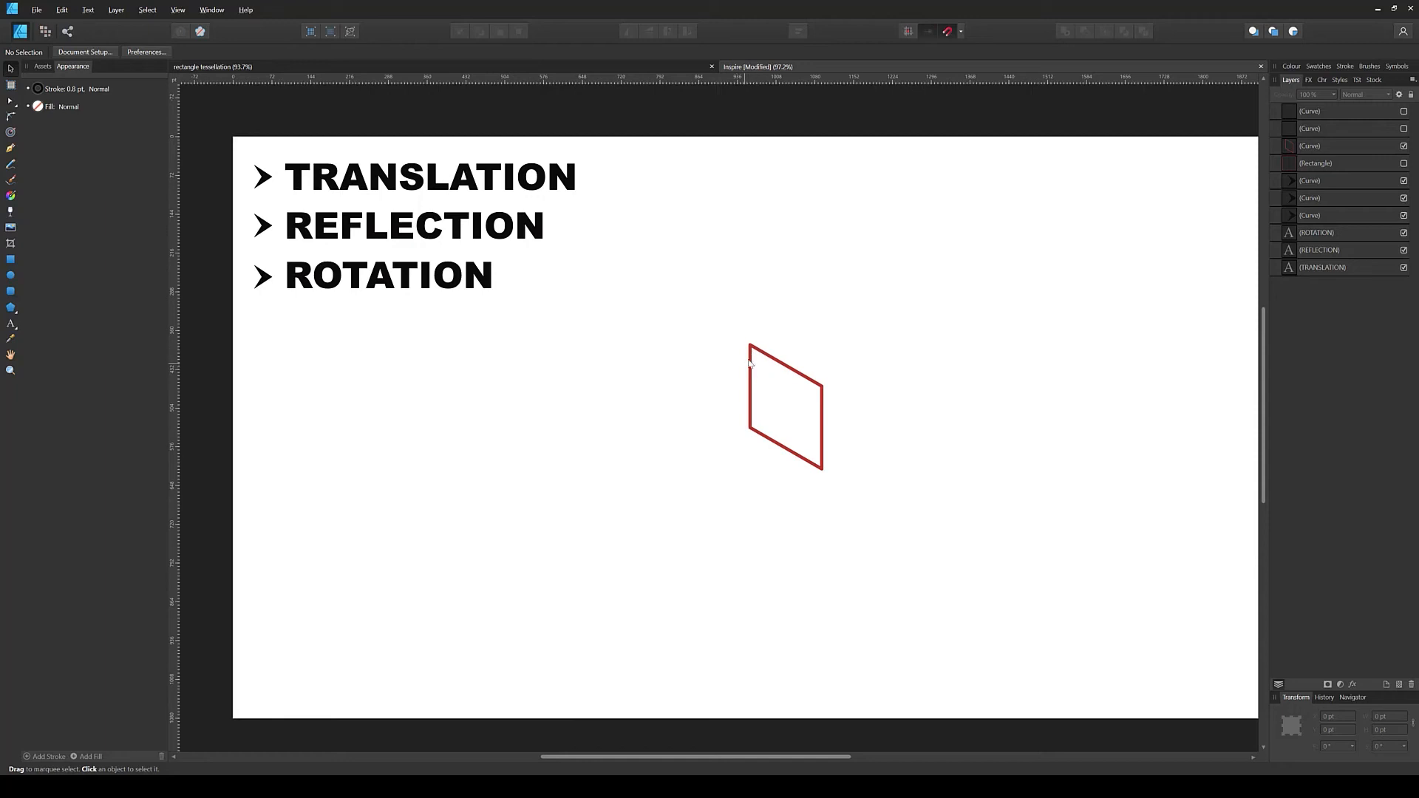
Step: Duplicate the rhombus and rotate the copy to -60° around its upper-left vertex so both share the vertical edge
{"action": "left_click", "coordinate": [775, 373]}
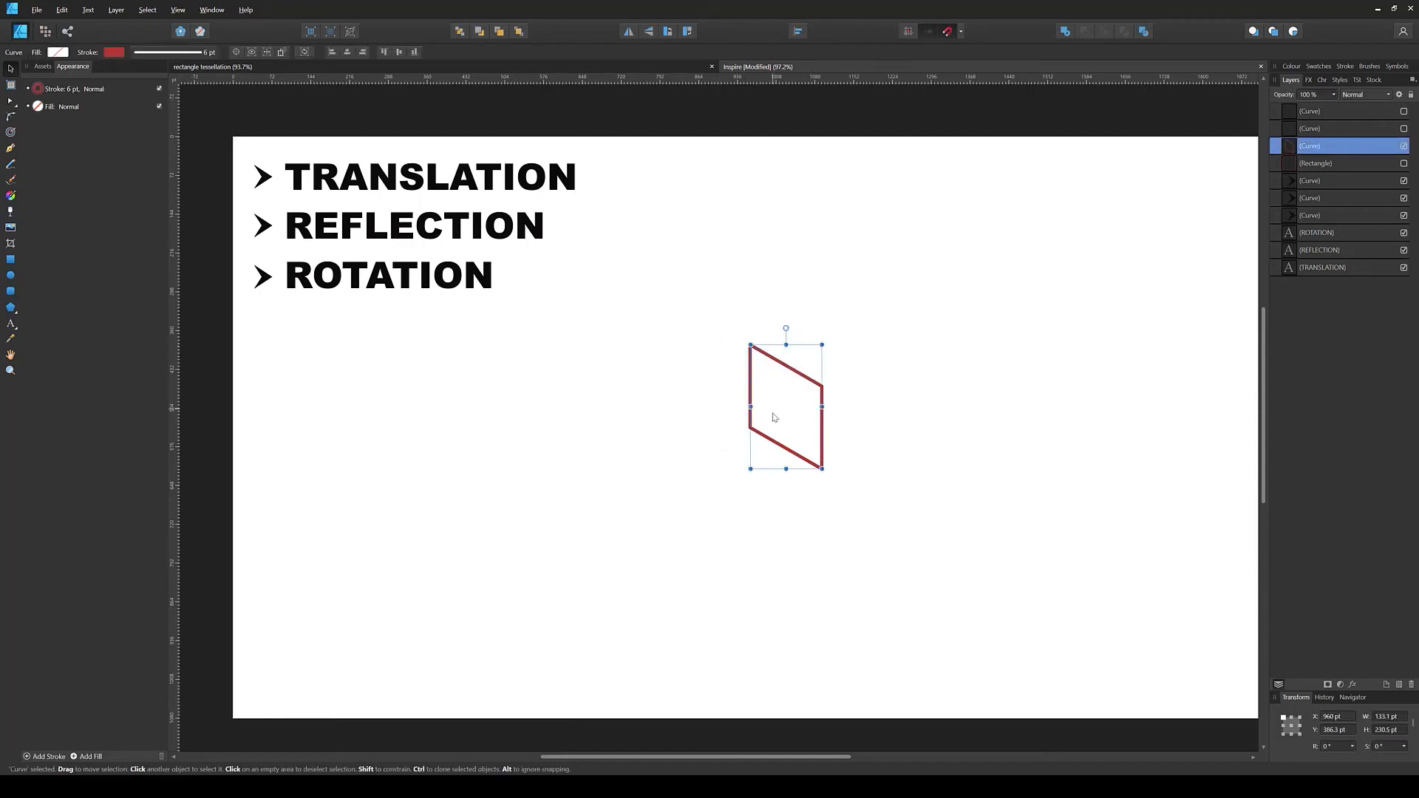
{"action": "key", "text": "ctrl+j"}
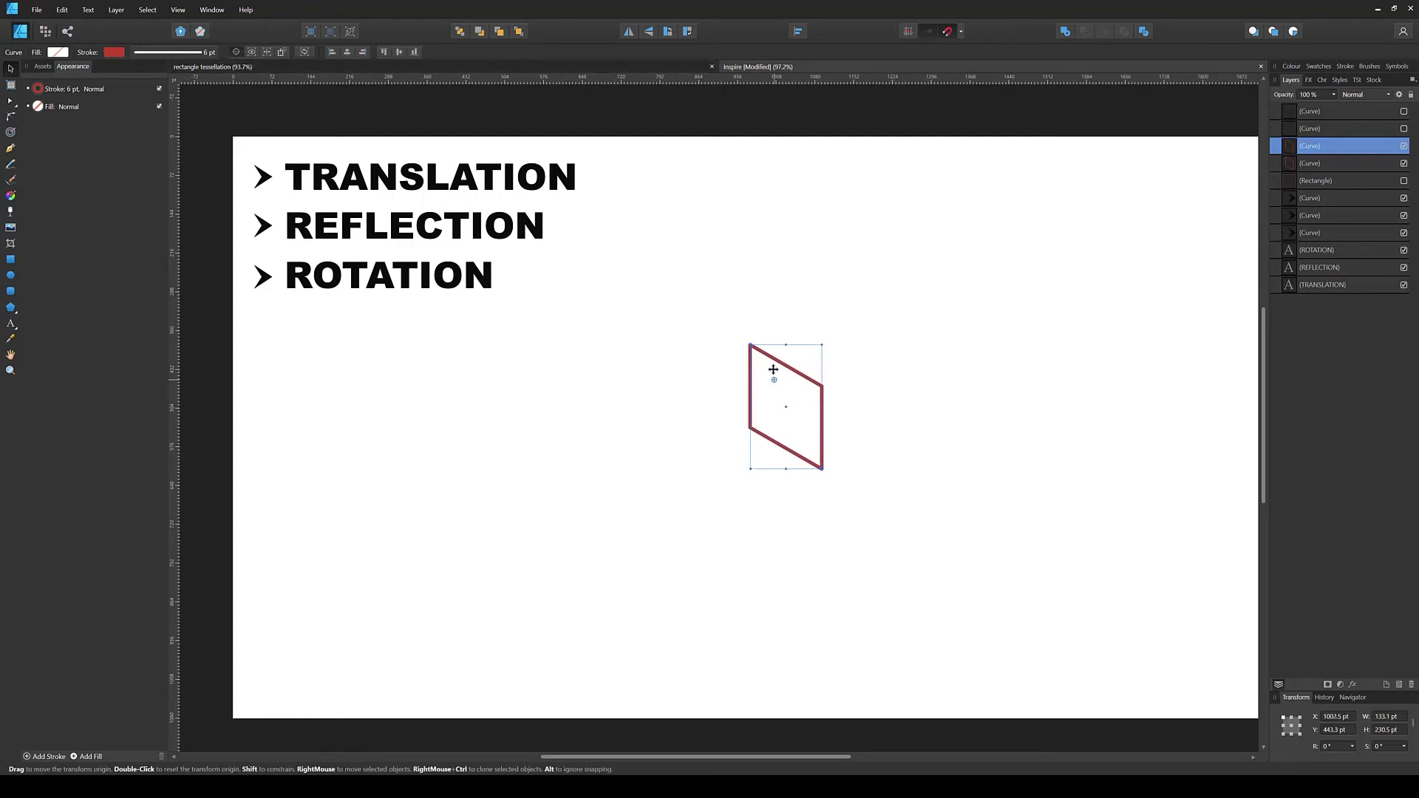
{"action": "left_click_drag", "start_coordinate": [751, 345], "coordinate": [751, 346]}
{"action": "left_click_drag", "start_coordinate": [828, 477], "coordinate": [661, 497]}
{"action": "left_click_drag", "start_coordinate": [686, 328], "coordinate": [694, 438]}
Step: Duplicate the rotated rhombus and turn the copy around the shared lower vertex to complete a cube-like hexagon
{"action": "left_click_drag", "start_coordinate": [751, 346], "coordinate": [749, 427]}
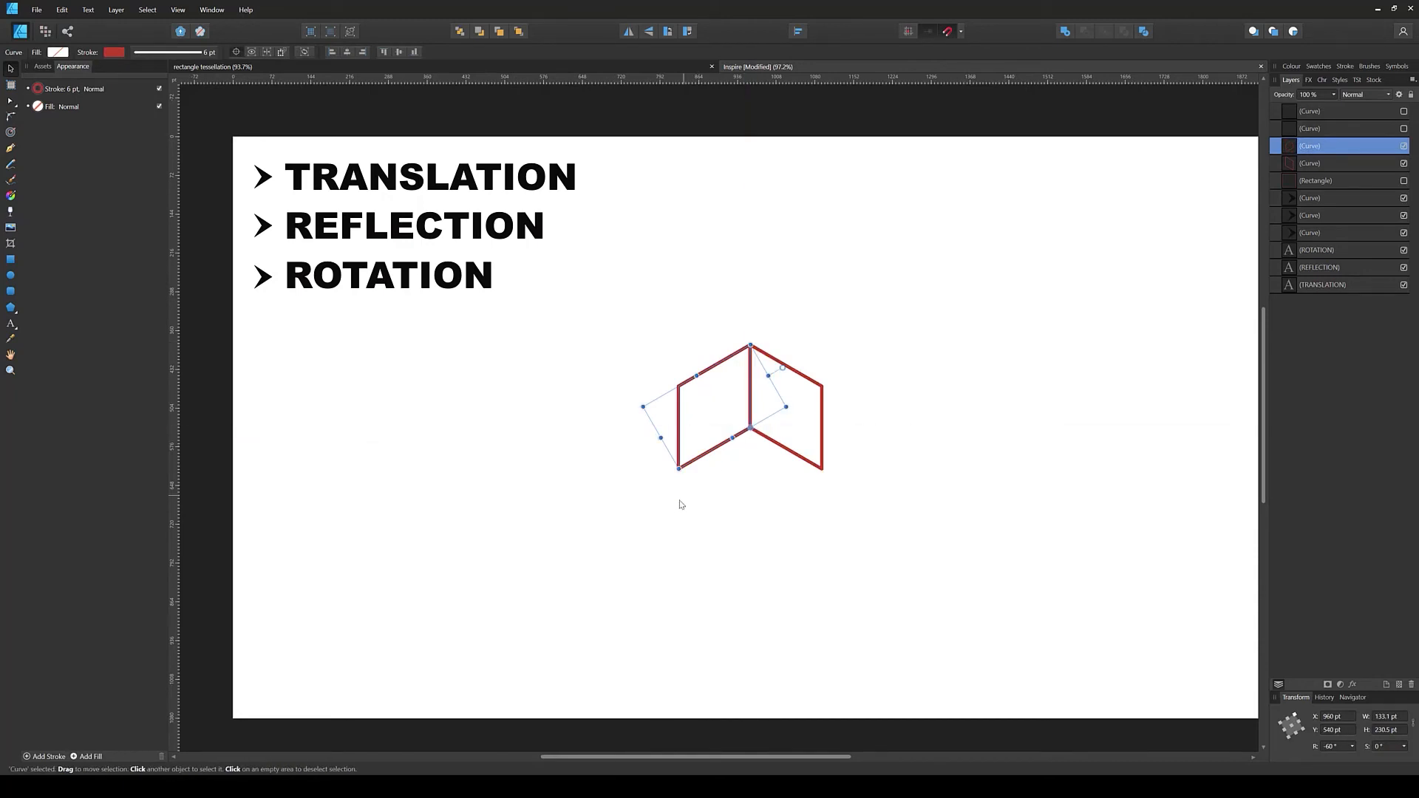
{"action": "key", "text": "ctrl+j"}
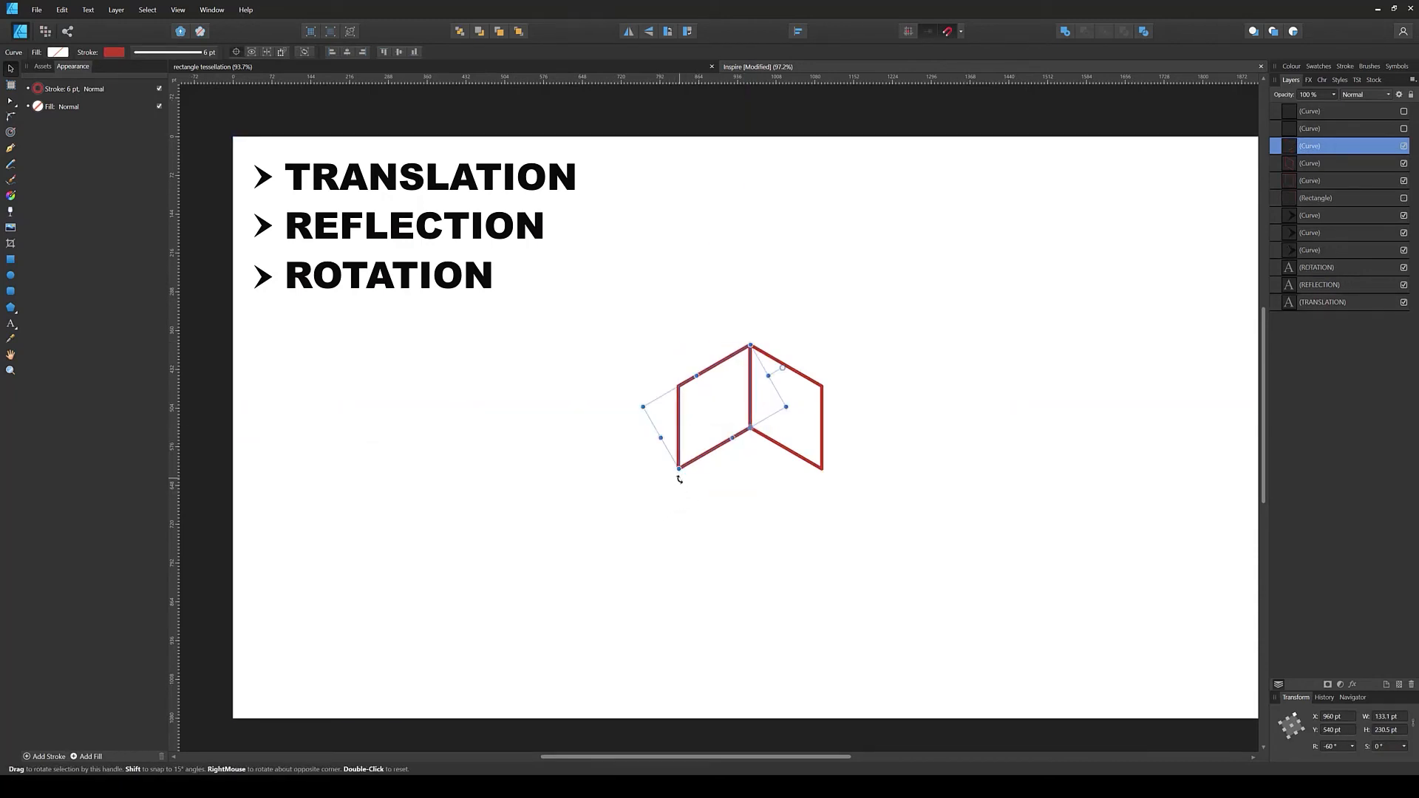
{"action": "left_click_drag", "start_coordinate": [678, 477], "coordinate": [925, 481]}
{"action": "left_click", "coordinate": [924, 481]}
Step: Copy the three-rhombus hexagon below its left and right sides to form an interlocking group of three cubes
{"action": "left_click_drag", "start_coordinate": [852, 299], "coordinate": [618, 627]}
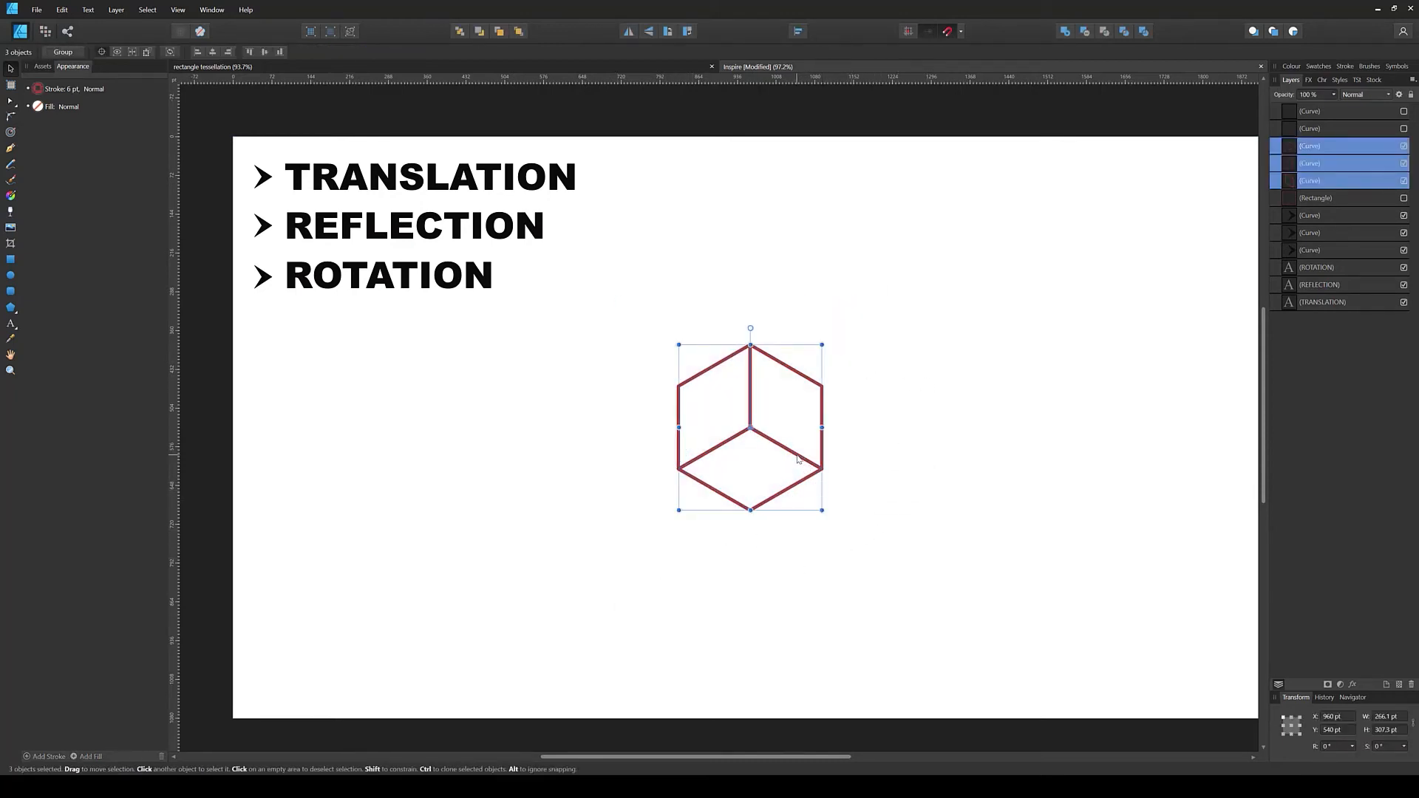
{"action": "mouse_move", "coordinate": [790, 455]}
{"action": "left_mouse_down"}
{"action": "mouse_move", "coordinate": [926, 555]}
{"action": "mouse_move", "coordinate": [853, 591]}
{"action": "mouse_move", "coordinate": [689, 633]}
{"action": "left_mouse_up"}
{"action": "left_click", "coordinate": [685, 394]}
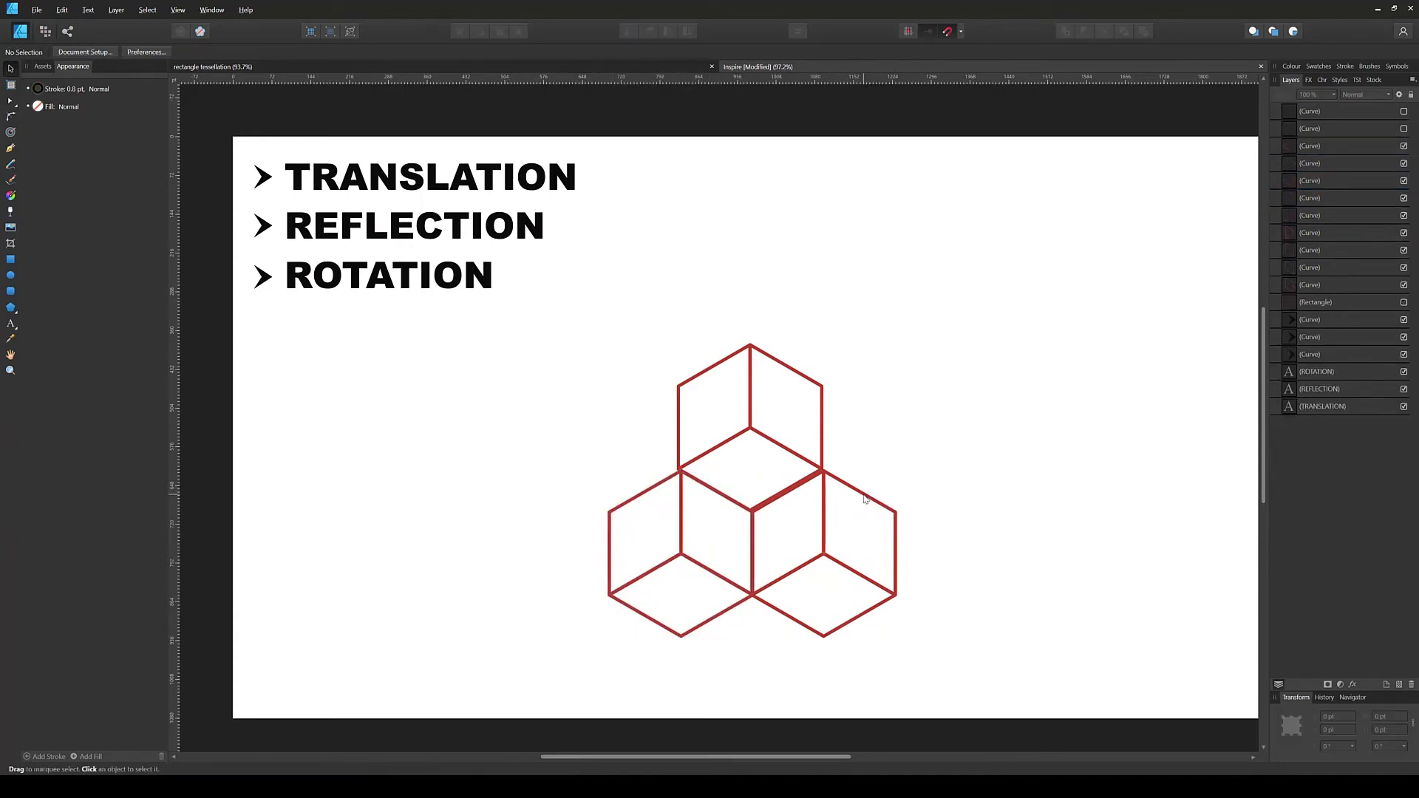
Step: Delete all the rhombus copies, leaving only the original rhombus on the page
{"action": "left_click_drag", "start_coordinate": [969, 501], "coordinate": [586, 632]}
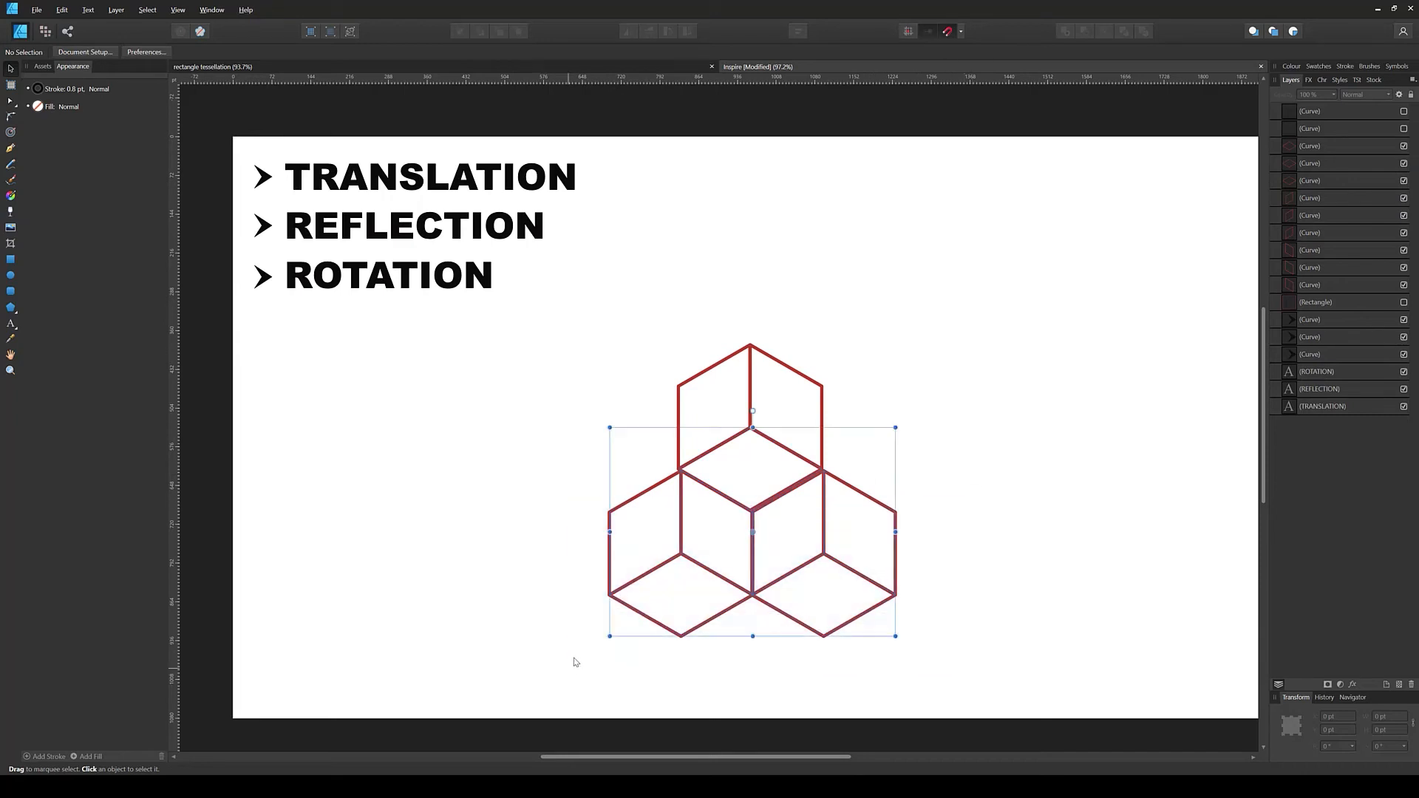
{"action": "left_click_drag", "start_coordinate": [707, 337], "coordinate": [690, 412]}
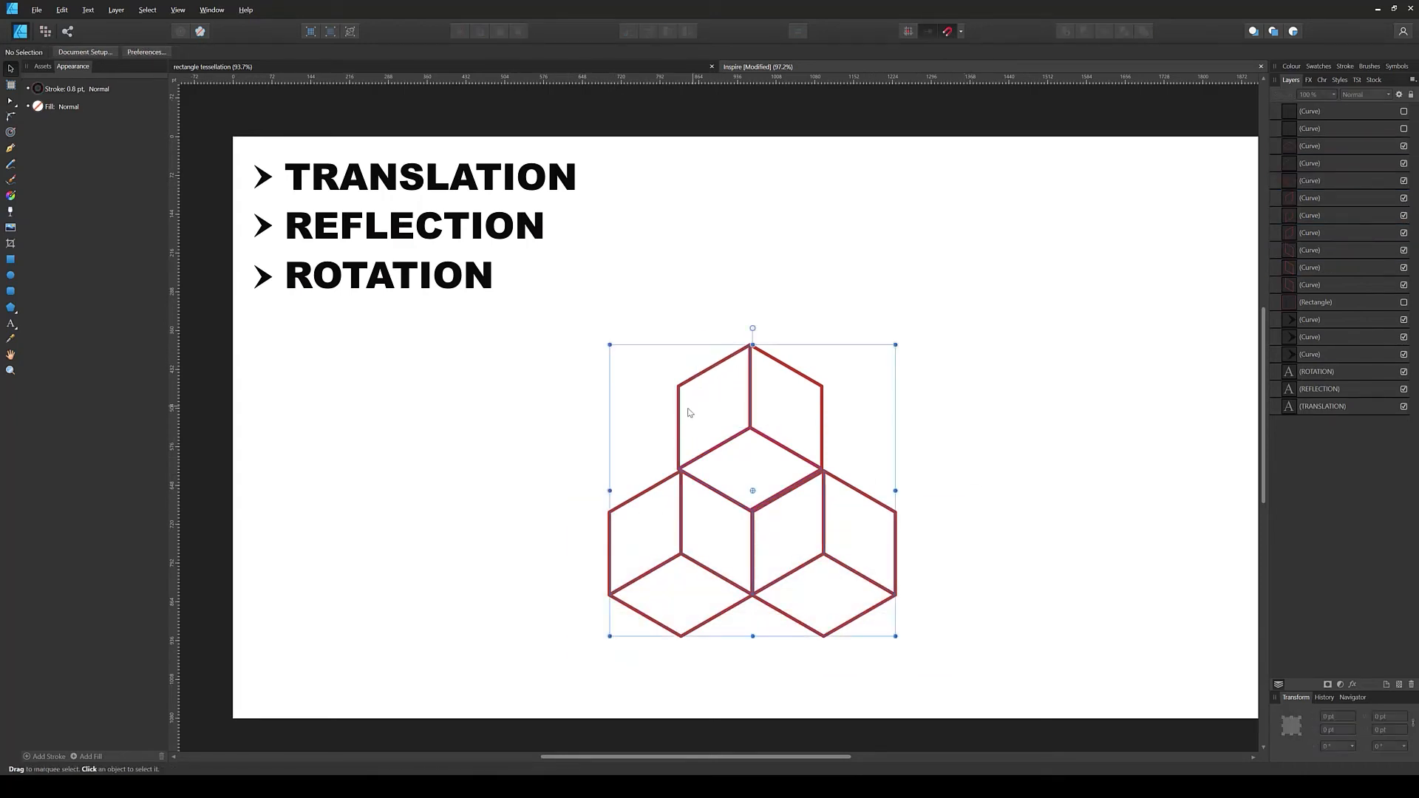
{"action": "mouse_move", "coordinate": [682, 325]}
{"action": "left_mouse_down"}
{"action": "mouse_move", "coordinate": [695, 625]}
{"action": "mouse_move", "coordinate": [663, 657]}
{"action": "left_mouse_up"}
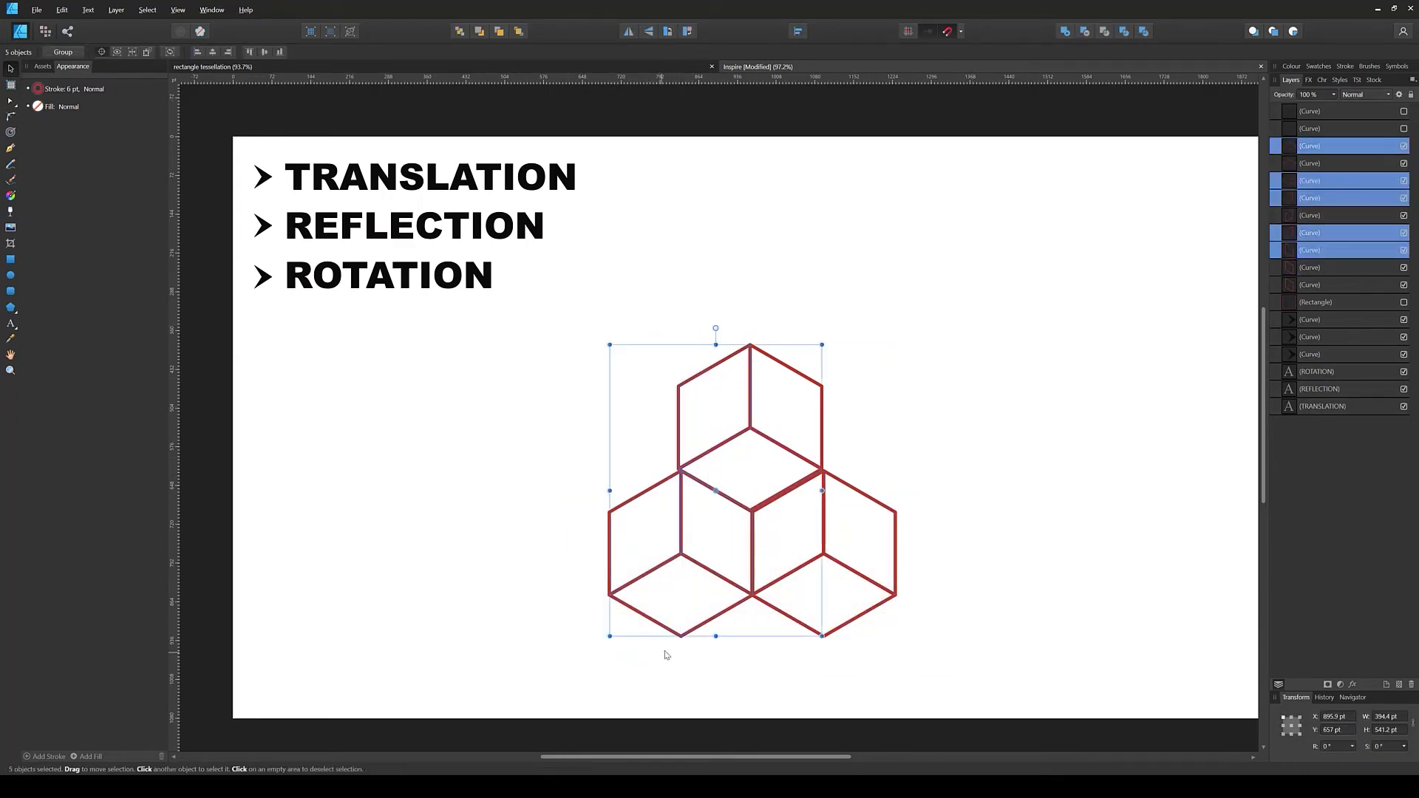
{"action": "key", "text": "Delete"}
{"action": "left_click_drag", "start_coordinate": [722, 498], "coordinate": [957, 621]}
{"action": "key", "text": "Delete"}
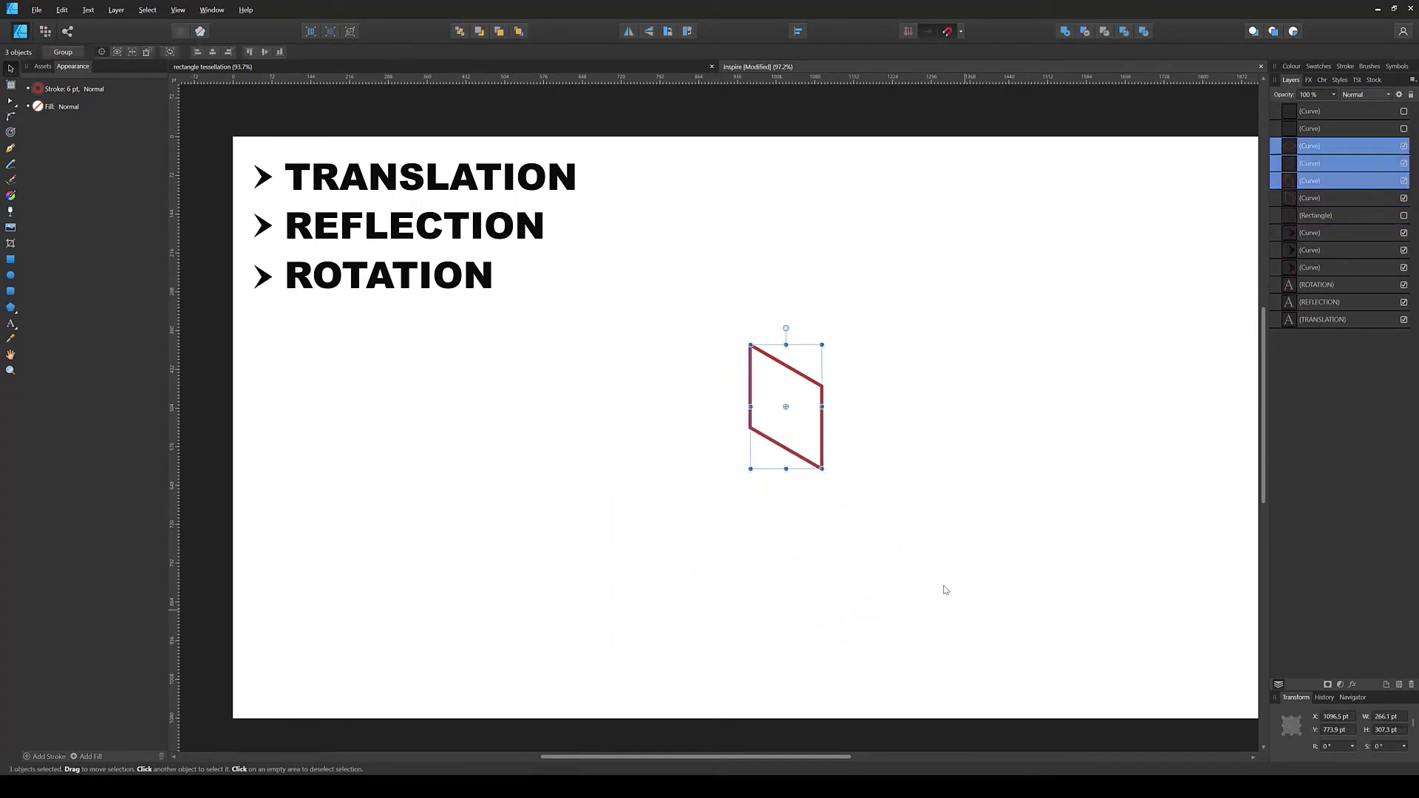
{"action": "left_click", "coordinate": [880, 474]}
{"action": "left_click", "coordinate": [750, 404]}
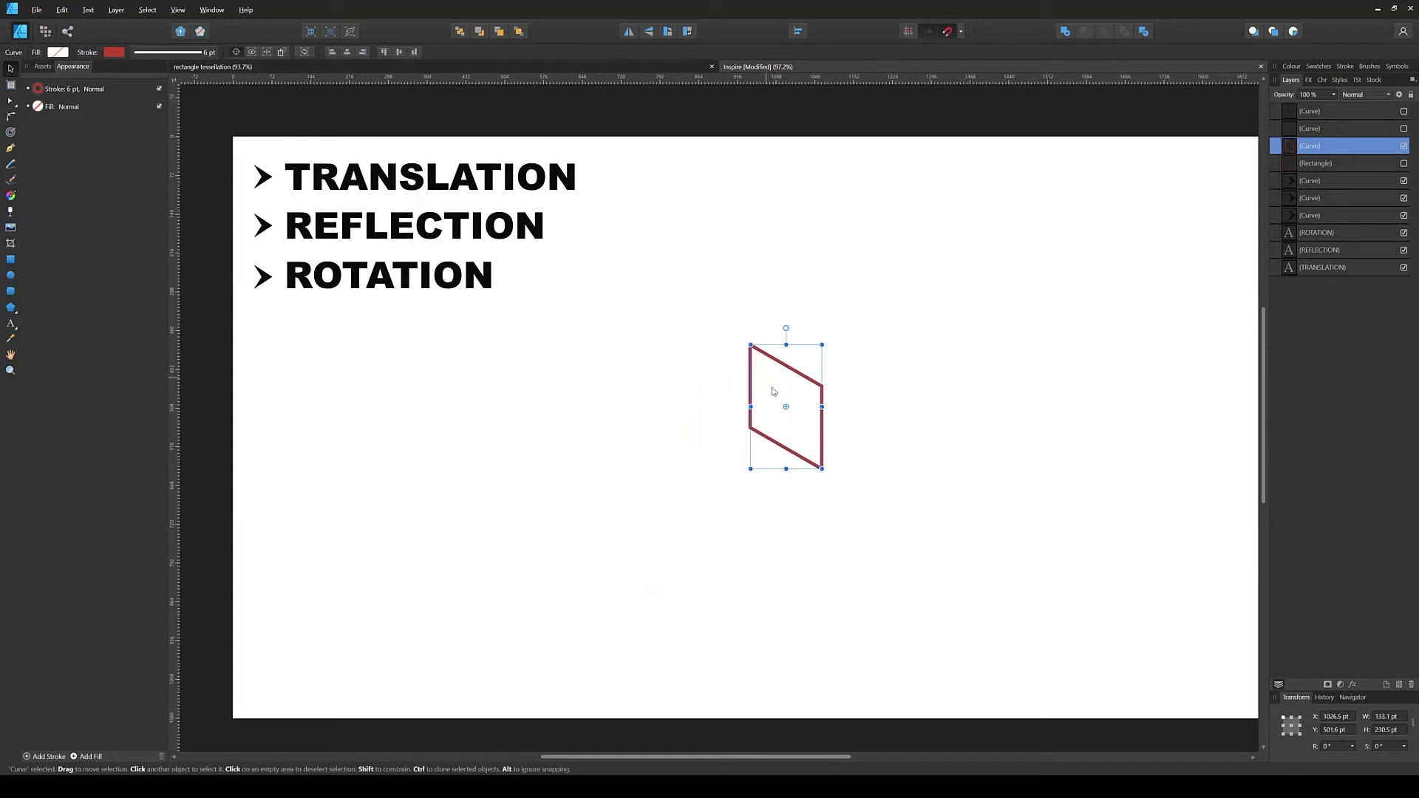
{"action": "left_click", "coordinate": [874, 393]}
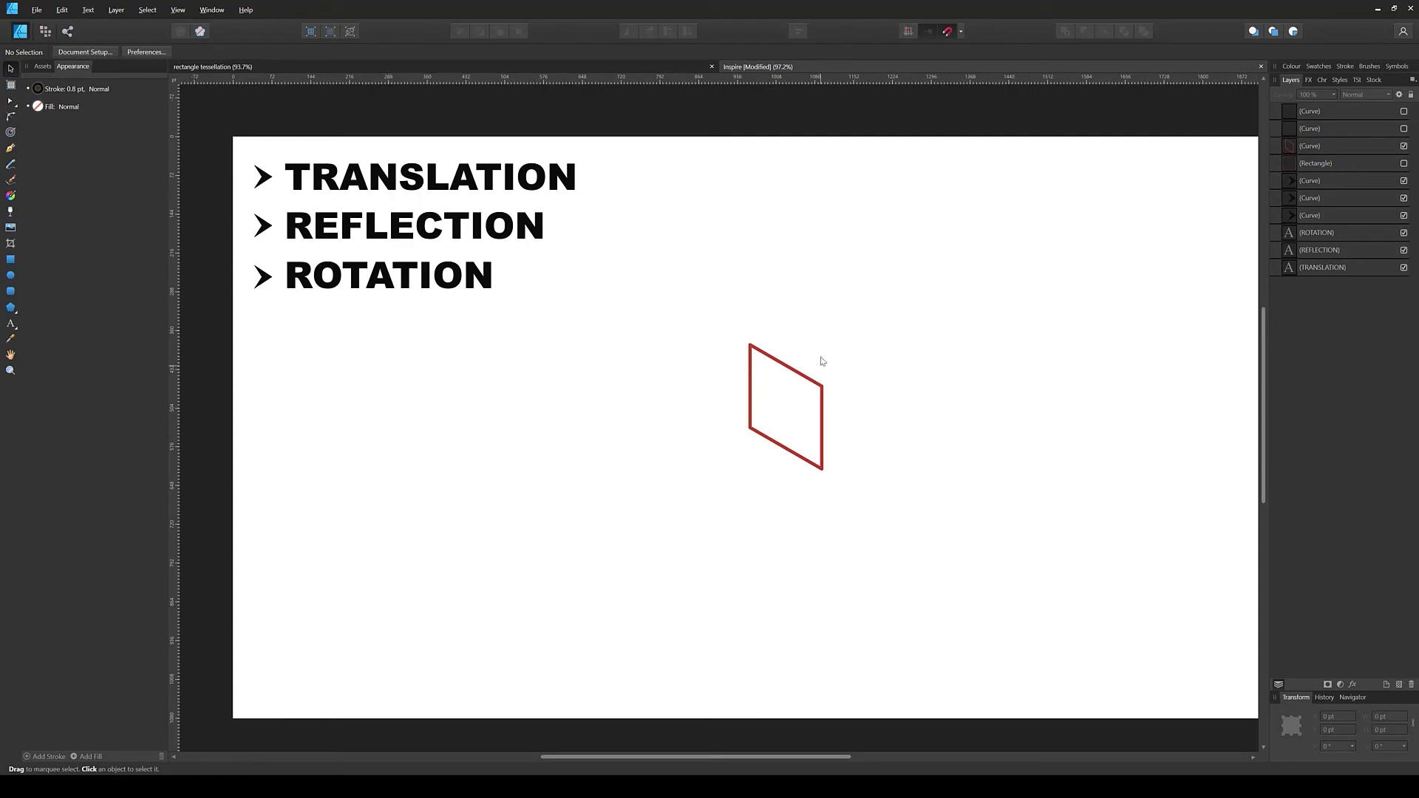
{"action": "left_click", "coordinate": [786, 397]}
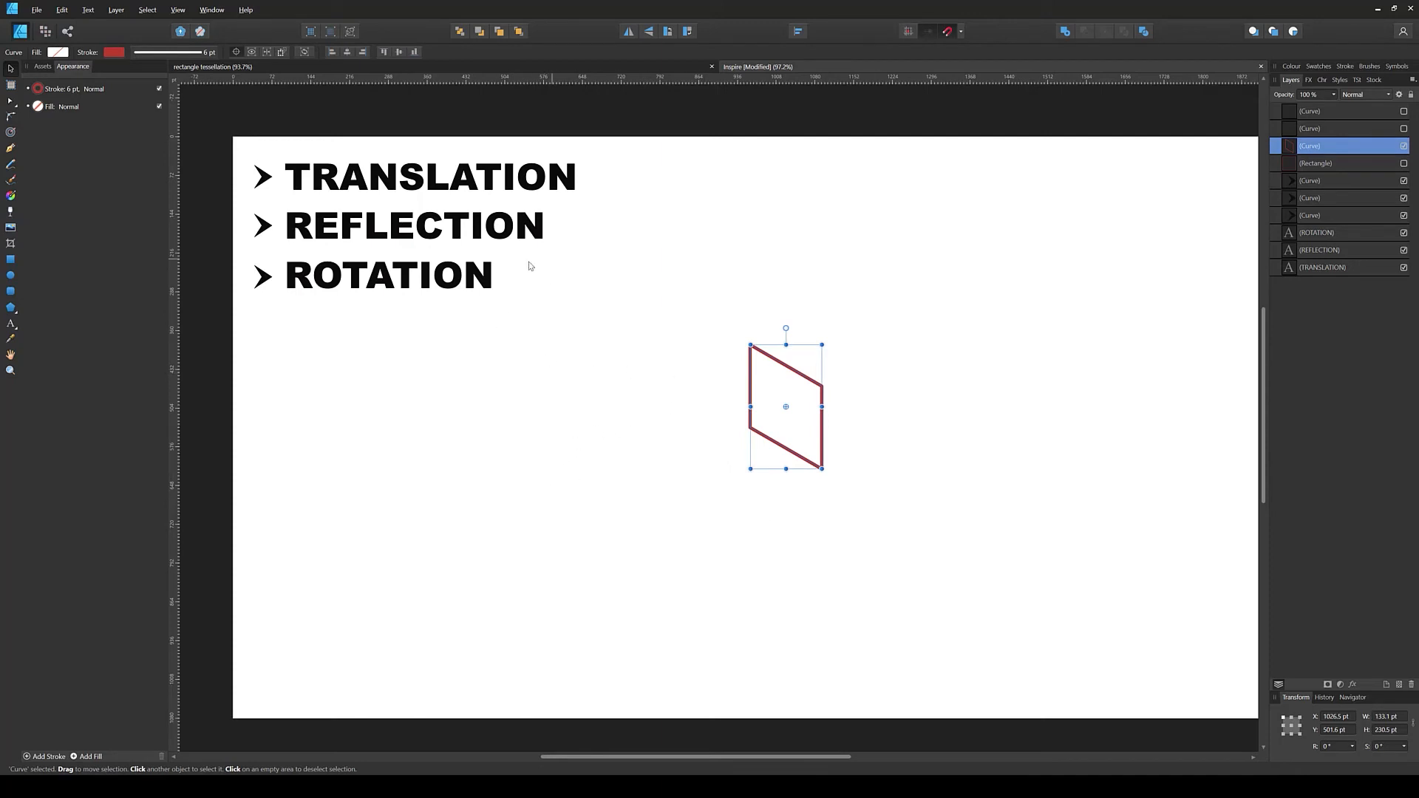
{"action": "left_click", "coordinate": [718, 431]}
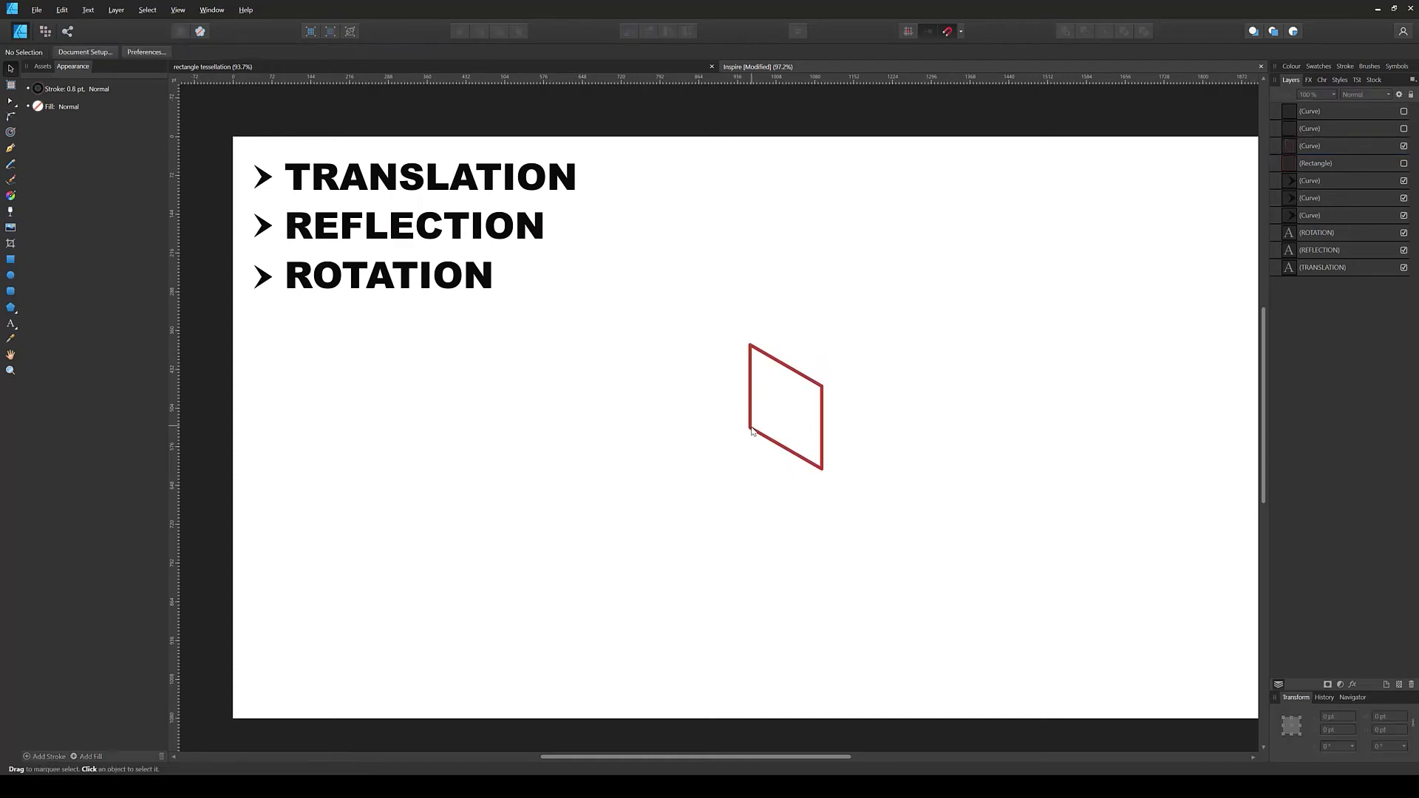
{"action": "left_click_drag", "start_coordinate": [827, 340], "coordinate": [739, 442]}
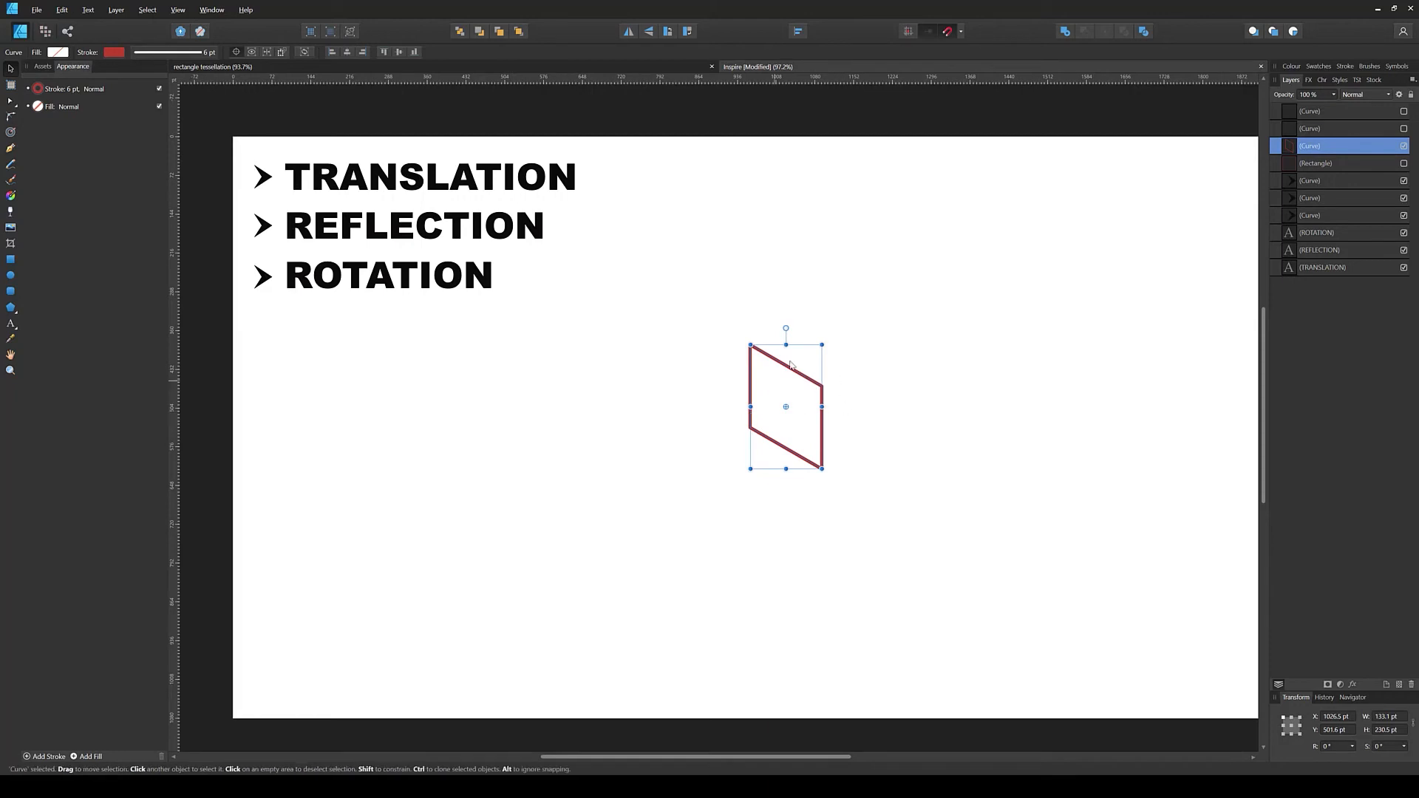
Step: Select the remaining red rhombus and delete it
{"action": "left_click_drag", "start_coordinate": [867, 324], "coordinate": [714, 496]}
{"action": "key", "text": "ctrl+z"}
{"action": "key", "text": "Delete"}
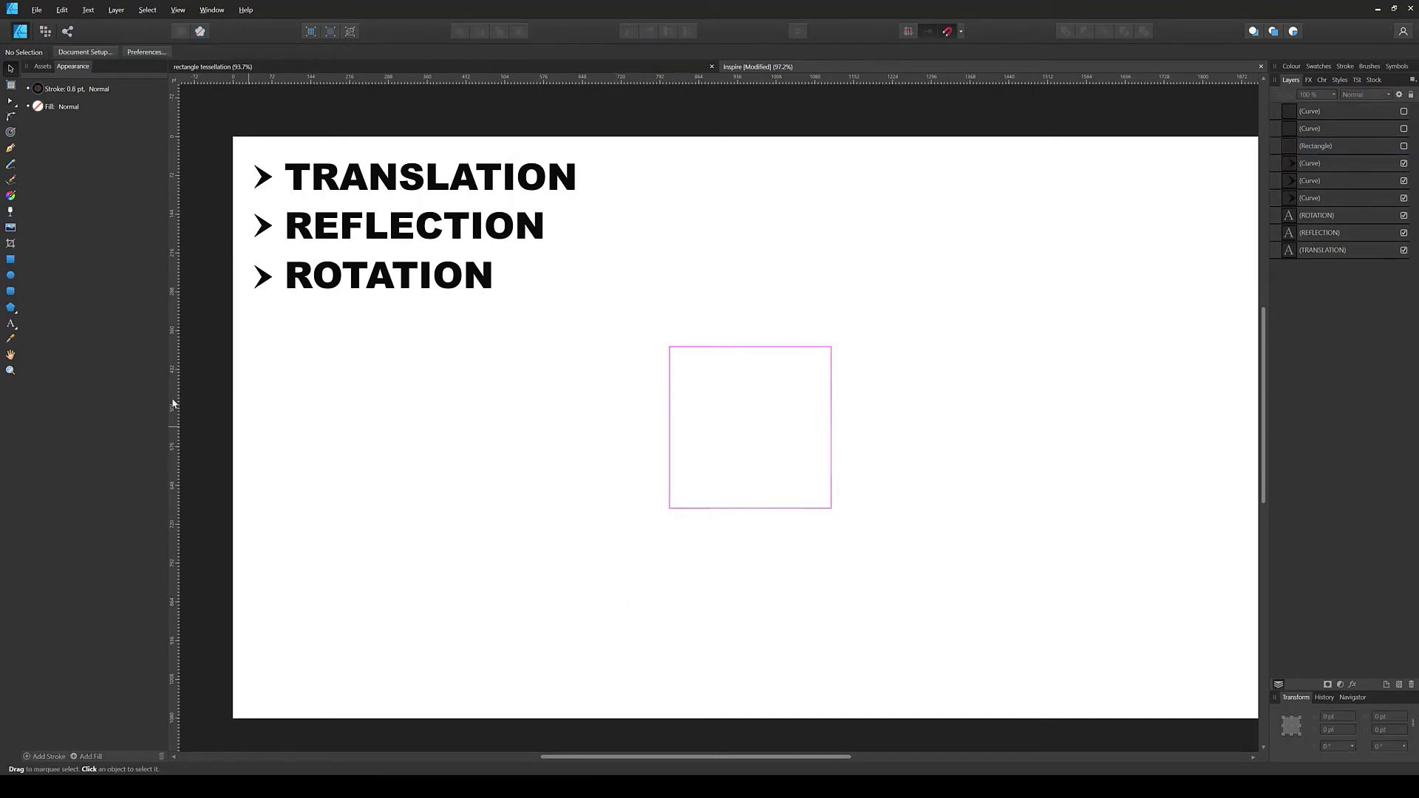
Step: Draw an eight-sided polygon about 258 pt wide with a 3 pt stroke near the page centre
{"action": "left_click", "coordinate": [10, 307]}
{"action": "left_click_drag", "start_coordinate": [690, 371], "coordinate": [819, 517]}
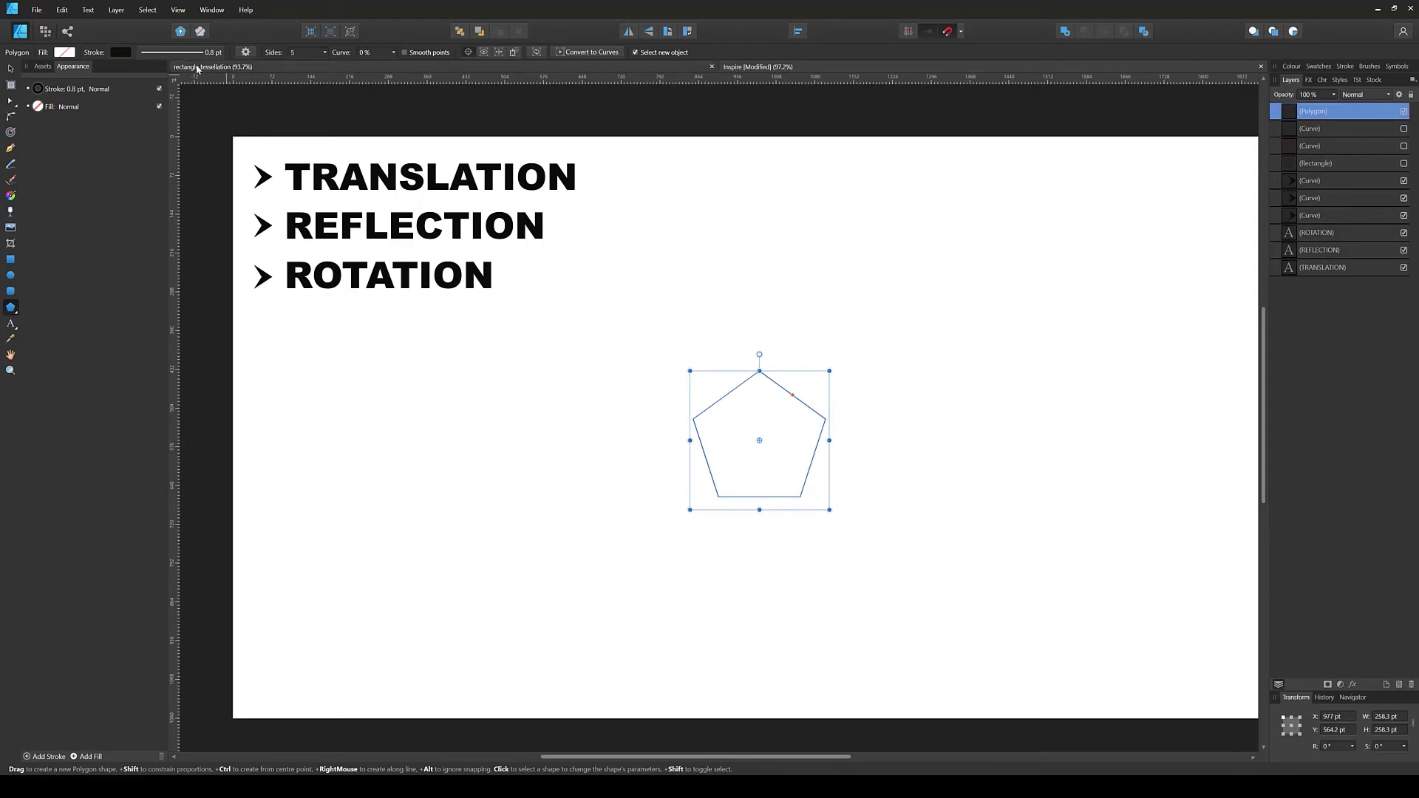
{"action": "left_click", "coordinate": [172, 53]}
{"action": "left_click", "coordinate": [224, 94]}
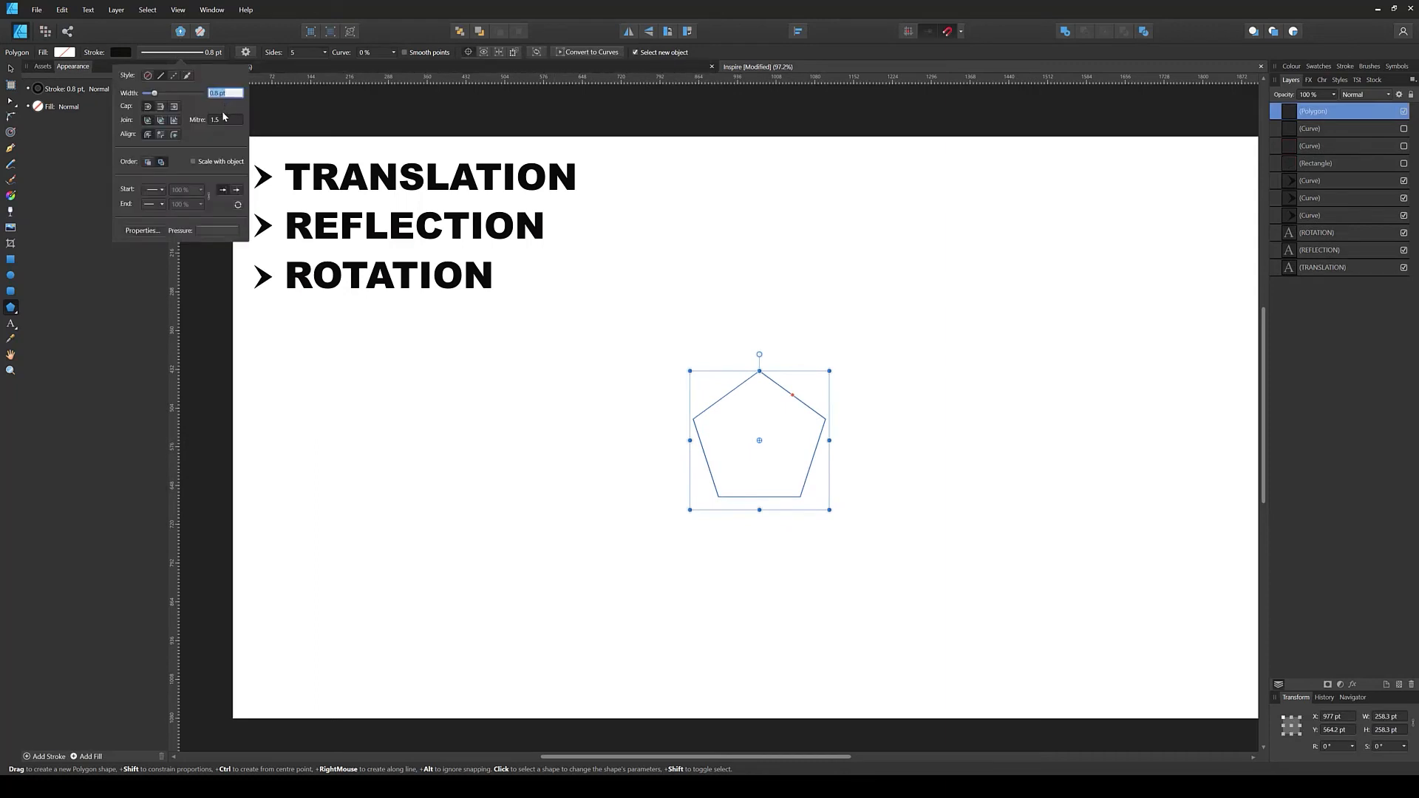
{"action": "type", "text": "3"}
{"action": "key", "text": "Return"}
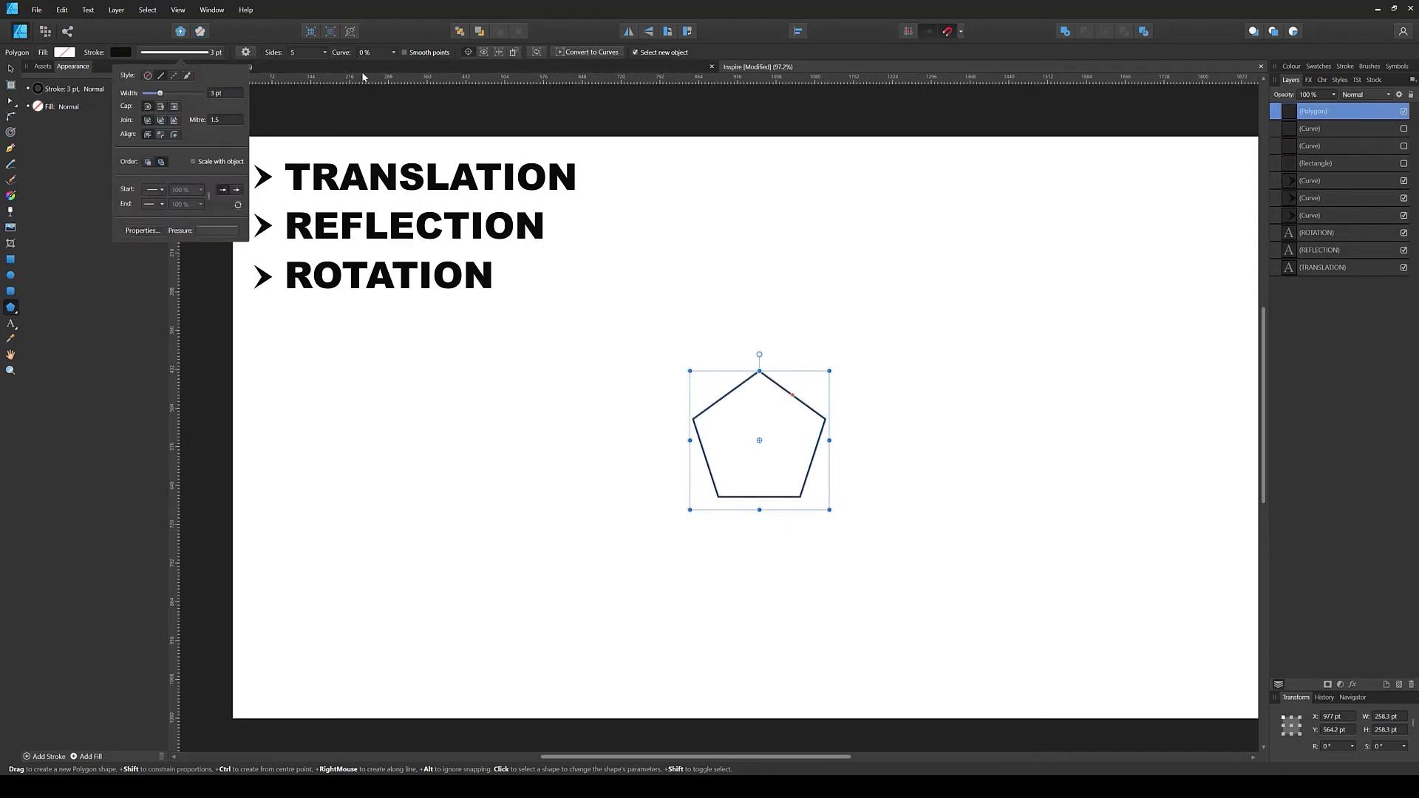
{"action": "left_click", "coordinate": [311, 55]}
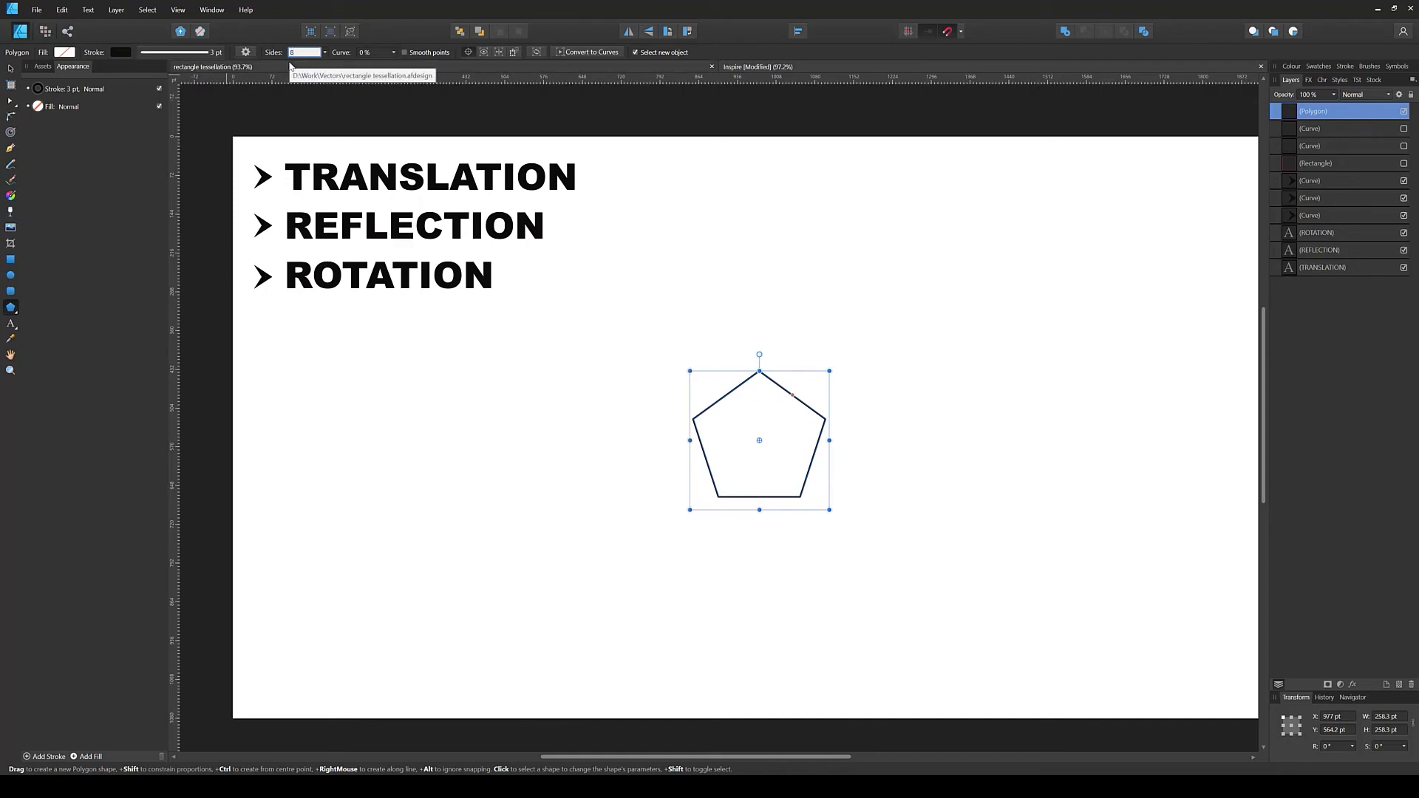
{"action": "key", "text": "Return"}
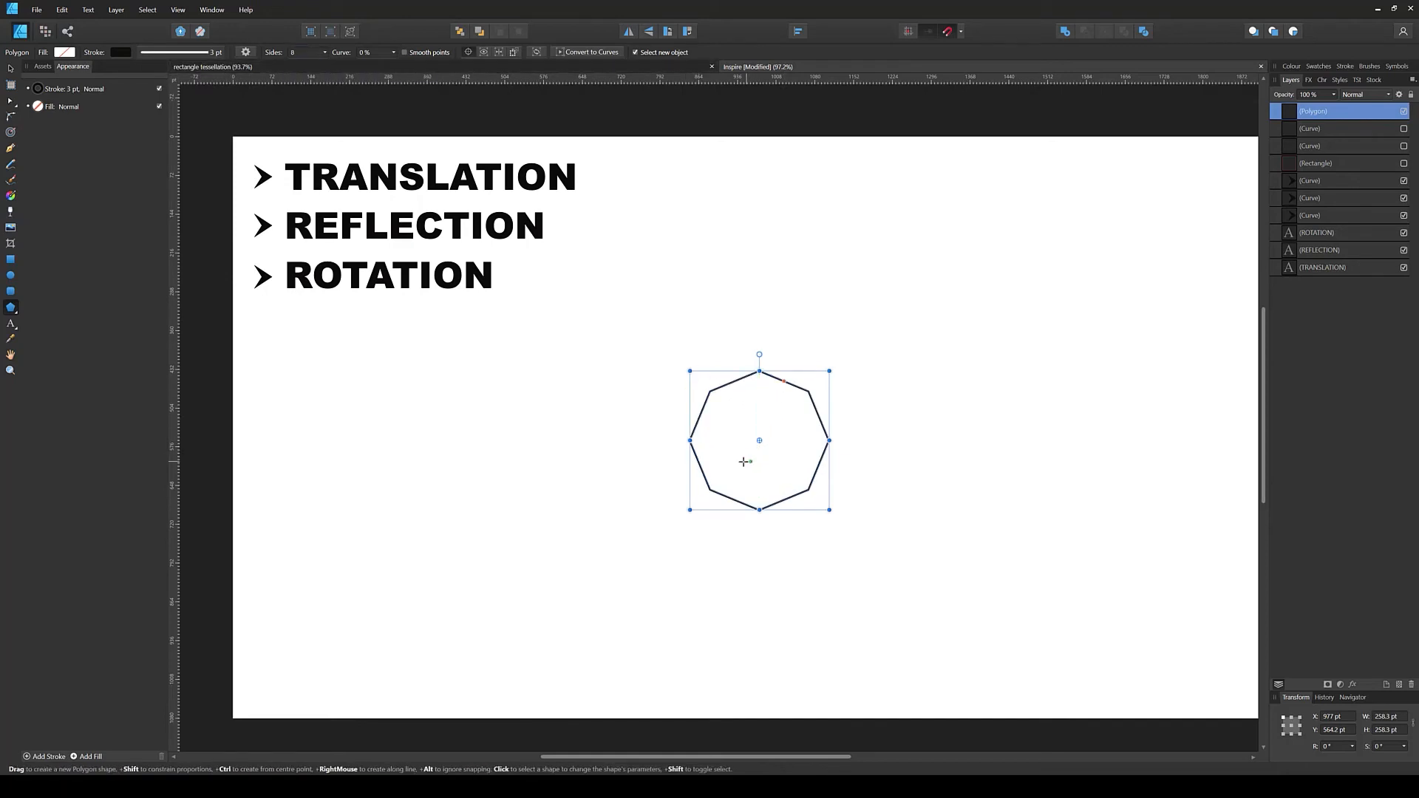
Step: Deselect the octagon and show the two hidden curves that form the crosshair lines
{"action": "left_click", "coordinate": [10, 68]}
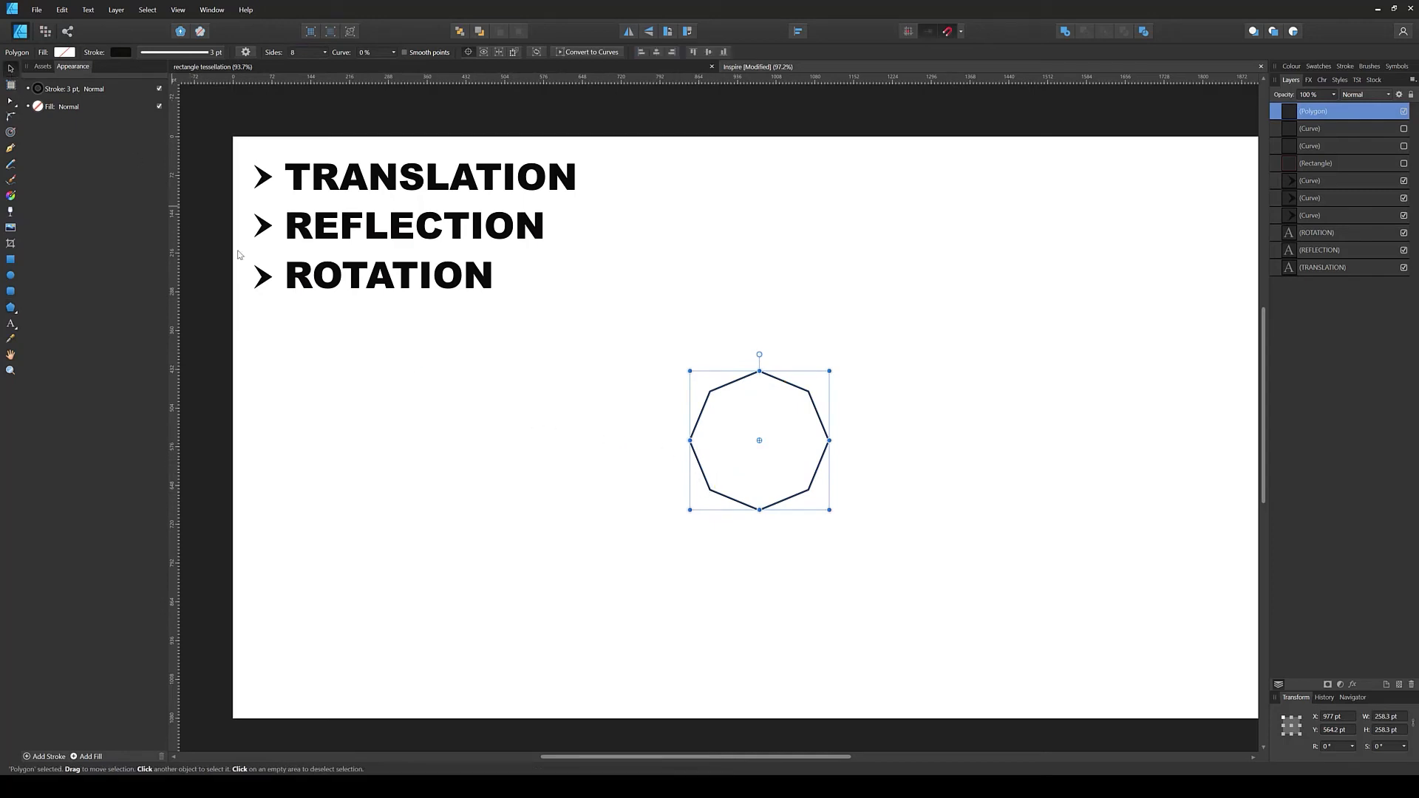
{"action": "left_click", "coordinate": [1065, 371]}
{"action": "left_click", "coordinate": [1404, 128]}
{"action": "left_click", "coordinate": [1404, 146]}
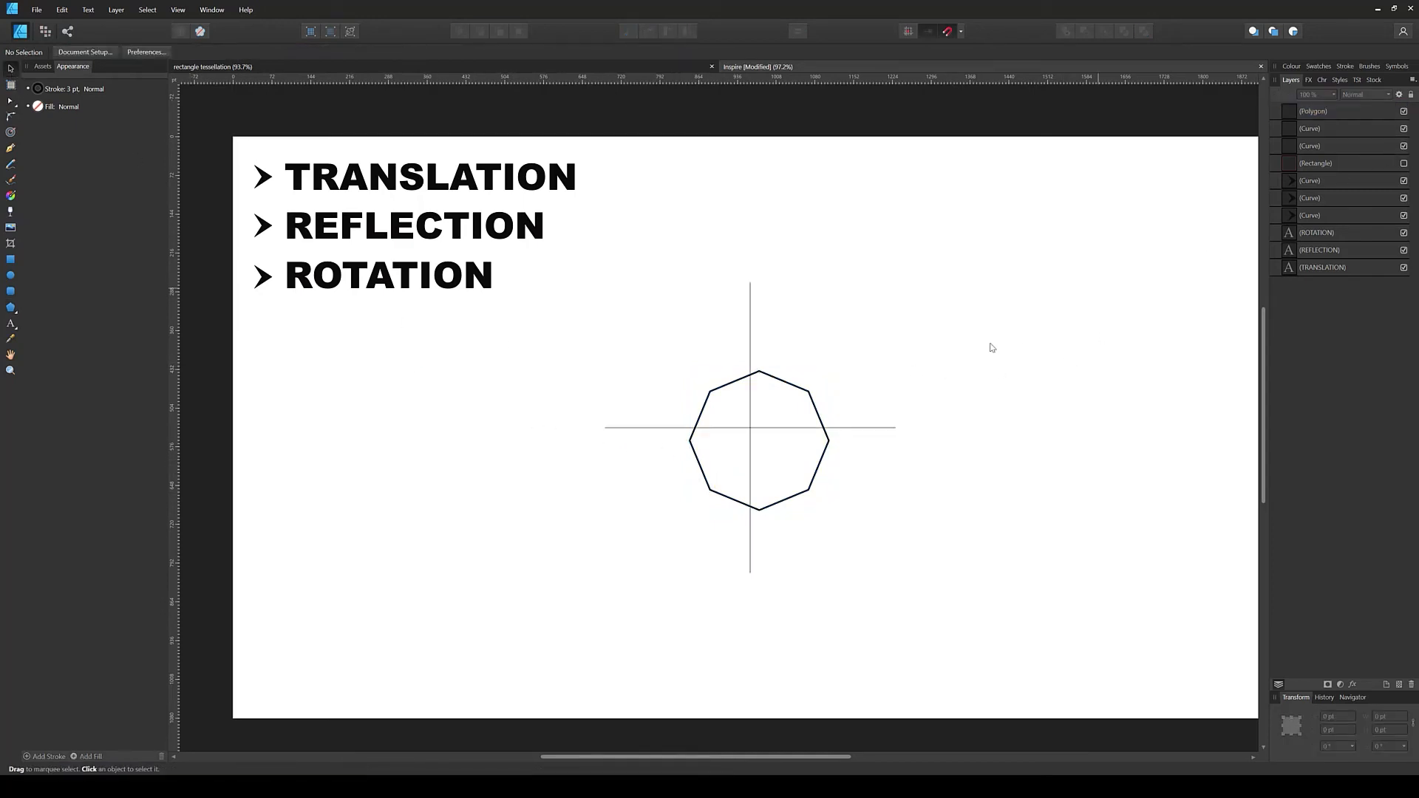
Step: Centre the octagon on the crosshair by aligning it horizontally and vertically to the page
{"action": "left_click_drag", "start_coordinate": [833, 515], "coordinate": [798, 481]}
{"action": "left_click", "coordinate": [656, 51]}
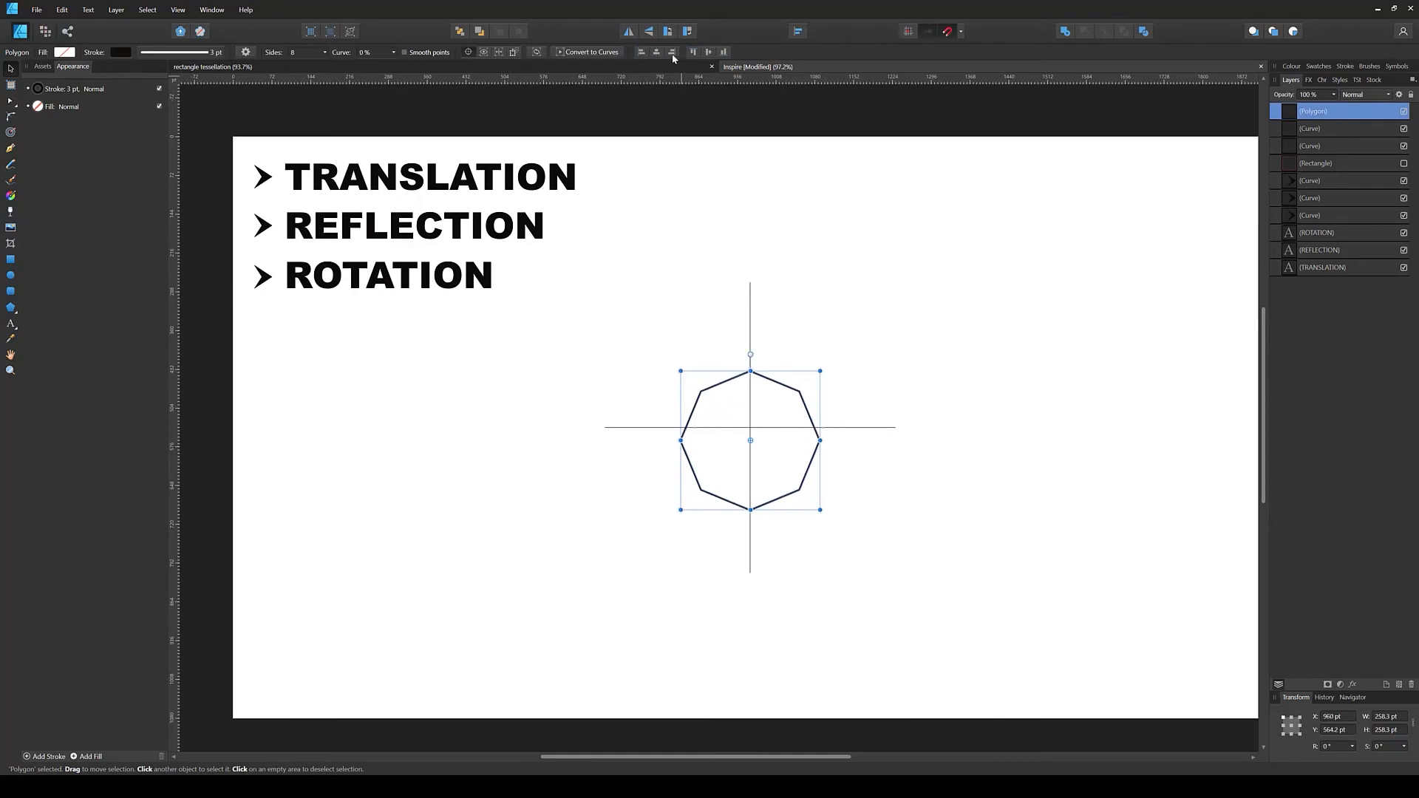
{"action": "left_click", "coordinate": [708, 52]}
{"action": "left_click", "coordinate": [954, 492]}
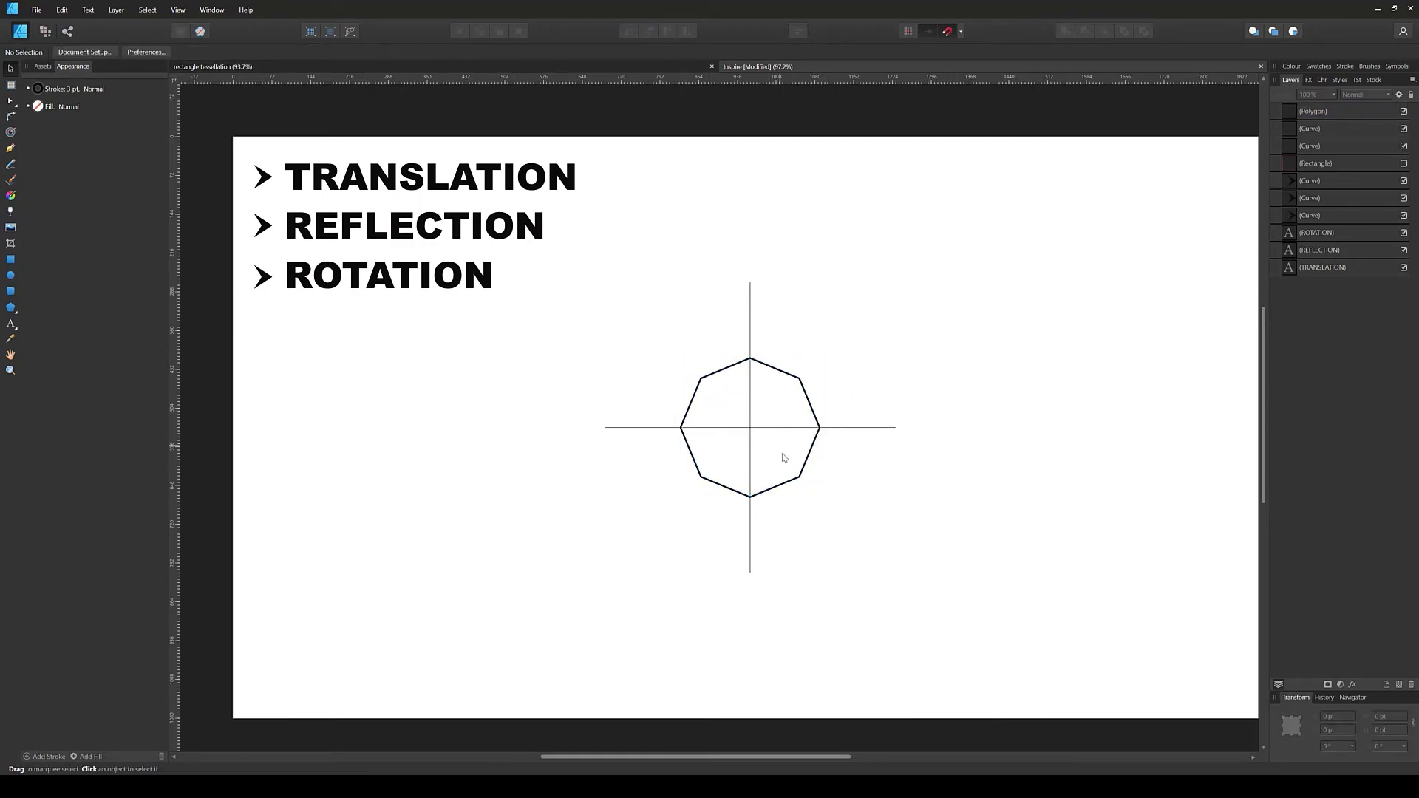
Step: Convert the octagon to curves and move its lower-right node to the centre of the crosshair
{"action": "left_click", "coordinate": [1311, 112]}
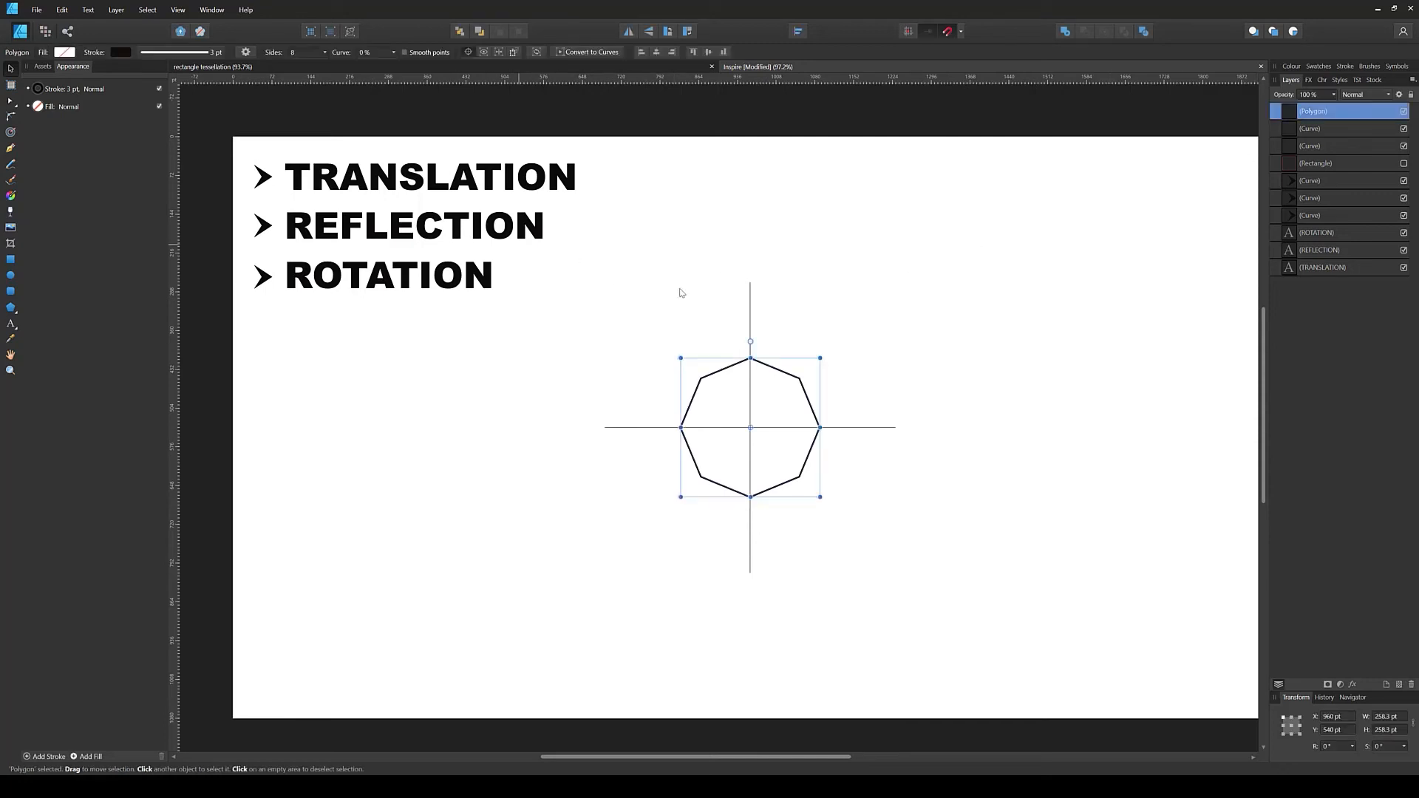
{"action": "left_click", "coordinate": [592, 53]}
{"action": "key", "text": "a"}
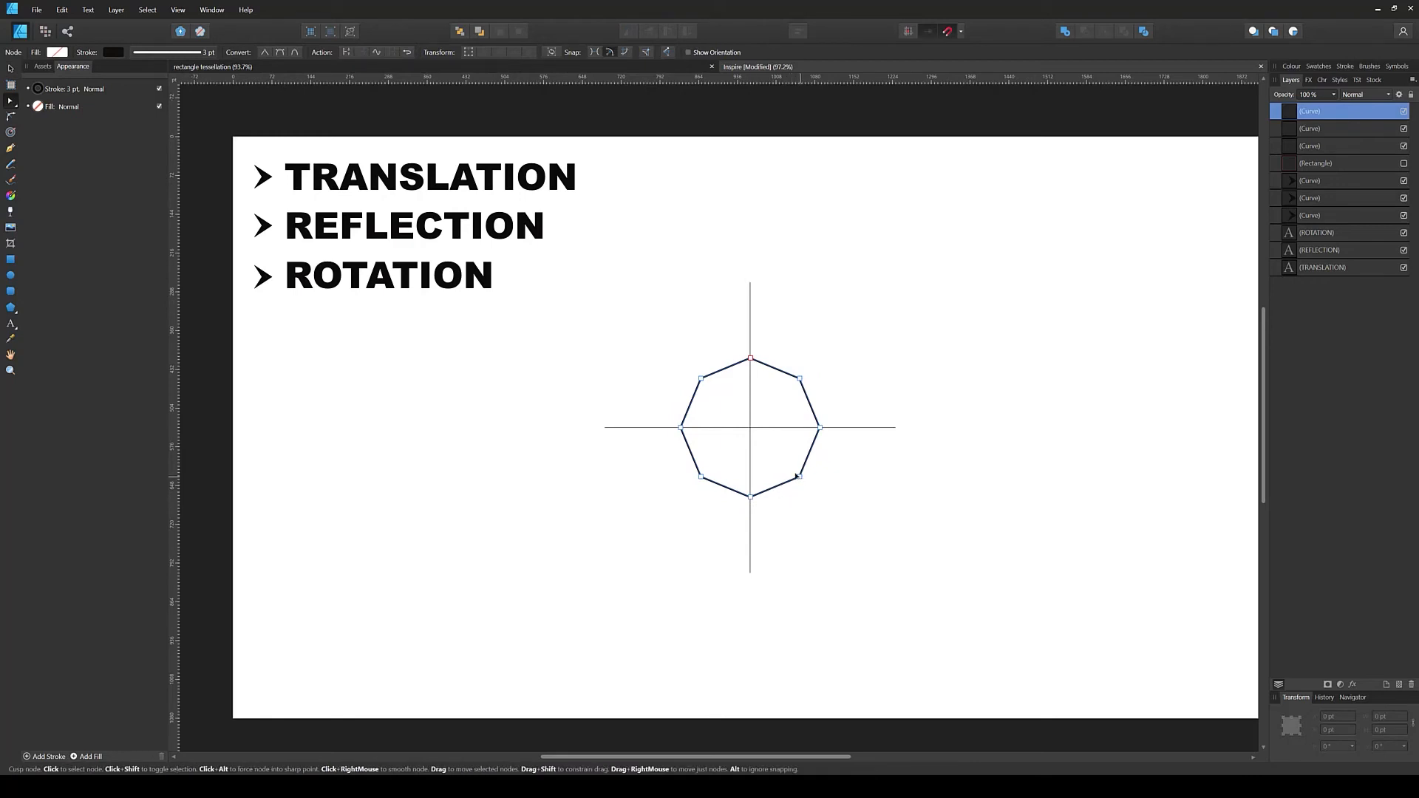
{"action": "left_click_drag", "start_coordinate": [797, 475], "coordinate": [753, 431]}
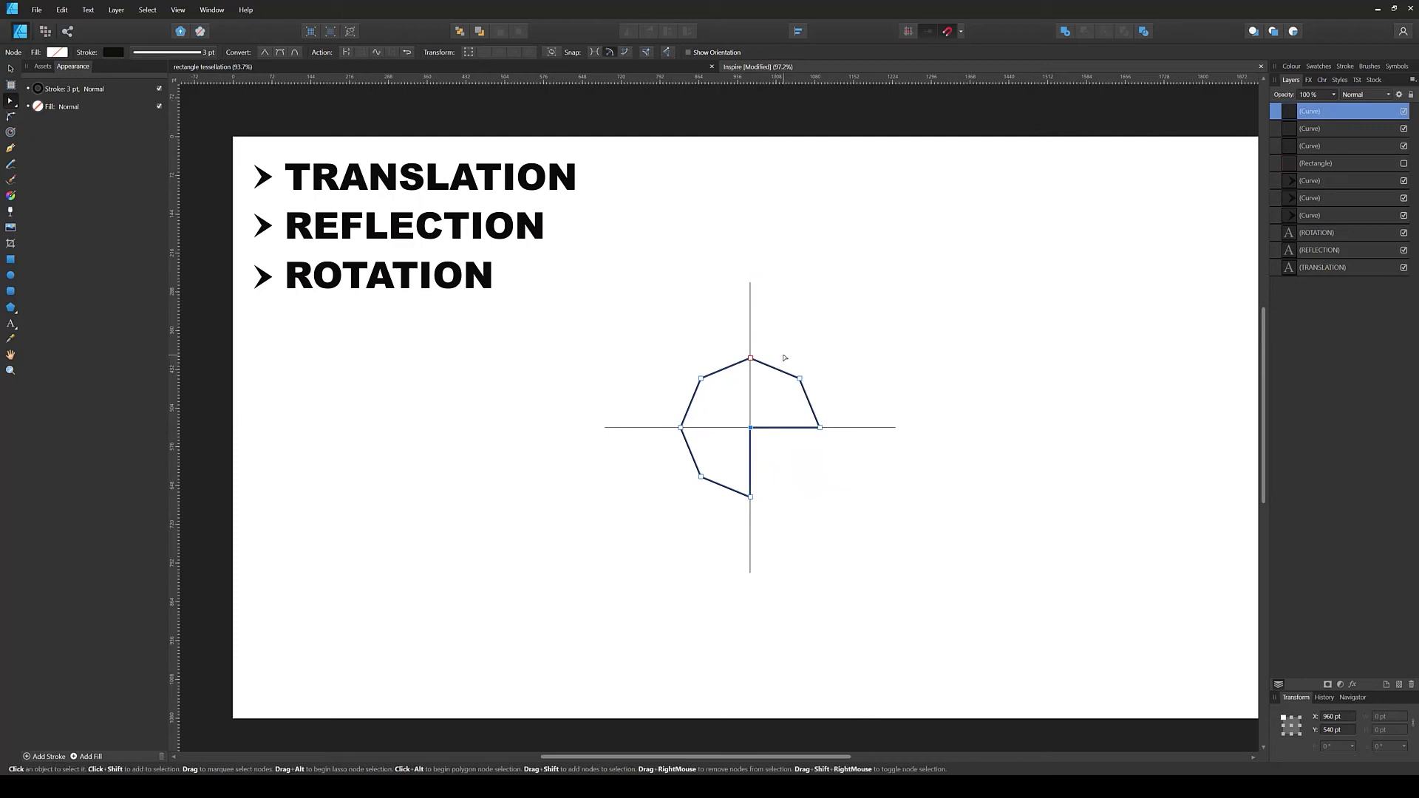
{"action": "left_click_drag", "start_coordinate": [788, 346], "coordinate": [767, 389]}
{"action": "left_click", "coordinate": [783, 466]}
{"action": "left_click_drag", "start_coordinate": [756, 387], "coordinate": [757, 395]}
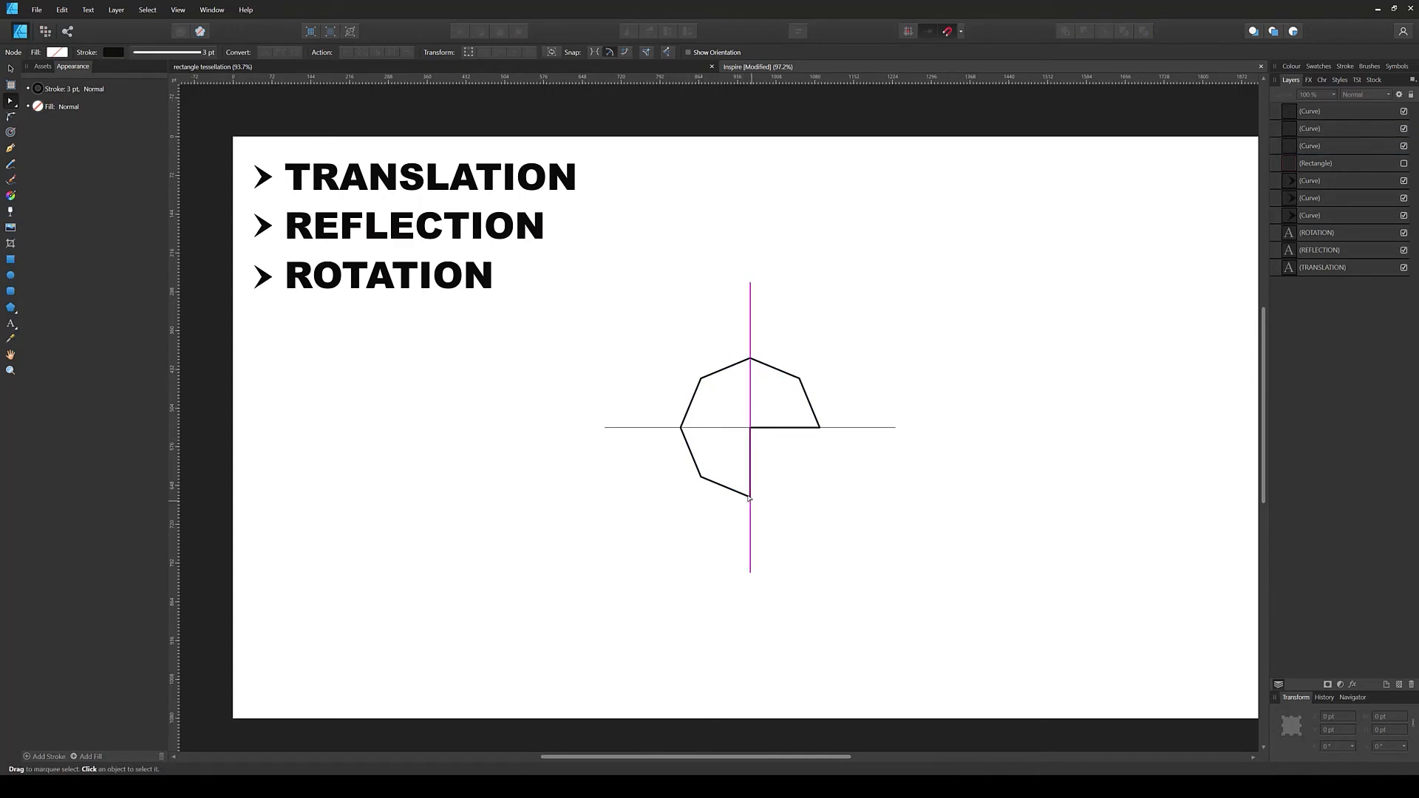
Step: Delete the octagon's bottom, lower-left, left and upper-left nodes to leave only its upper-right quarter
{"action": "left_click", "coordinate": [749, 497]}
{"action": "key", "text": "Delete"}
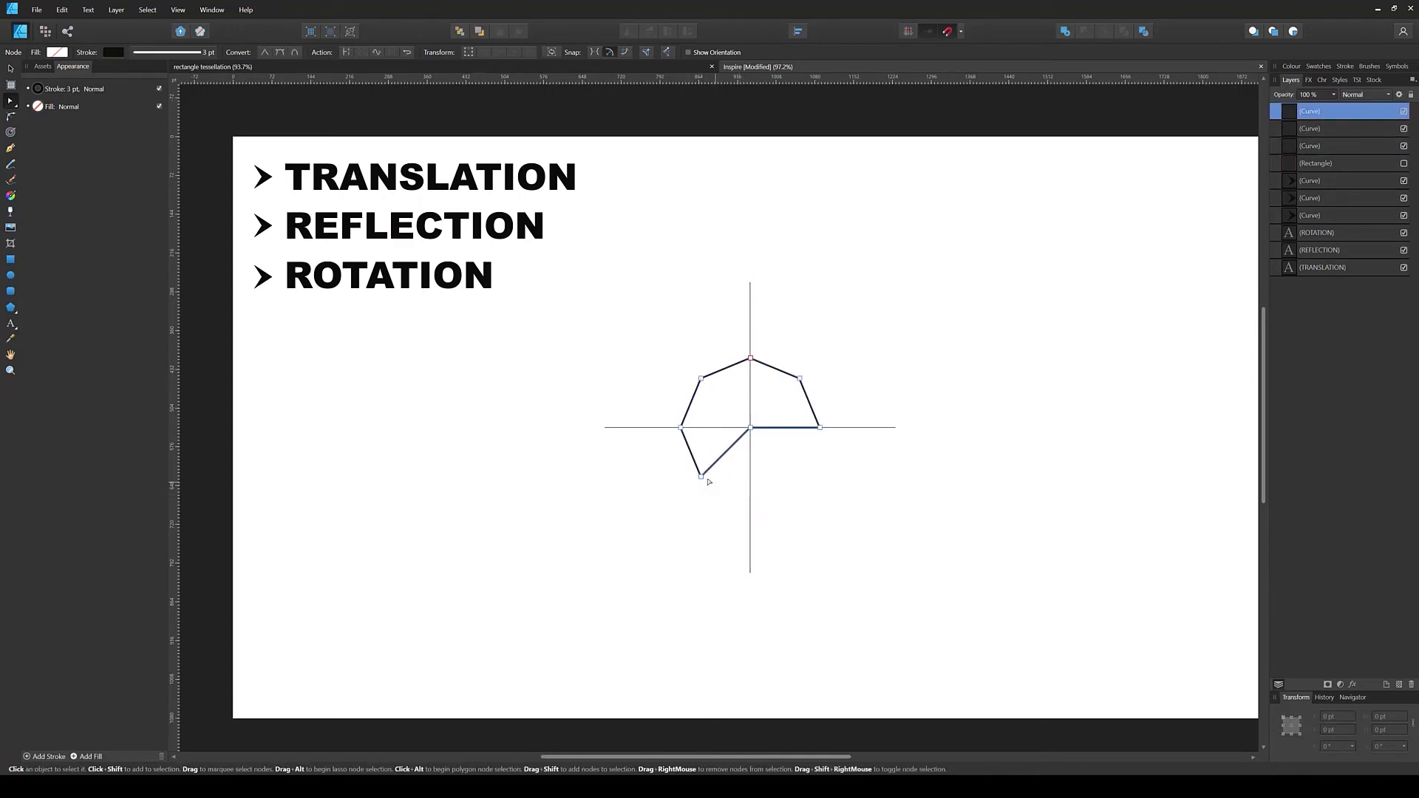
{"action": "left_click_drag", "start_coordinate": [686, 459], "coordinate": [729, 502]}
{"action": "key", "text": "Delete"}
{"action": "left_click_drag", "start_coordinate": [675, 412], "coordinate": [684, 440]}
{"action": "key", "text": "Delete"}
{"action": "left_click_drag", "start_coordinate": [693, 370], "coordinate": [706, 384]}
{"action": "key", "text": "Delete"}
{"action": "left_click", "coordinate": [757, 394]}
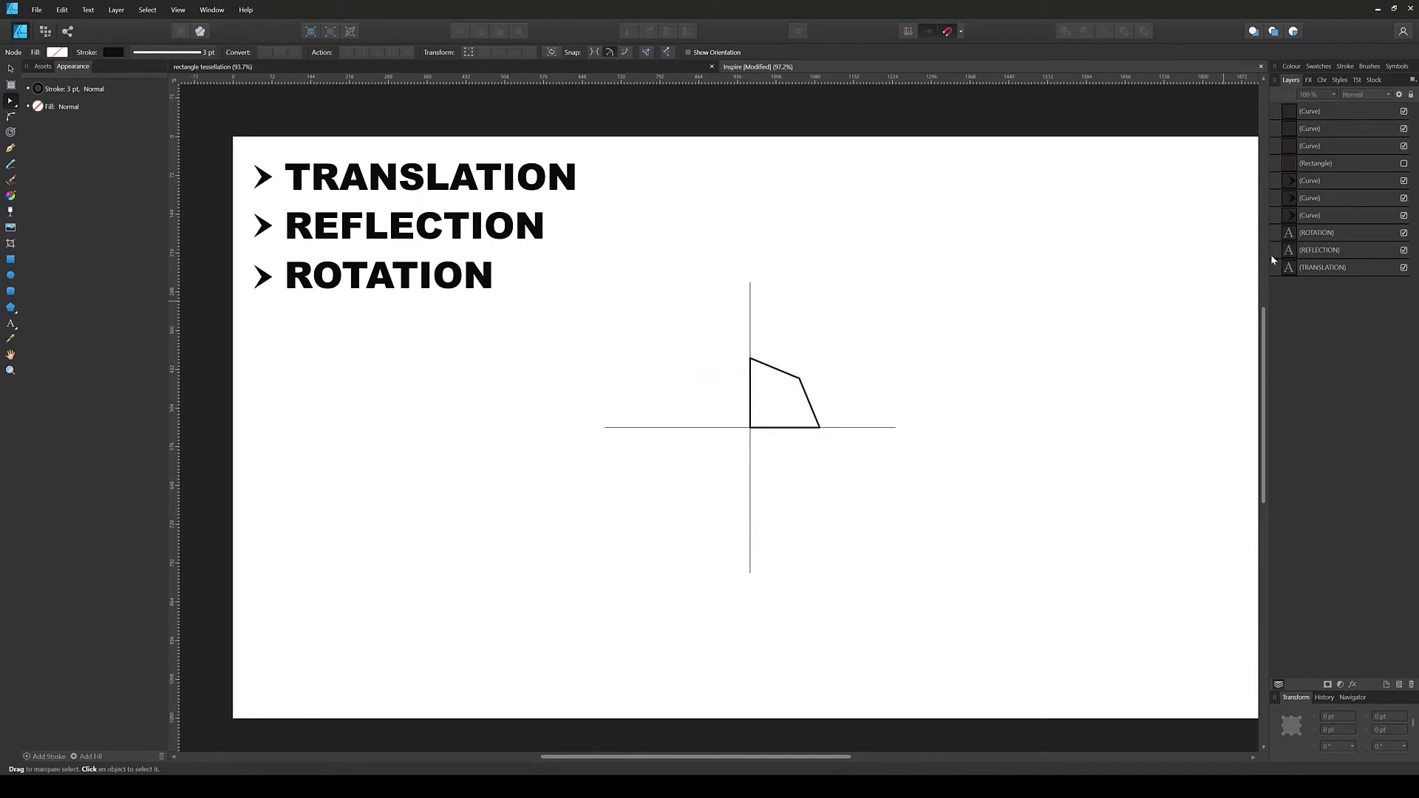
Step: Hide the two crosshair lines, keep the quarter shape visible and deselect it
{"action": "left_click", "coordinate": [1404, 111]}
{"action": "left_click", "coordinate": [1390, 113]}
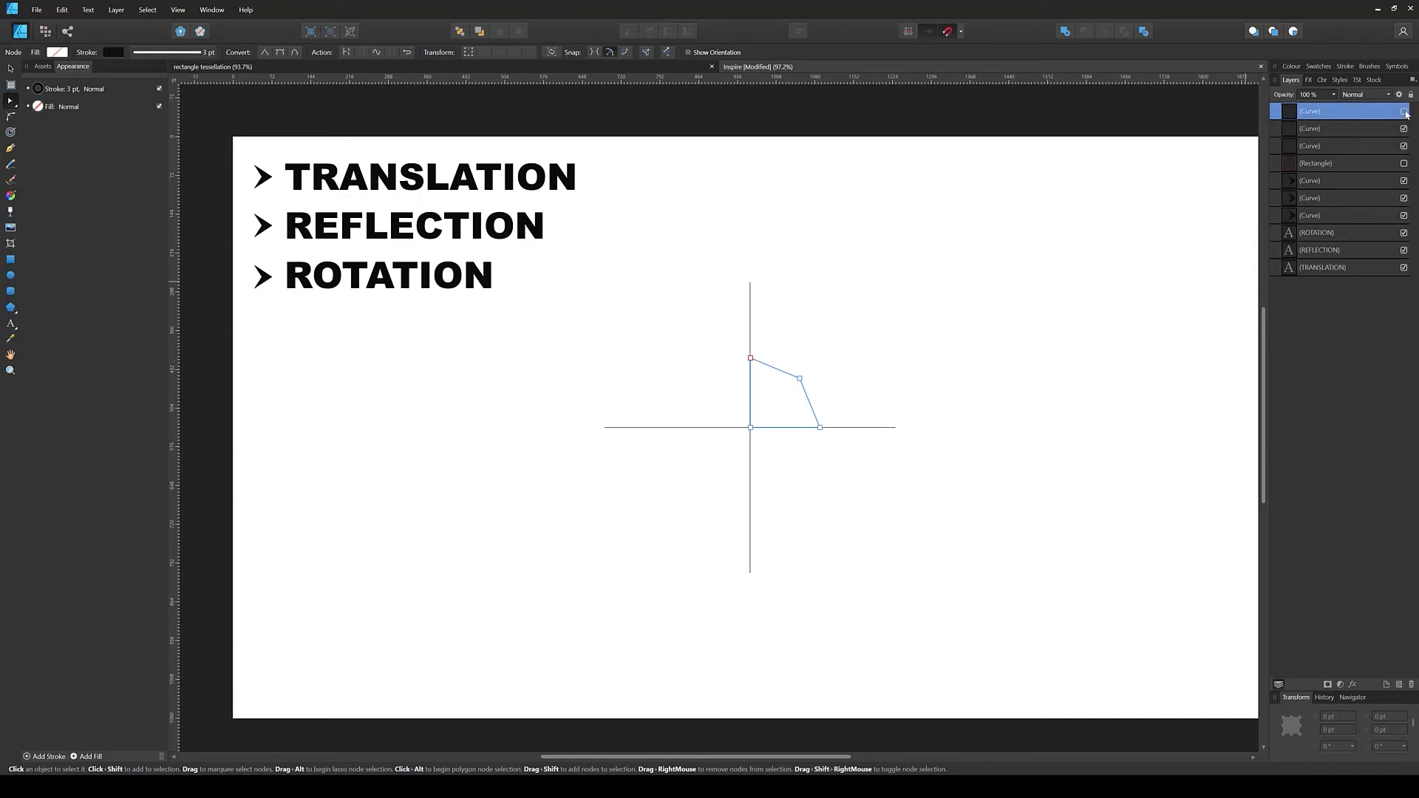
{"action": "left_click", "coordinate": [1404, 111]}
{"action": "left_click", "coordinate": [1404, 128]}
{"action": "left_click", "coordinate": [1404, 146]}
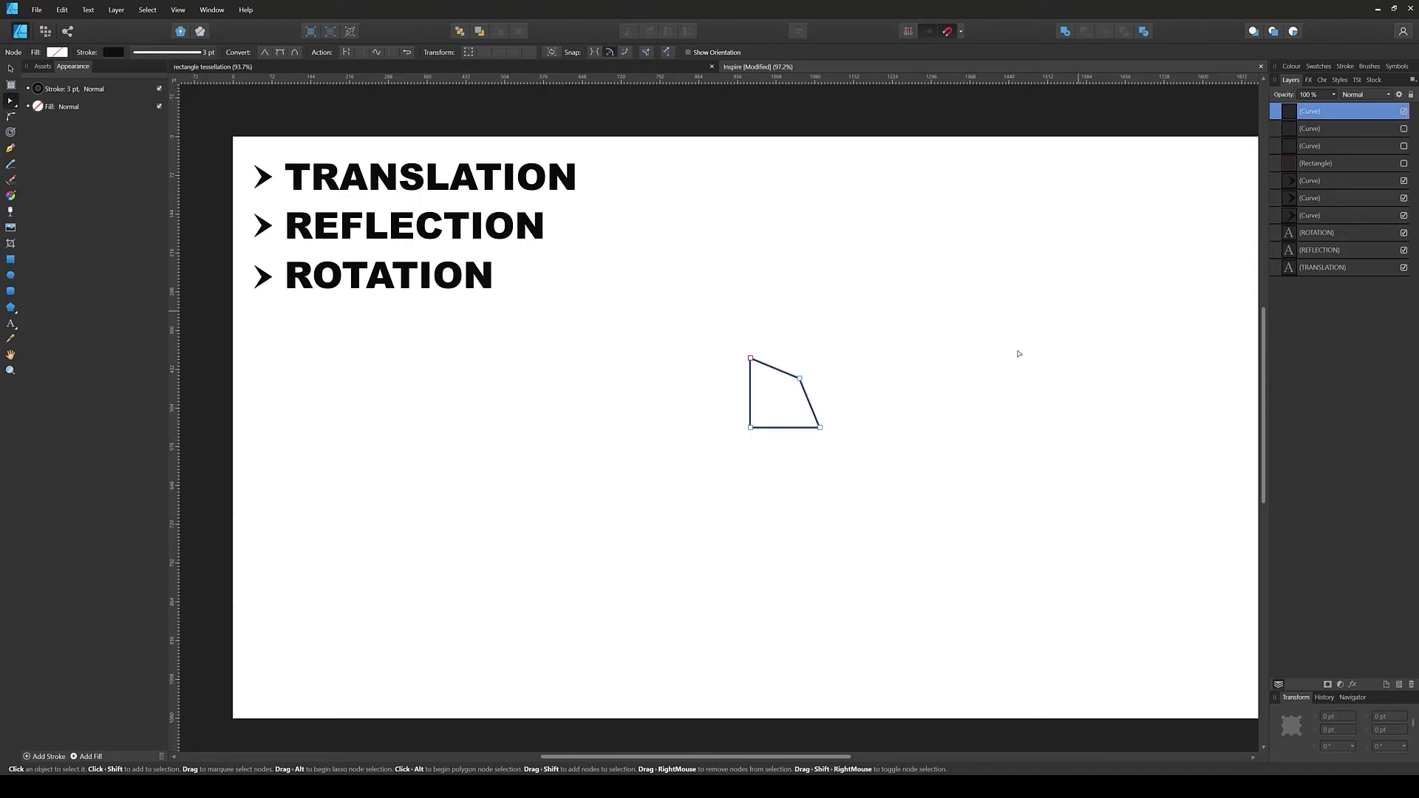
{"action": "left_click", "coordinate": [769, 385]}
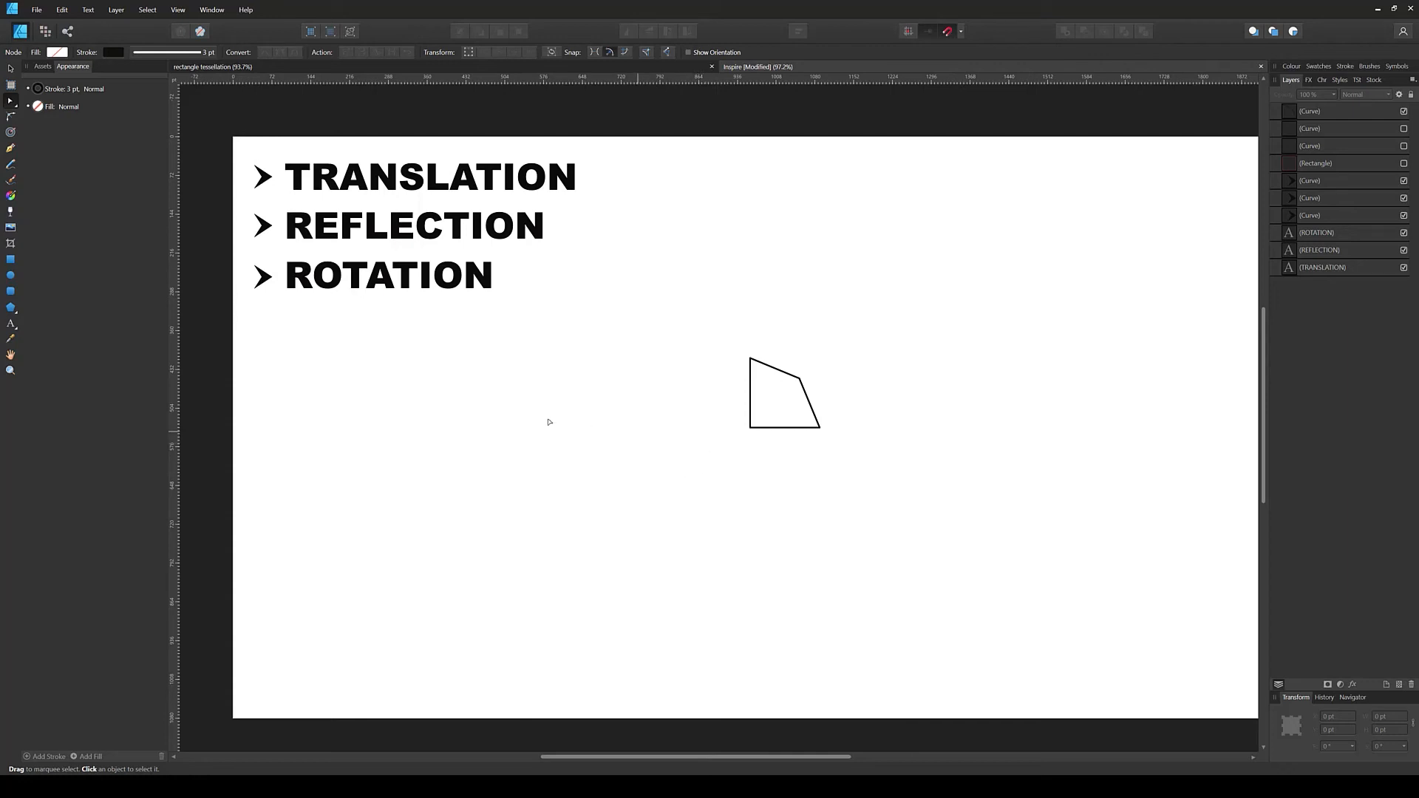
Step: Copy the quarter shape three times in 90° rotations around its lower-left corner to rebuild the full octagon
{"action": "left_click", "coordinate": [11, 69]}
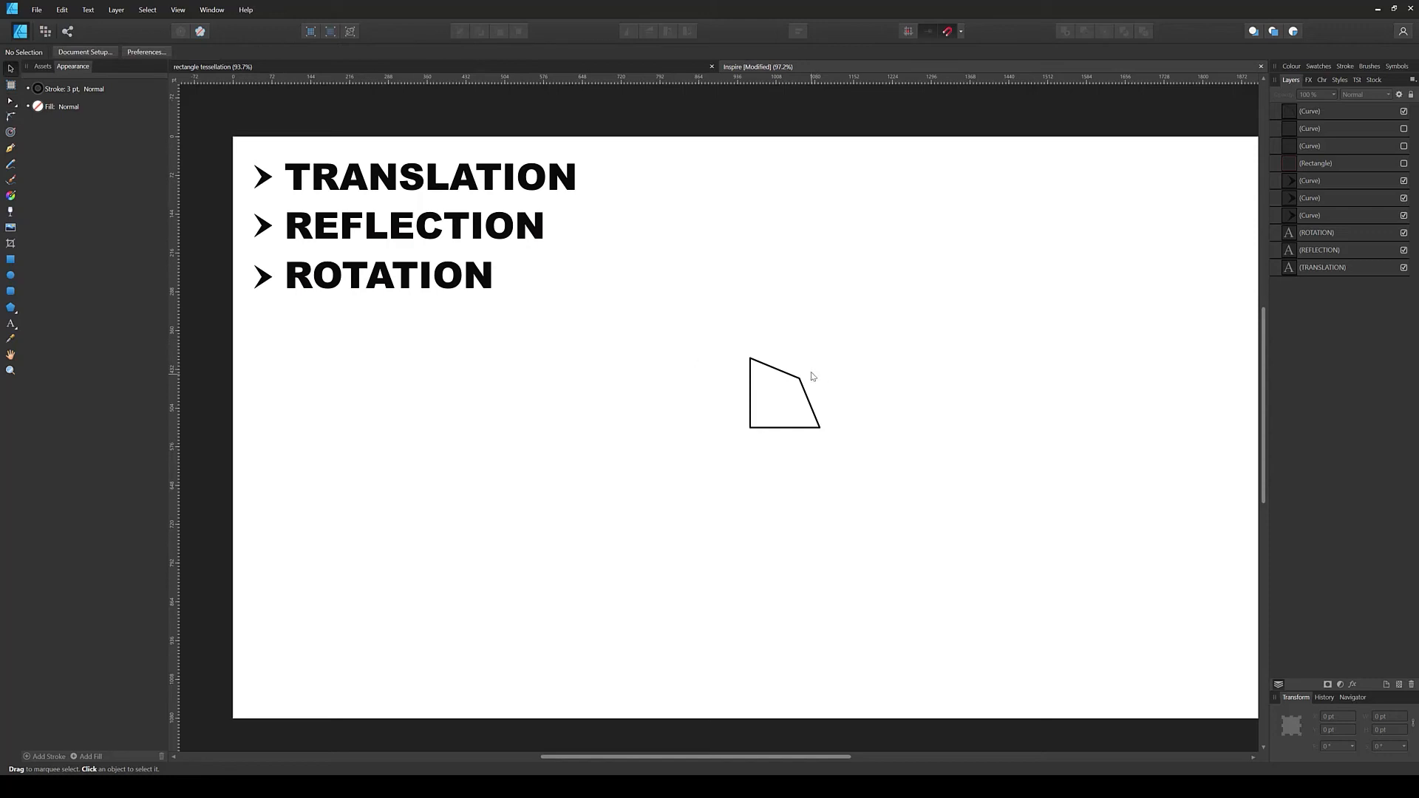
{"action": "left_click_drag", "start_coordinate": [836, 328], "coordinate": [719, 455]}
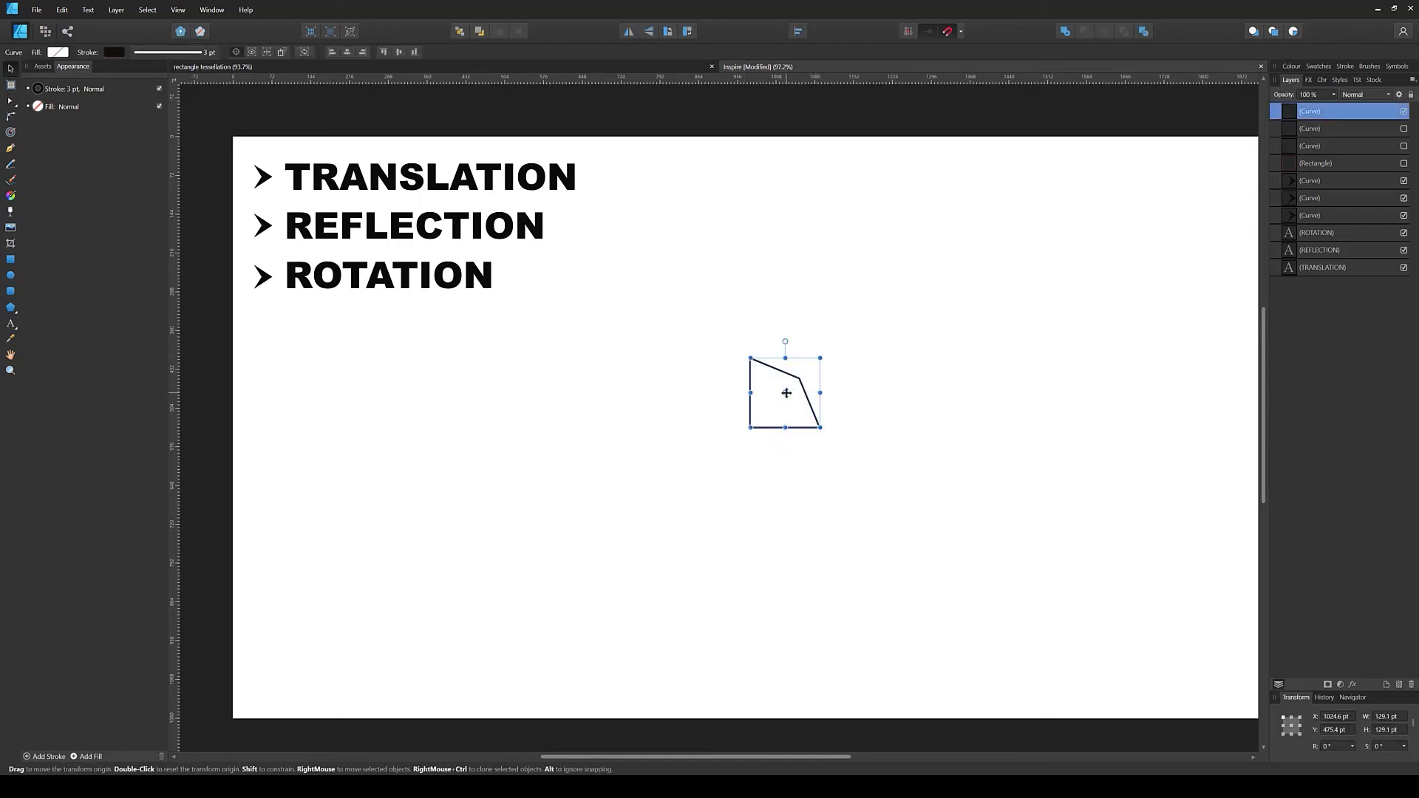
{"action": "left_click_drag", "start_coordinate": [787, 393], "coordinate": [751, 427]}
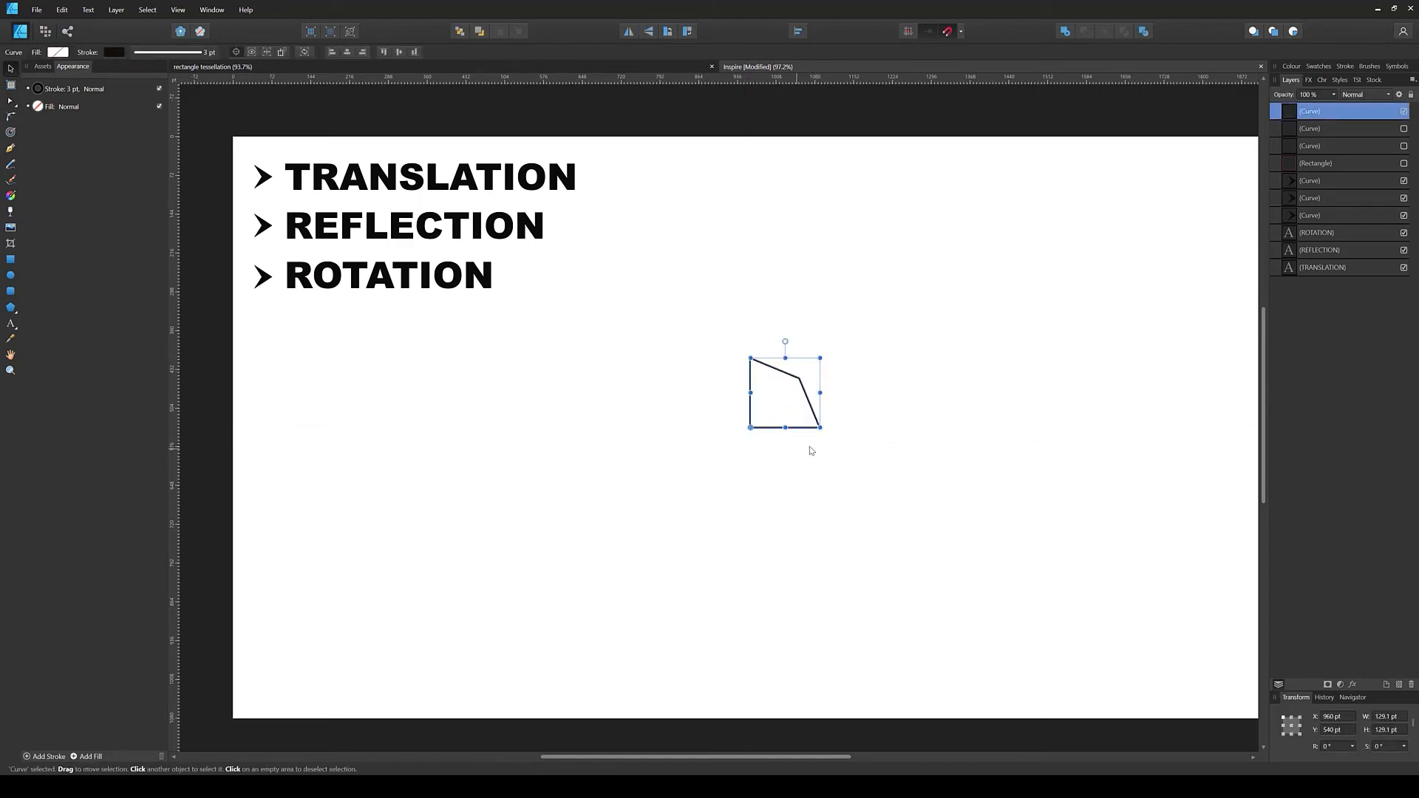
{"action": "key", "text": "ctrl+j"}
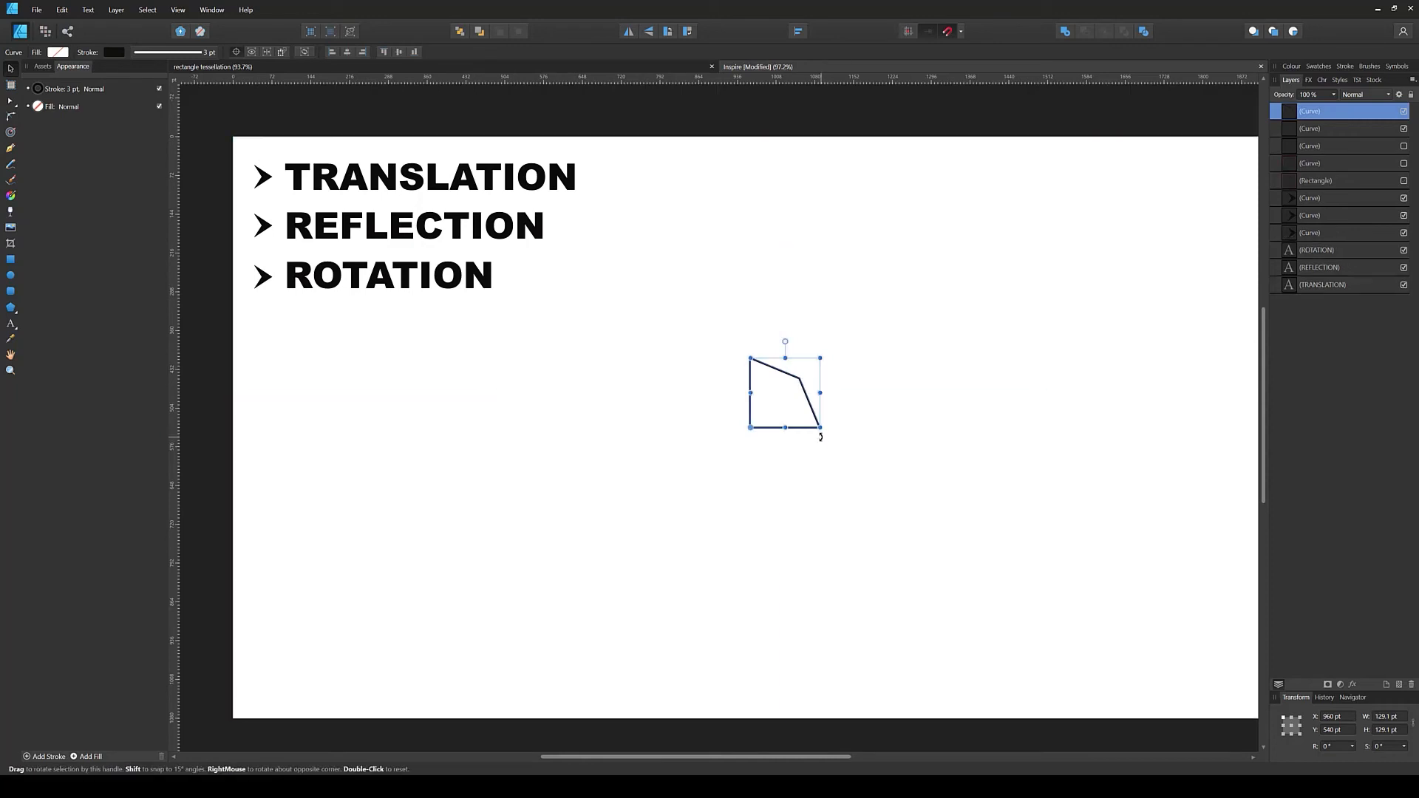
{"action": "left_click_drag", "start_coordinate": [826, 425], "coordinate": [748, 357]}
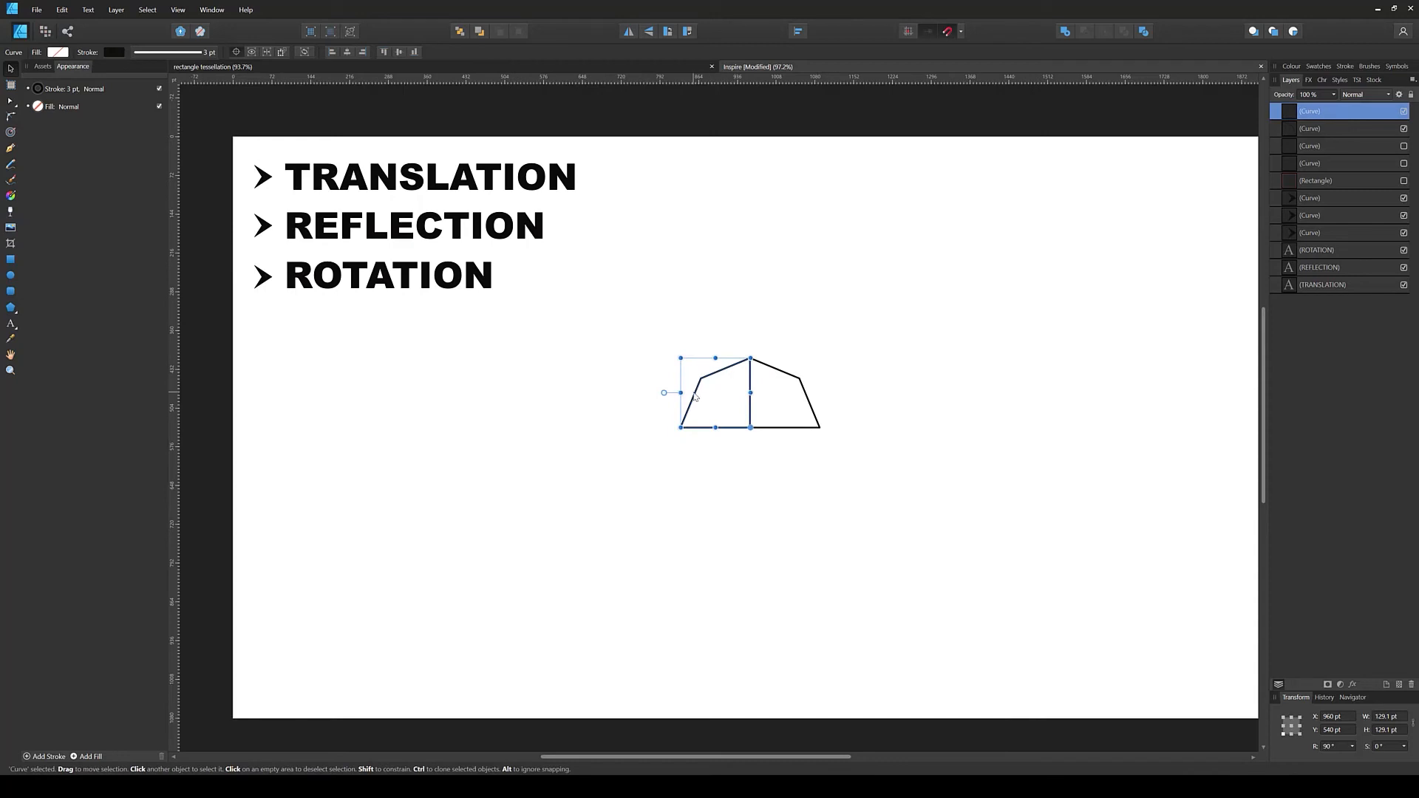
{"action": "key", "text": "ctrl+j"}
{"action": "key", "text": "ctrl+j"}
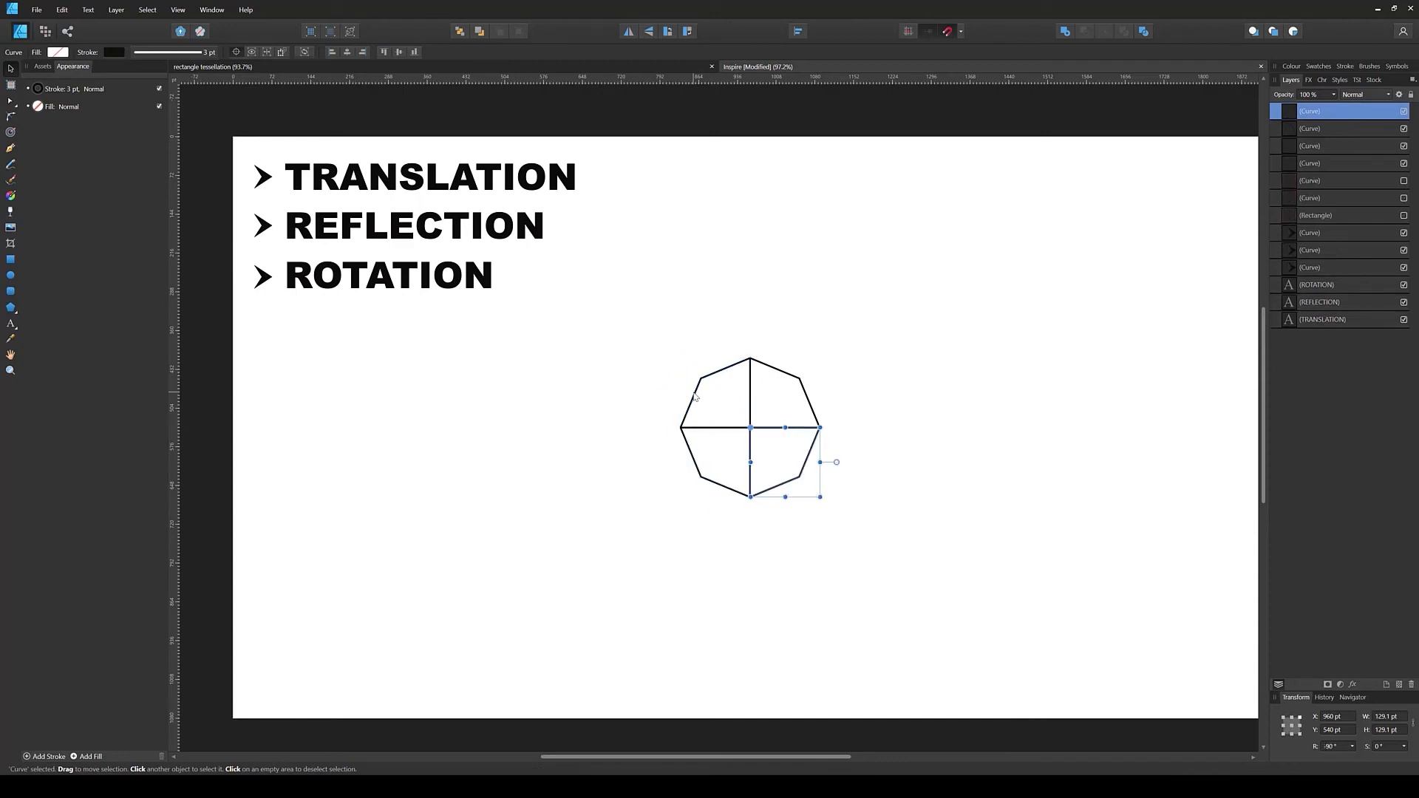
{"action": "left_click", "coordinate": [890, 418]}
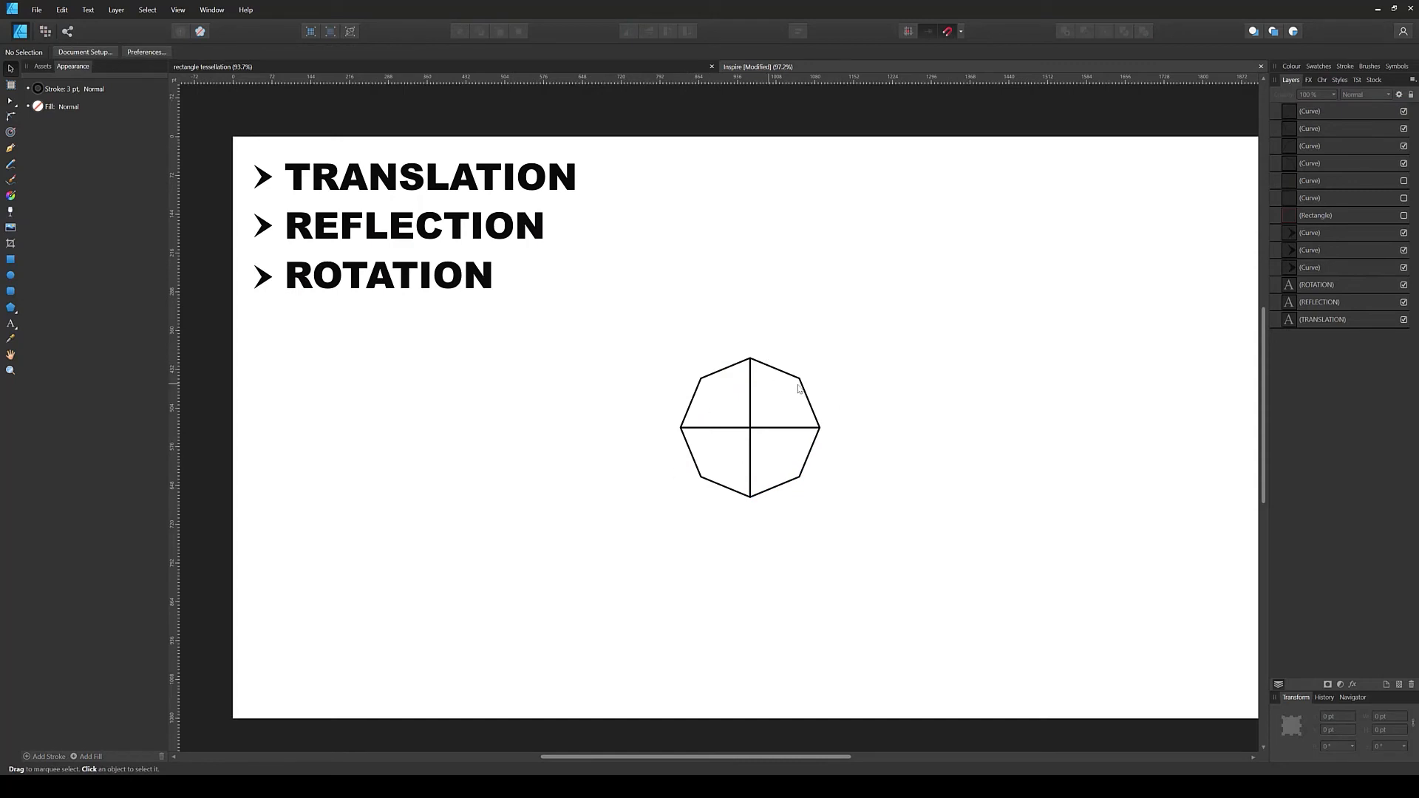
Step: Group the four quarters and rotate a duplicate of the octagon 135° clockwise around its rightmost corner
{"action": "left_click_drag", "start_coordinate": [856, 319], "coordinate": [632, 542]}
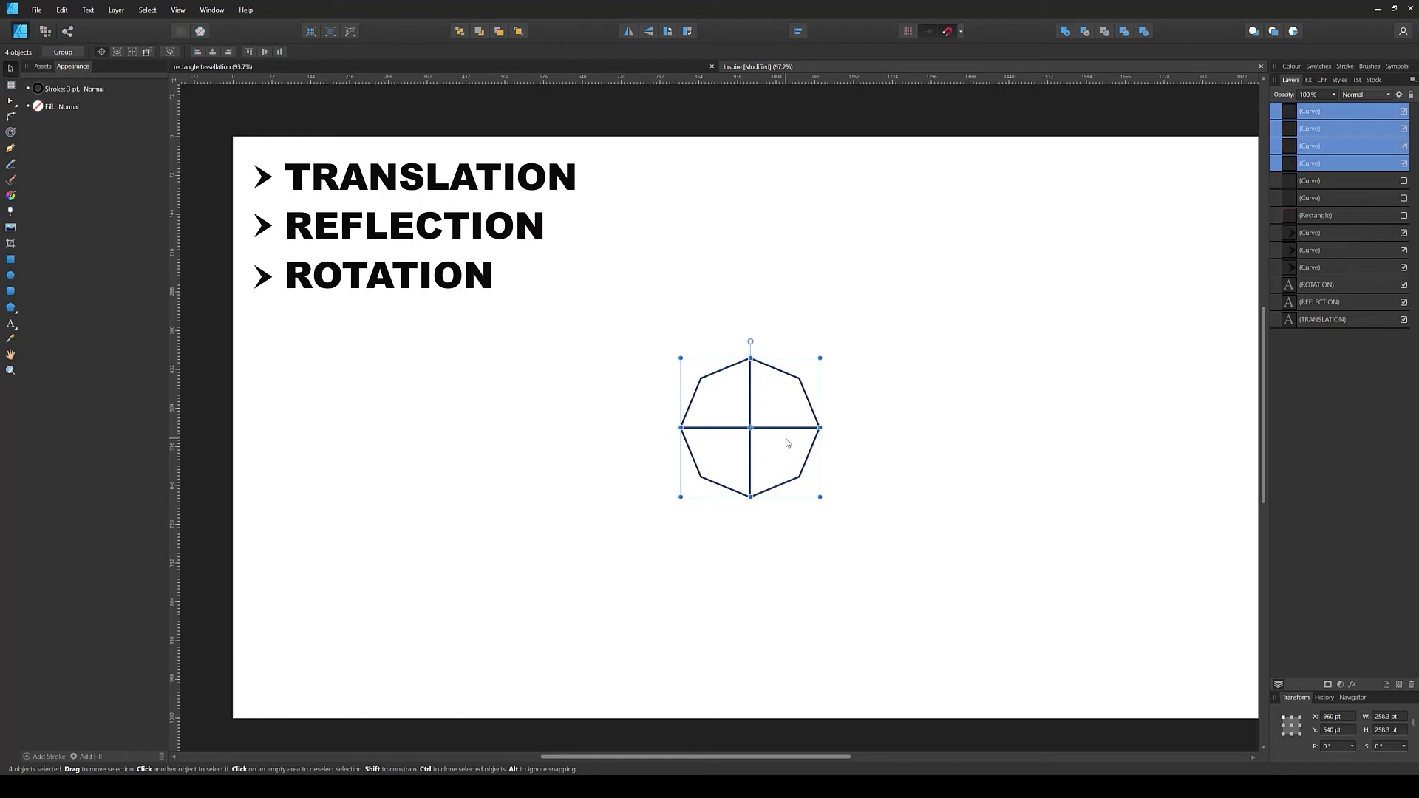
{"action": "key", "text": "ctrl+g"}
{"action": "left_click_drag", "start_coordinate": [750, 428], "coordinate": [820, 427]}
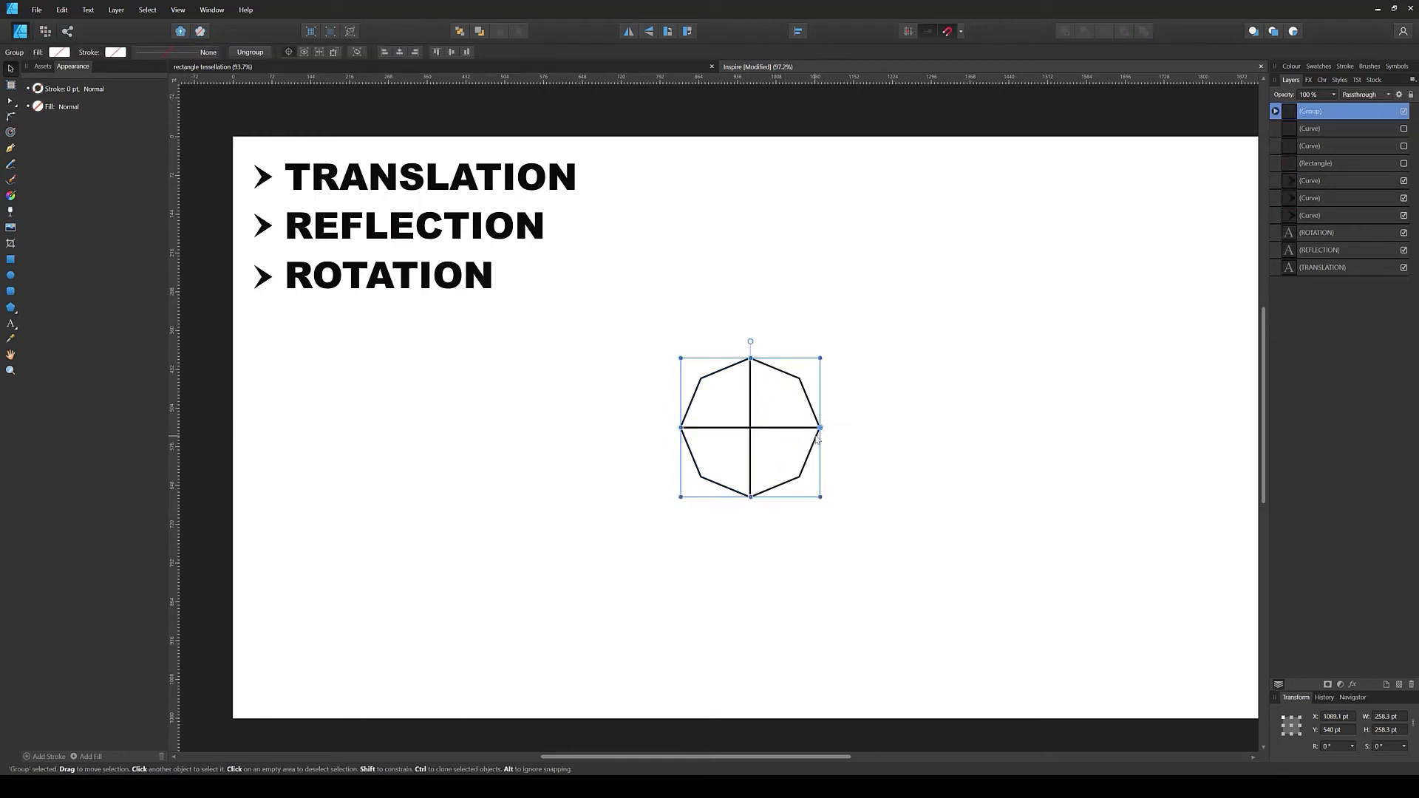
{"action": "key", "text": "ctrl+j"}
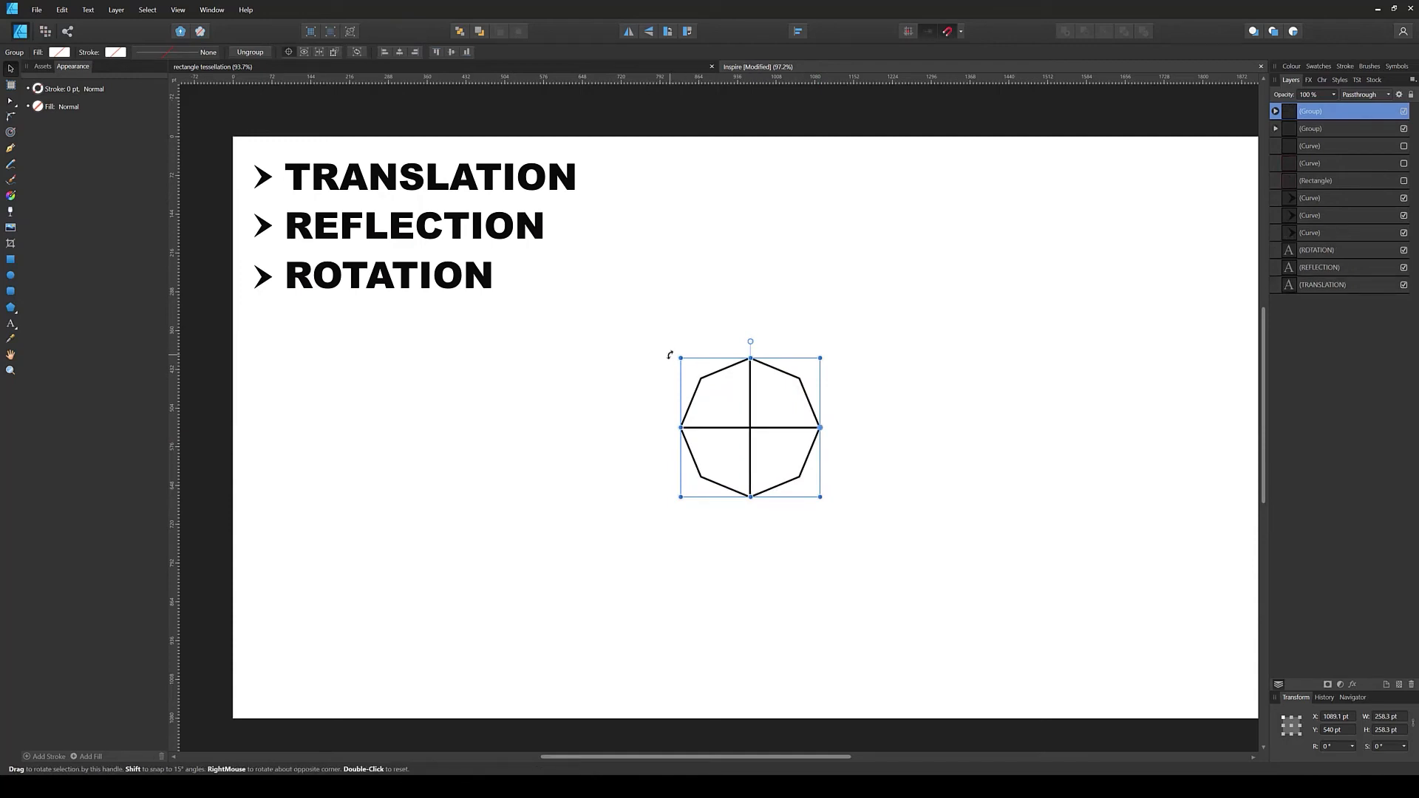
{"action": "left_click_drag", "start_coordinate": [674, 354], "coordinate": [935, 386]}
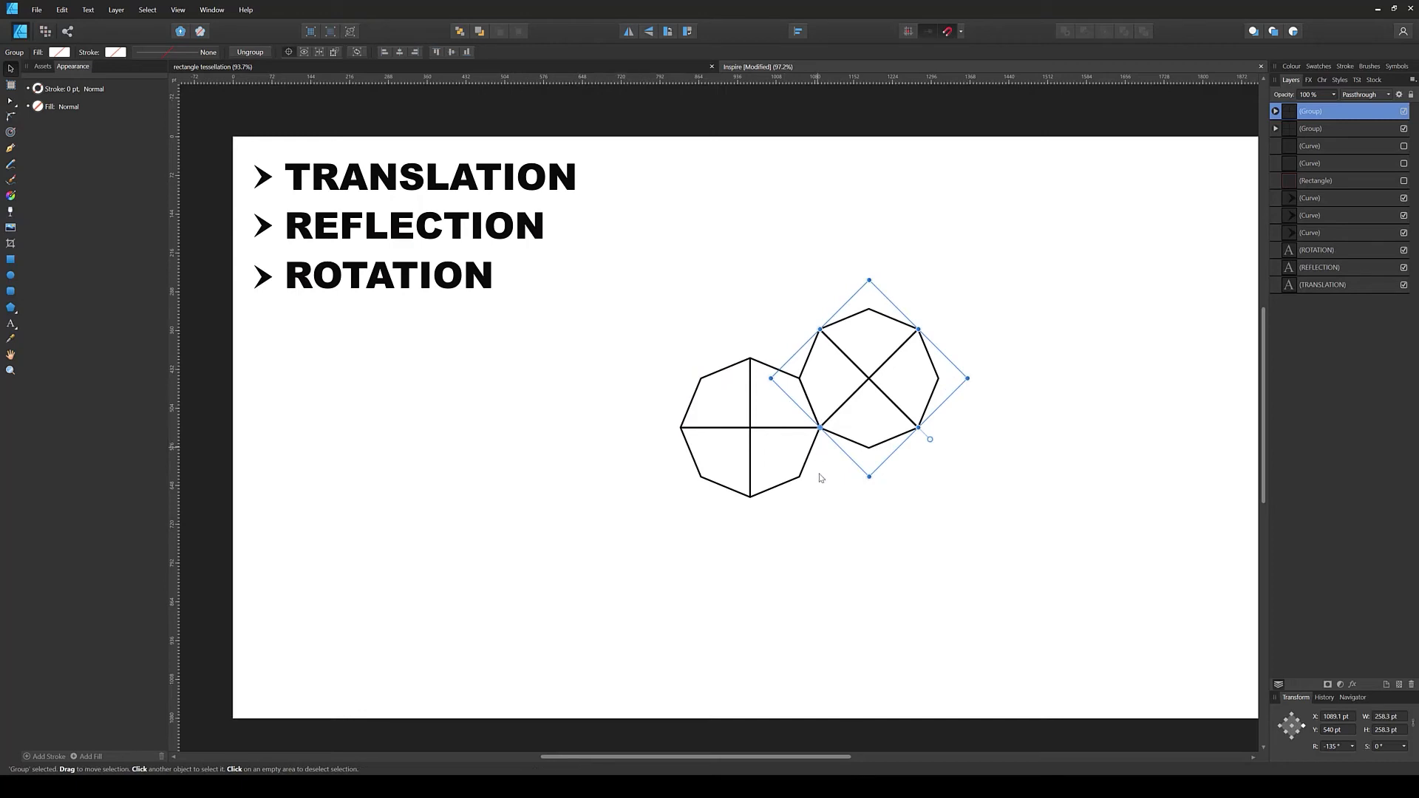
{"action": "left_click", "coordinate": [835, 514]}
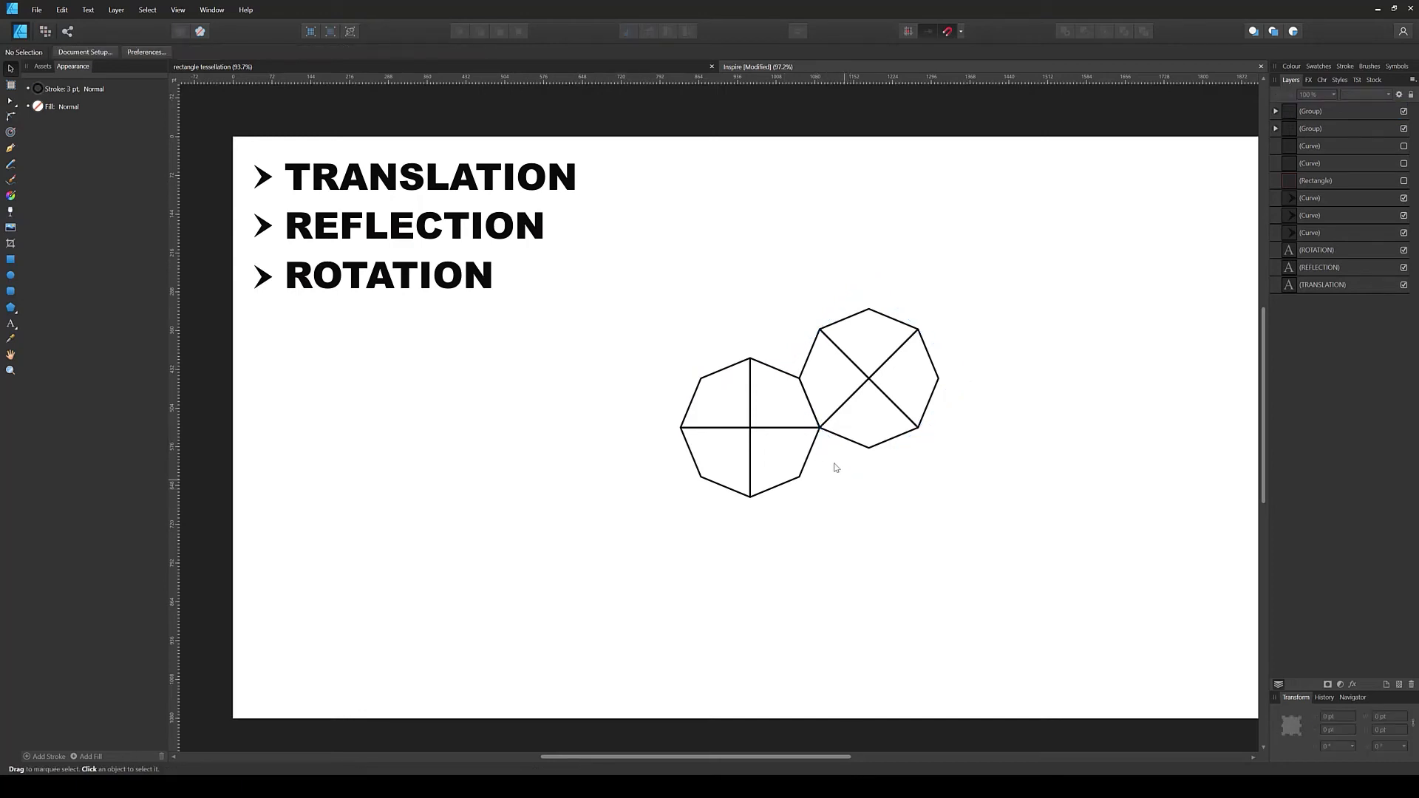
Step: Rotate a second duplicate of the original octagon 135° around its lower-right corner and examine where it meets the first copy
{"action": "left_click", "coordinate": [799, 482]}
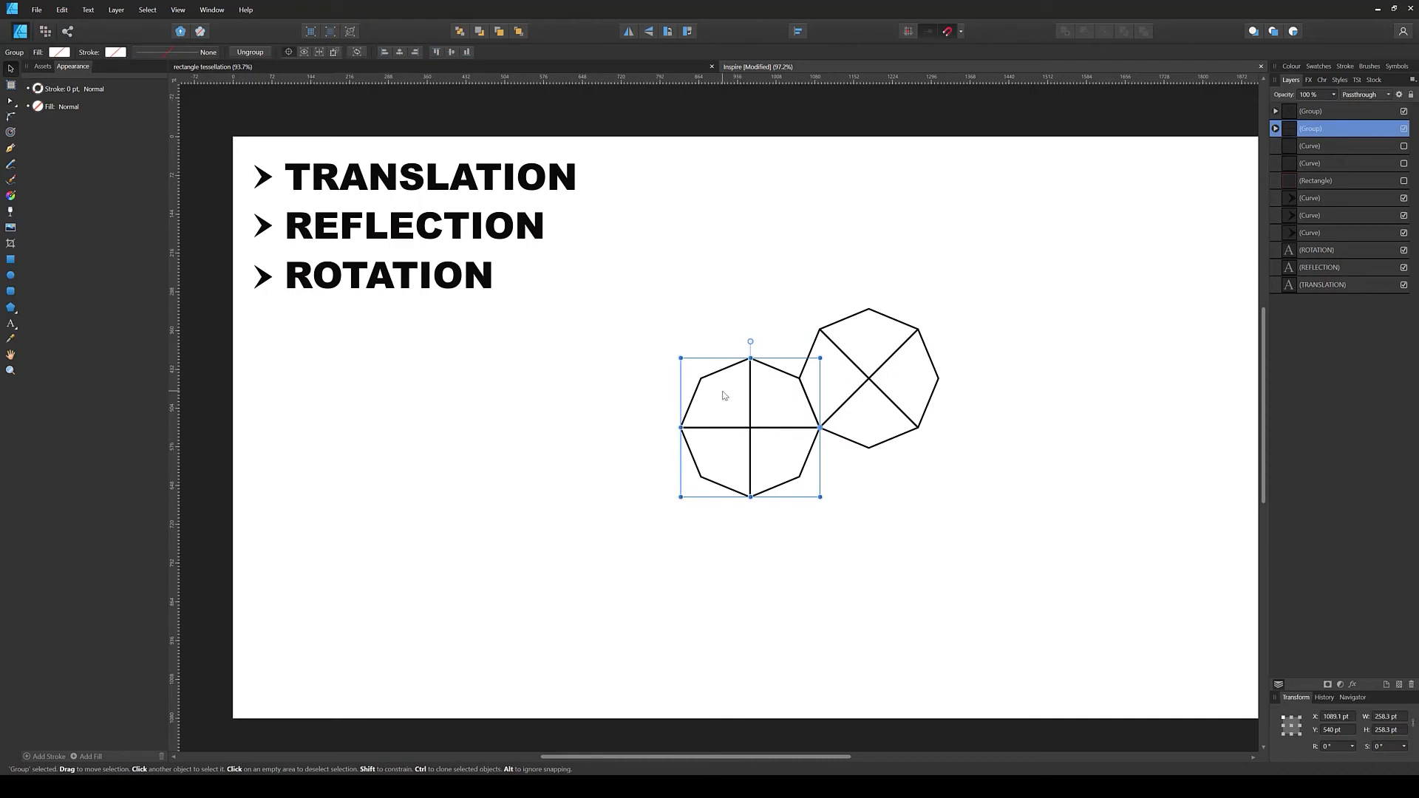
{"action": "key", "text": "ctrl+j"}
{"action": "left_click_drag", "start_coordinate": [819, 428], "coordinate": [800, 477]}
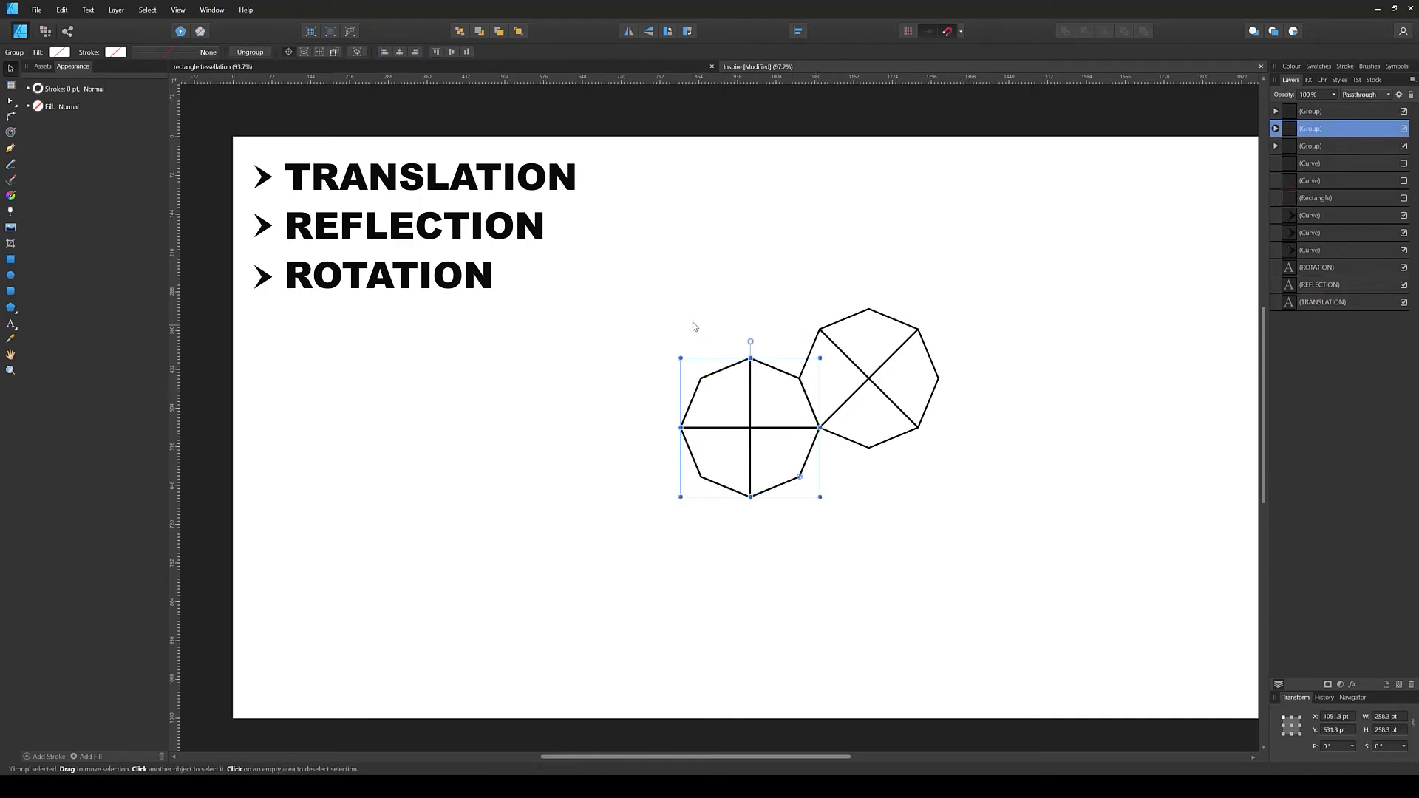
{"action": "left_click_drag", "start_coordinate": [674, 352], "coordinate": [939, 464]}
{"action": "left_click_drag", "start_coordinate": [762, 322], "coordinate": [701, 426]}
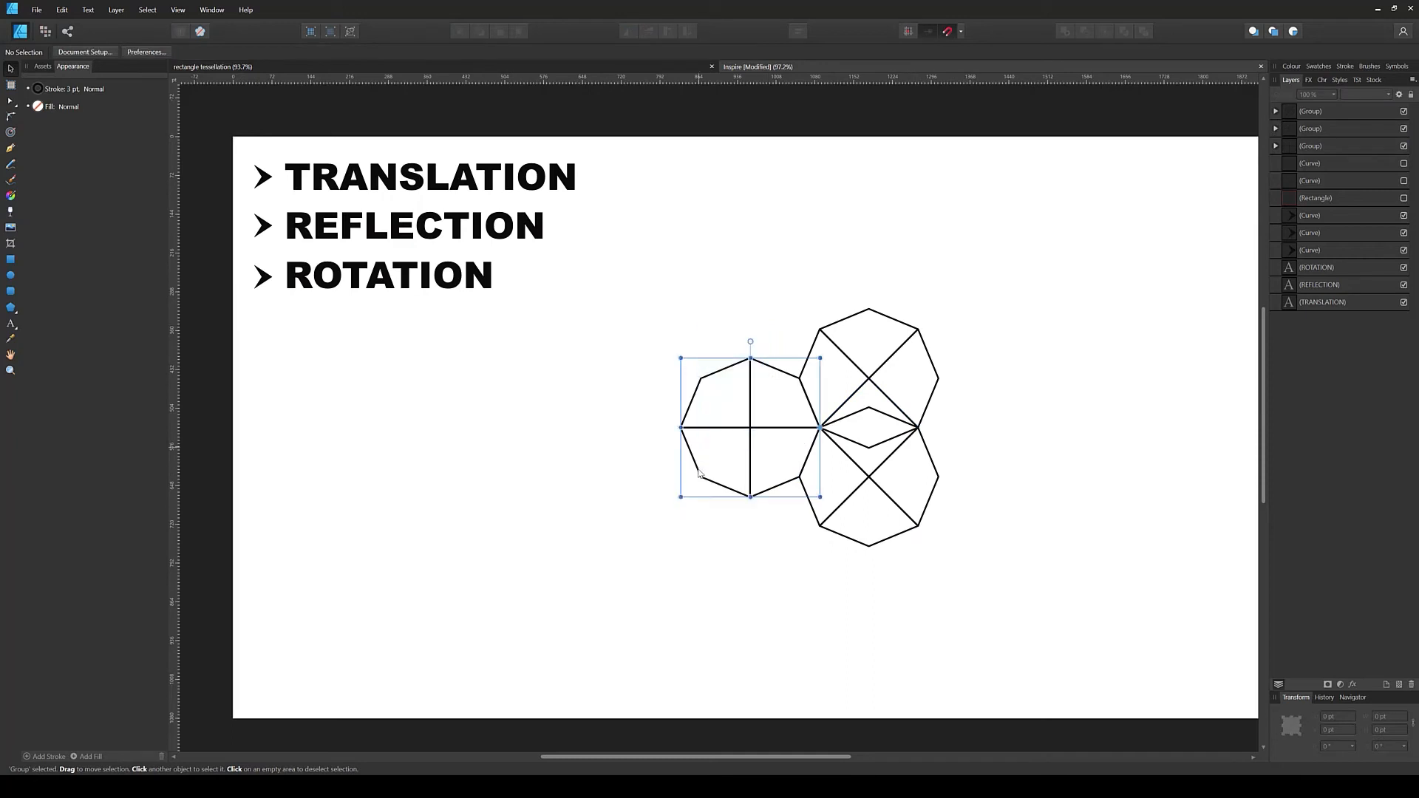
{"action": "left_click", "coordinate": [911, 422]}
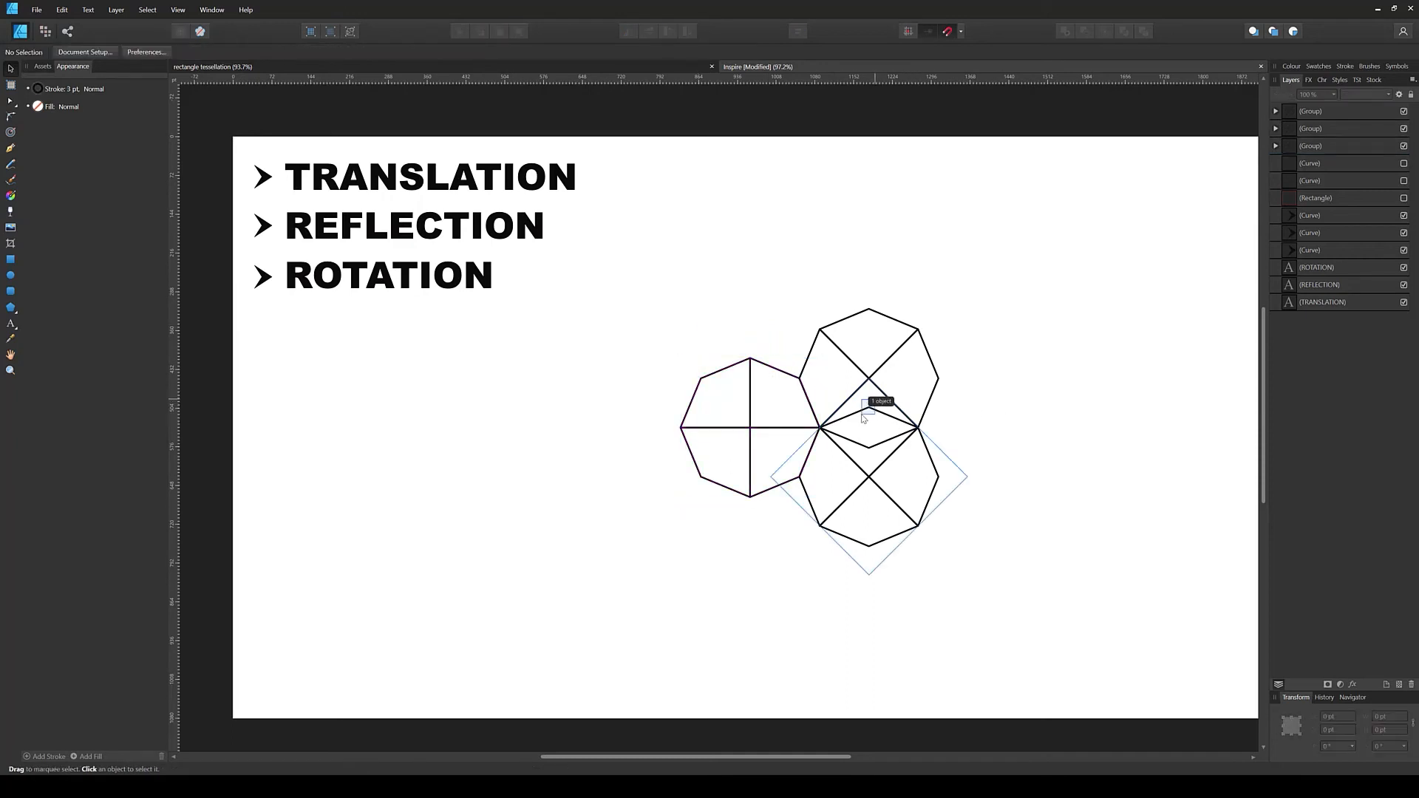
{"action": "left_click", "coordinate": [861, 428]}
{"action": "left_click", "coordinate": [876, 377], "text": "shift"}
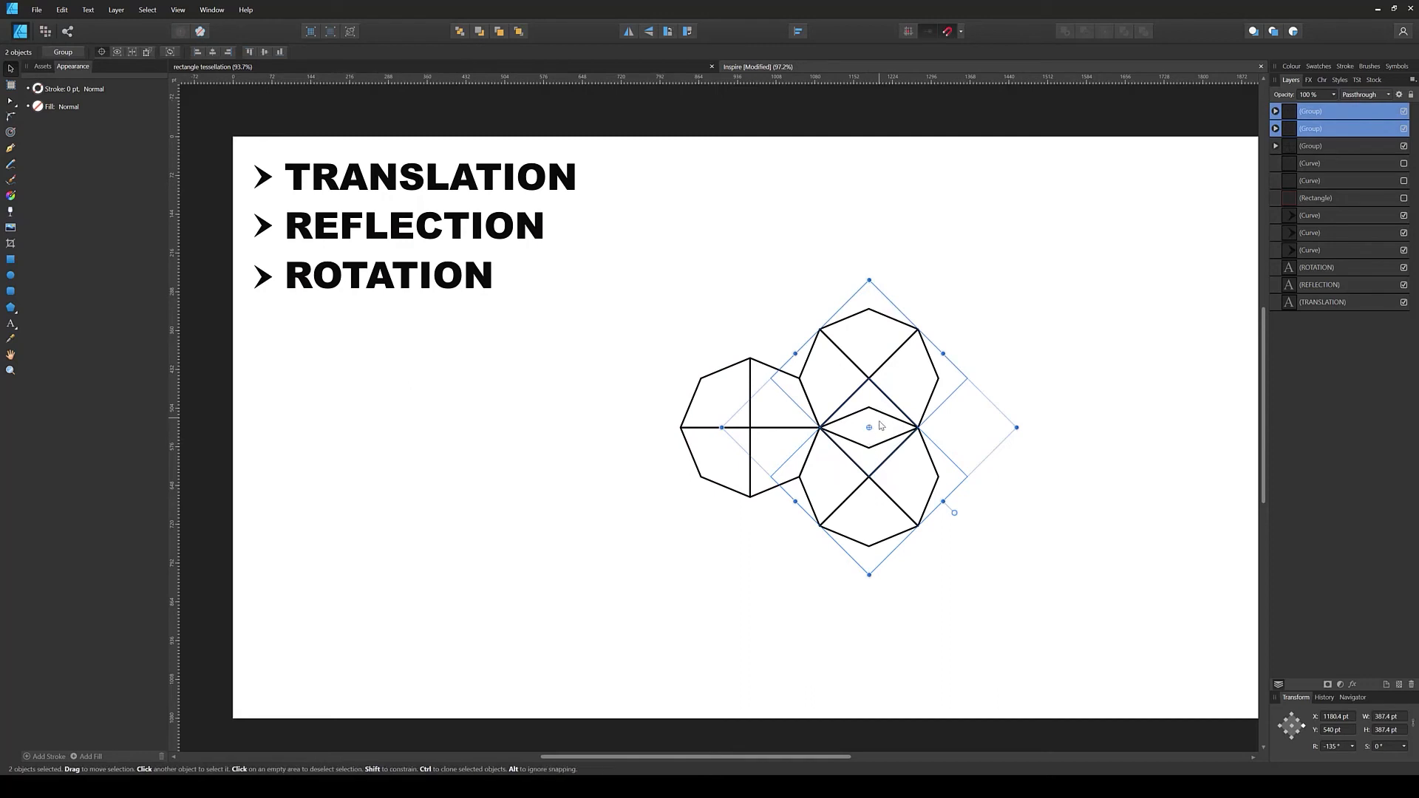
{"action": "left_click", "coordinate": [1051, 484]}
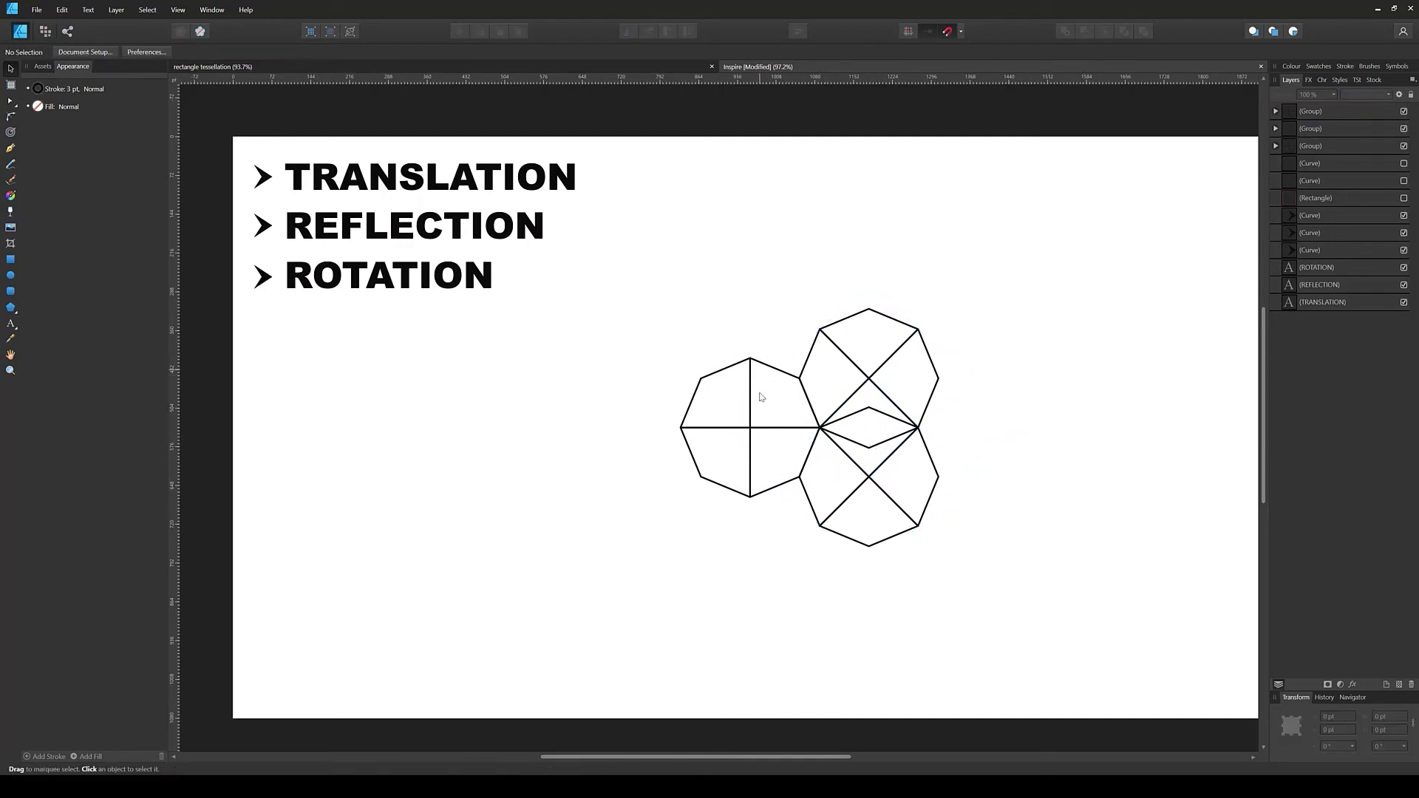
Step: Remove the overlapping lower octagon copy and clear the selection
{"action": "left_click", "coordinate": [815, 523]}
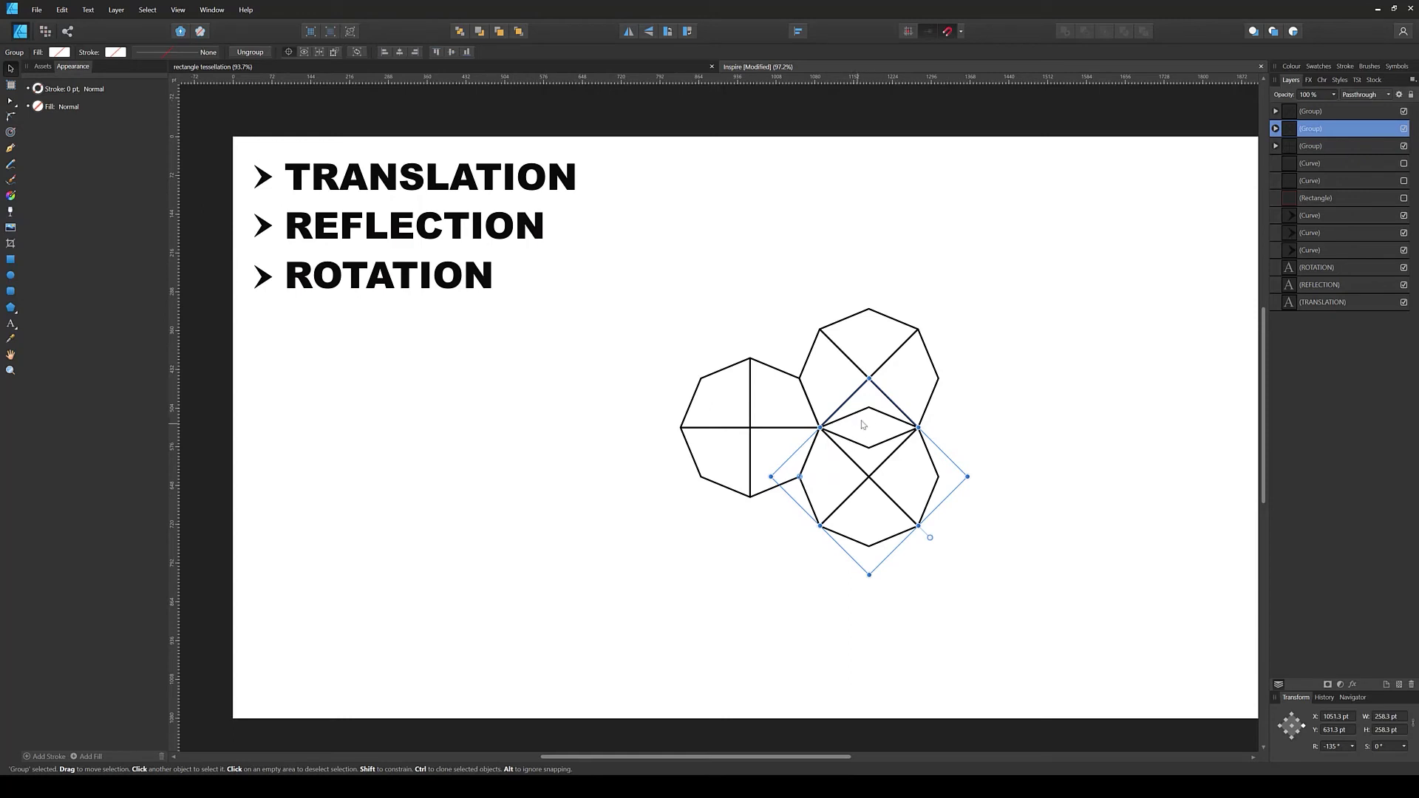
{"action": "left_click_drag", "start_coordinate": [1009, 460], "coordinate": [906, 511]}
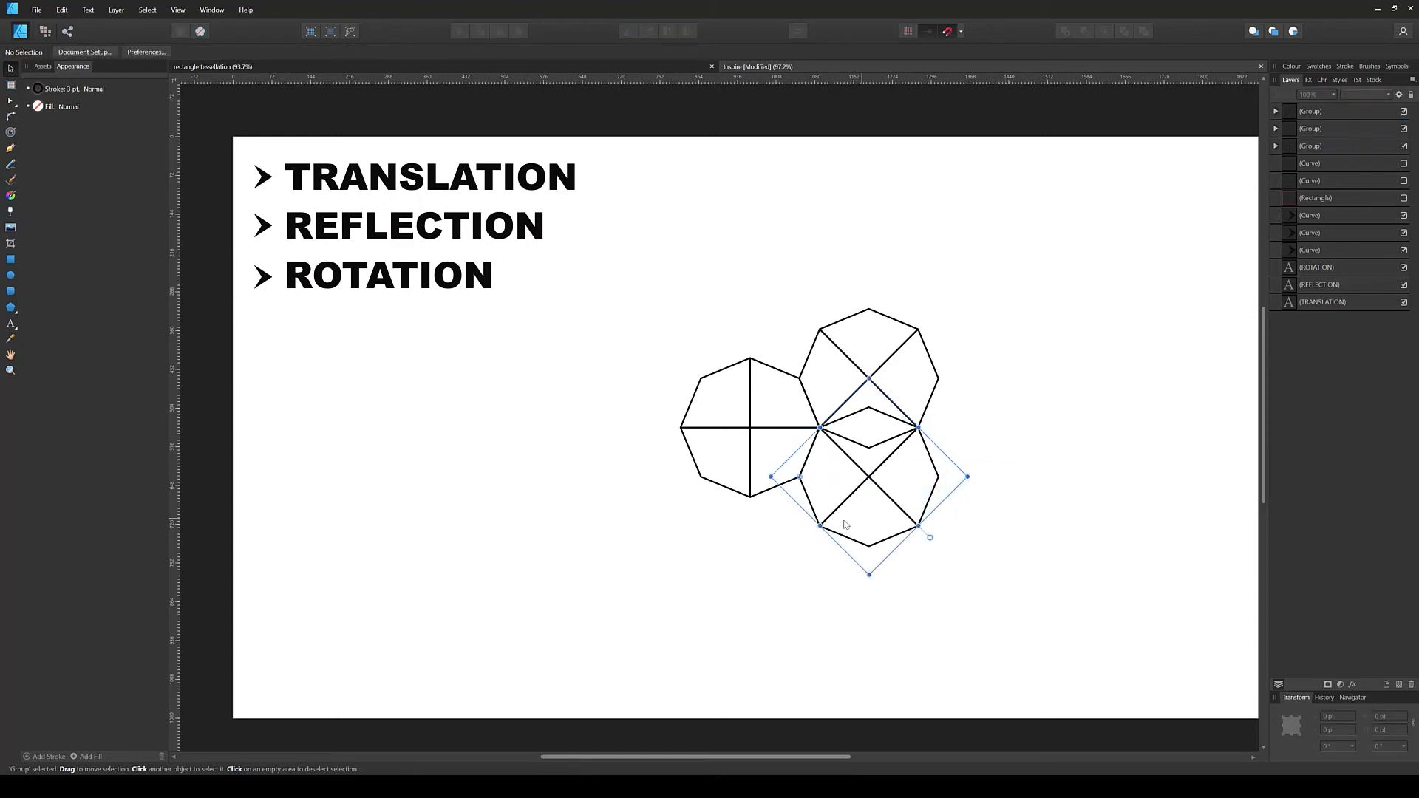
{"action": "key", "text": "Delete"}
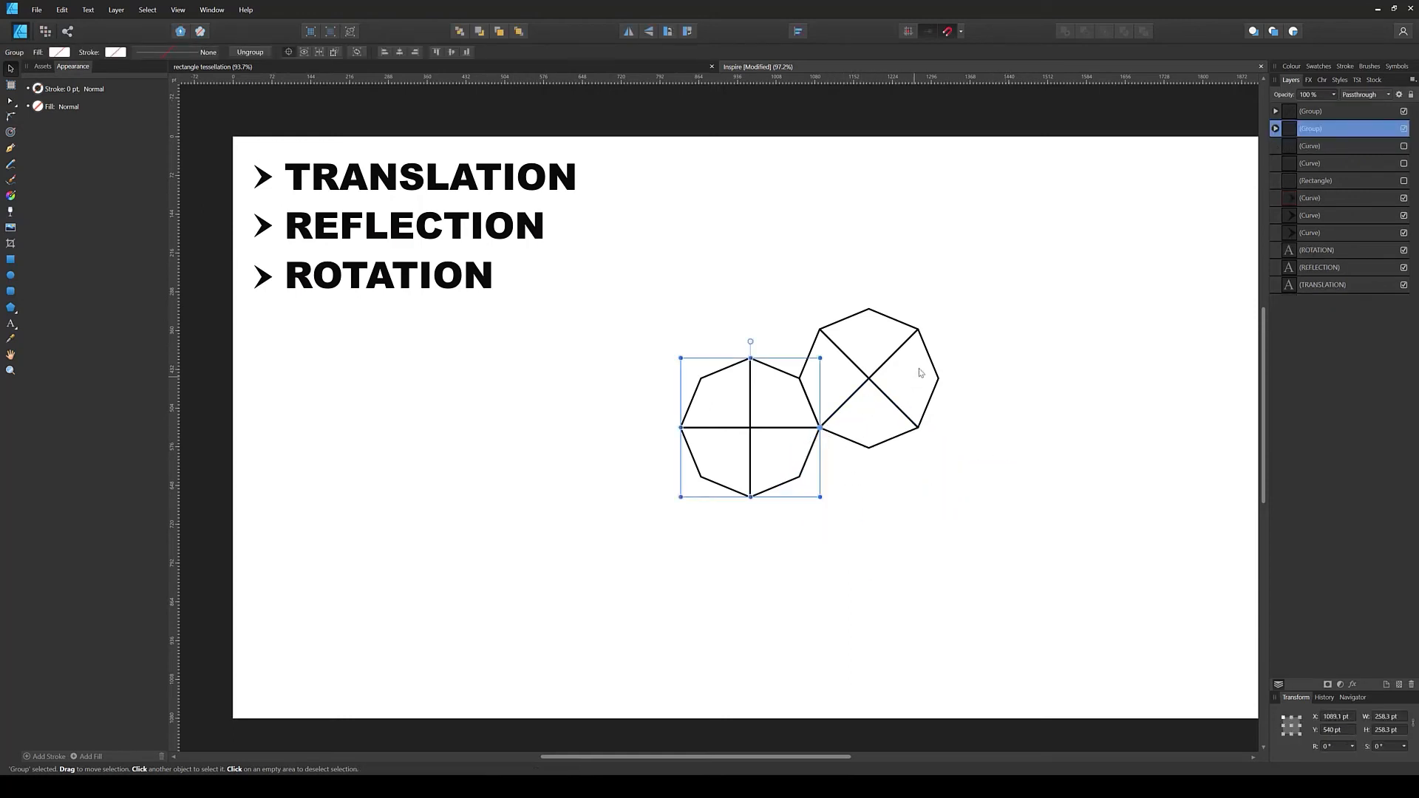
{"action": "left_click", "coordinate": [957, 343]}
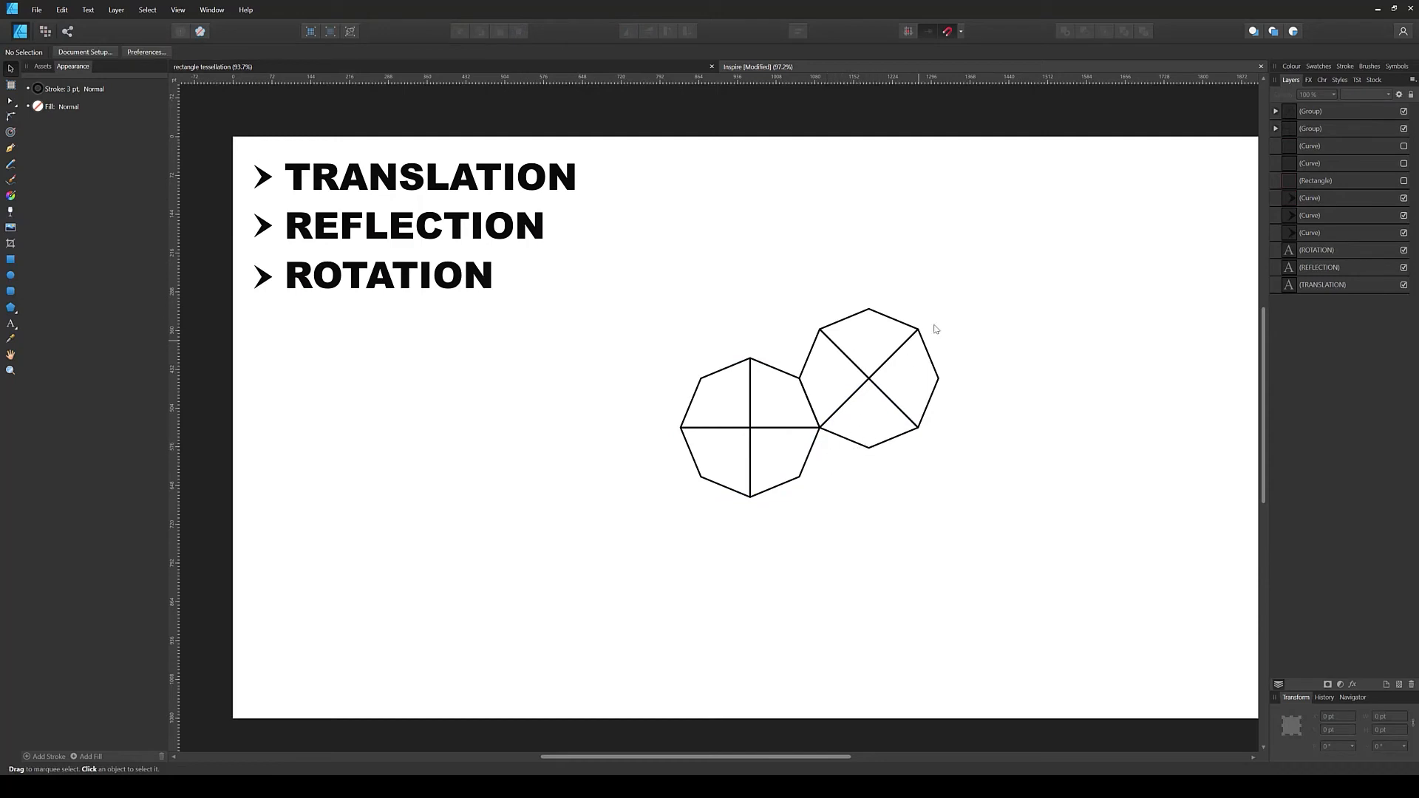
{"action": "left_click_drag", "start_coordinate": [964, 296], "coordinate": [851, 406]}
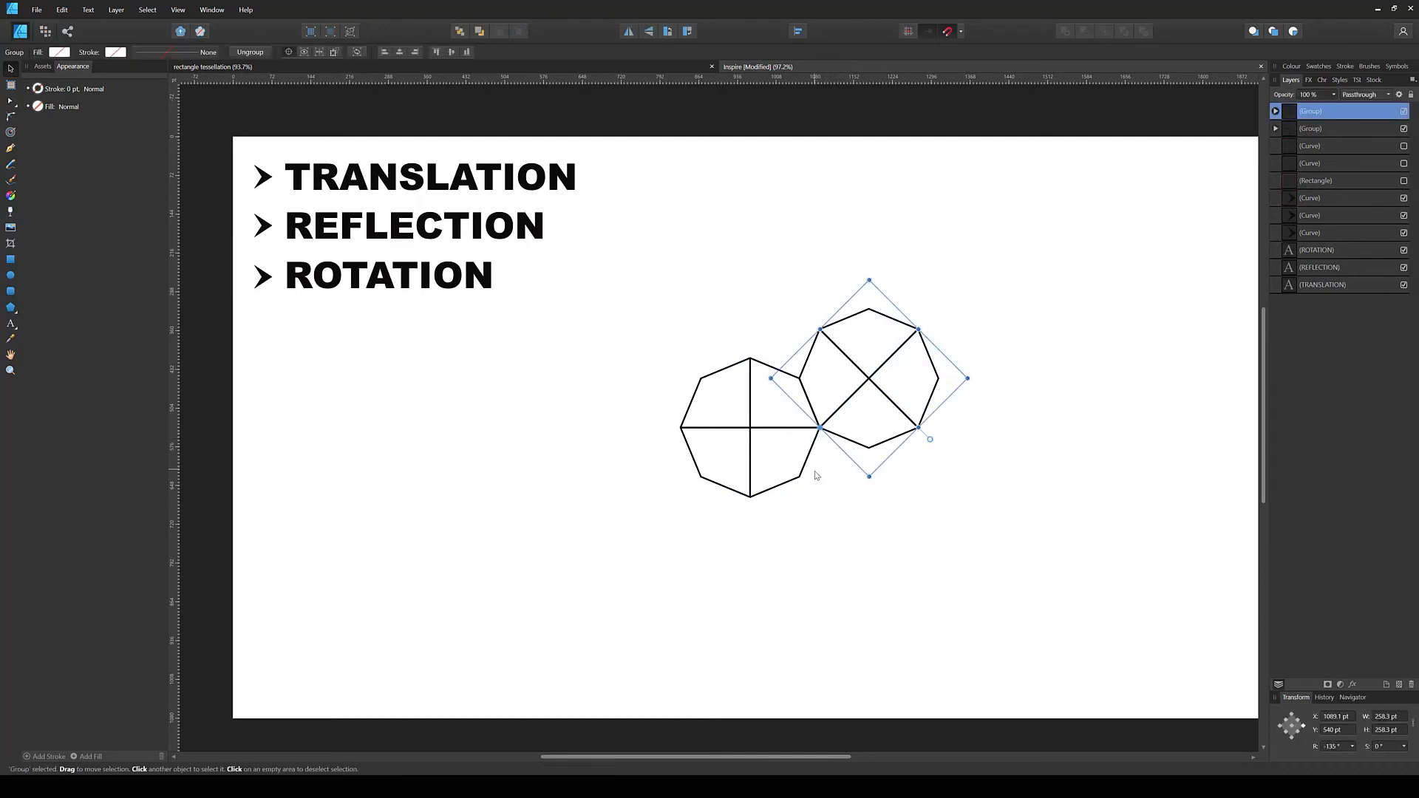
{"action": "key", "text": "ctrl+j"}
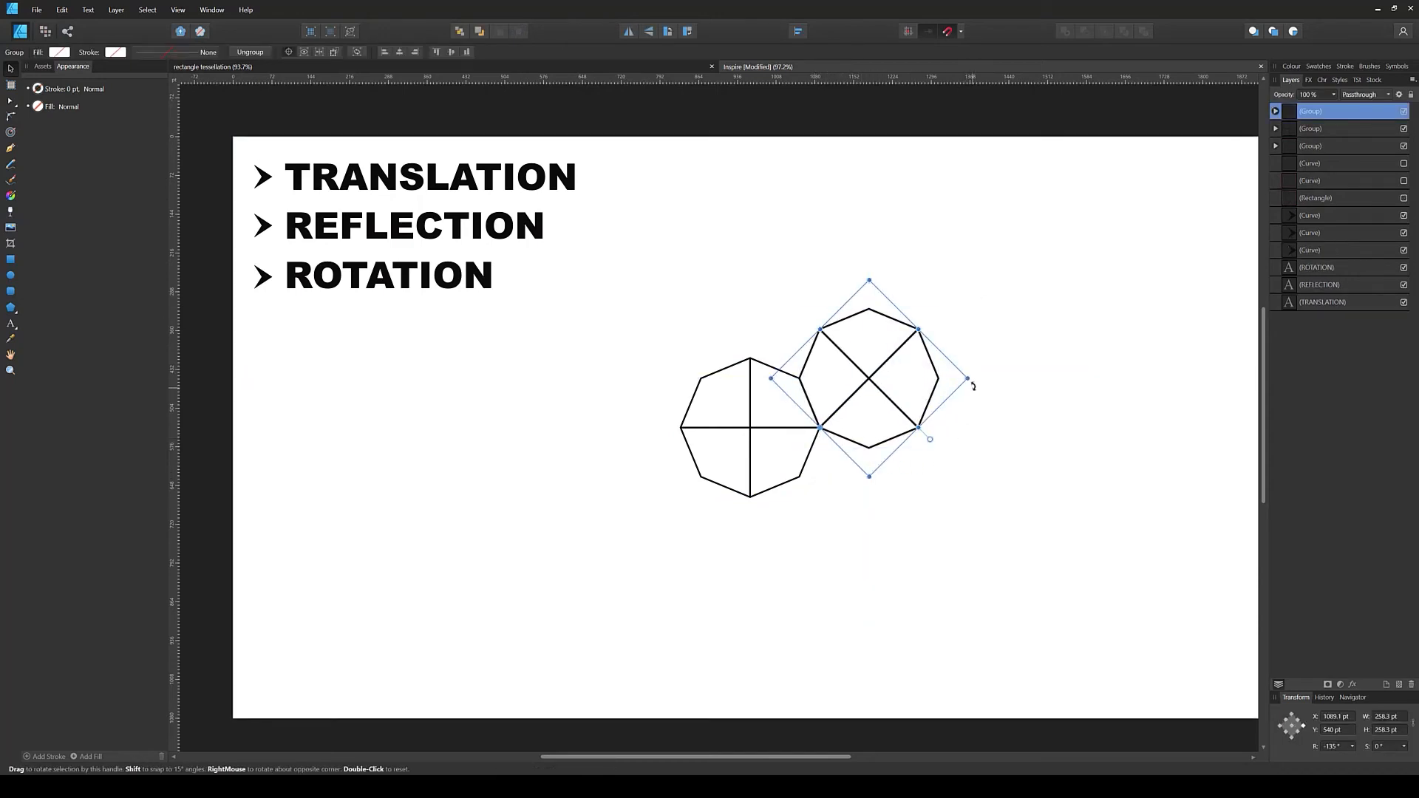
{"action": "left_click_drag", "start_coordinate": [974, 384], "coordinate": [797, 574]}
{"action": "key", "text": "ctrl+z"}
{"action": "key", "text": "ctrl+z"}
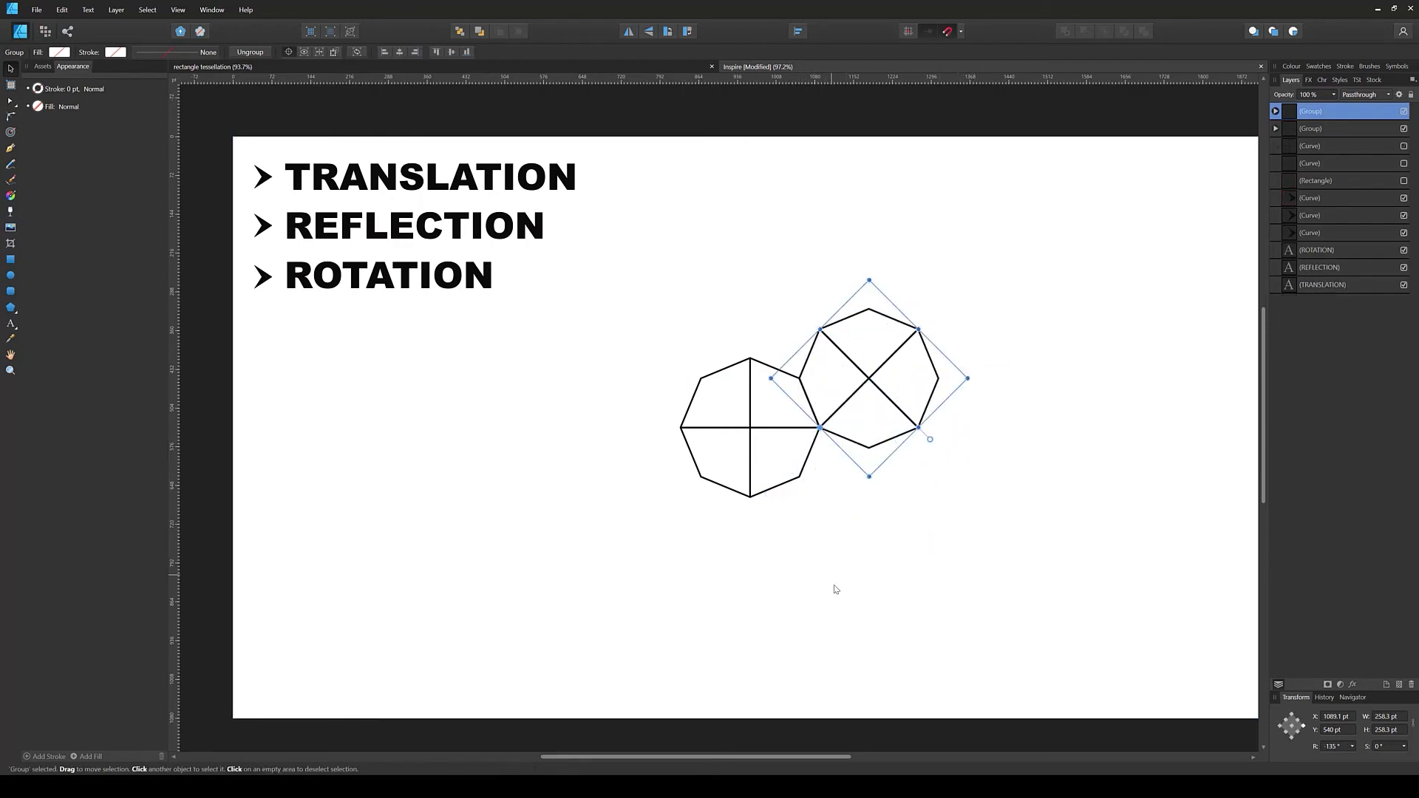
{"action": "left_click", "coordinate": [833, 586]}
Step: Duplicate the original octagon and rotate the copy 135° counterclockwise around its lower-right corner so it sits below
{"action": "left_click_drag", "start_coordinate": [789, 284], "coordinate": [679, 474]}
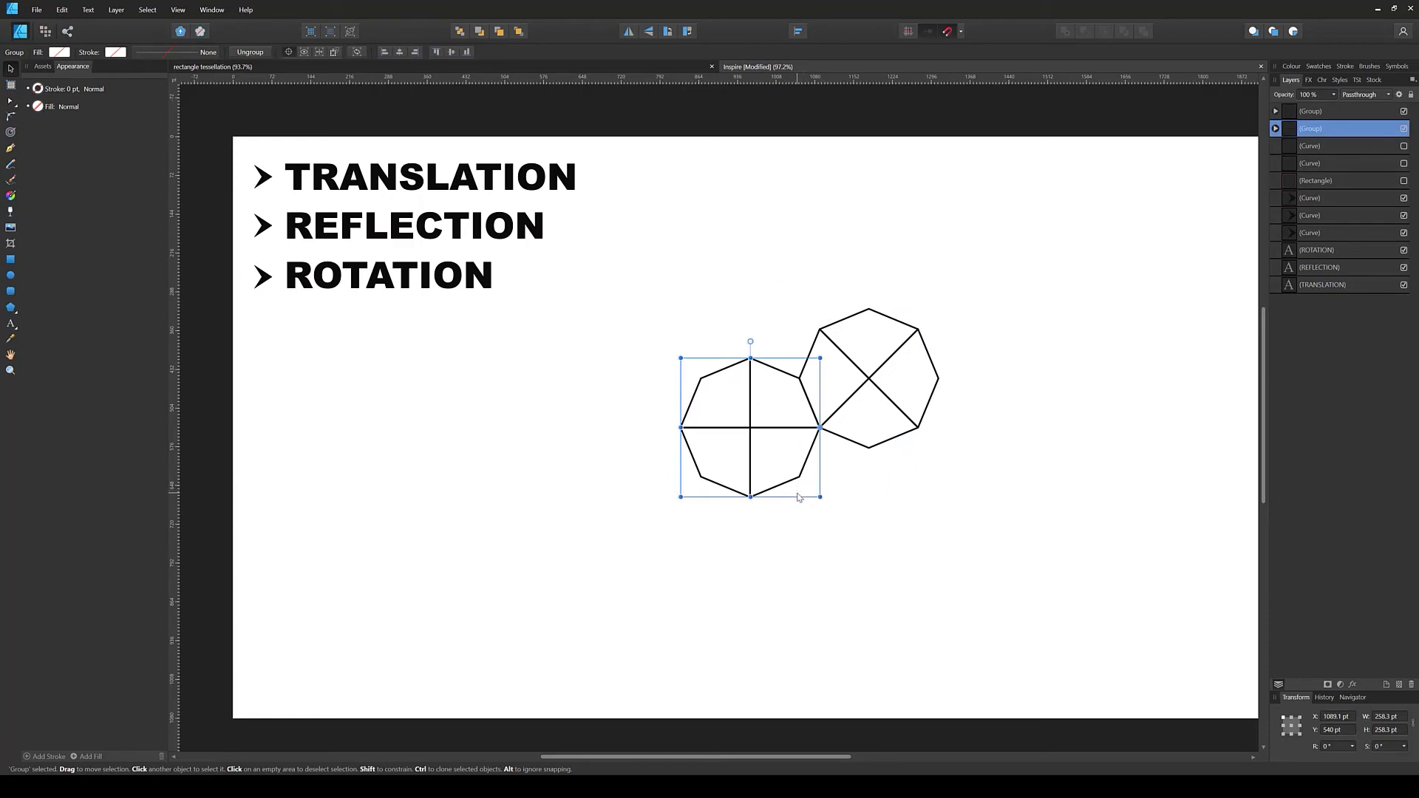
{"action": "key", "text": "ctrl+j"}
{"action": "left_click_drag", "start_coordinate": [821, 428], "coordinate": [797, 467]}
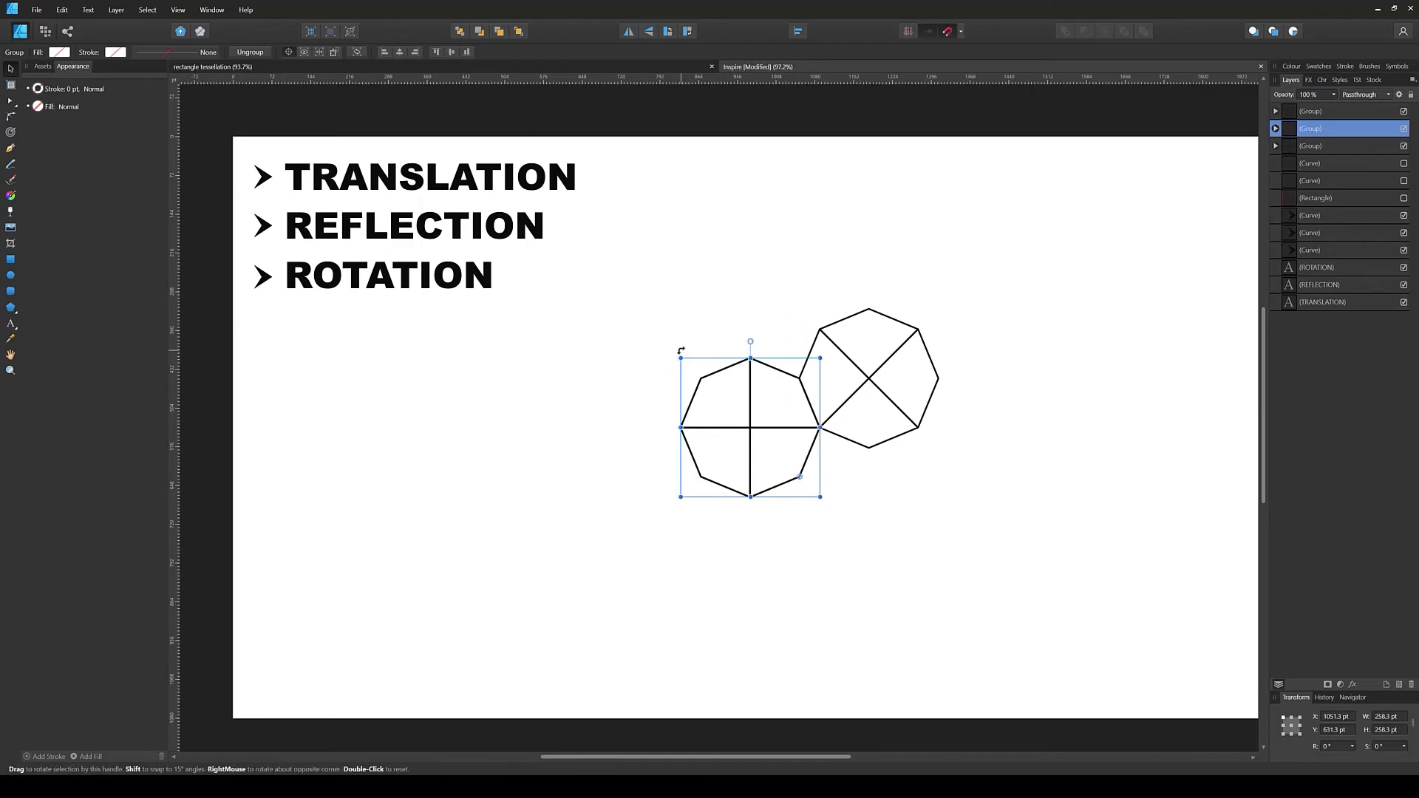
{"action": "left_click_drag", "start_coordinate": [678, 362], "coordinate": [794, 639]}
{"action": "left_click", "coordinate": [923, 537]}
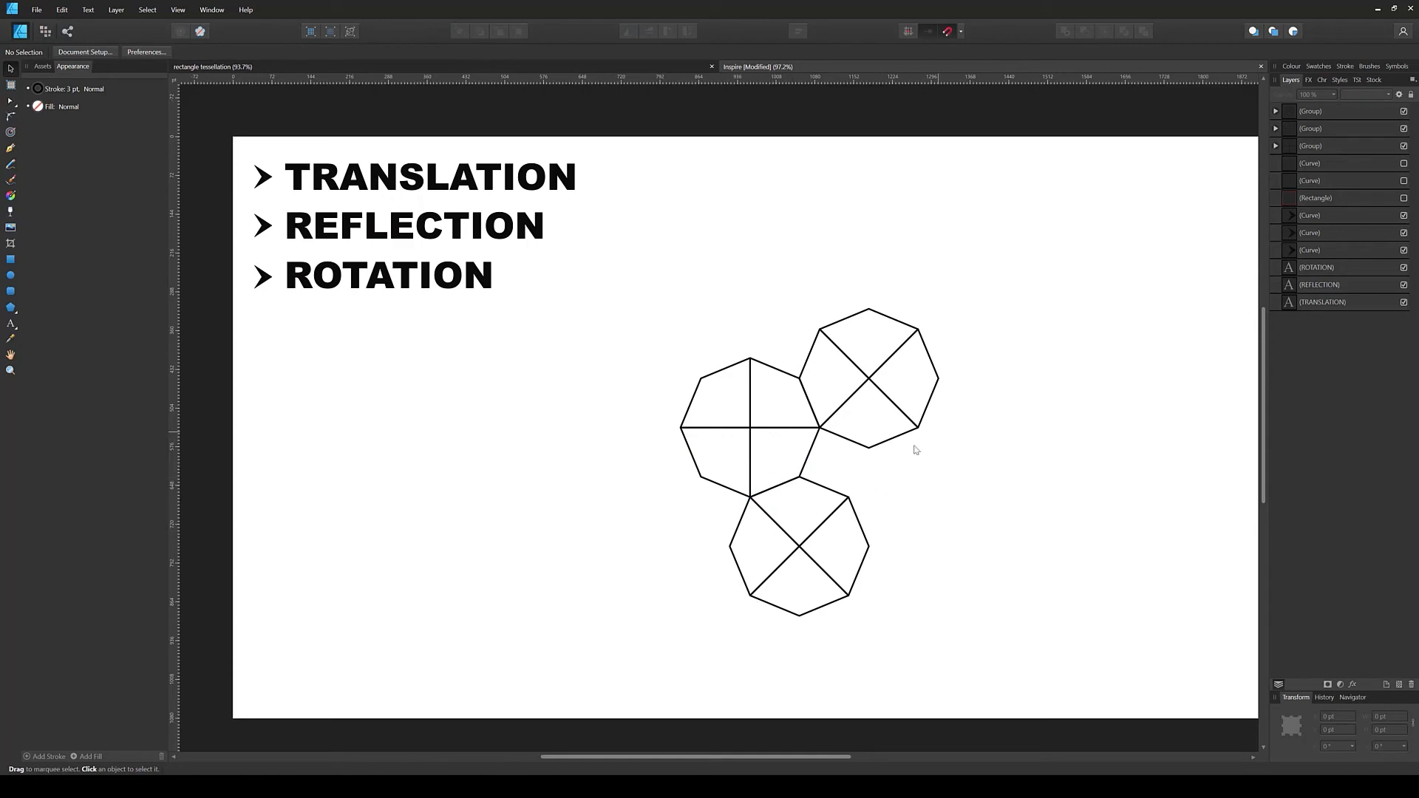
Step: Duplicate the upper-right octagon and rotate the copy 135° clockwise around its lowest corner to close the ring of four
{"action": "left_click_drag", "start_coordinate": [982, 308], "coordinate": [869, 448]}
{"action": "key", "text": "ctrl+j"}
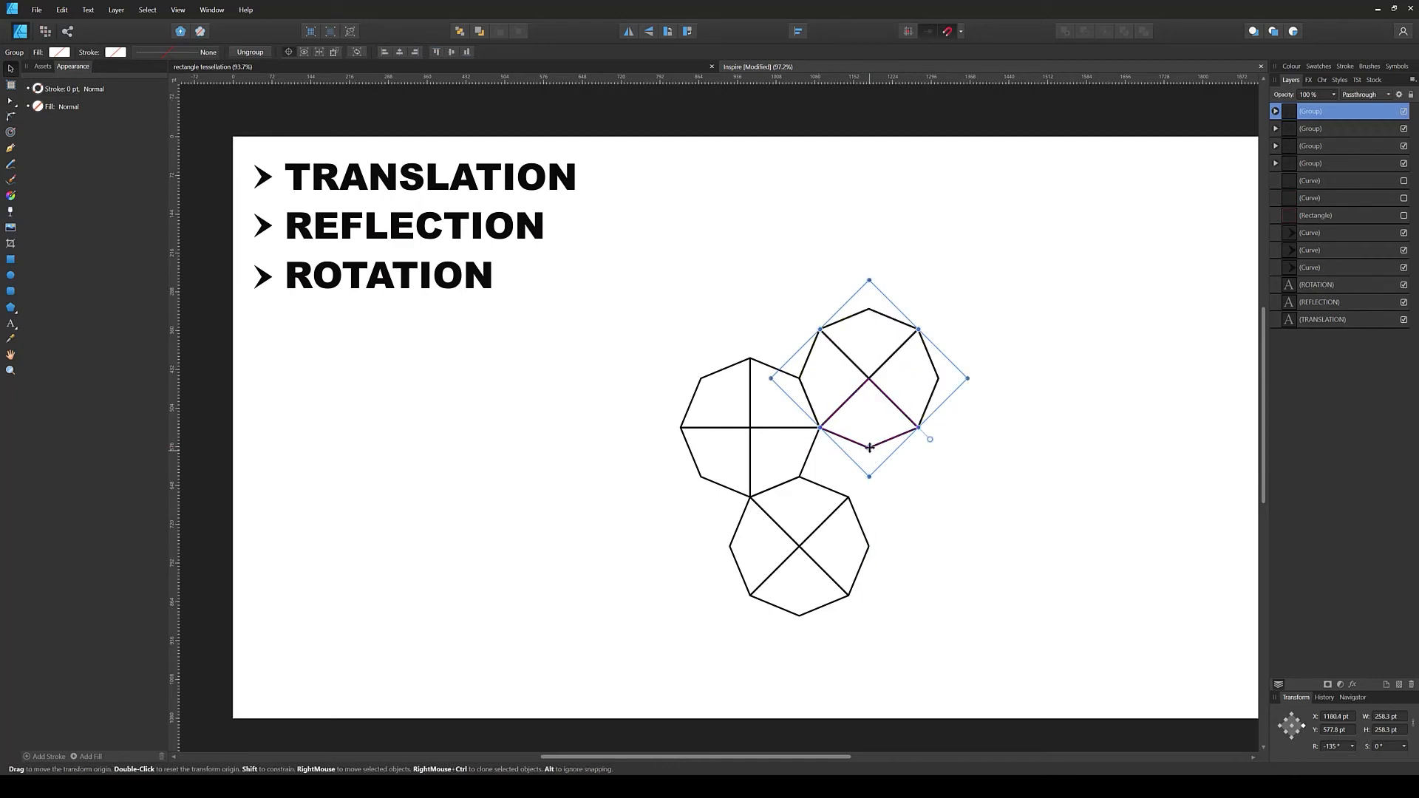
{"action": "left_click_drag", "start_coordinate": [873, 272], "coordinate": [956, 567]}
{"action": "left_click", "coordinate": [1050, 287]}
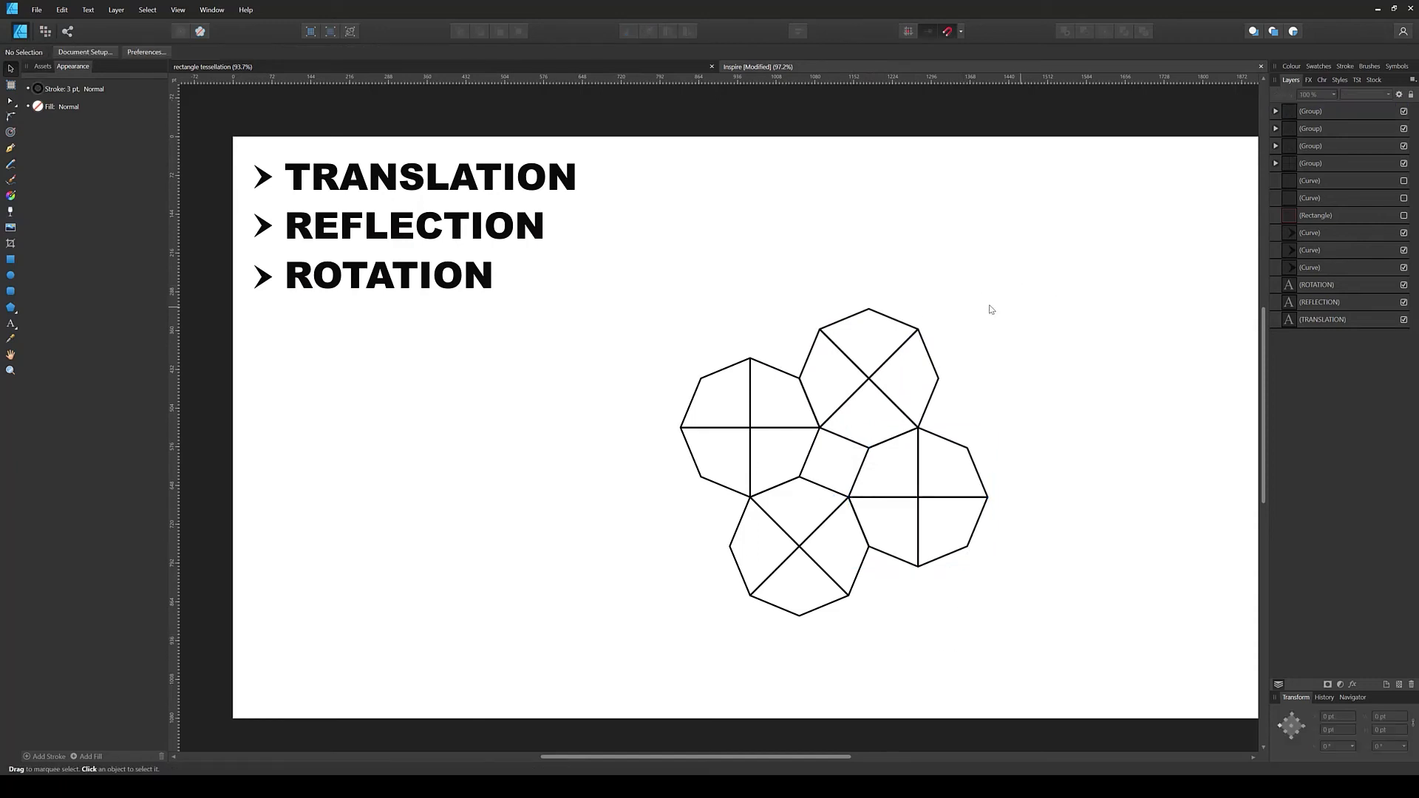
Step: Examine how the four octagons meet each other and the gap enclosed at the centre of the ring
{"action": "left_click_drag", "start_coordinate": [740, 301], "coordinate": [1084, 539]}
{"action": "left_click", "coordinate": [1018, 509]}
{"action": "left_click_drag", "start_coordinate": [703, 301], "coordinate": [995, 643]}
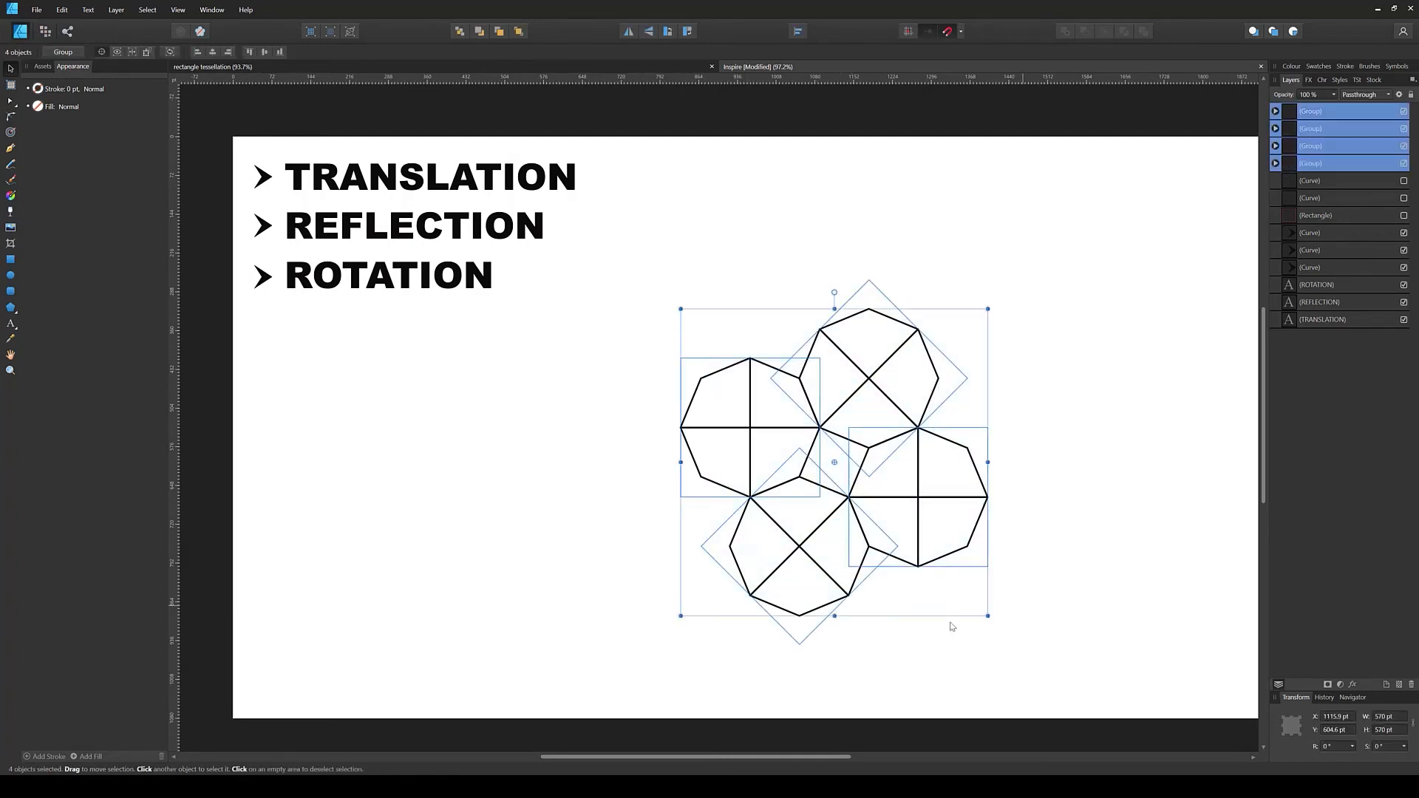
{"action": "left_click", "coordinate": [1071, 432]}
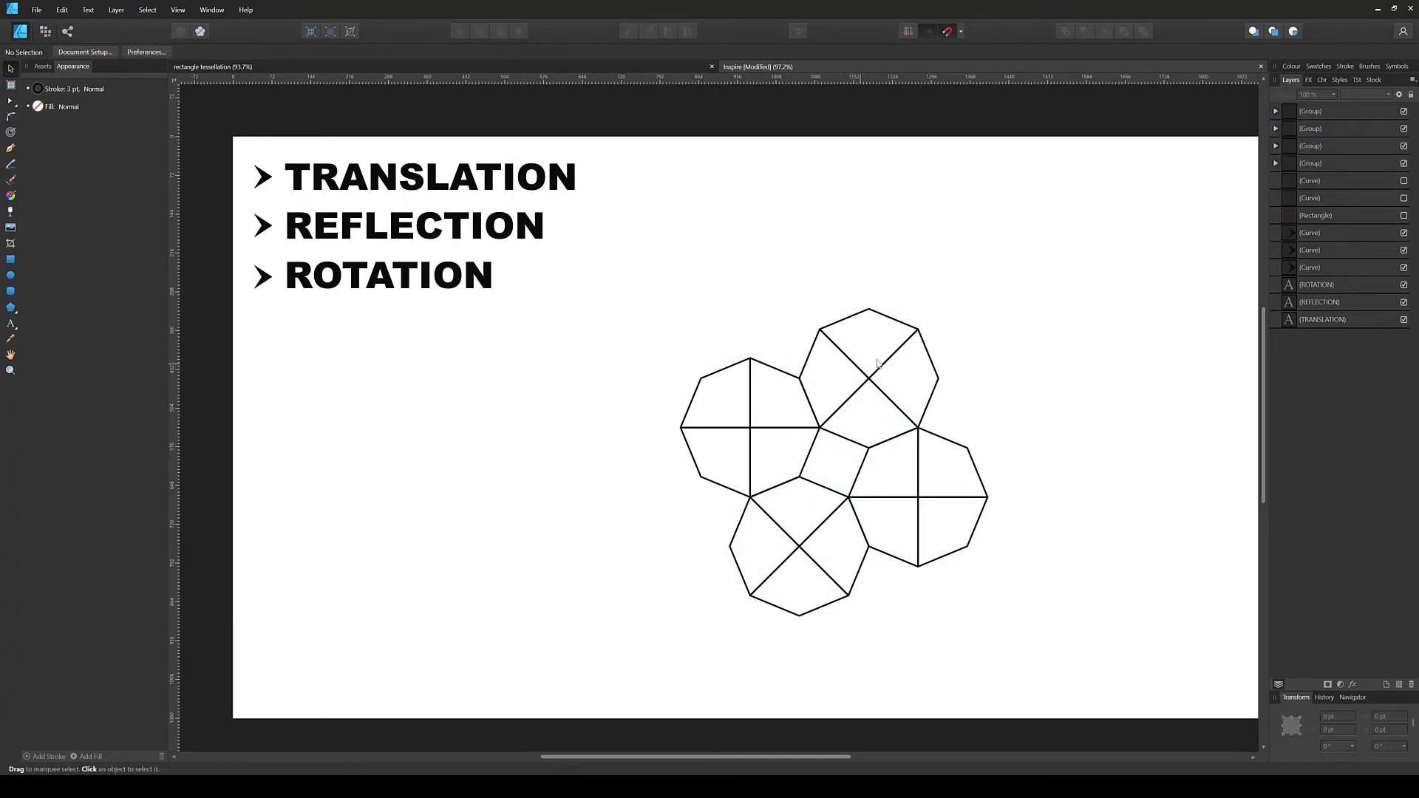
{"action": "left_click_drag", "start_coordinate": [652, 270], "coordinate": [1077, 608]}
{"action": "left_click", "coordinate": [948, 651]}
{"action": "left_click_drag", "start_coordinate": [996, 263], "coordinate": [872, 390]}
{"action": "left_click", "coordinate": [904, 416]}
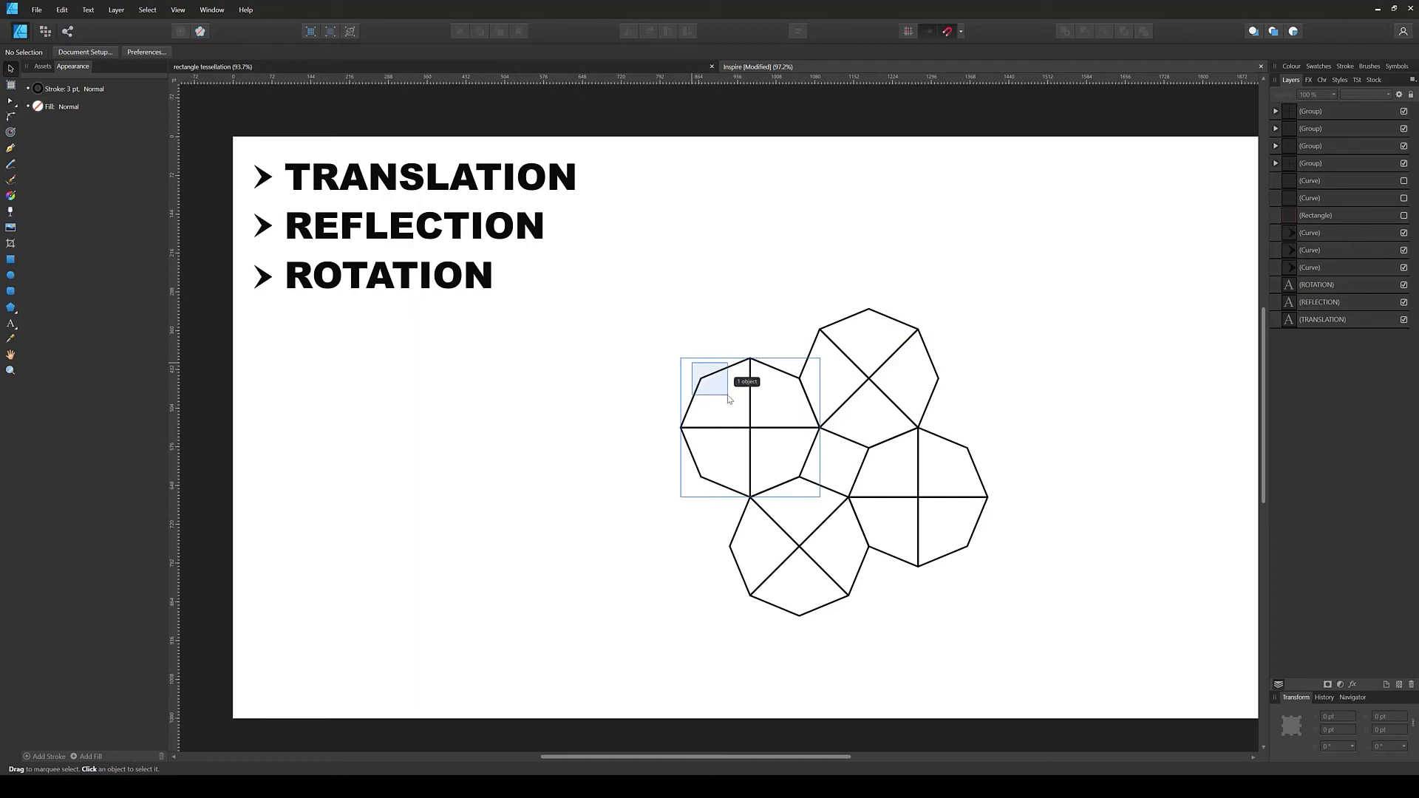
{"action": "left_click", "coordinate": [700, 388]}
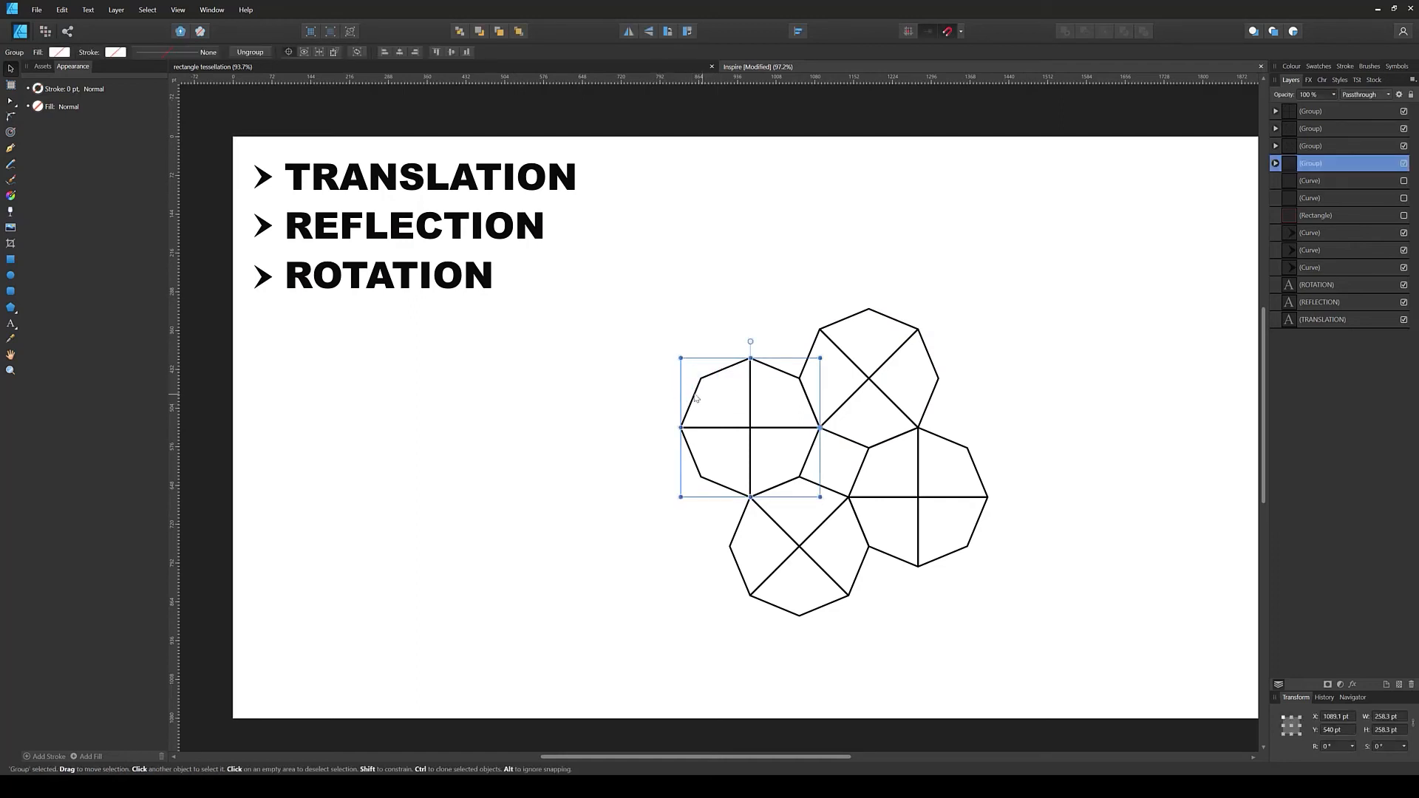
{"action": "left_click", "coordinate": [691, 375]}
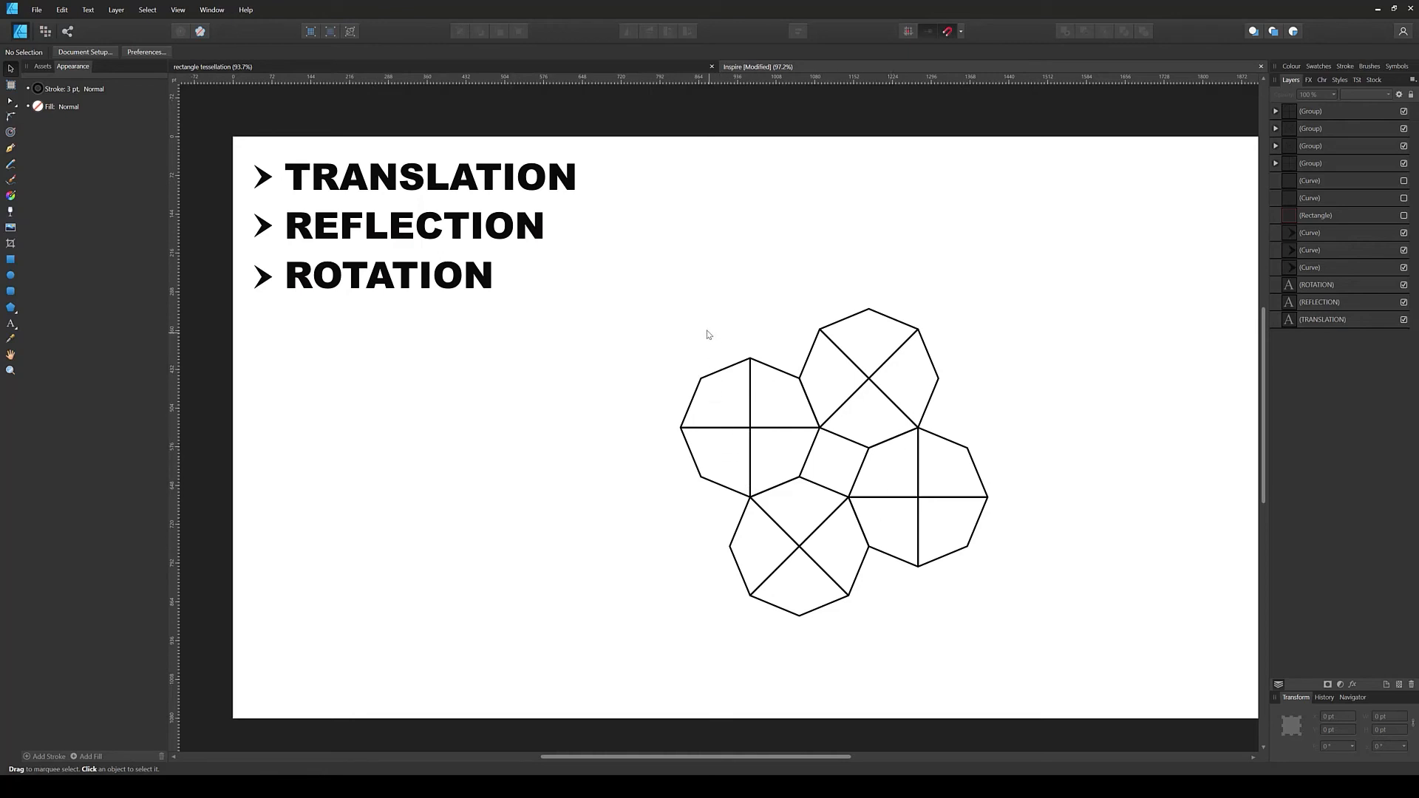
{"action": "left_click_drag", "start_coordinate": [710, 331], "coordinate": [983, 632]}
{"action": "left_click", "coordinate": [916, 674]}
Step: Delete the three octagon copies and the original octagon, leaving the space below the headings empty
{"action": "left_click_drag", "start_coordinate": [1018, 245], "coordinate": [845, 573]}
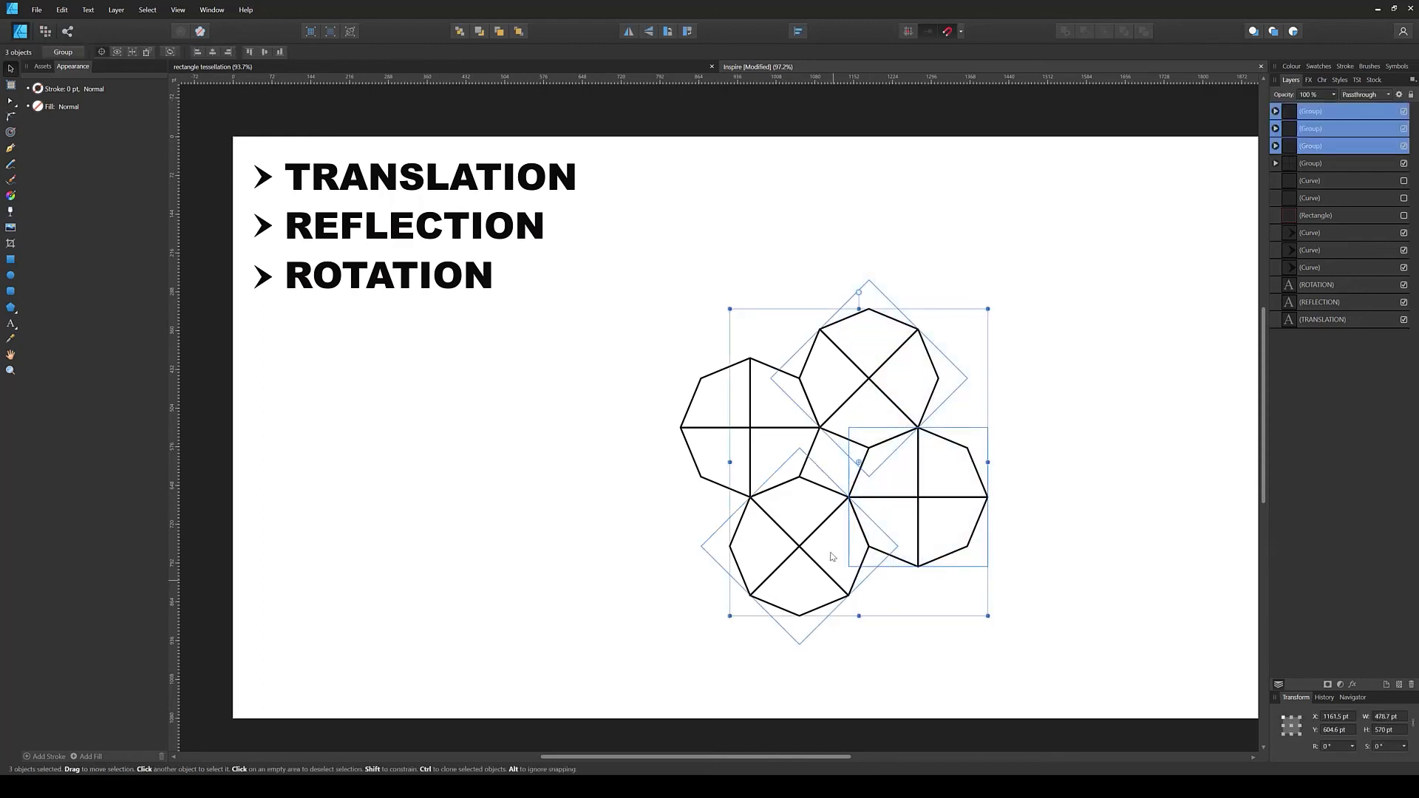
{"action": "key", "text": "Delete"}
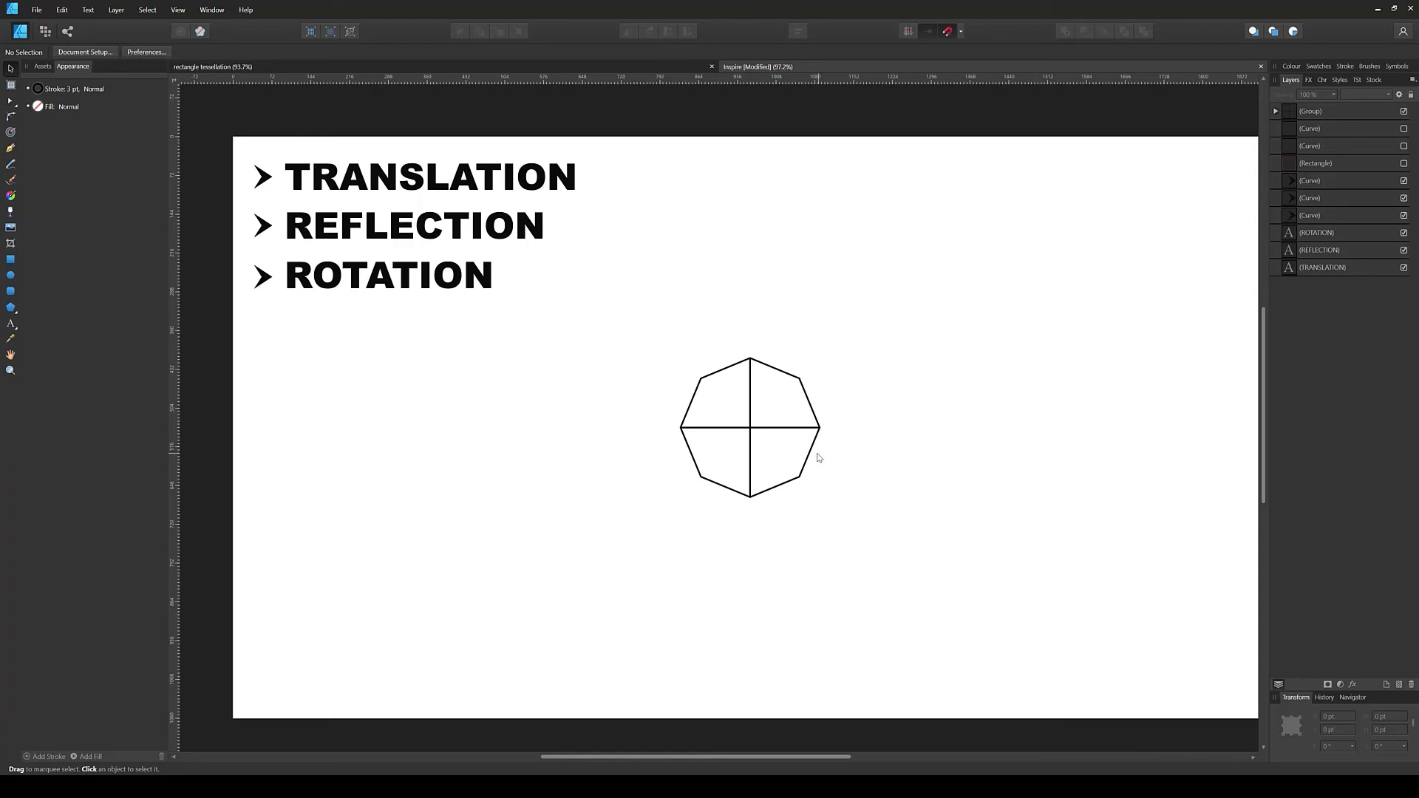
{"action": "left_click", "coordinate": [806, 441]}
{"action": "left_click", "coordinate": [743, 547]}
{"action": "left_click", "coordinate": [708, 399]}
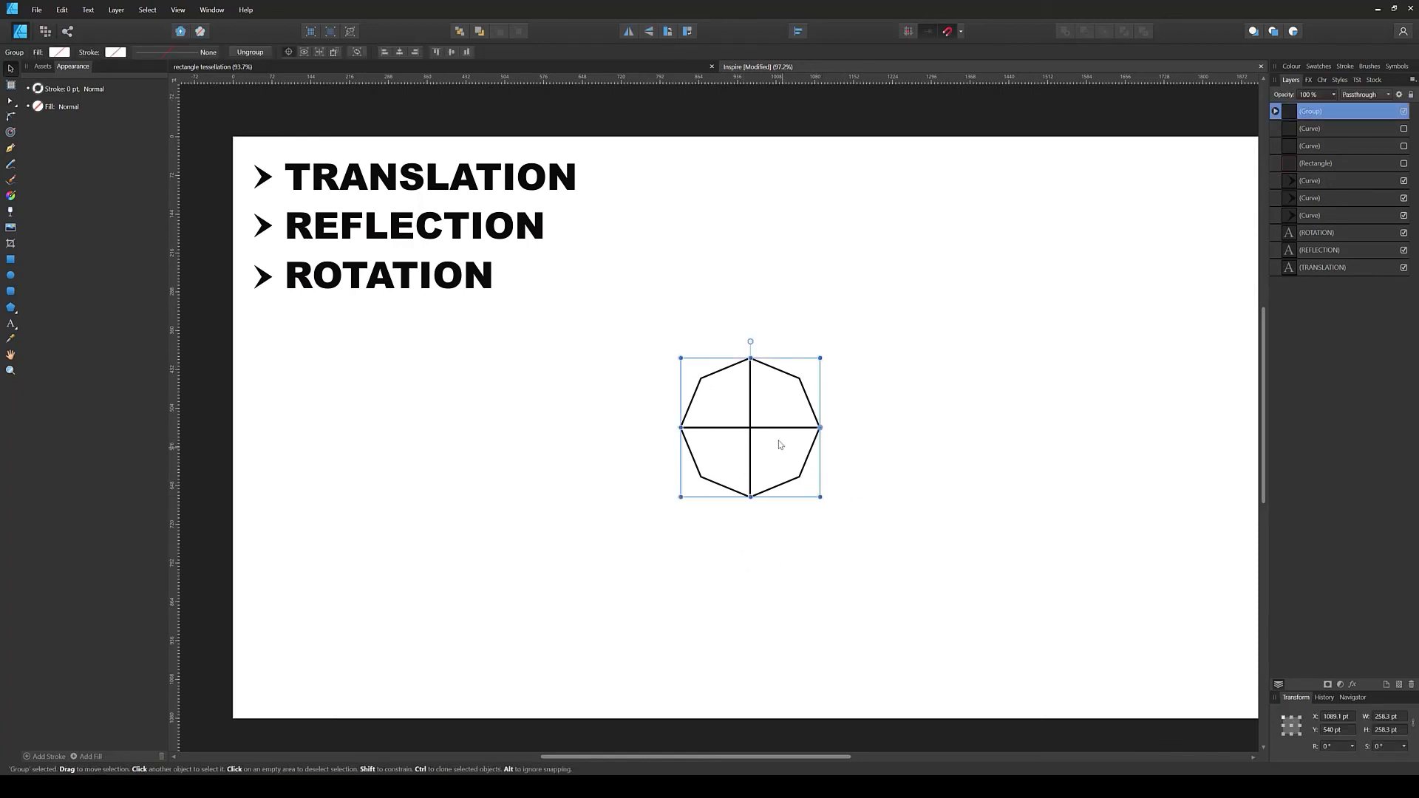
{"action": "key", "text": "Delete"}
{"action": "left_click", "coordinate": [516, 406]}
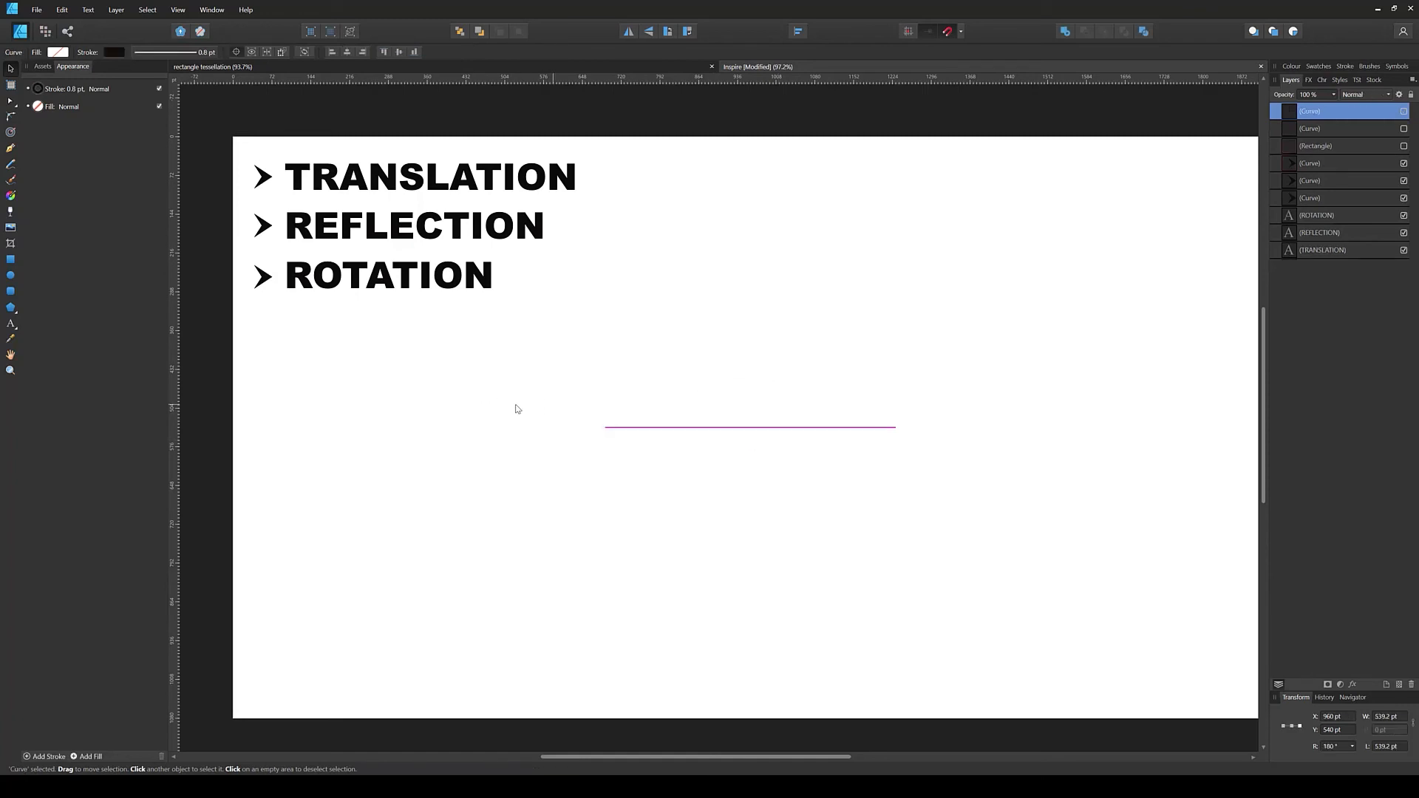
Step: Draw a regular polygon about 414 pt across beside the headings and set it to 12 sides
{"action": "left_click", "coordinate": [11, 308]}
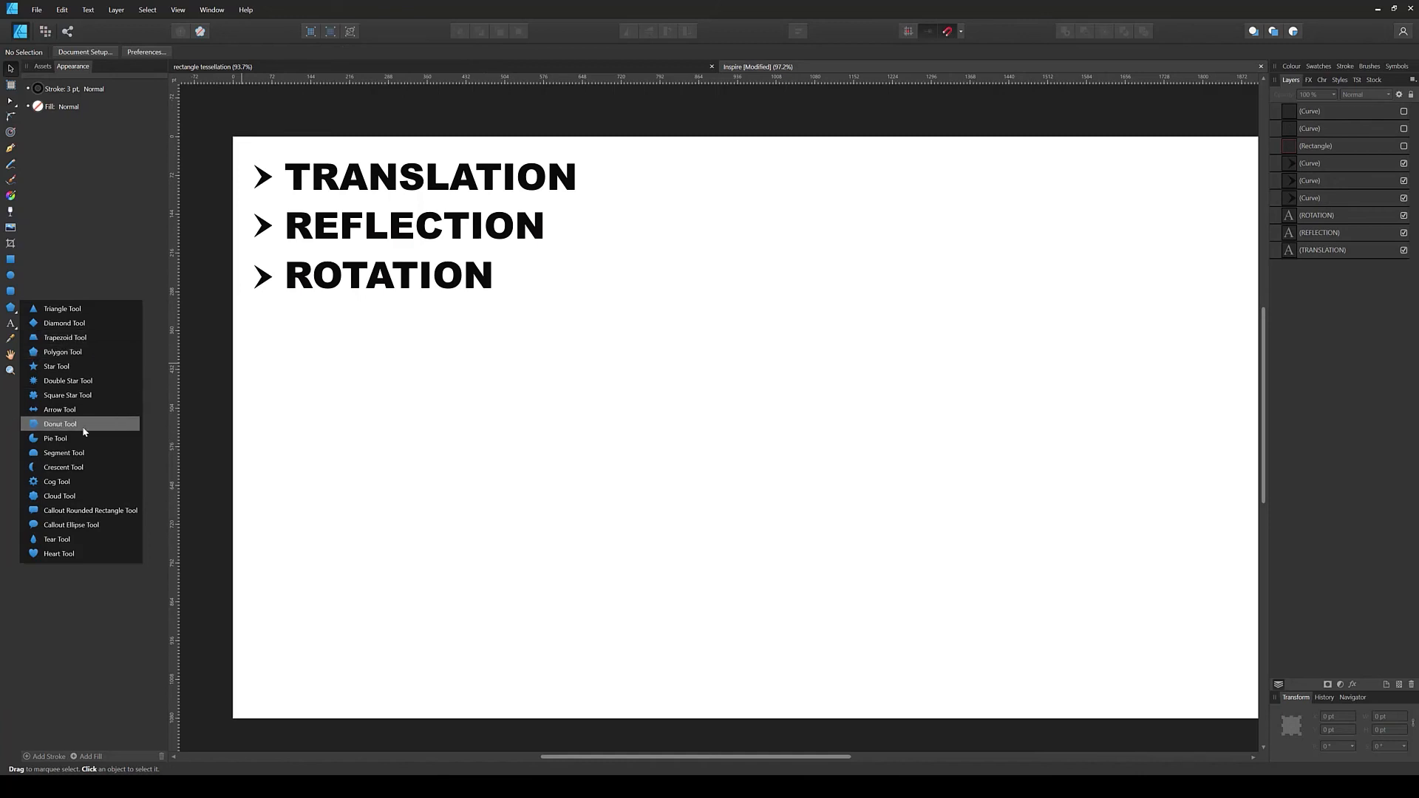
{"action": "left_click", "coordinate": [77, 352]}
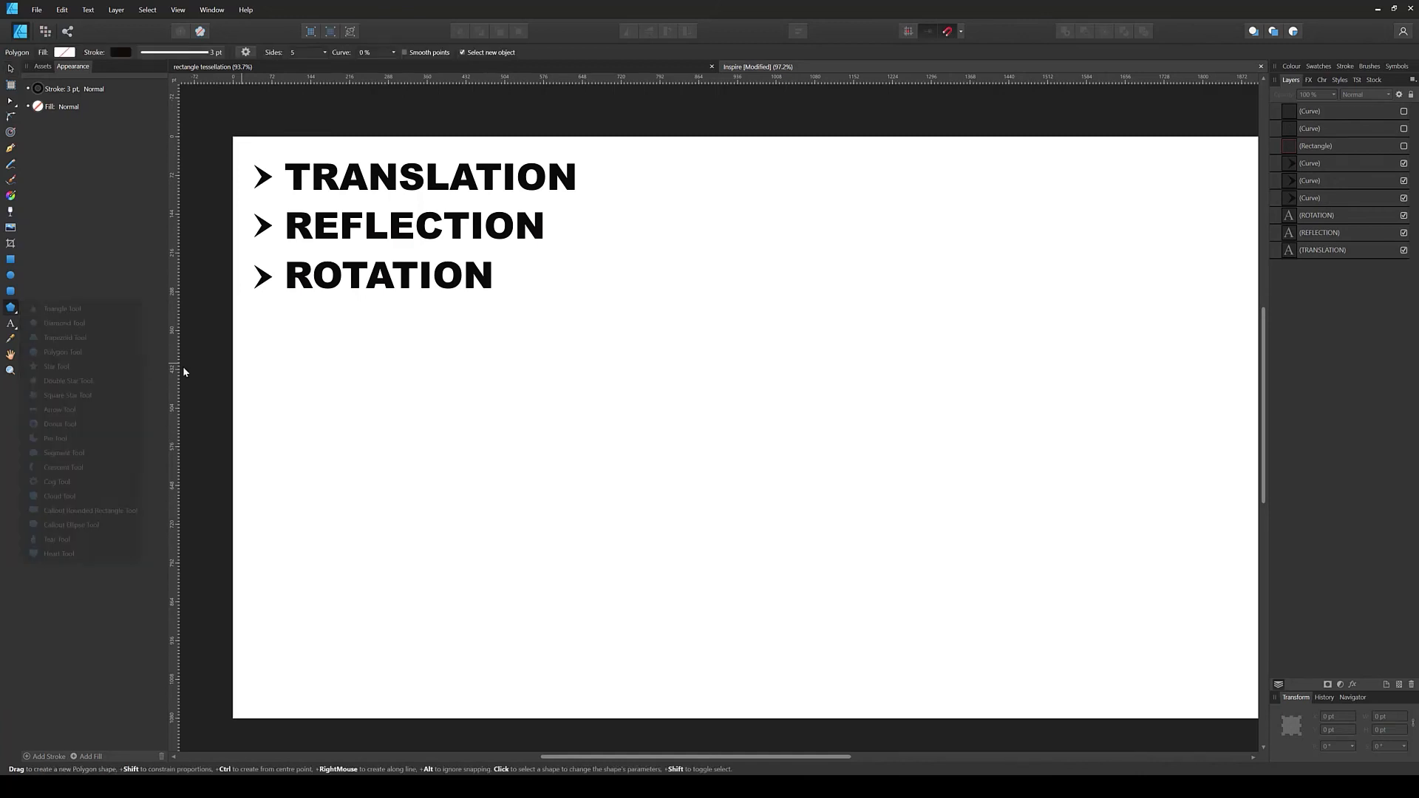
{"action": "left_click_drag", "start_coordinate": [701, 307], "coordinate": [925, 529]}
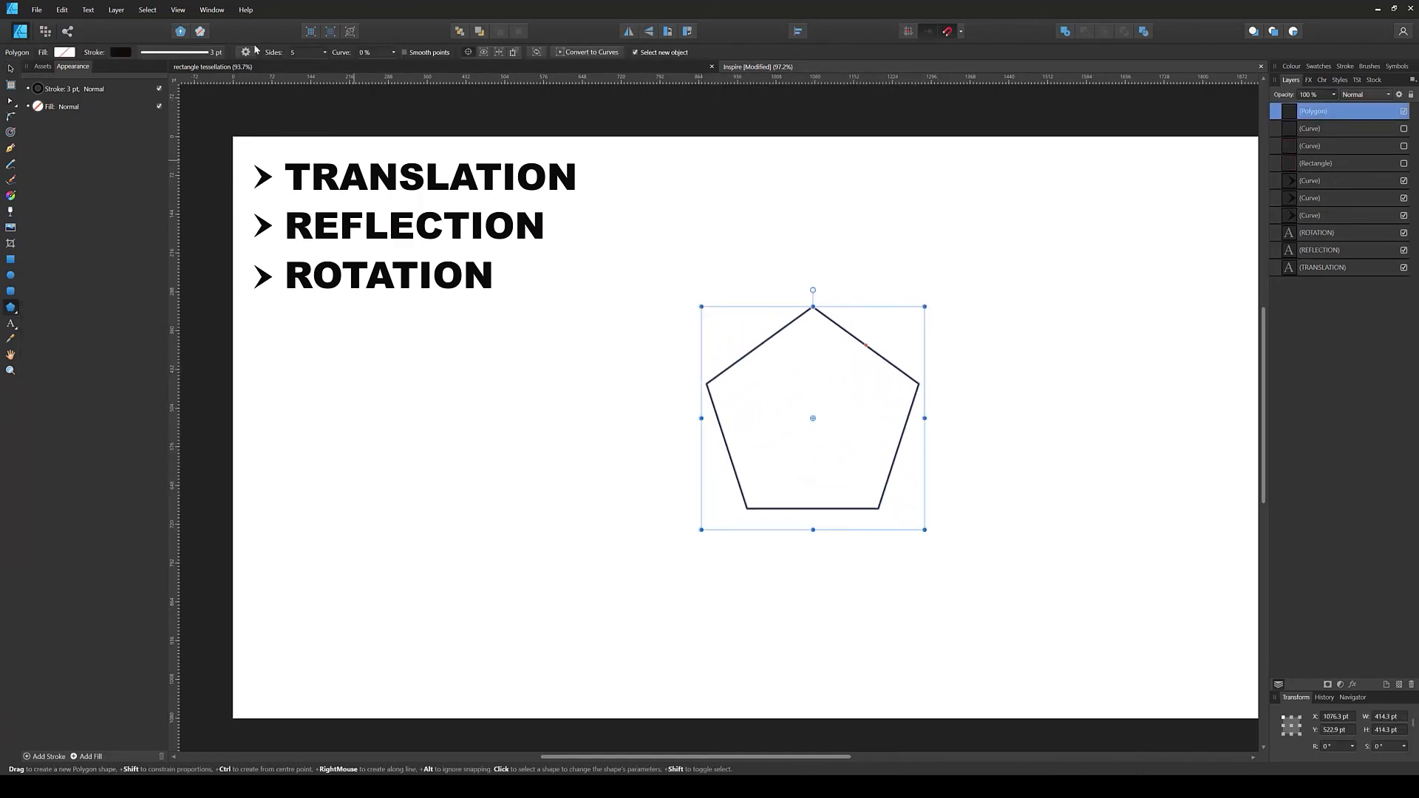
{"action": "left_click", "coordinate": [301, 53]}
{"action": "type", "text": "12"}
{"action": "key", "text": "Return"}
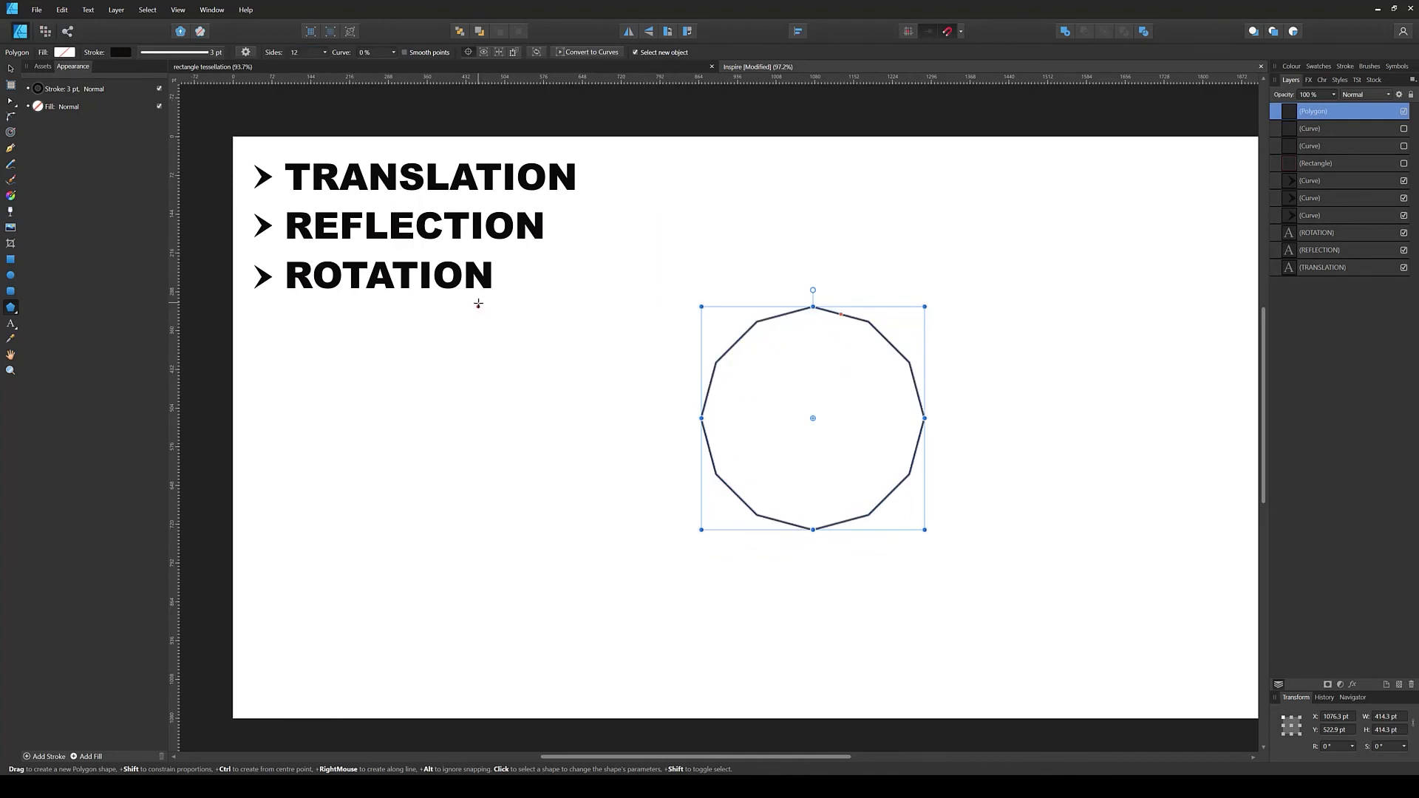
Step: Convert the dodecagon, centred on the page, to curves and show the two crossing guide lines
{"action": "left_click", "coordinate": [10, 68]}
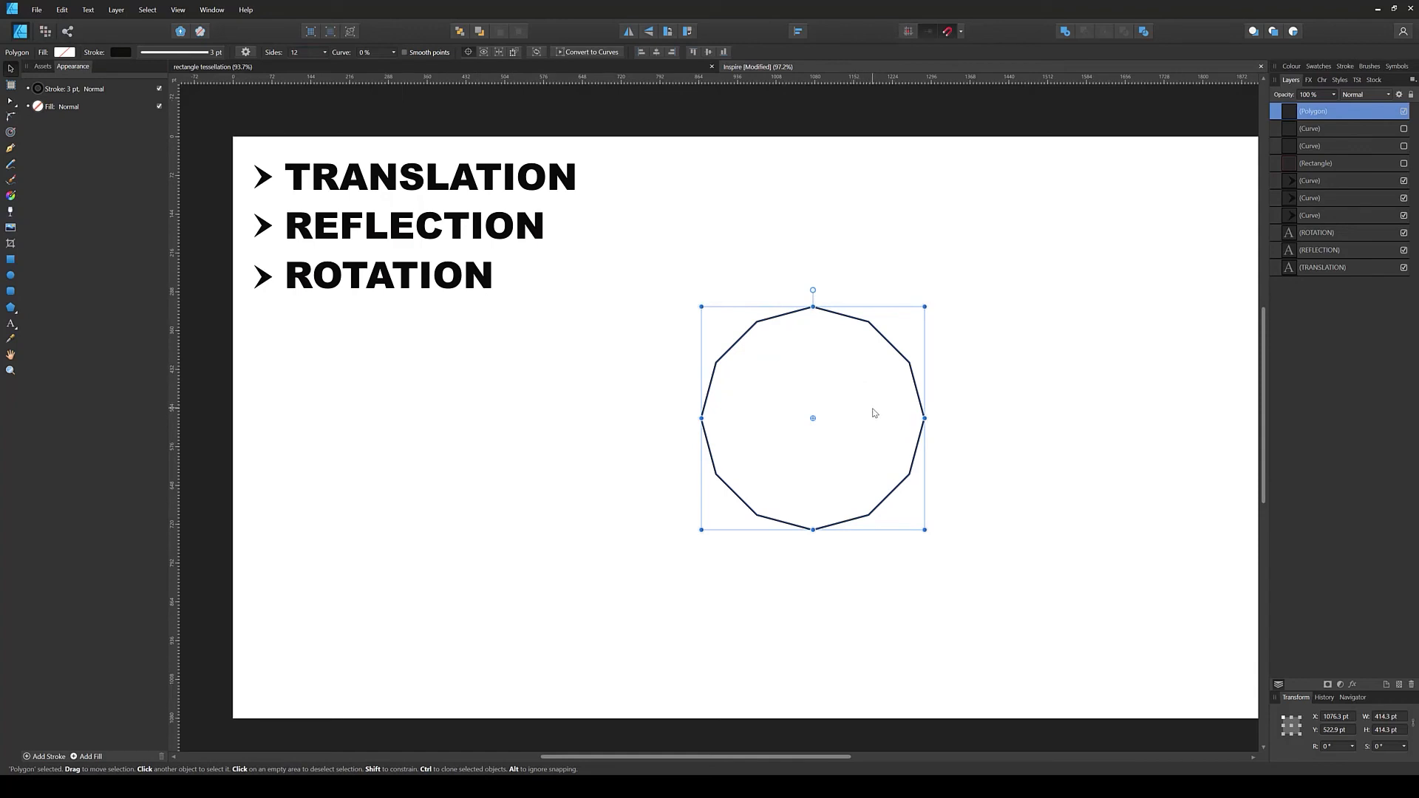
{"action": "left_click", "coordinate": [589, 51]}
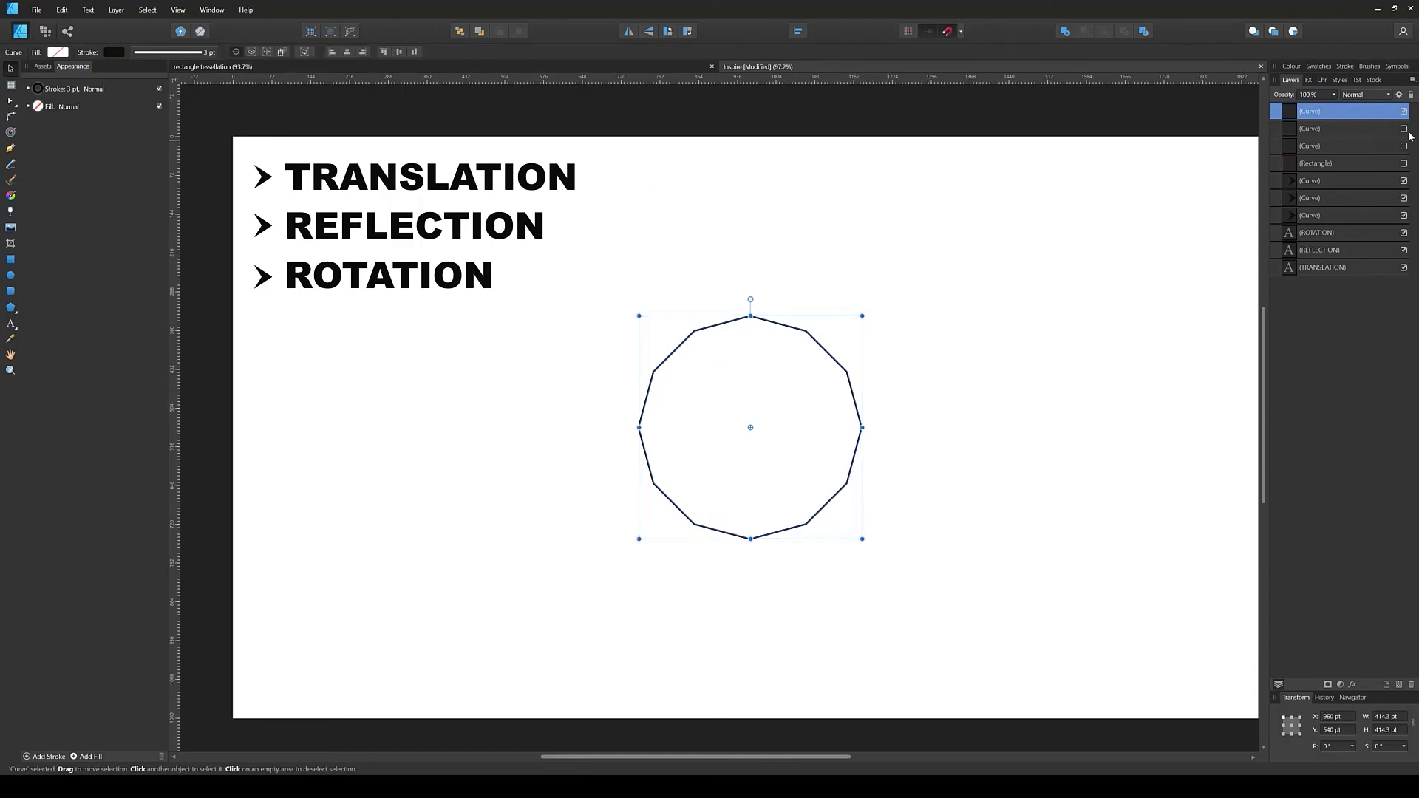
{"action": "left_click", "coordinate": [1404, 128]}
{"action": "left_click", "coordinate": [1404, 146]}
{"action": "key", "text": "a"}
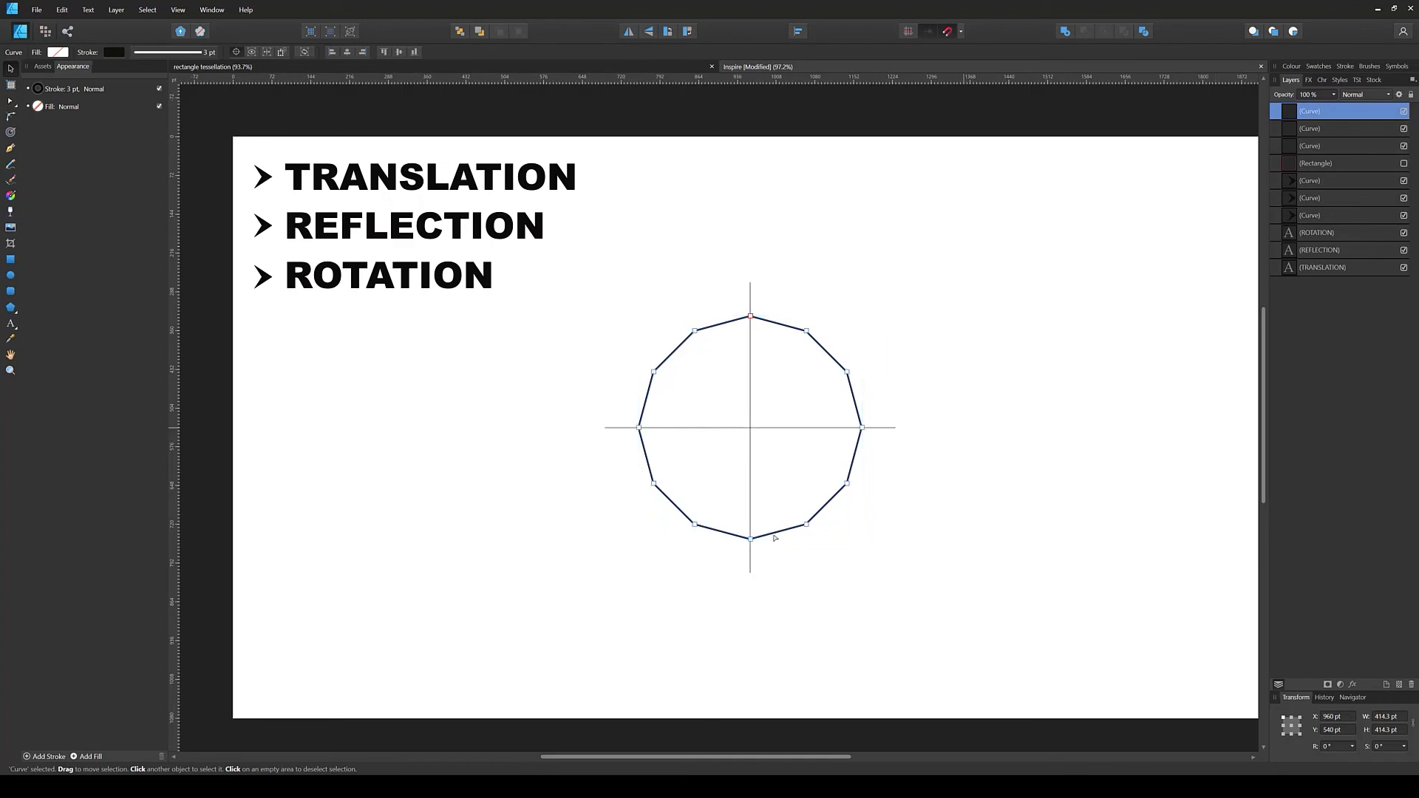
Step: Move the dodecagon's lowest node to the guide lines' crossing point and delete the nodes of its lower-right quarter
{"action": "left_click_drag", "start_coordinate": [752, 539], "coordinate": [879, 473]}
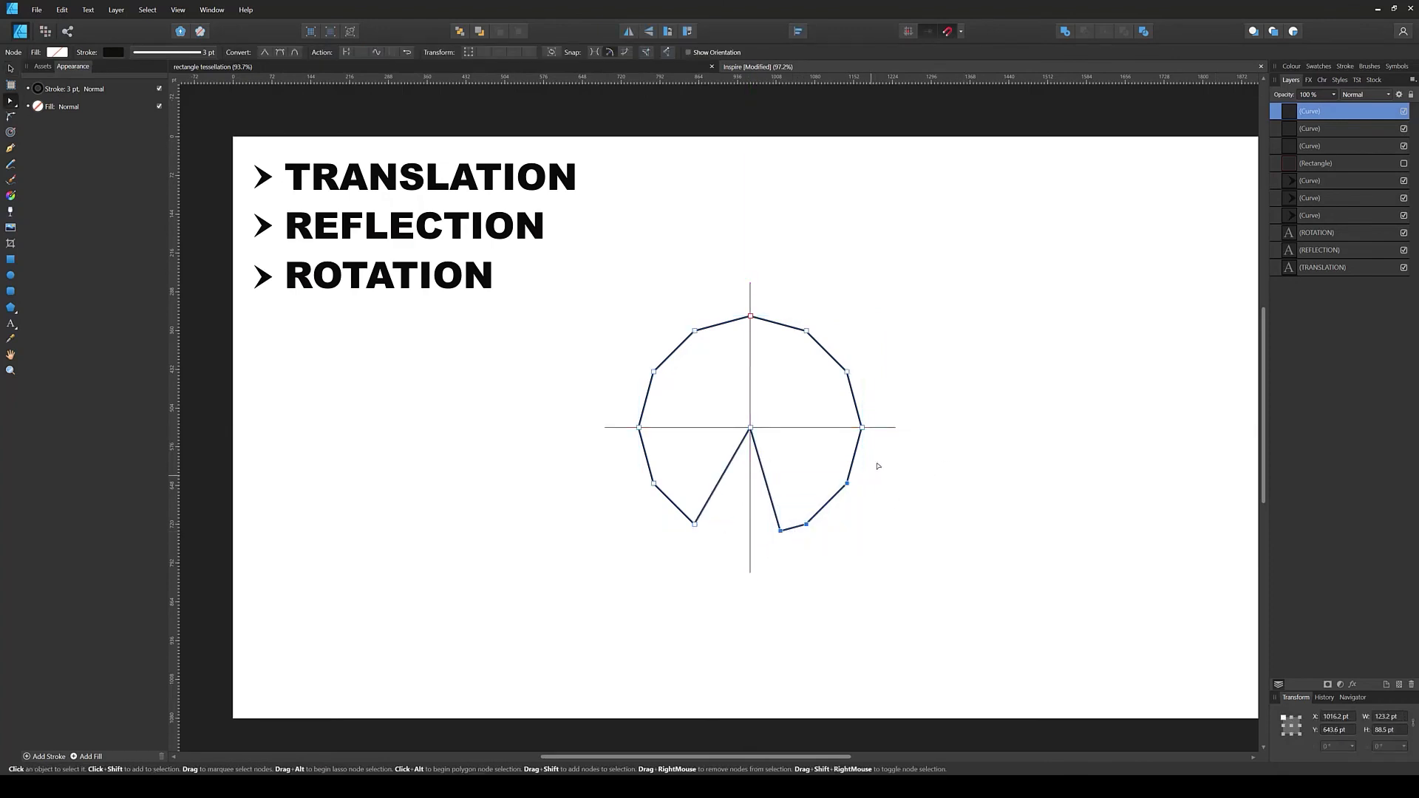
{"action": "key", "text": "Delete"}
{"action": "left_click", "coordinate": [862, 428]}
{"action": "key", "text": "Delete"}
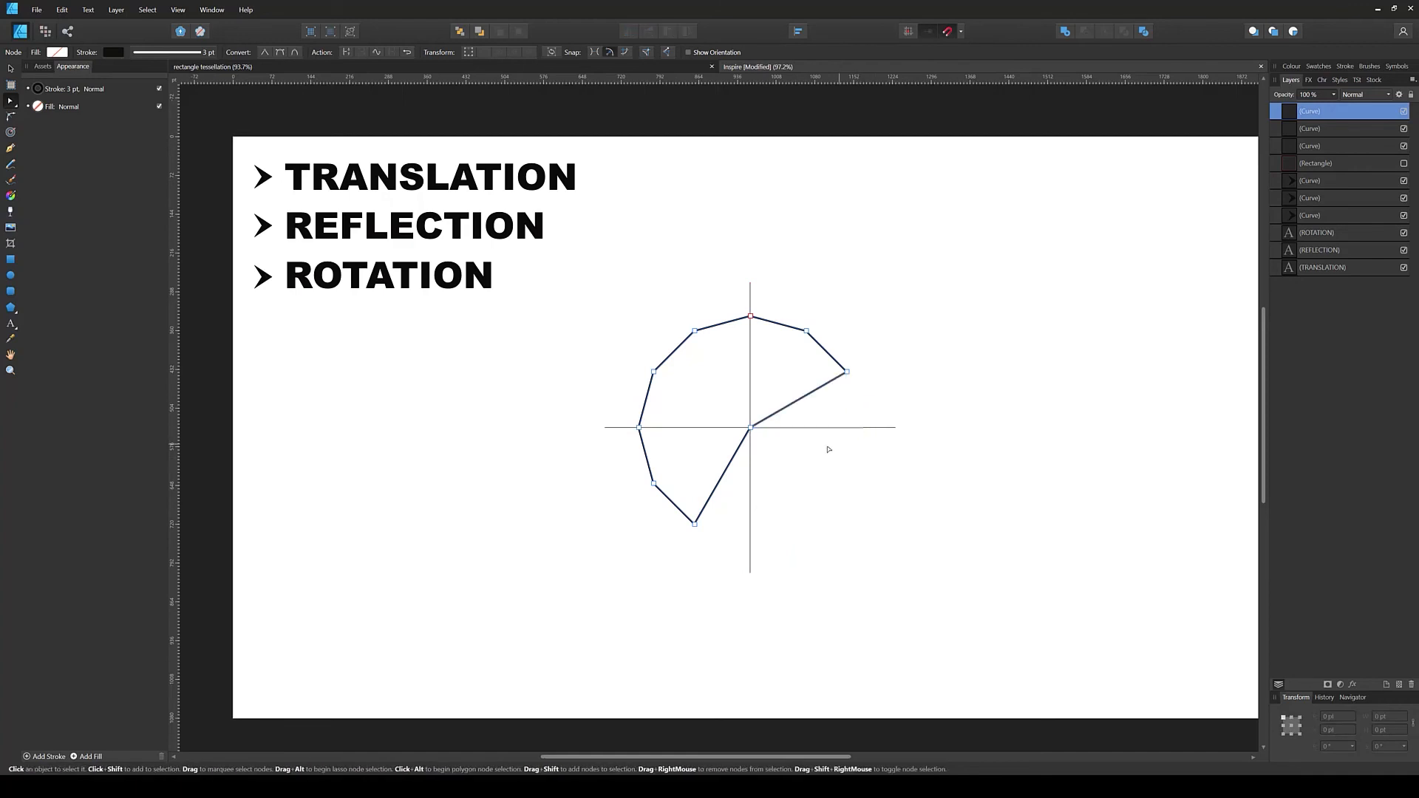
Step: Delete all nodes on the dodecagon's left side, leaving a four-sided wedge between the top node and the centre
{"action": "left_click_drag", "start_coordinate": [666, 280], "coordinate": [715, 355]}
{"action": "key", "text": "Delete"}
{"action": "left_click", "coordinate": [654, 372]}
{"action": "key", "text": "Delete"}
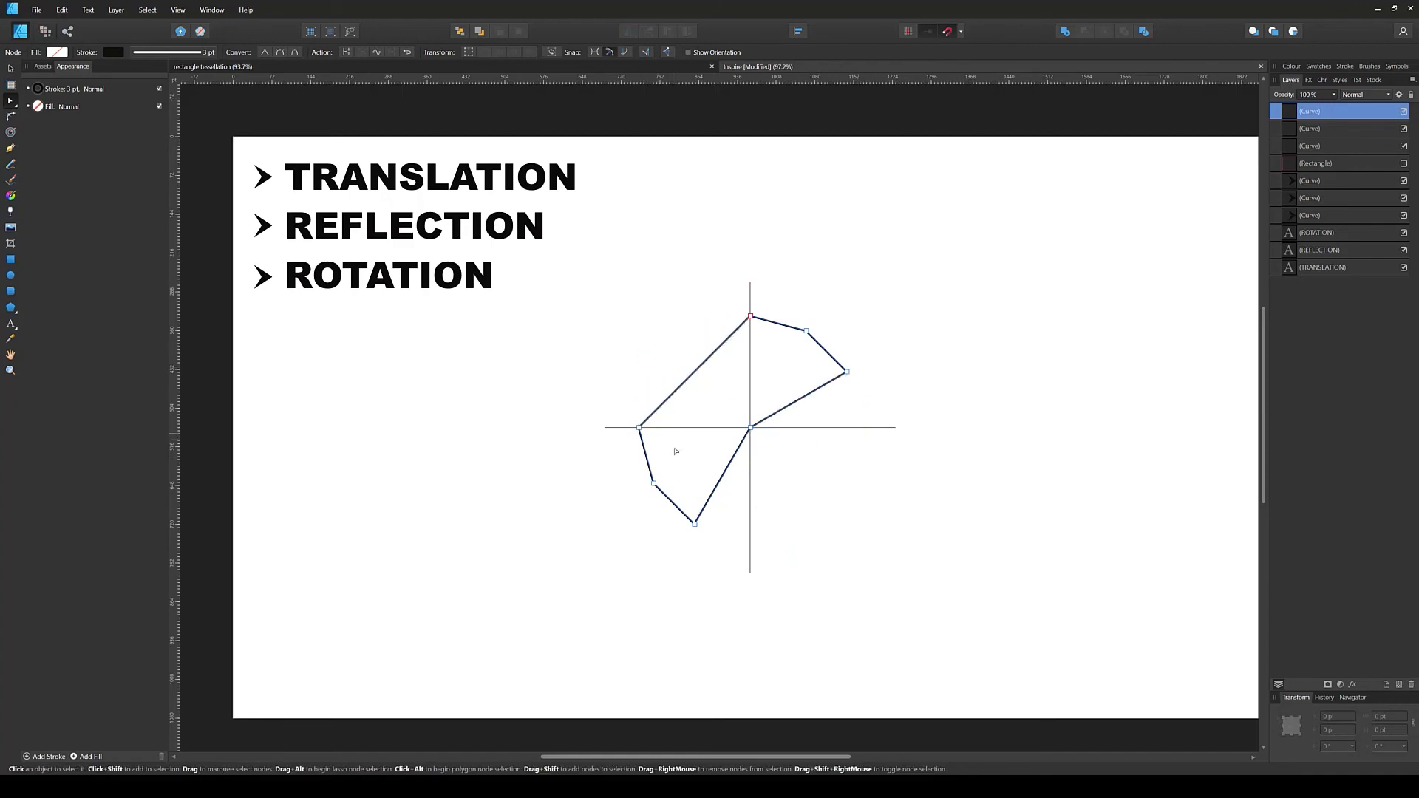
{"action": "left_click_drag", "start_coordinate": [650, 563], "coordinate": [716, 509]}
{"action": "key", "text": "Delete"}
{"action": "key", "text": "Delete"}
{"action": "key", "text": "Delete"}
{"action": "left_click", "coordinate": [939, 320]}
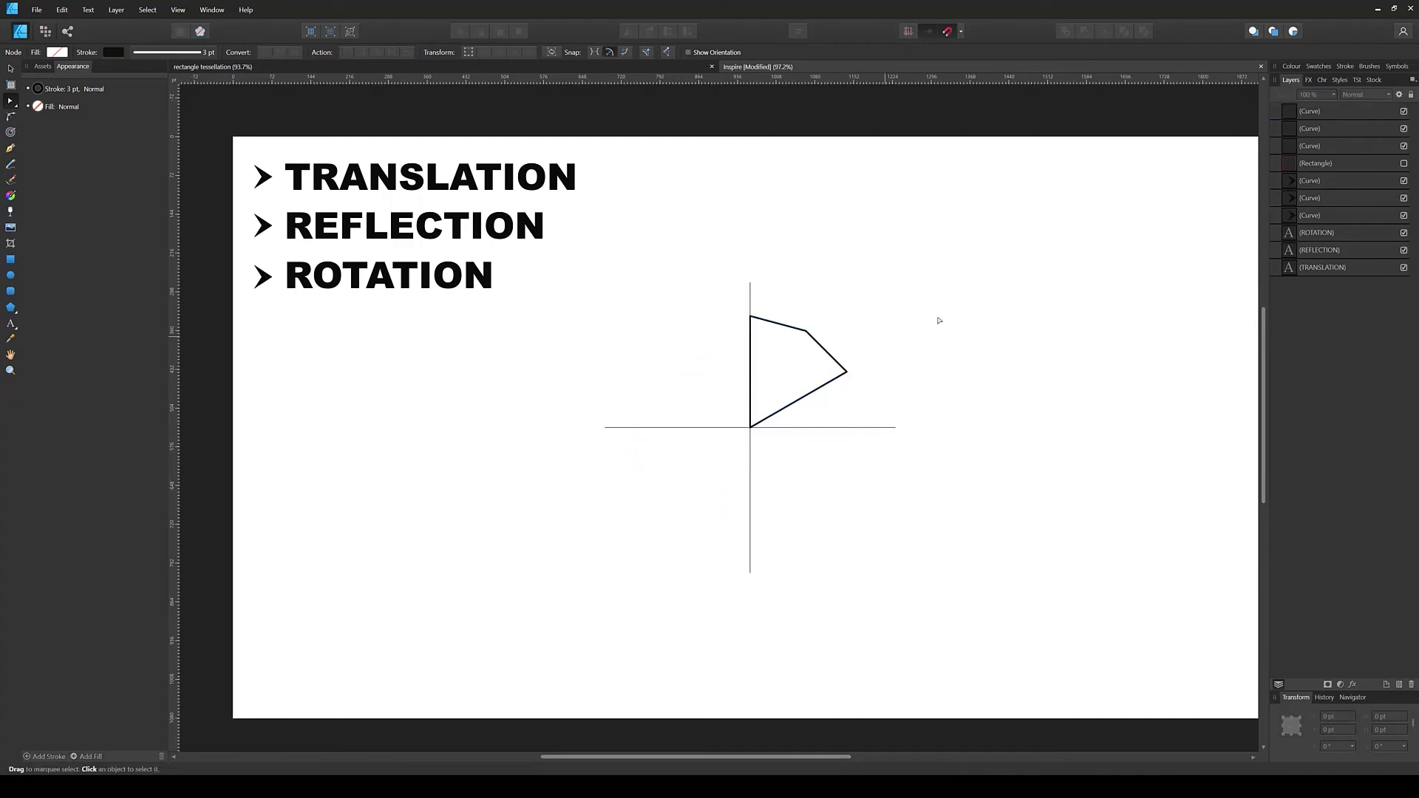
Step: Hide both guide lines and rotate the wedge 60° clockwise so its sharp corner points left
{"action": "left_click", "coordinate": [1405, 145]}
{"action": "left_click", "coordinate": [1405, 129]}
{"action": "left_click_drag", "start_coordinate": [831, 273], "coordinate": [765, 355]}
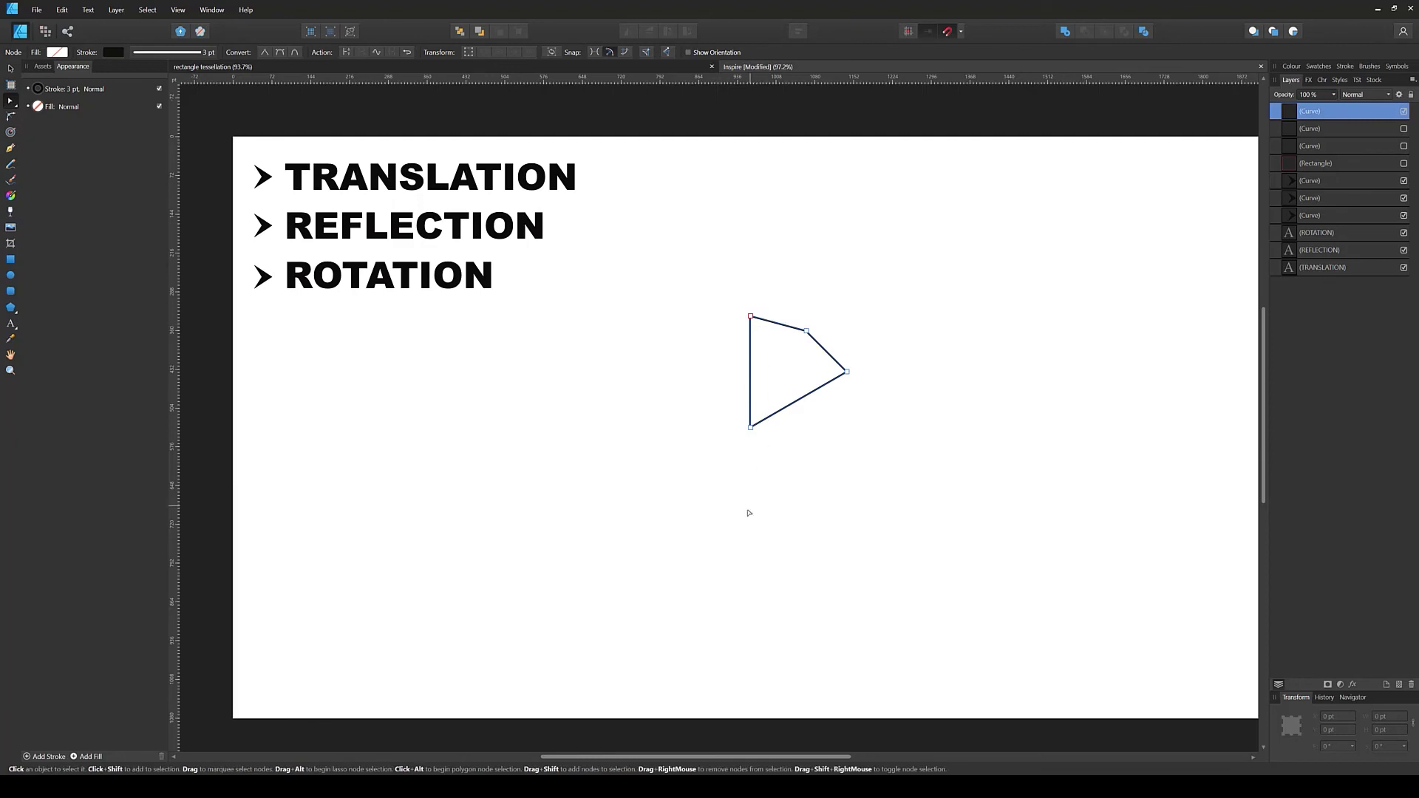
{"action": "key", "text": "v"}
{"action": "left_click_drag", "start_coordinate": [850, 436], "coordinate": [735, 507]}
{"action": "left_click", "coordinate": [768, 452]}
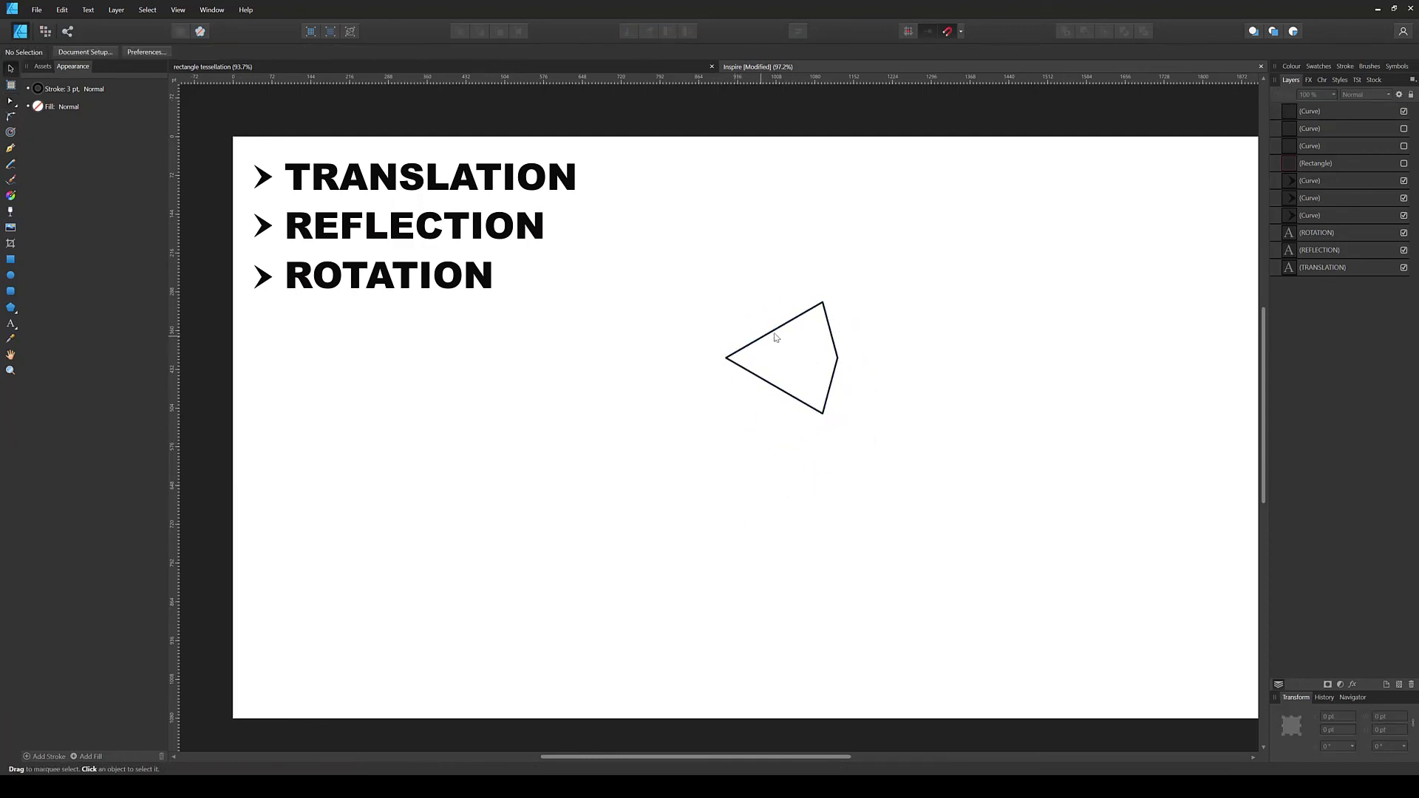
Step: Move the wedge to the open area near the middle of the page
{"action": "left_click_drag", "start_coordinate": [772, 294], "coordinate": [742, 428]}
{"action": "left_click", "coordinate": [864, 341]}
{"action": "left_click_drag", "start_coordinate": [862, 327], "coordinate": [756, 385]}
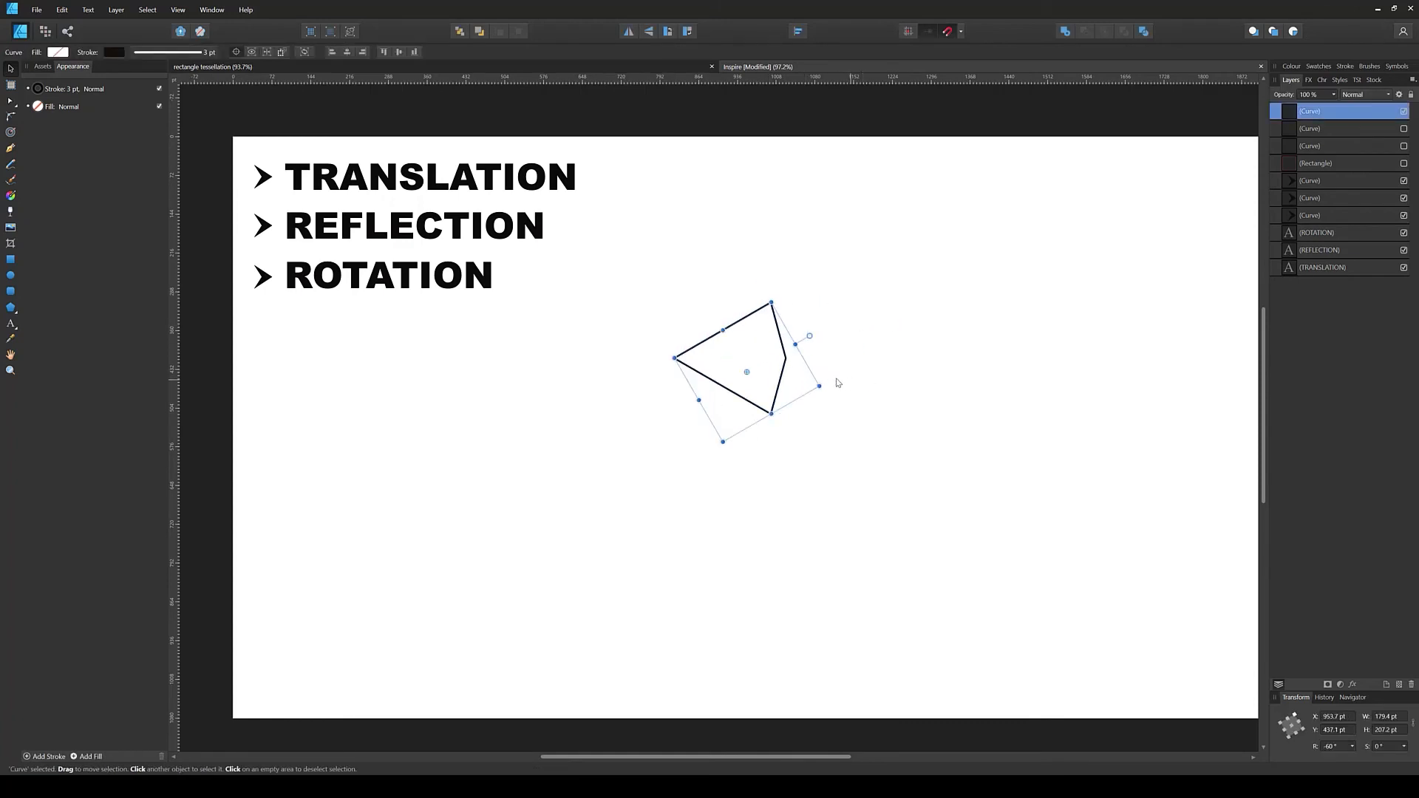
{"action": "left_click", "coordinate": [837, 383]}
{"action": "left_click_drag", "start_coordinate": [816, 326], "coordinate": [831, 439]}
Step: Examine the wedge's two long edges, its short outer edges and the corners where they meet
{"action": "left_click", "coordinate": [779, 529]}
{"action": "left_click", "coordinate": [782, 403]}
{"action": "left_click", "coordinate": [708, 392]}
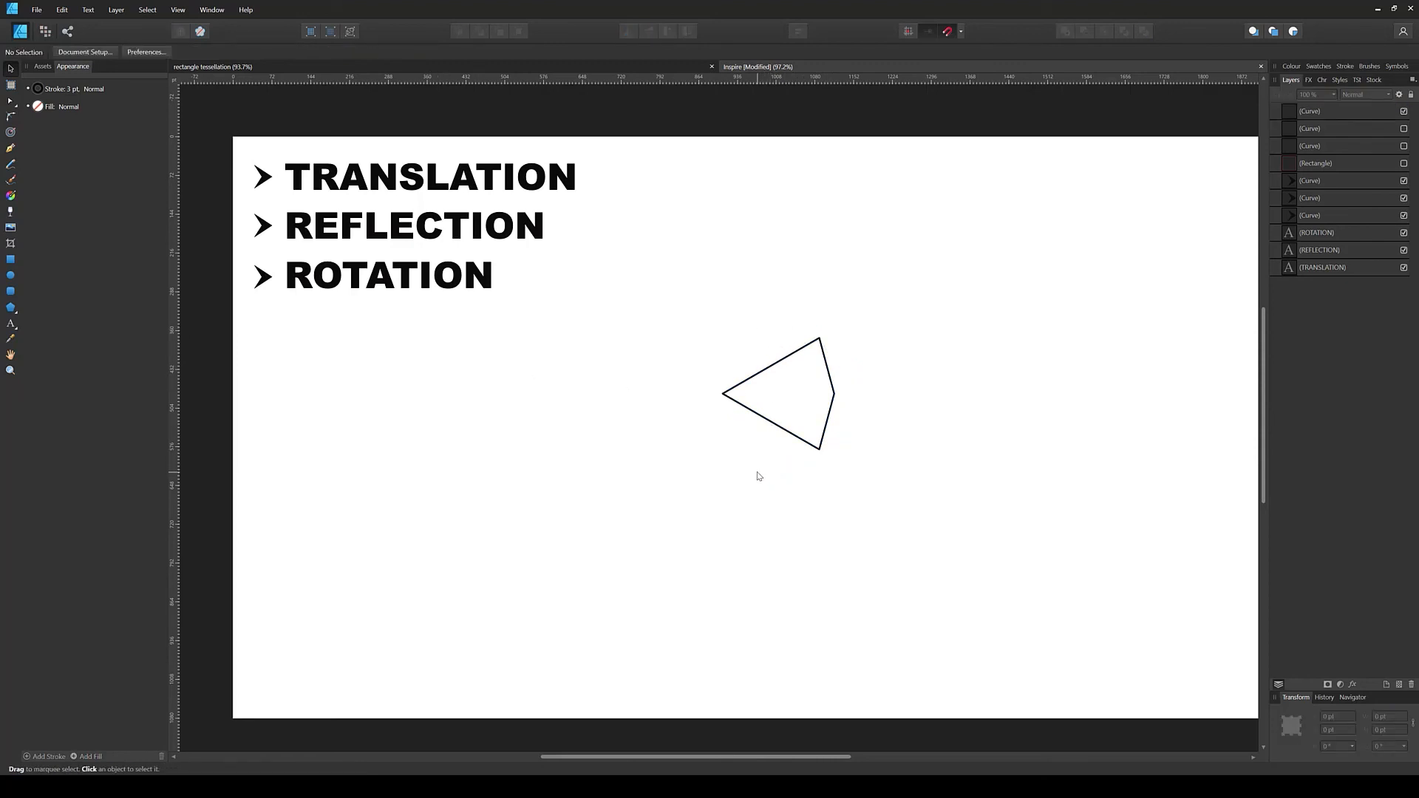
{"action": "left_click_drag", "start_coordinate": [745, 357], "coordinate": [784, 382]}
{"action": "left_click", "coordinate": [728, 477]}
{"action": "left_click_drag", "start_coordinate": [735, 467], "coordinate": [765, 423]}
{"action": "left_click", "coordinate": [765, 420]}
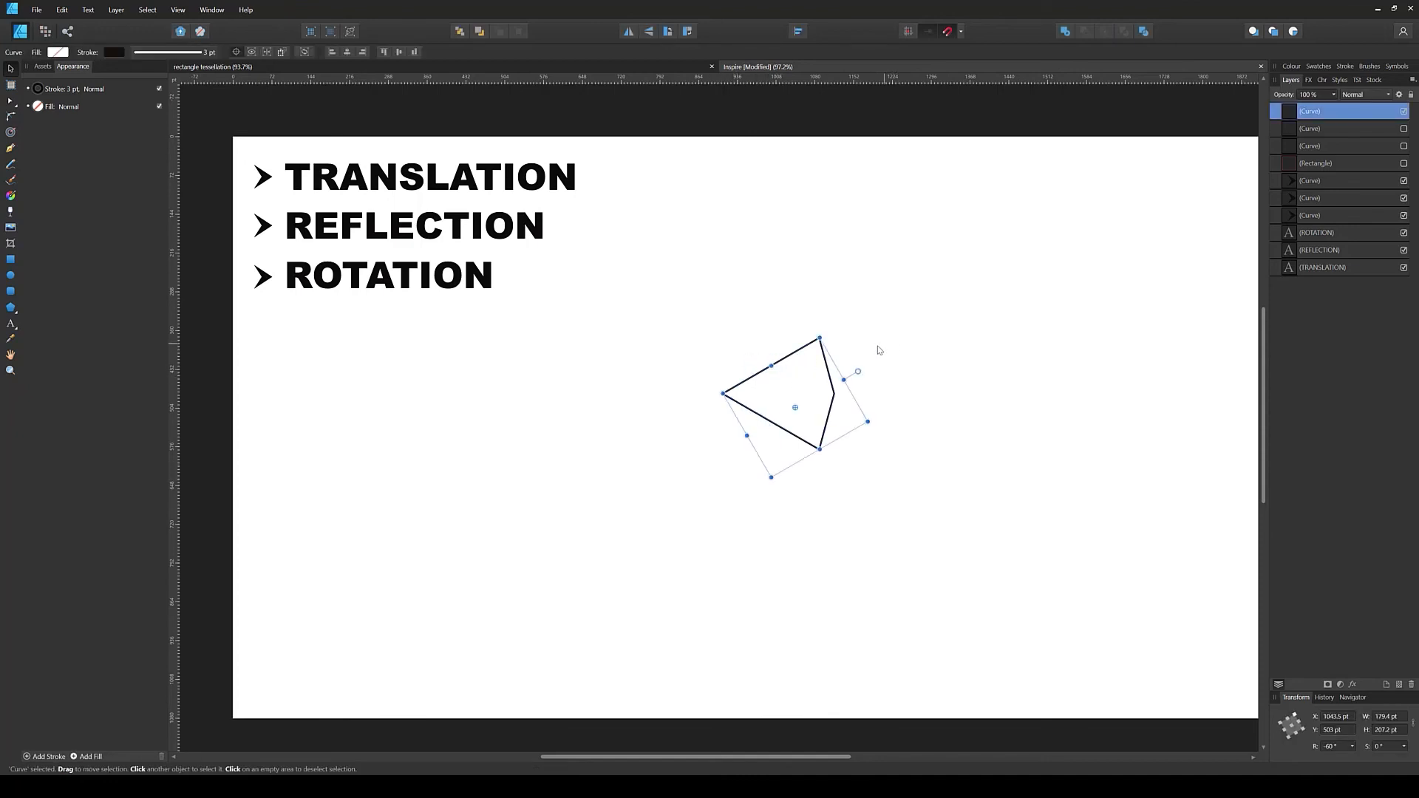
{"action": "left_click", "coordinate": [749, 351]}
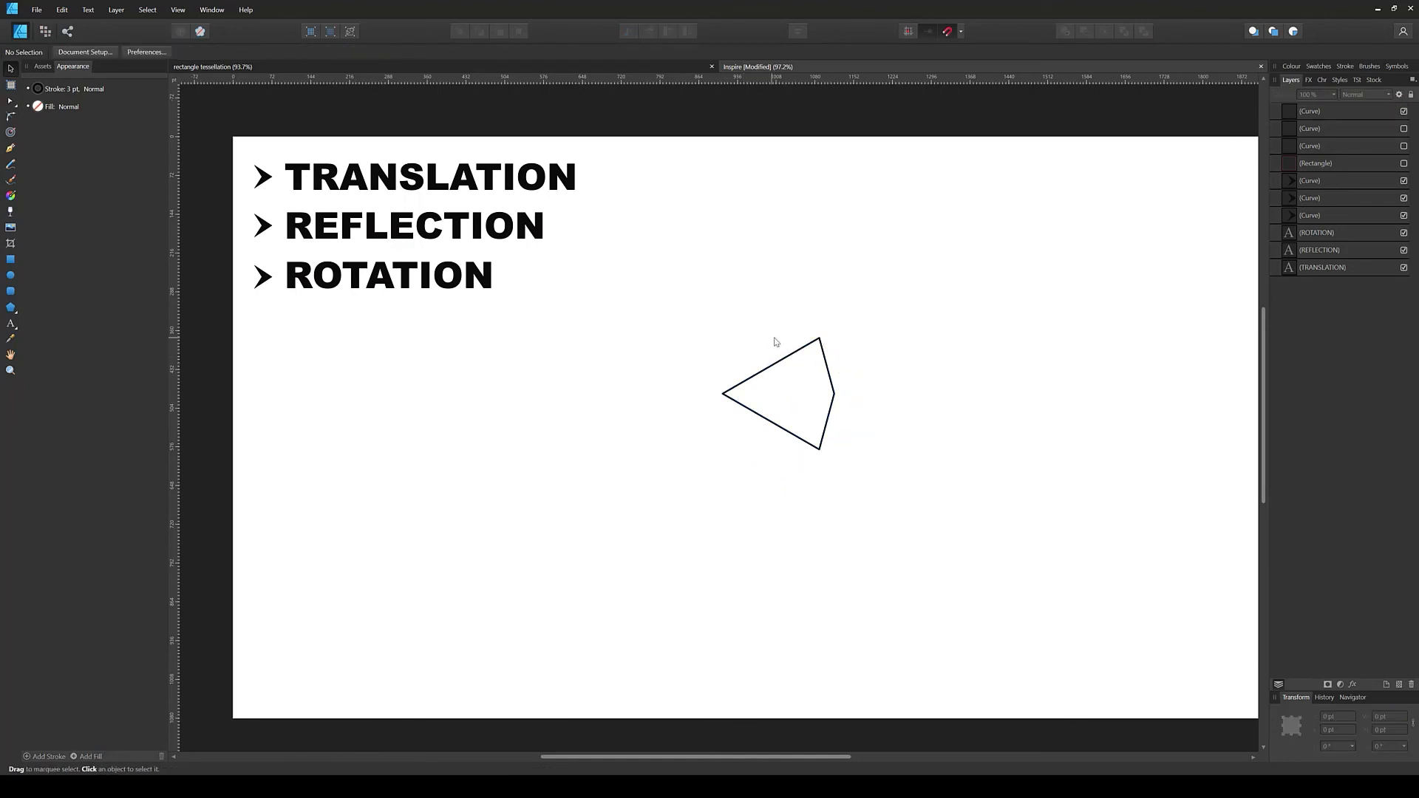
{"action": "left_click_drag", "start_coordinate": [774, 337], "coordinate": [786, 379]}
{"action": "left_click", "coordinate": [774, 362]}
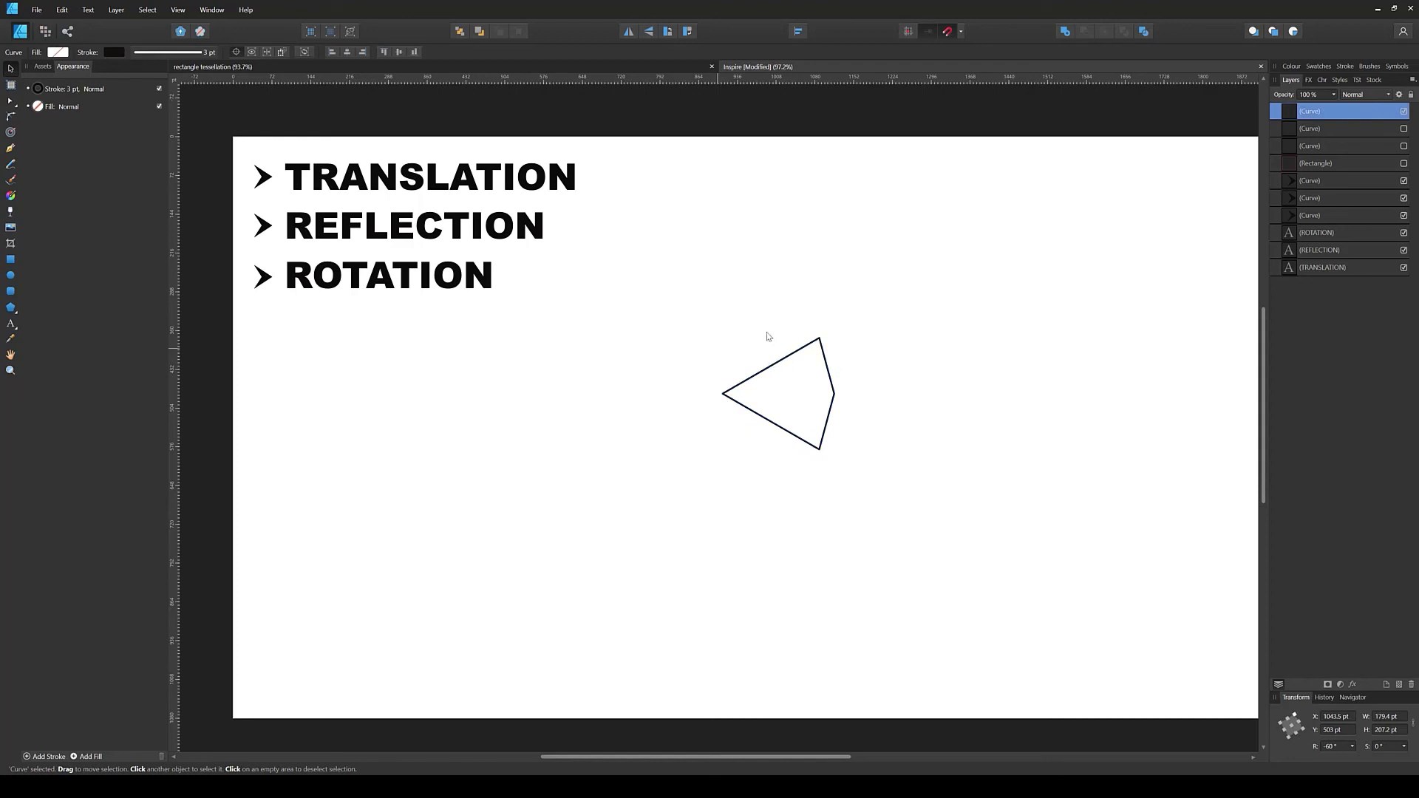
Step: Compare the wedge's upper and lower long edges, its two short outer edges, and the shape as a whole
{"action": "left_click_drag", "start_coordinate": [698, 383], "coordinate": [734, 403]}
{"action": "left_click", "coordinate": [788, 361]}
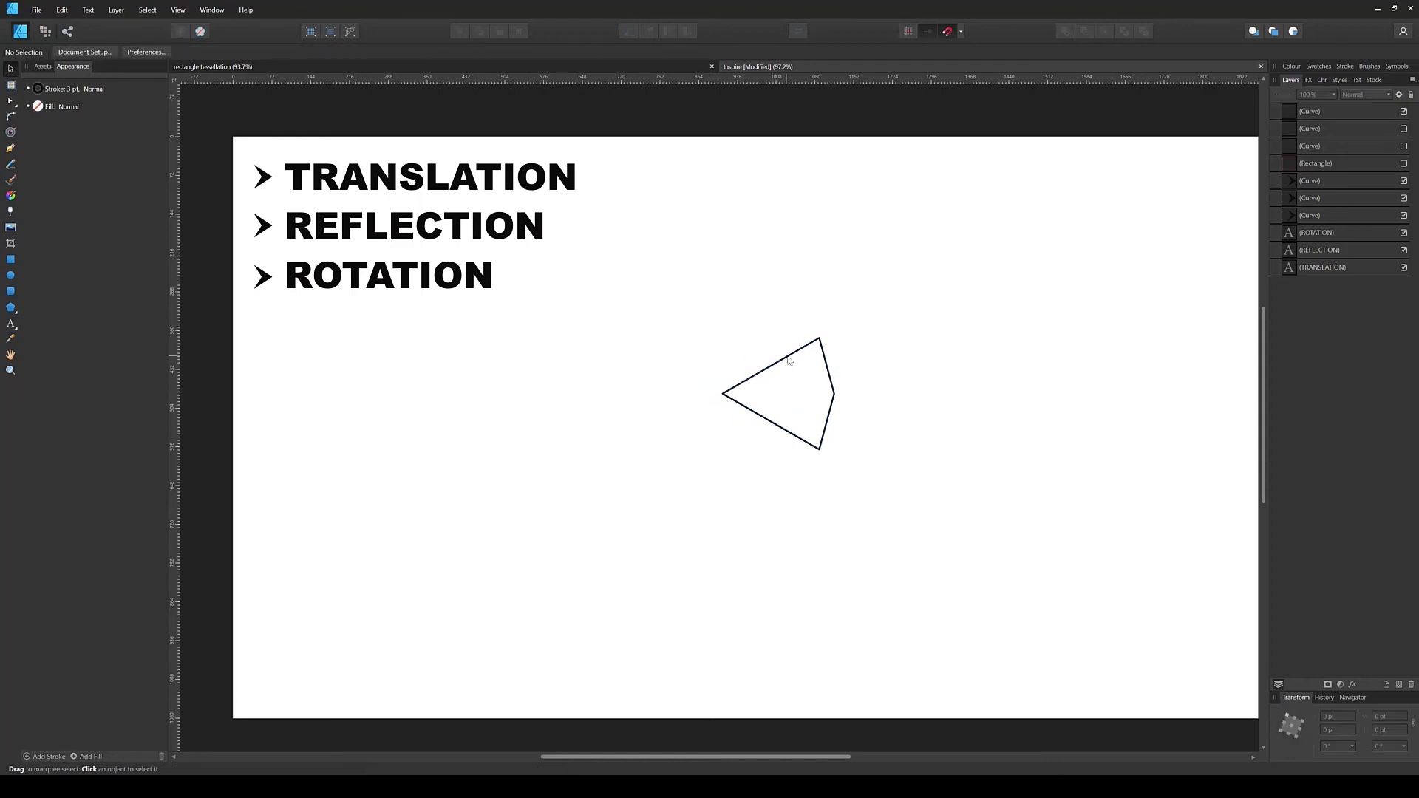
{"action": "left_click_drag", "start_coordinate": [768, 460], "coordinate": [739, 411]}
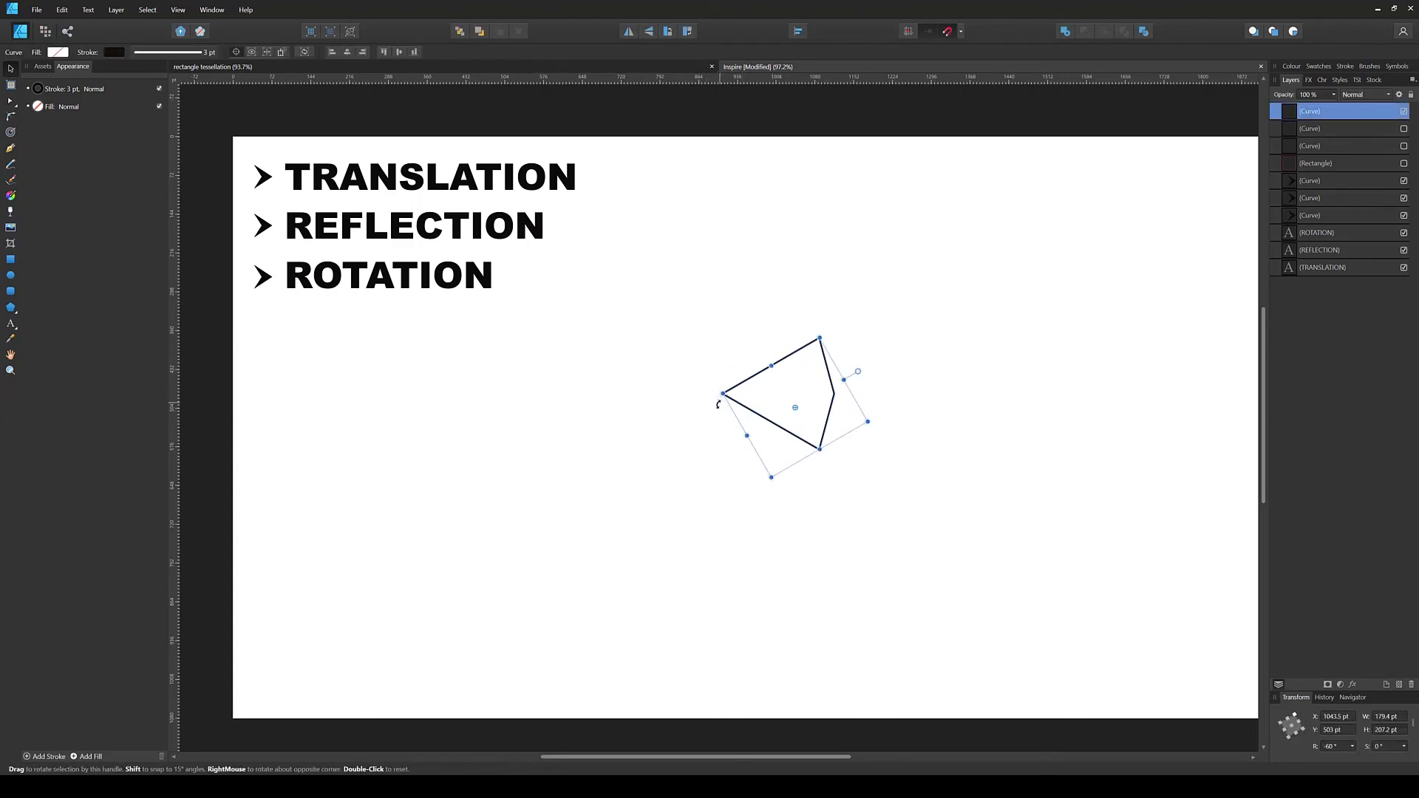
{"action": "left_click", "coordinate": [709, 443]}
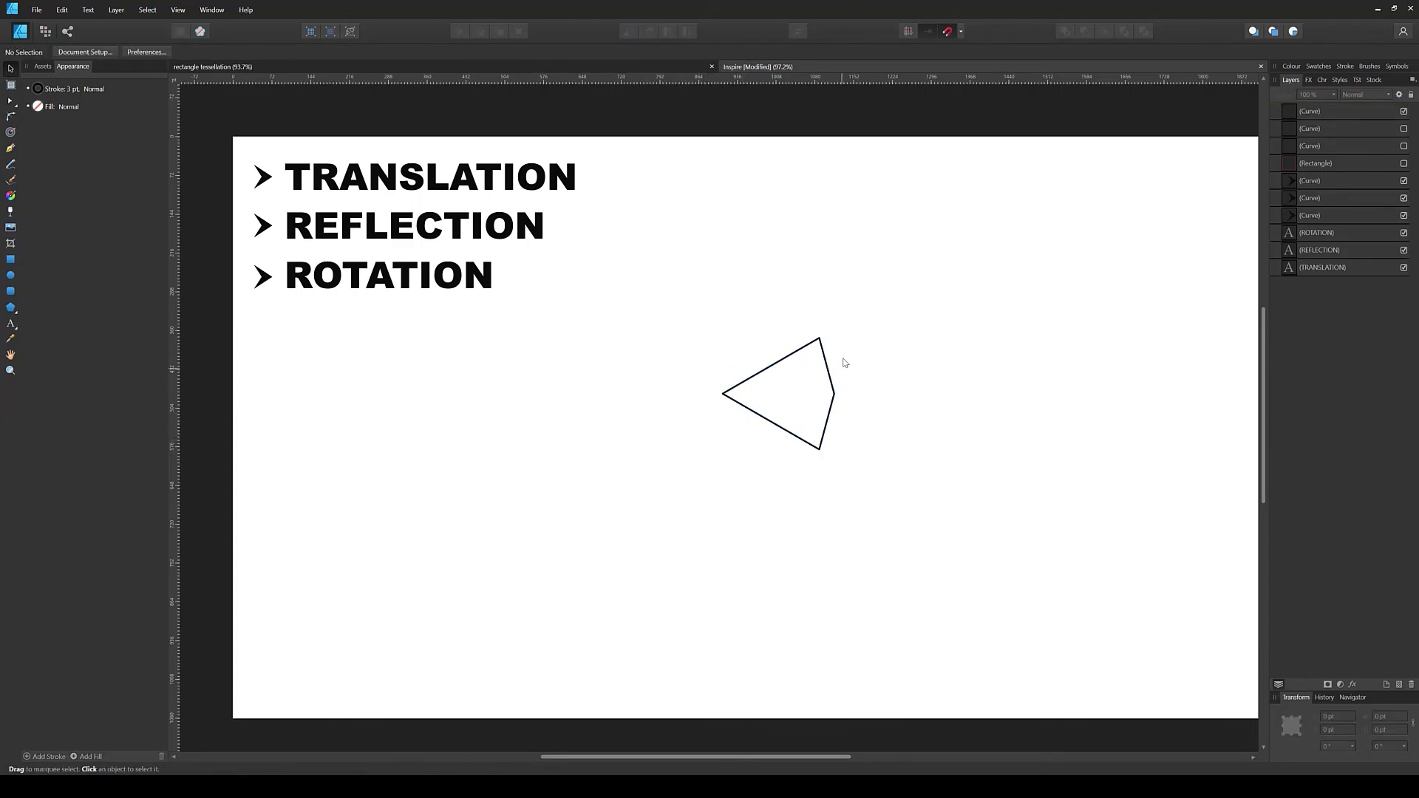
{"action": "left_click_drag", "start_coordinate": [843, 353], "coordinate": [819, 364]}
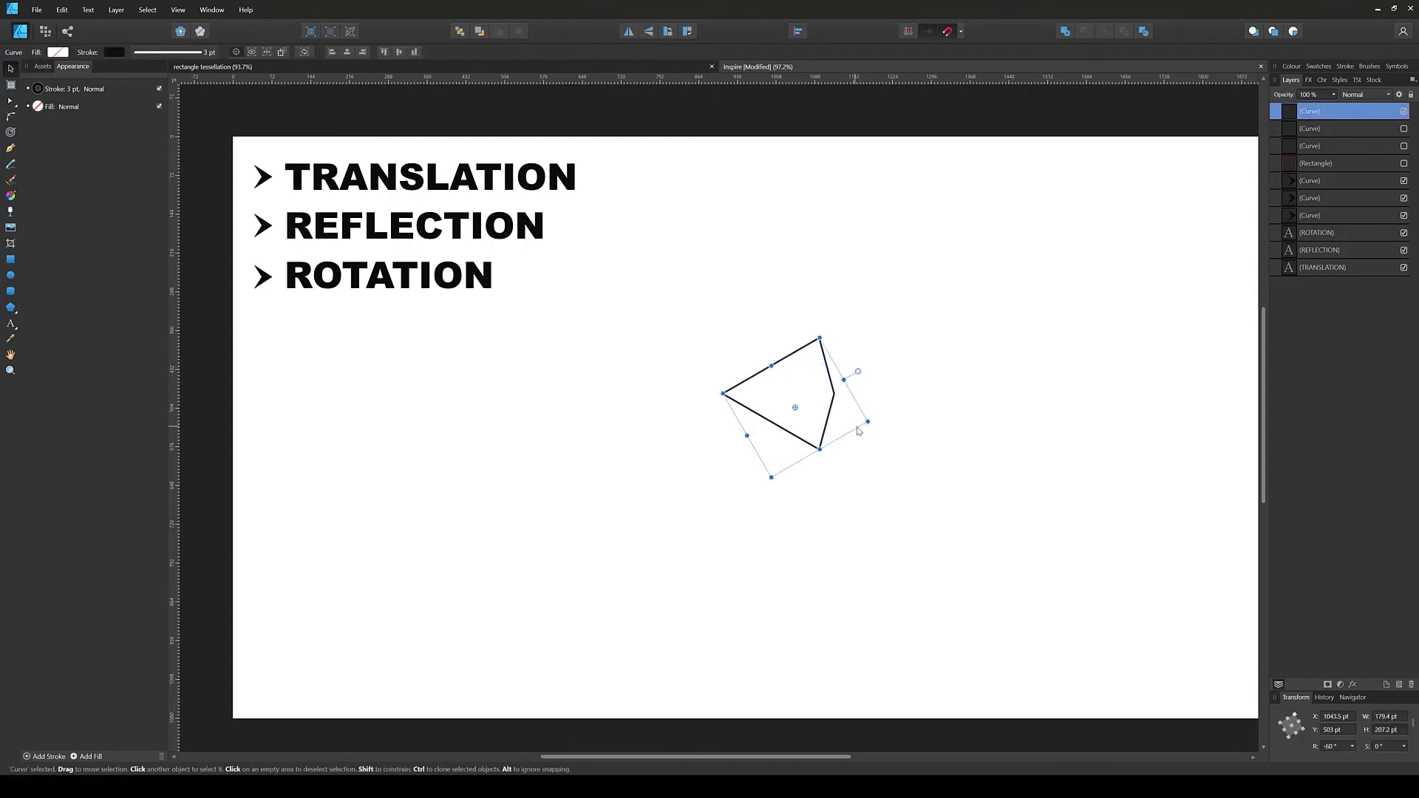
{"action": "left_click", "coordinate": [857, 454]}
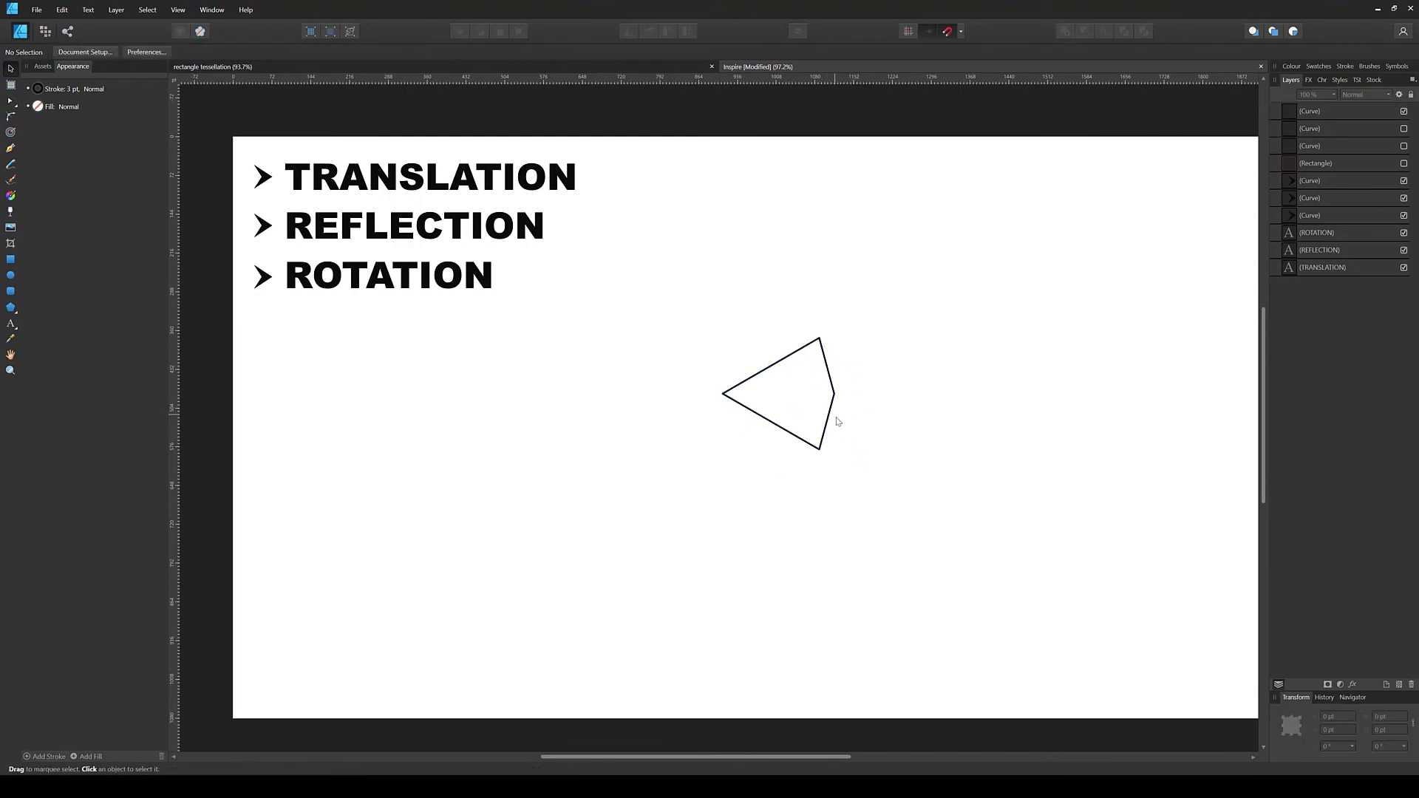
{"action": "left_click_drag", "start_coordinate": [838, 421], "coordinate": [817, 412]}
{"action": "left_click", "coordinate": [877, 365]}
{"action": "left_click_drag", "start_coordinate": [730, 293], "coordinate": [944, 496]}
{"action": "left_click", "coordinate": [850, 564]}
{"action": "left_click_drag", "start_coordinate": [697, 288], "coordinate": [970, 527]}
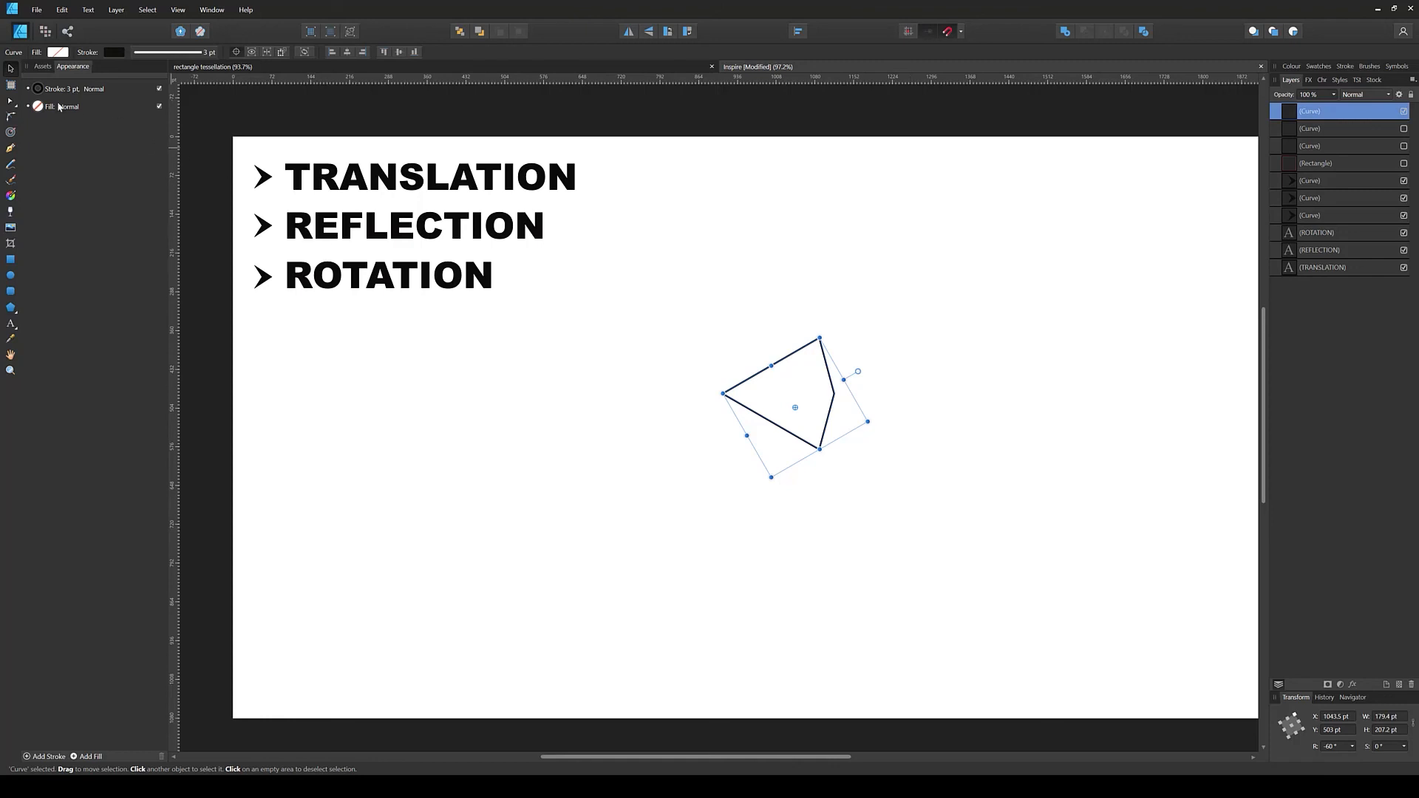
Step: Delete the wedge from the page
{"action": "left_click_drag", "start_coordinate": [652, 308], "coordinate": [1020, 581]}
{"action": "key", "text": "Delete"}
{"action": "left_click", "coordinate": [895, 360]}
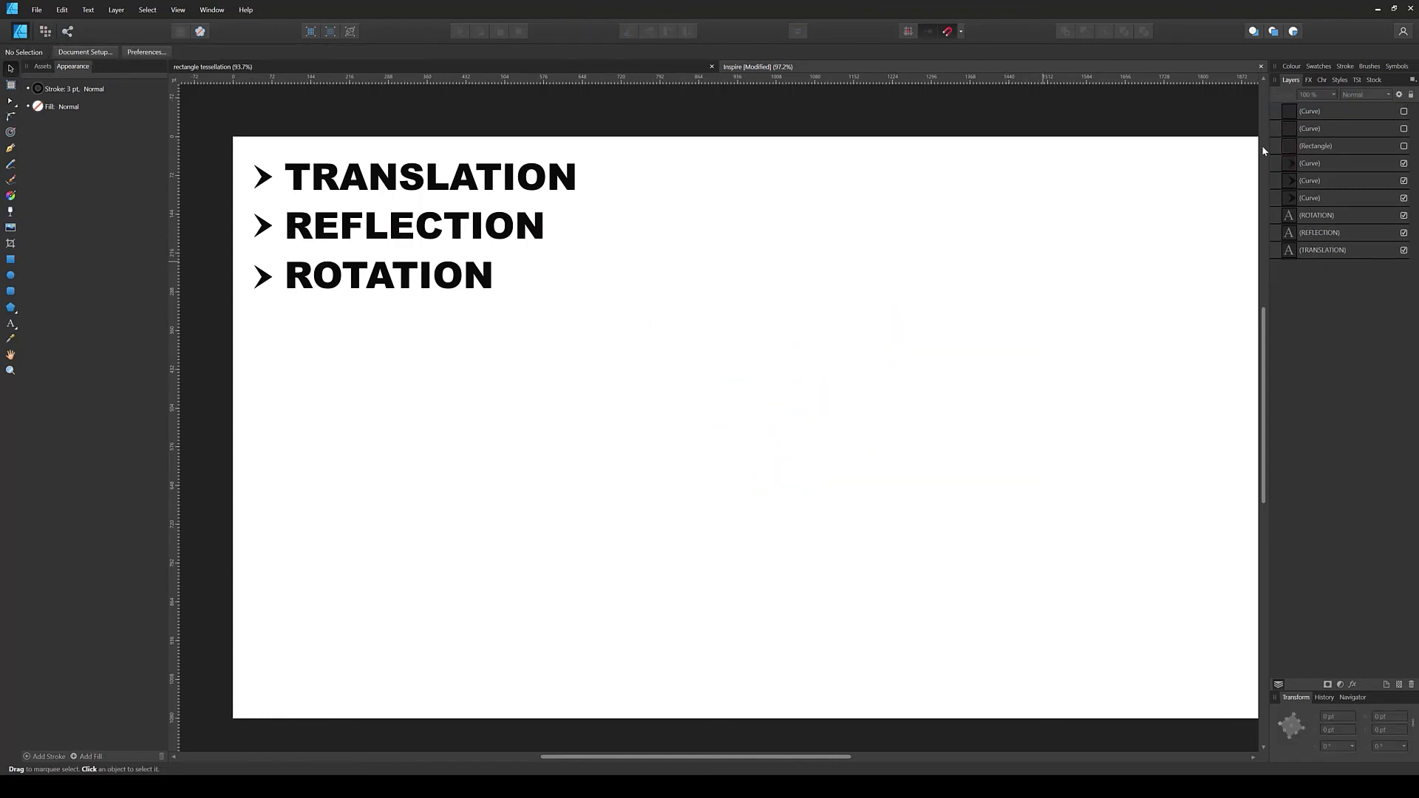
Step: Draw a square about 159 pt wide beside the headings and place a copy to its right, rotated 45° into a diamond
{"action": "left_click", "coordinate": [10, 260]}
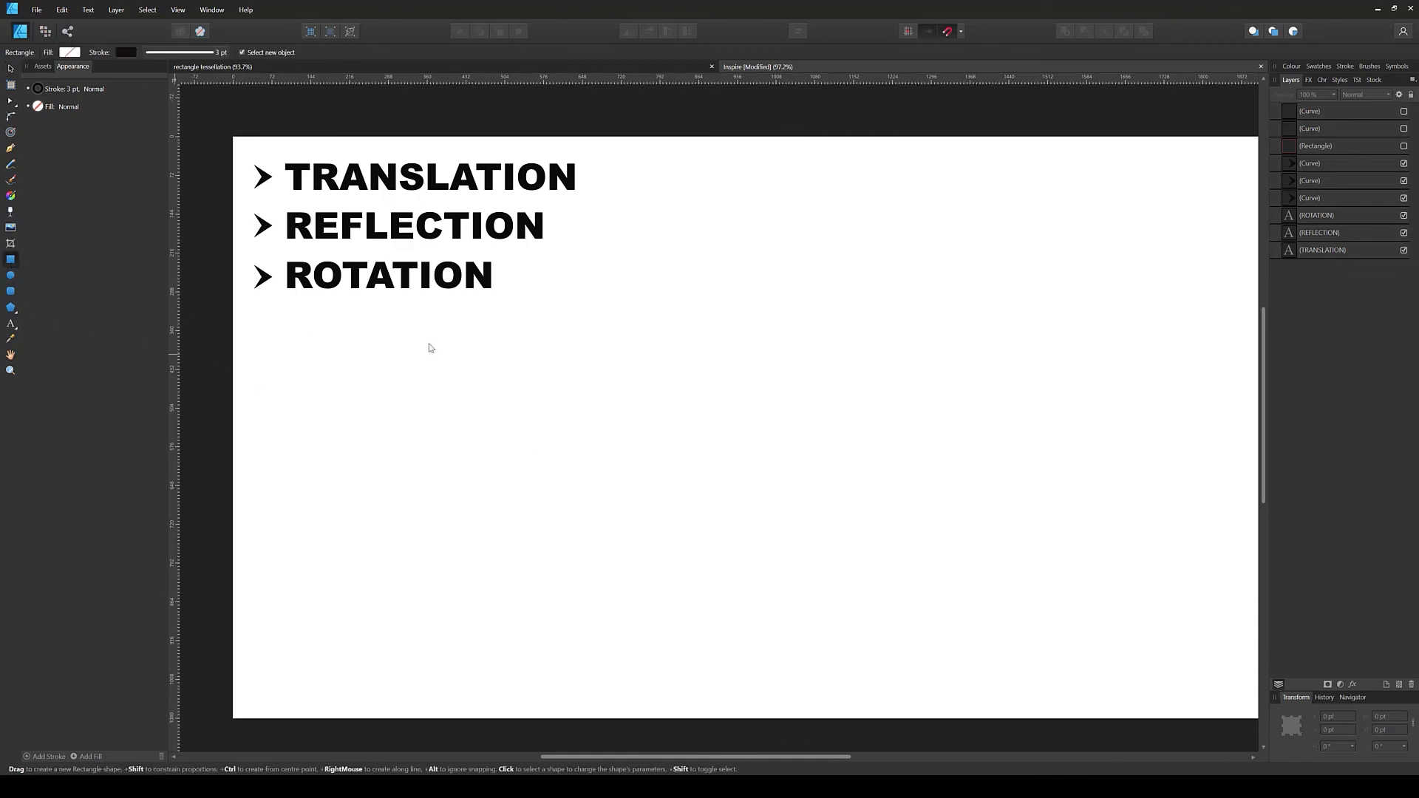
{"action": "left_click_drag", "start_coordinate": [712, 296], "coordinate": [801, 380]}
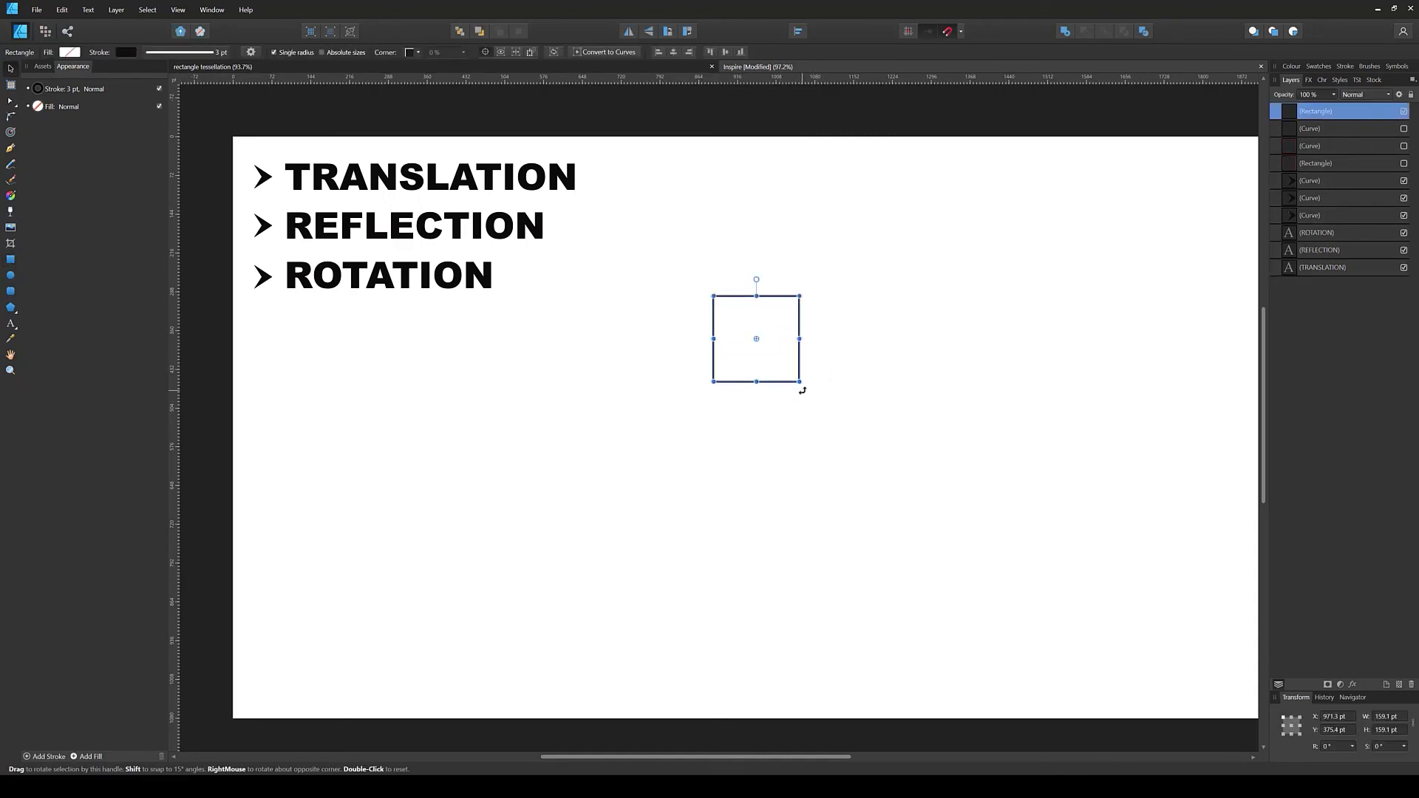
{"action": "mouse_move", "coordinate": [798, 362]}
{"action": "left_mouse_down"}
{"action": "mouse_move", "coordinate": [948, 360]}
{"action": "mouse_move", "coordinate": [895, 428]}
{"action": "left_mouse_up"}
{"action": "left_click", "coordinate": [875, 501]}
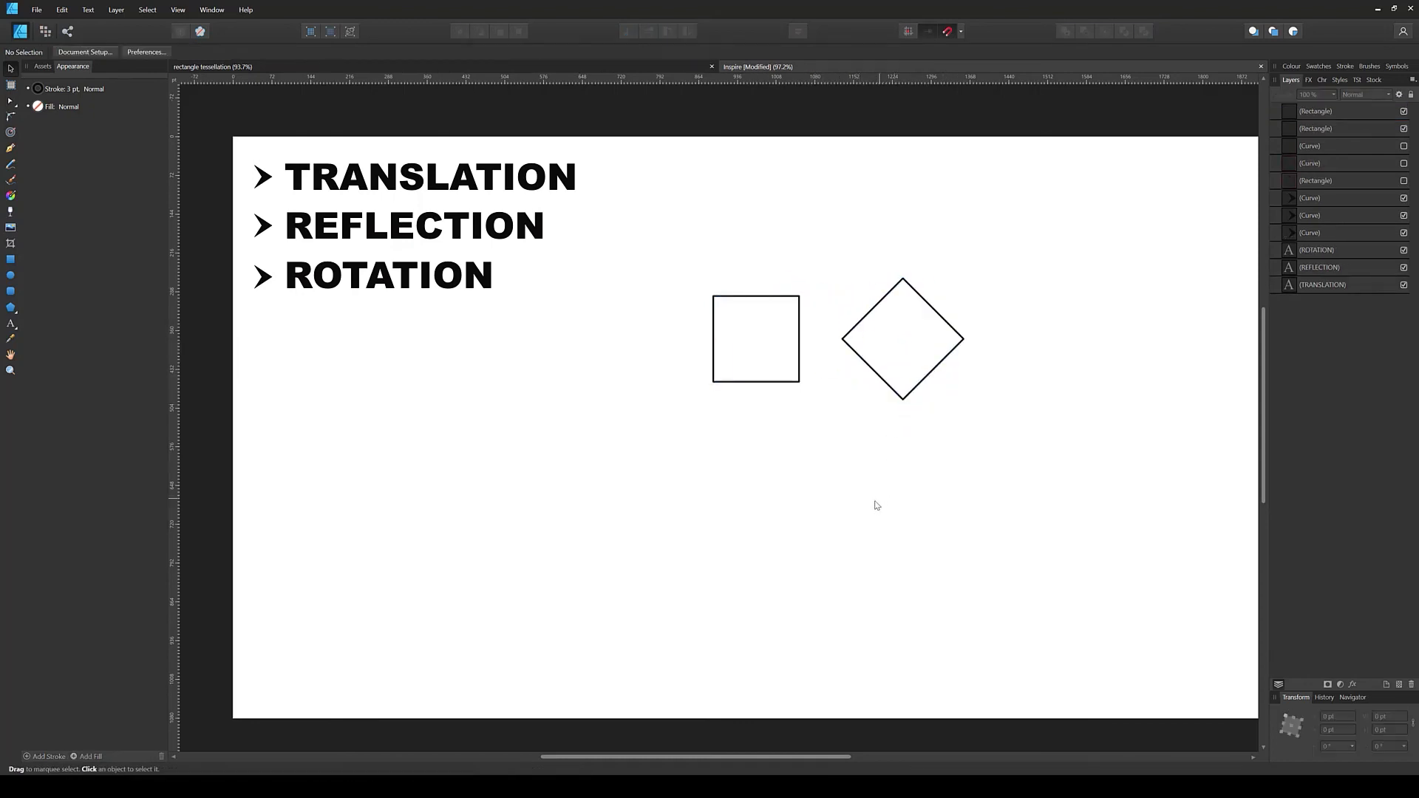
Step: Draw a rectangle about 252 × 95 pt below and left of the square, and place a copy of it beneath the diamond
{"action": "key", "text": "m"}
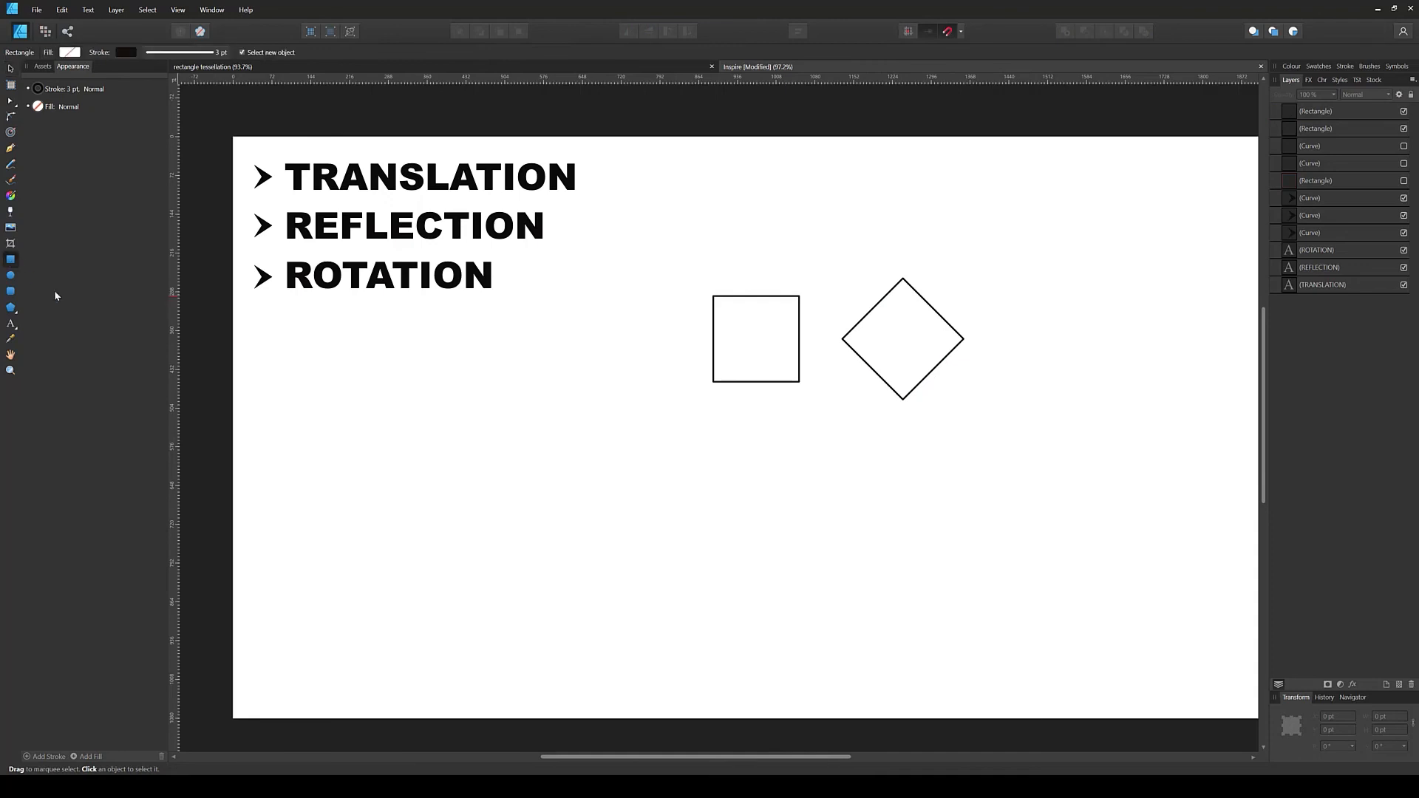
{"action": "left_click_drag", "start_coordinate": [603, 427], "coordinate": [740, 479]}
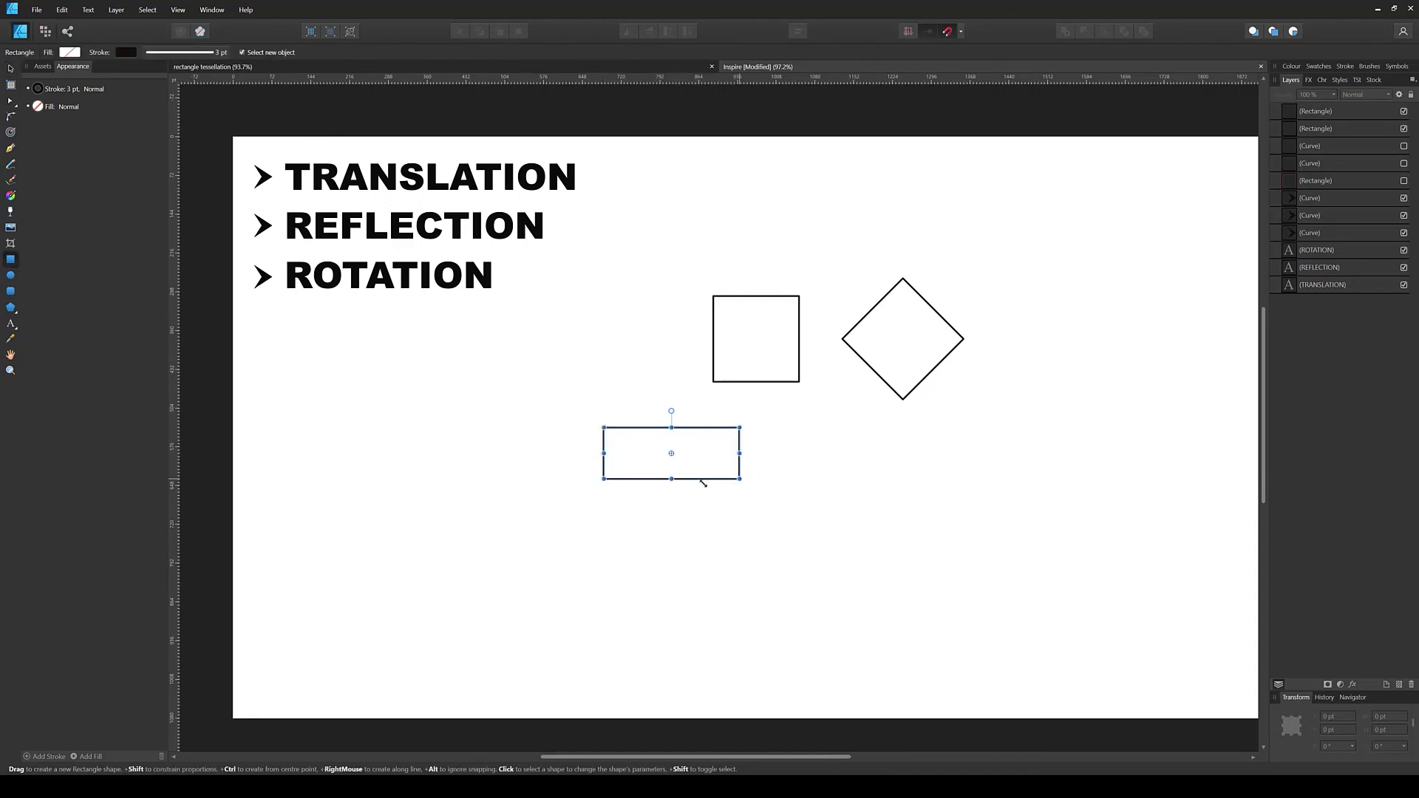
{"action": "key", "text": "v"}
{"action": "left_click", "coordinate": [699, 538]}
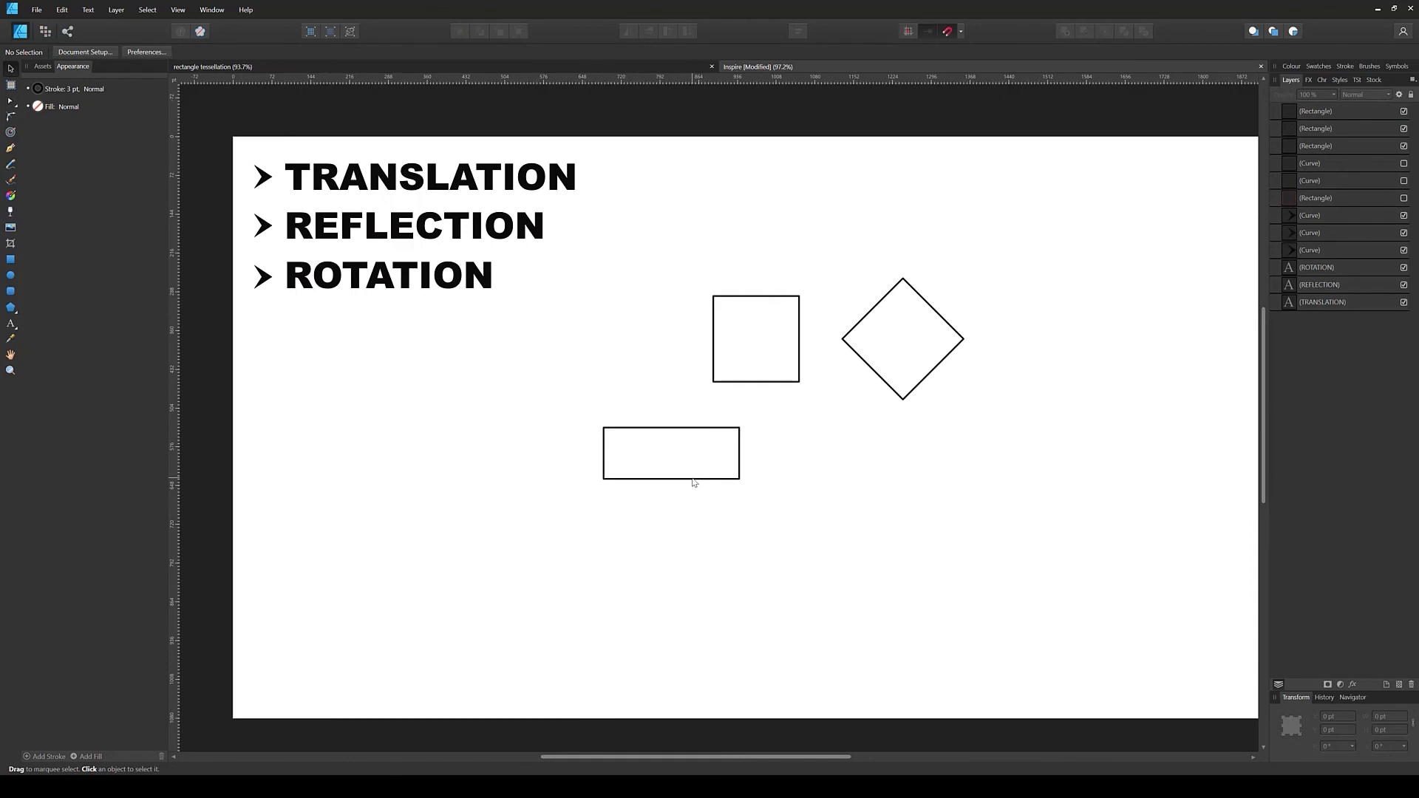
{"action": "left_click", "coordinate": [732, 485]}
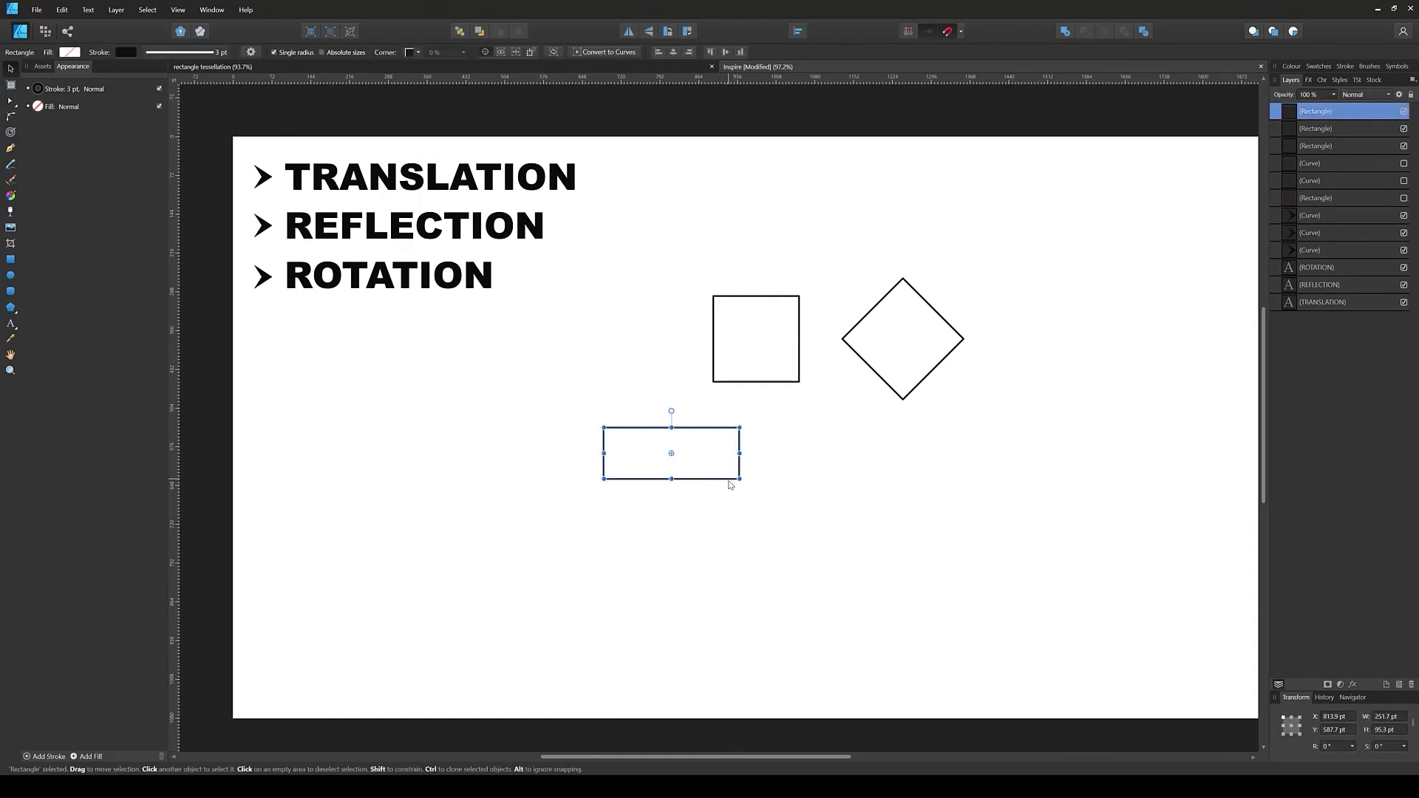
{"action": "left_click_drag", "start_coordinate": [734, 485], "coordinate": [947, 501]}
{"action": "key", "text": "ctrl+j"}
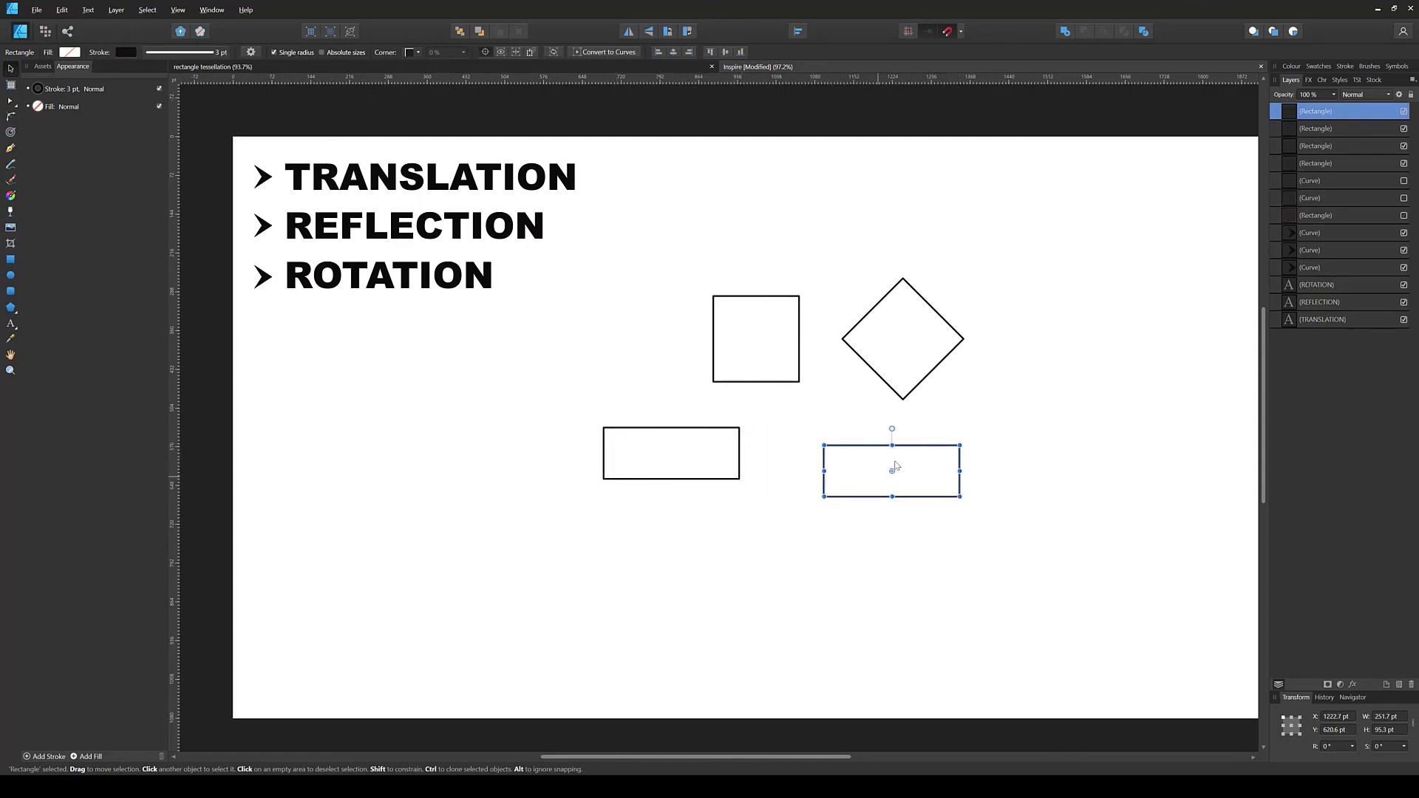
Step: Convert the copied rectangle to curves and shift its two top nodes horizontally to the right to form a parallelogram
{"action": "key", "text": "a"}
{"action": "left_click", "coordinate": [605, 51]}
{"action": "left_click_drag", "start_coordinate": [805, 436], "coordinate": [1034, 472]}
{"action": "left_click_drag", "start_coordinate": [959, 446], "coordinate": [1006, 445]}
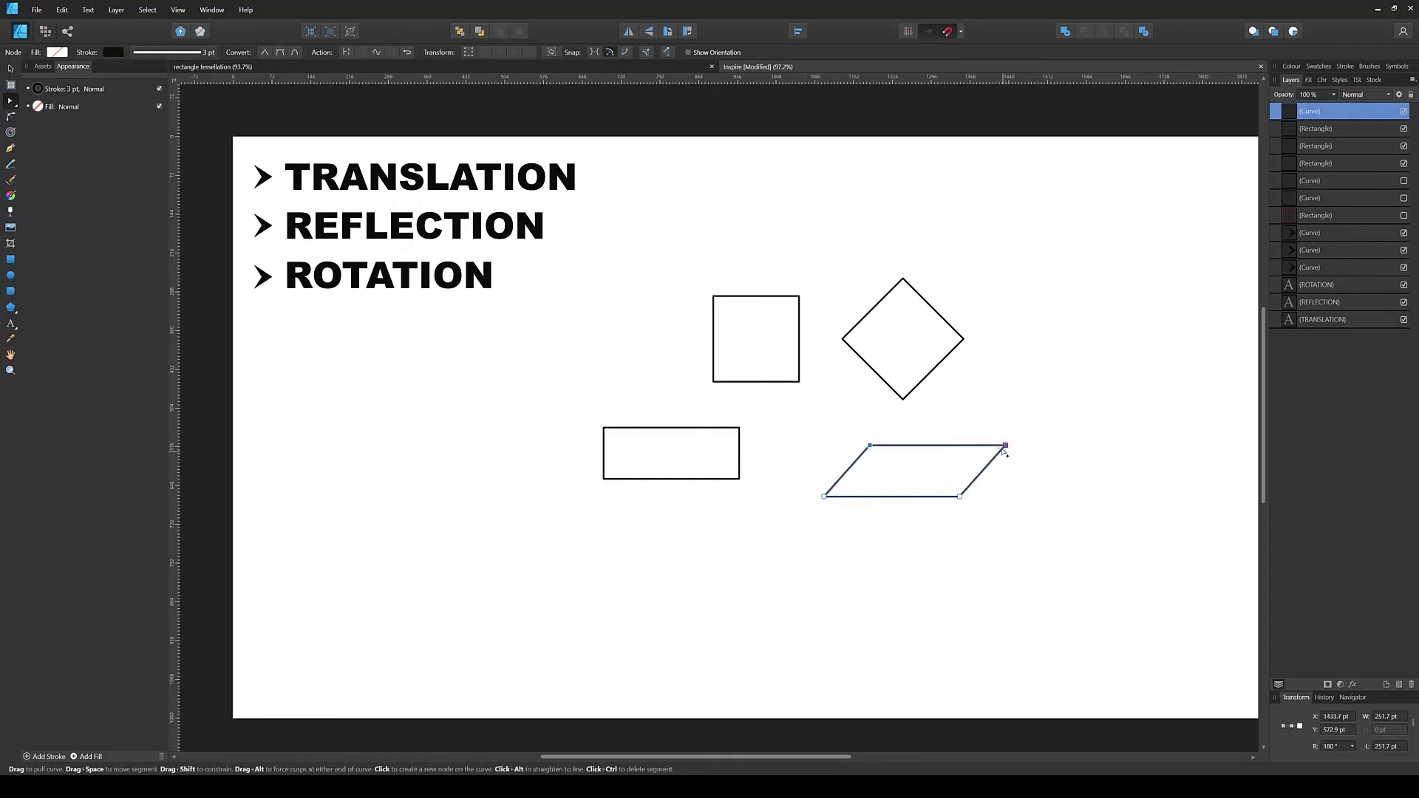
{"action": "left_click", "coordinate": [967, 532]}
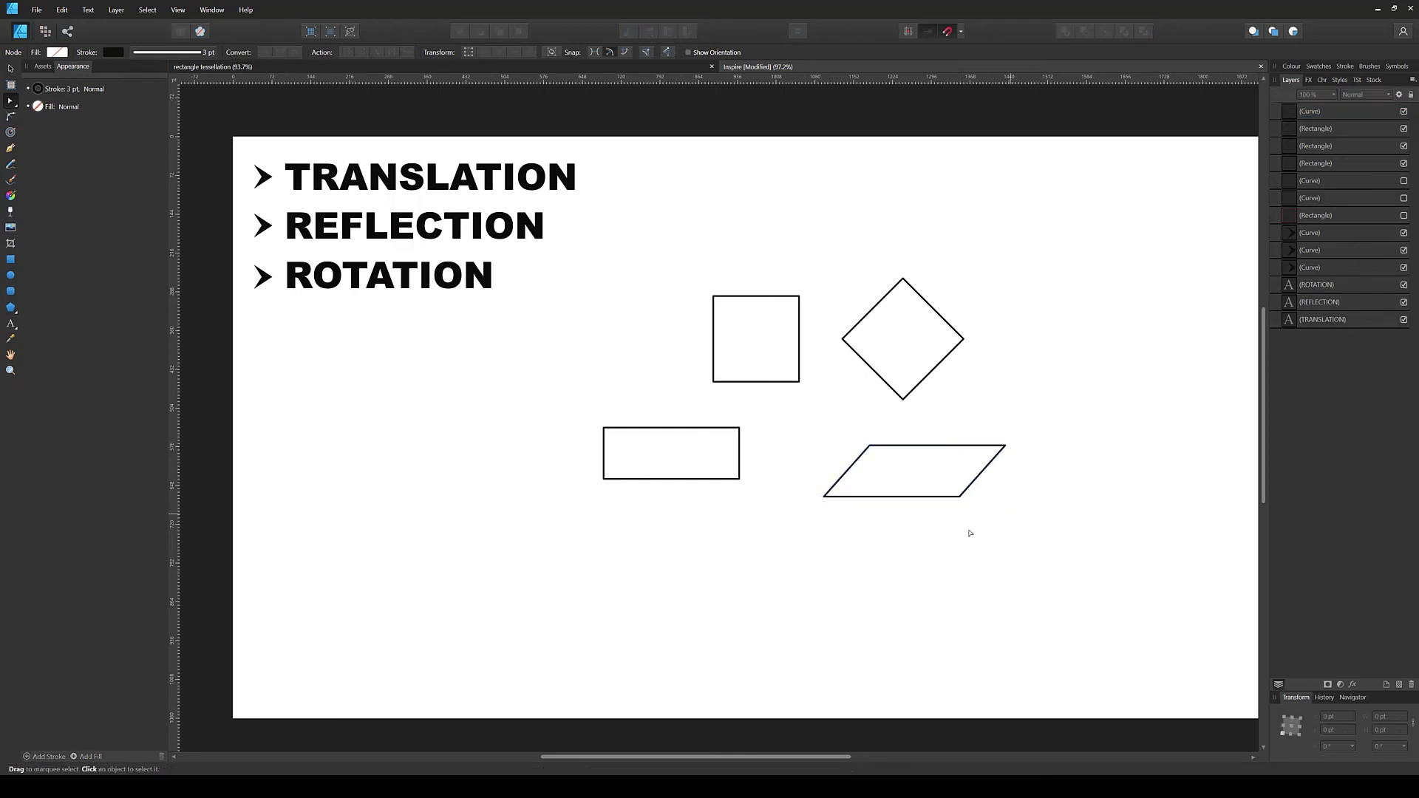
{"action": "left_click", "coordinate": [925, 469]}
{"action": "left_click", "coordinate": [992, 593]}
{"action": "key", "text": "v"}
Step: Draw a closed four-sided kite shape with the Pen tool below the rectangle
{"action": "key", "text": "p"}
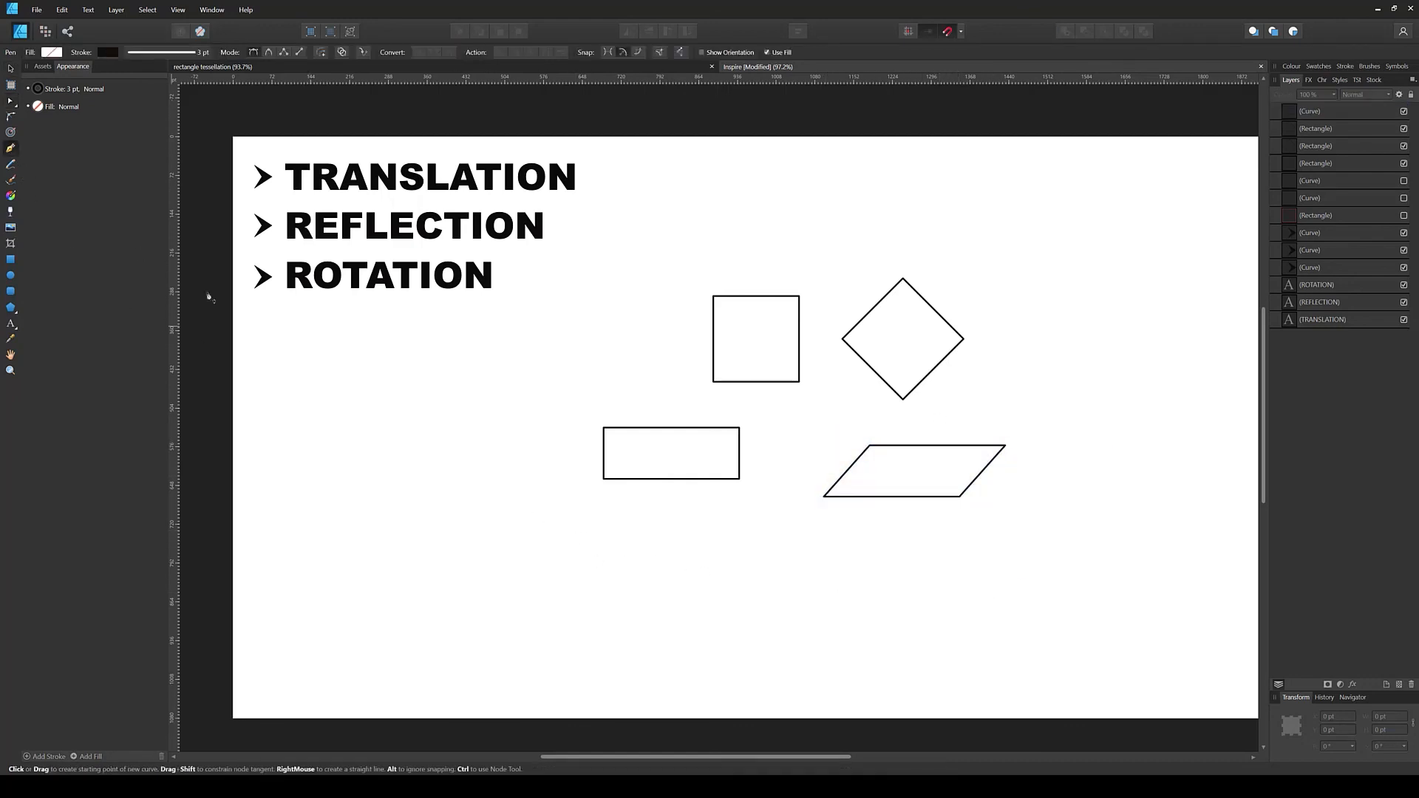
{"action": "left_click", "coordinate": [659, 562]}
{"action": "left_click", "coordinate": [739, 528]}
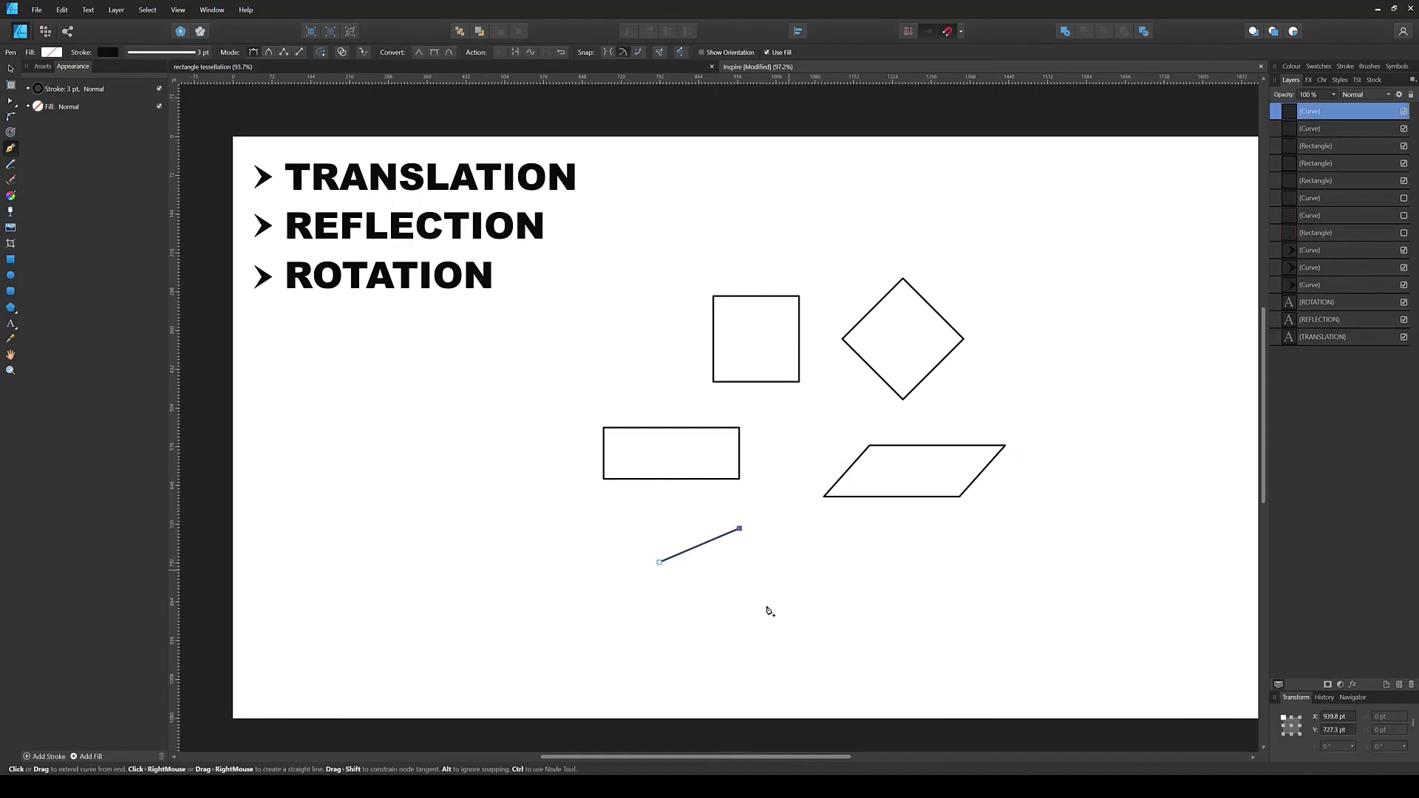
{"action": "left_click", "coordinate": [790, 570]}
{"action": "left_click", "coordinate": [744, 624]}
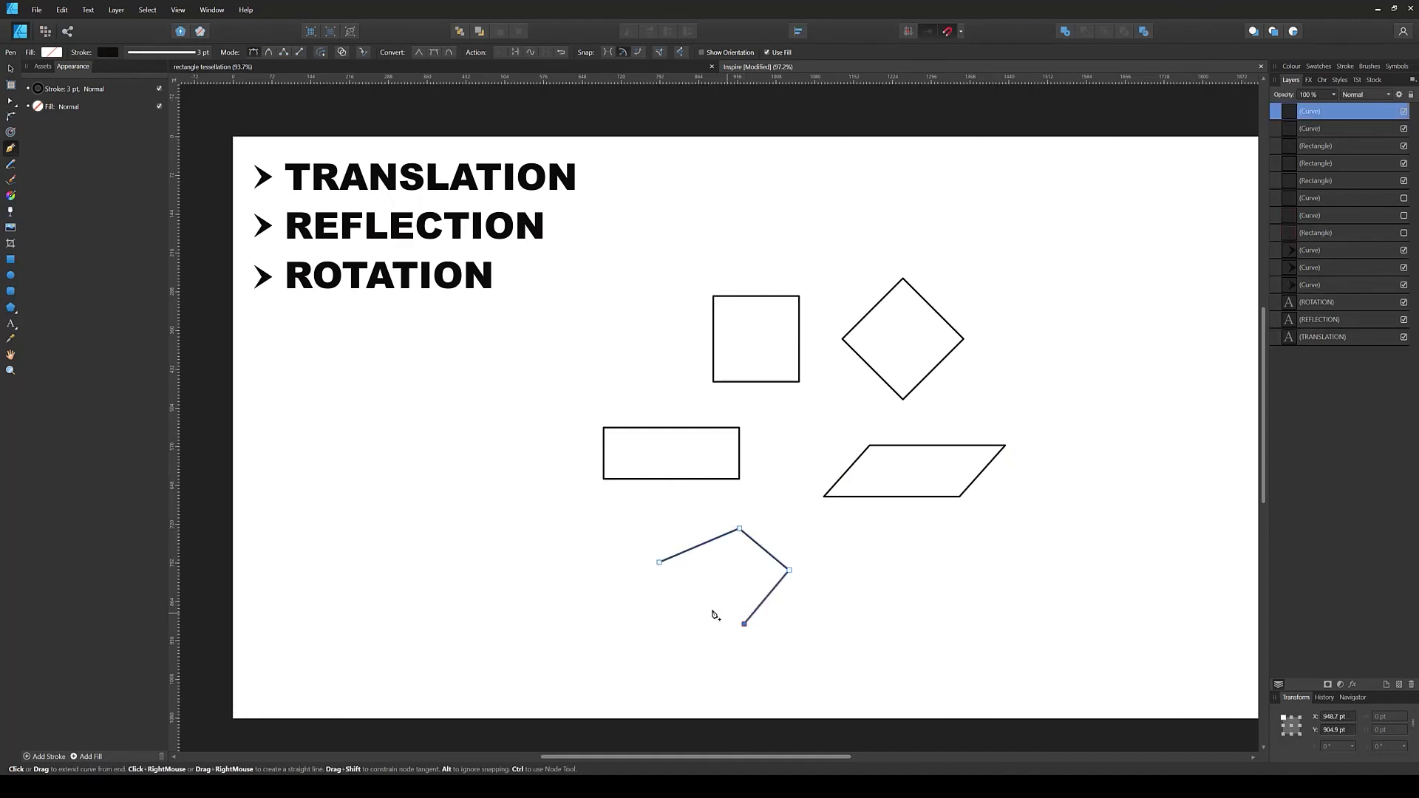
{"action": "left_click", "coordinate": [659, 562]}
Step: Move the kite's left node slightly down and right and its bottom node slightly up to make the shape more symmetrical
{"action": "key", "text": "a"}
{"action": "left_click_drag", "start_coordinate": [659, 563], "coordinate": [664, 572]}
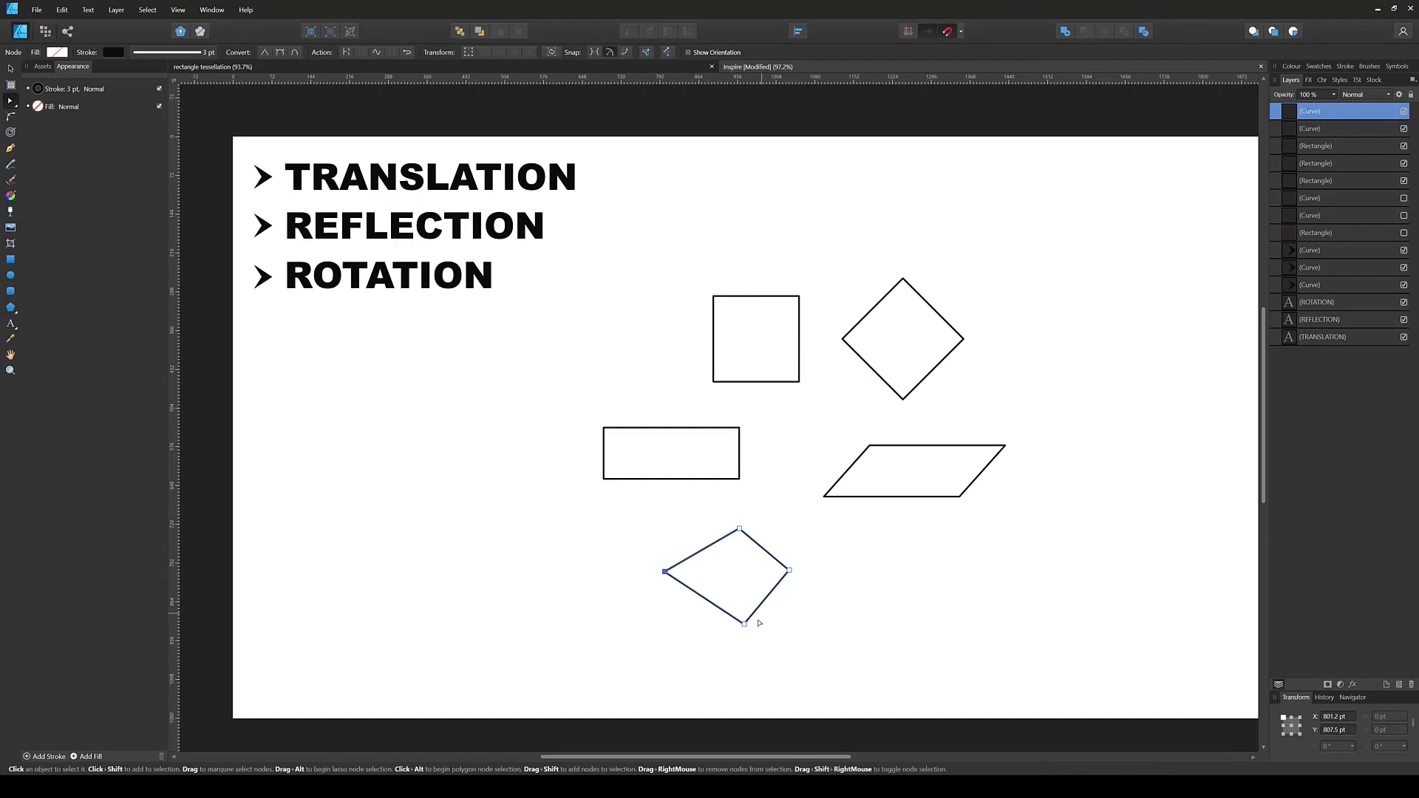
{"action": "left_click_drag", "start_coordinate": [744, 624], "coordinate": [740, 613]}
{"action": "left_click", "coordinate": [760, 651]}
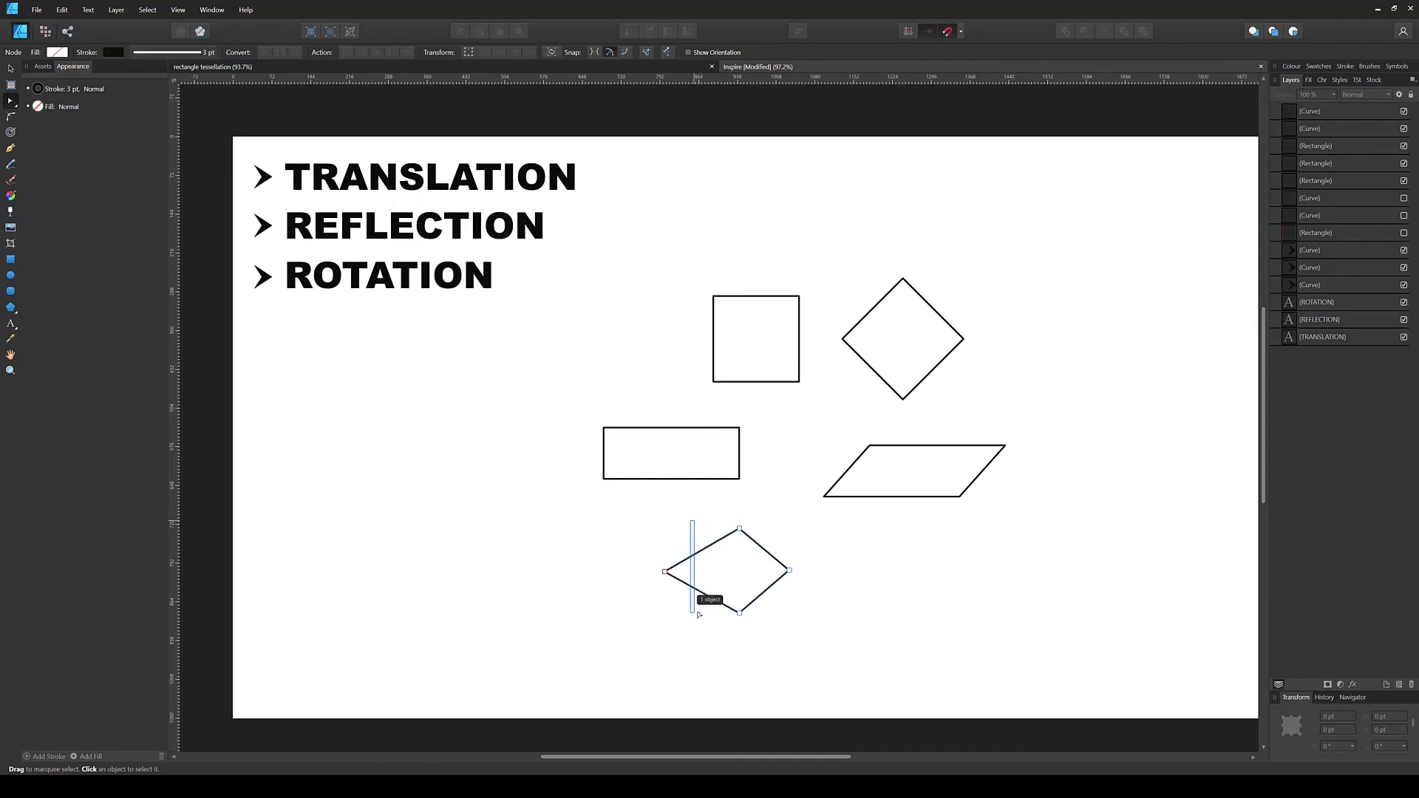
Step: Compare the sides of the kite, the parallelogram, the rectangle and the diamond
{"action": "left_click", "coordinate": [691, 586]}
{"action": "left_click", "coordinate": [685, 654]}
{"action": "left_click_drag", "start_coordinate": [681, 519], "coordinate": [821, 639]}
{"action": "left_click", "coordinate": [814, 656]}
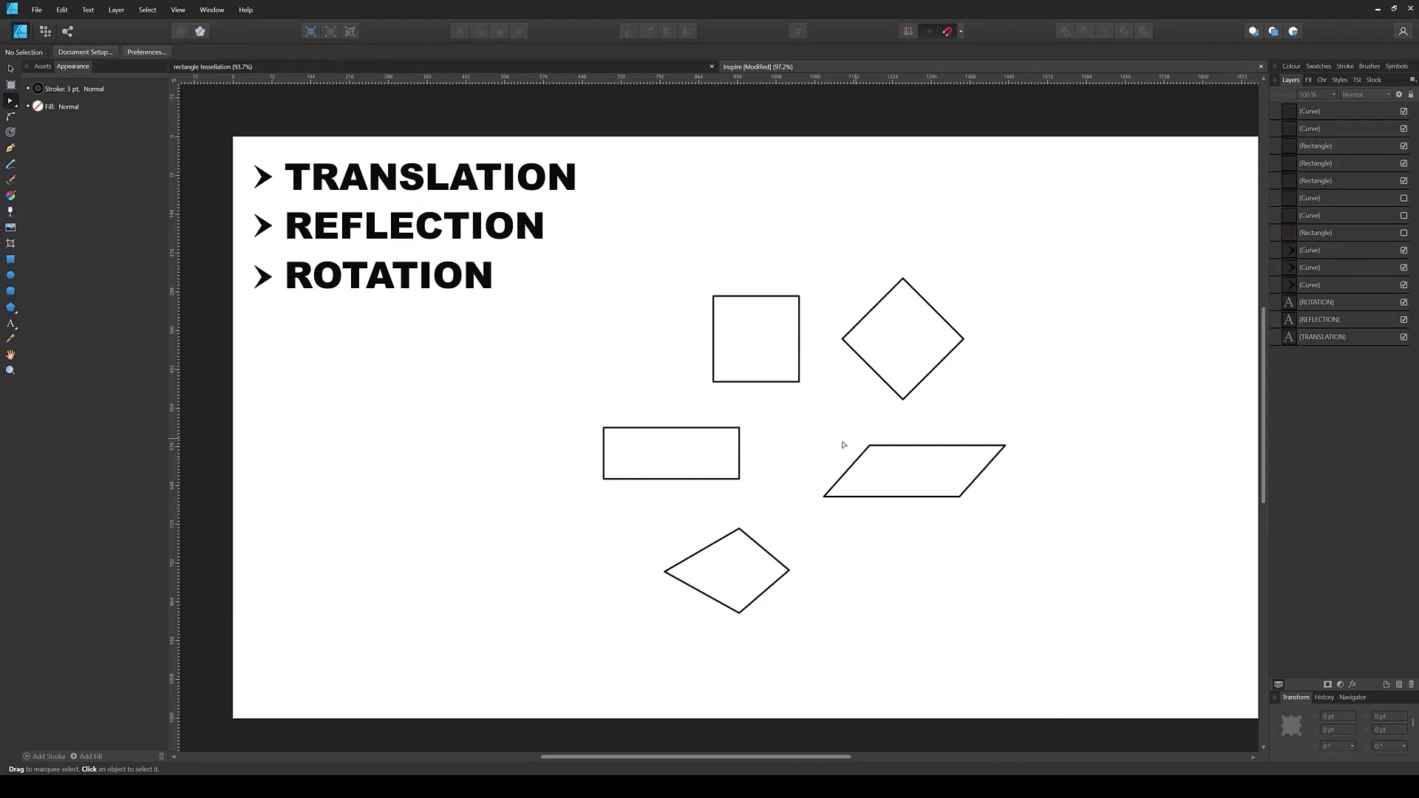
{"action": "left_click_drag", "start_coordinate": [812, 431], "coordinate": [1036, 522]}
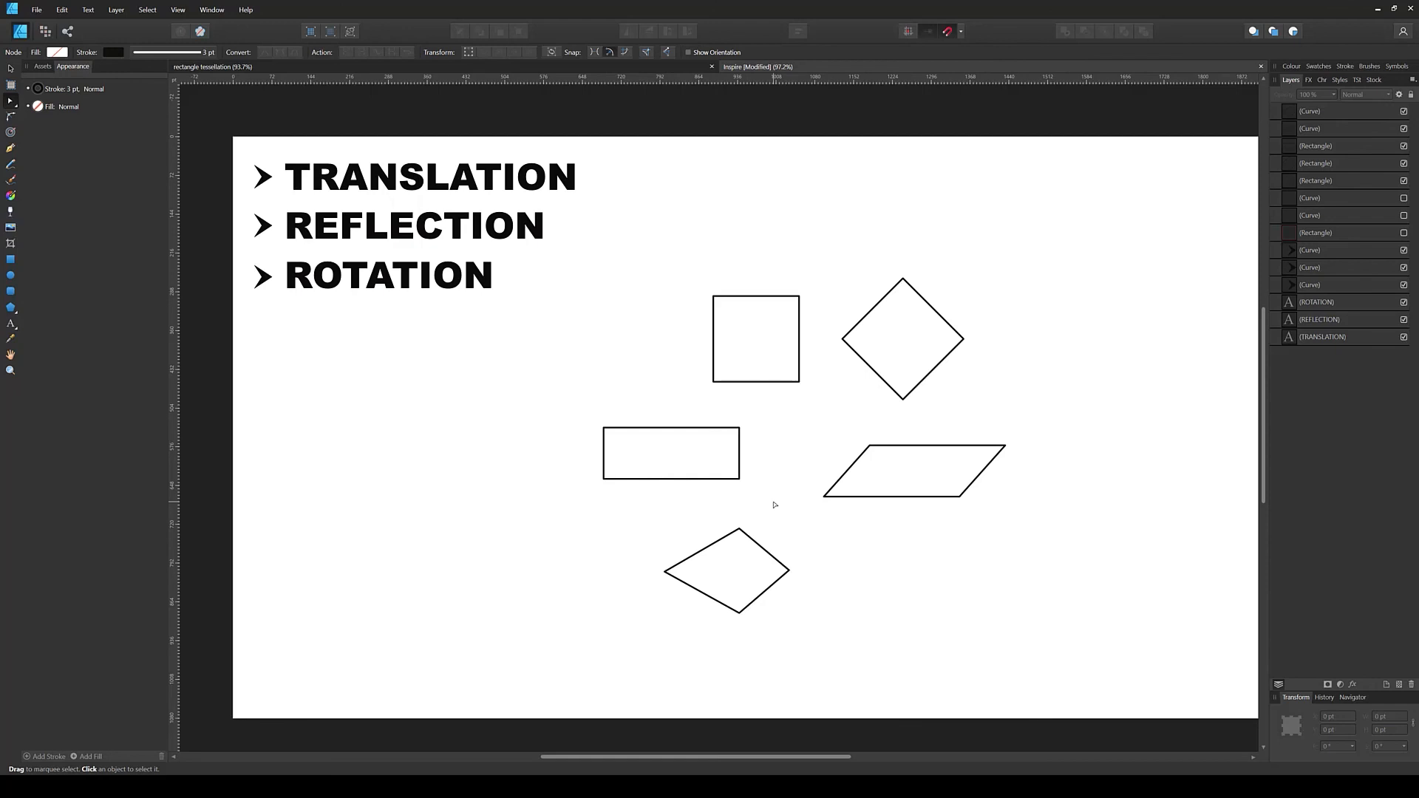
{"action": "left_click_drag", "start_coordinate": [611, 397], "coordinate": [691, 514]}
{"action": "left_click_drag", "start_coordinate": [892, 228], "coordinate": [961, 403]}
{"action": "left_click", "coordinate": [1021, 425]}
Step: Switch to the rectangle tessellation document and add a node on the upper edge of the central rectangle's symbol curve
{"action": "left_click", "coordinate": [757, 67]}
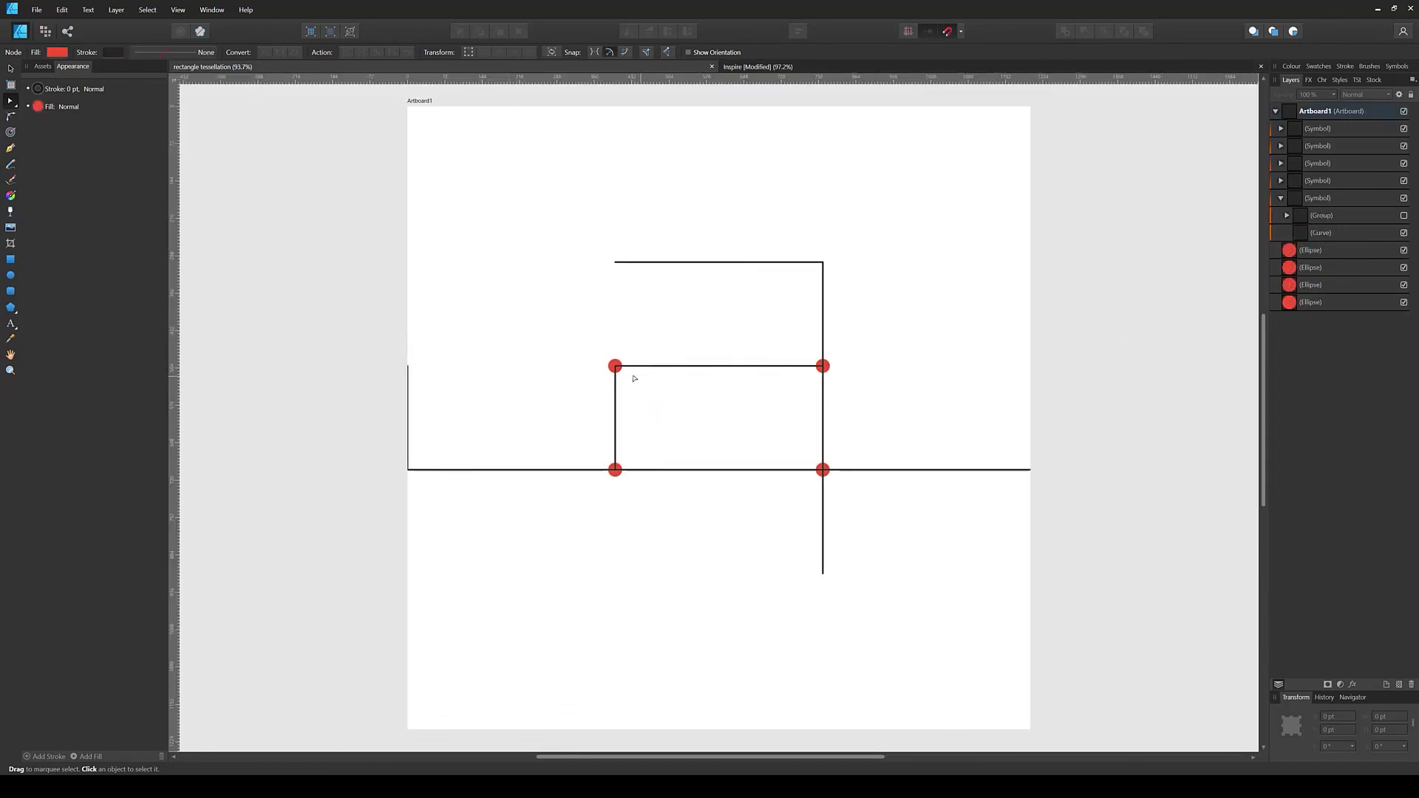
{"action": "left_click", "coordinate": [1307, 235]}
{"action": "left_click", "coordinate": [664, 366]}
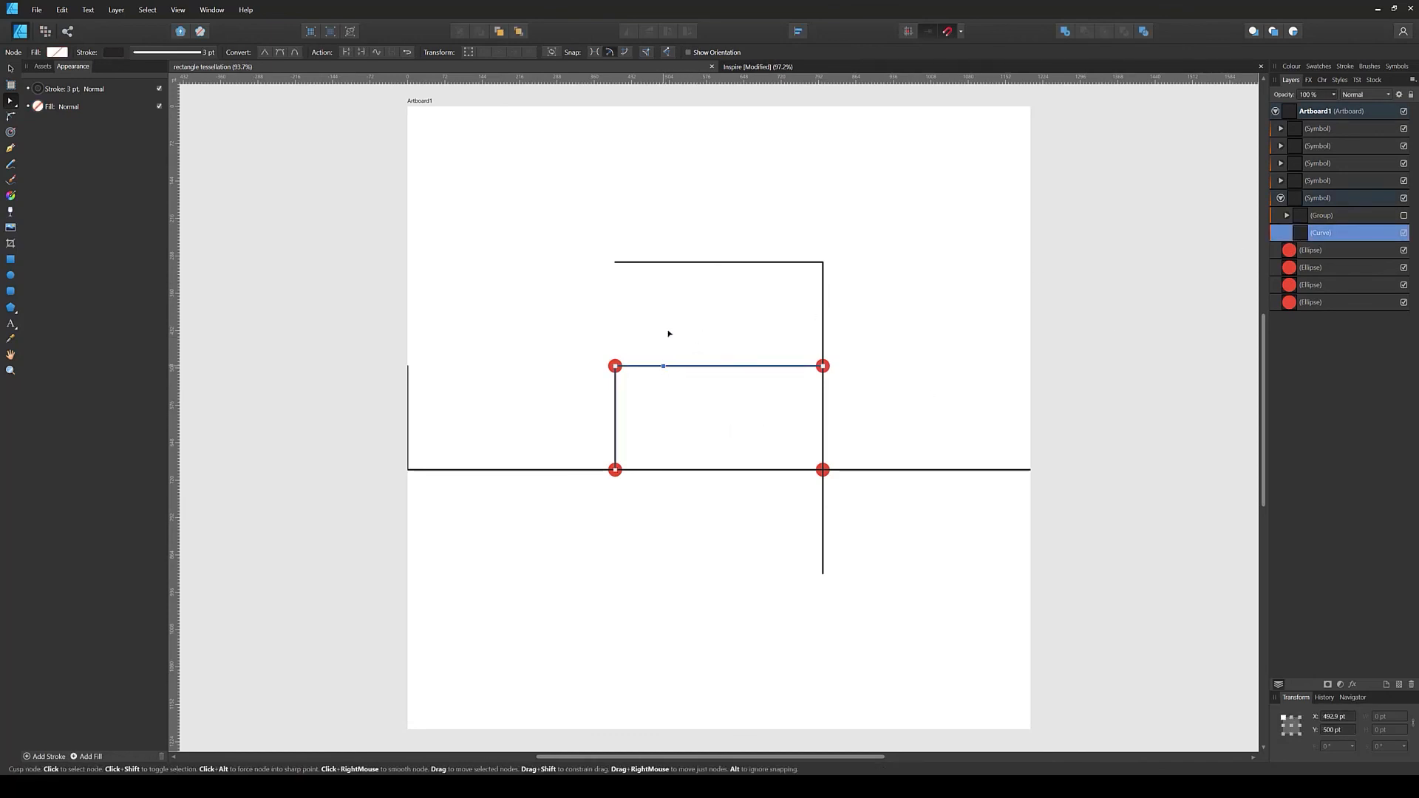
Step: Pull the upper edge's node up into a peak, and add a second node to its right pulled down into a dip
{"action": "left_click_drag", "start_coordinate": [669, 334], "coordinate": [662, 320]}
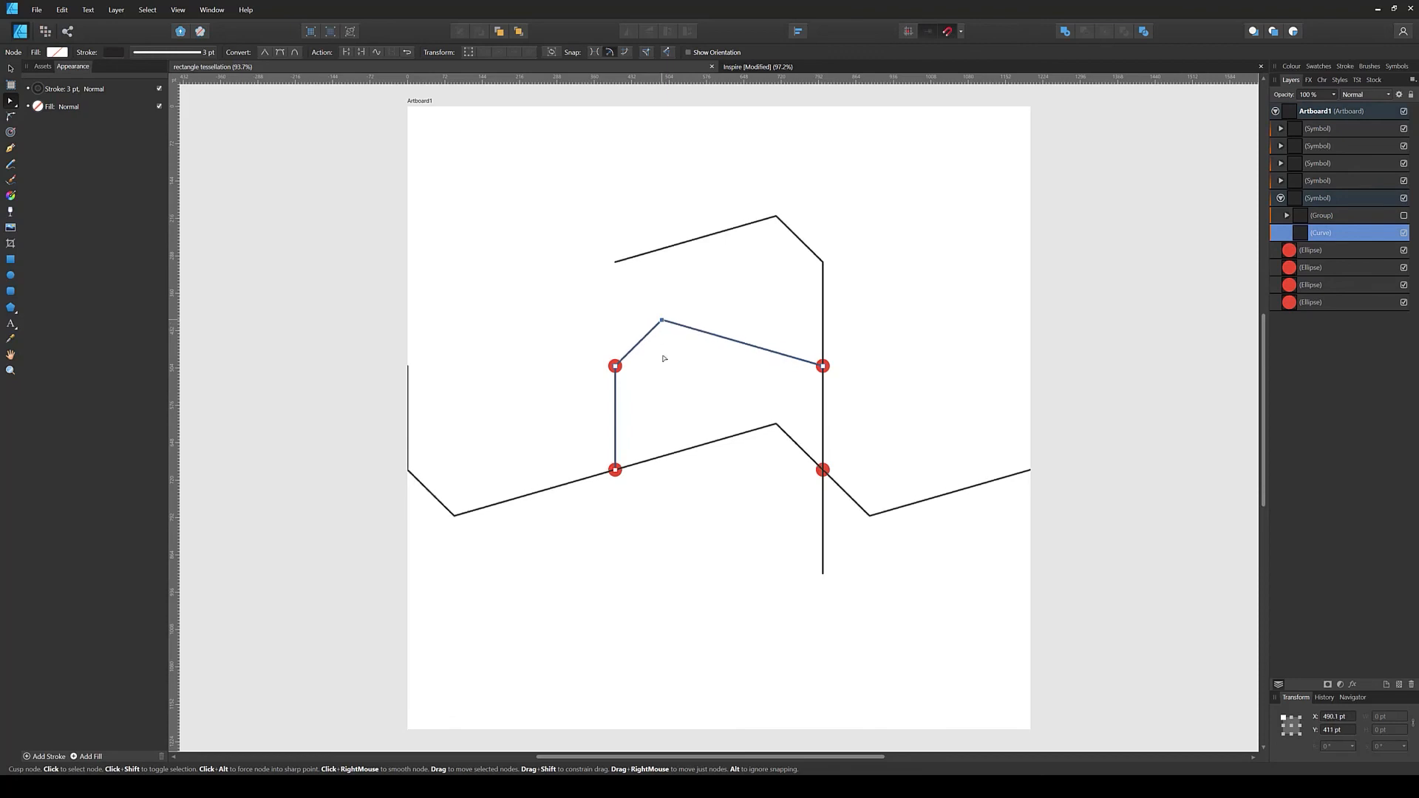
{"action": "left_click", "coordinate": [752, 346]}
{"action": "left_click_drag", "start_coordinate": [752, 346], "coordinate": [737, 390]}
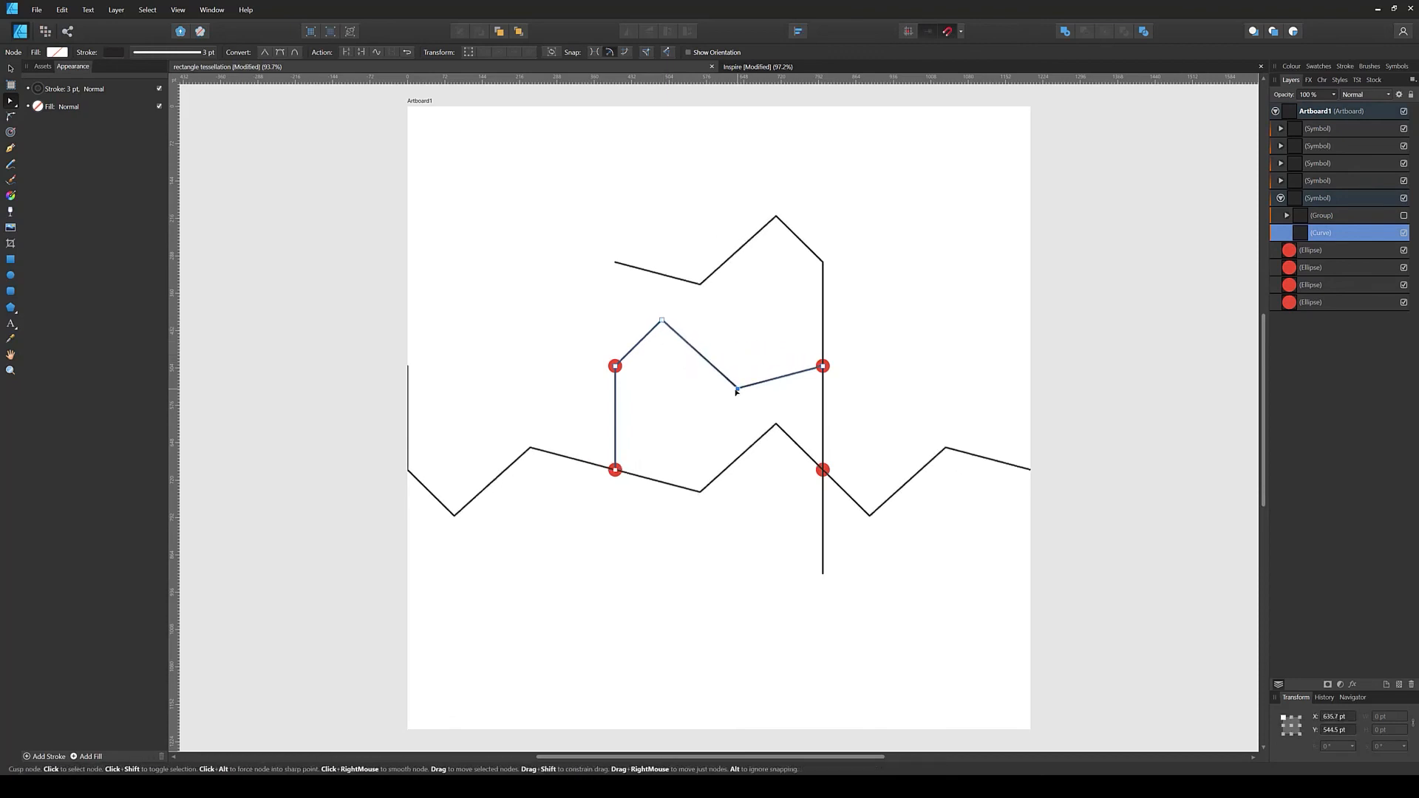
Step: Add a node on the left edge pulled outward, and move the peak node down to the level of the rectangle's lower edge
{"action": "left_click", "coordinate": [614, 418]}
{"action": "left_click_drag", "start_coordinate": [615, 418], "coordinate": [589, 394]}
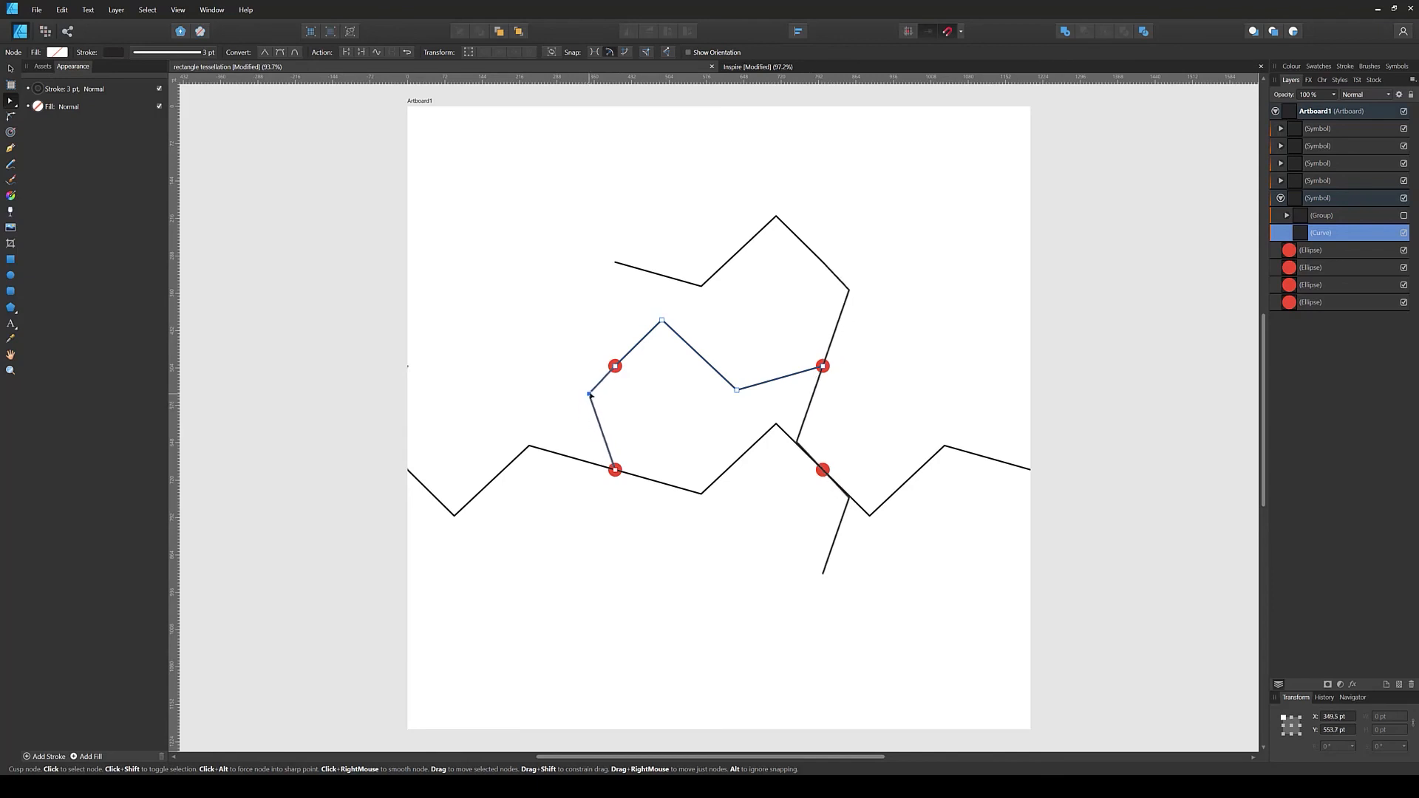
{"action": "left_click_drag", "start_coordinate": [662, 320], "coordinate": [730, 481]}
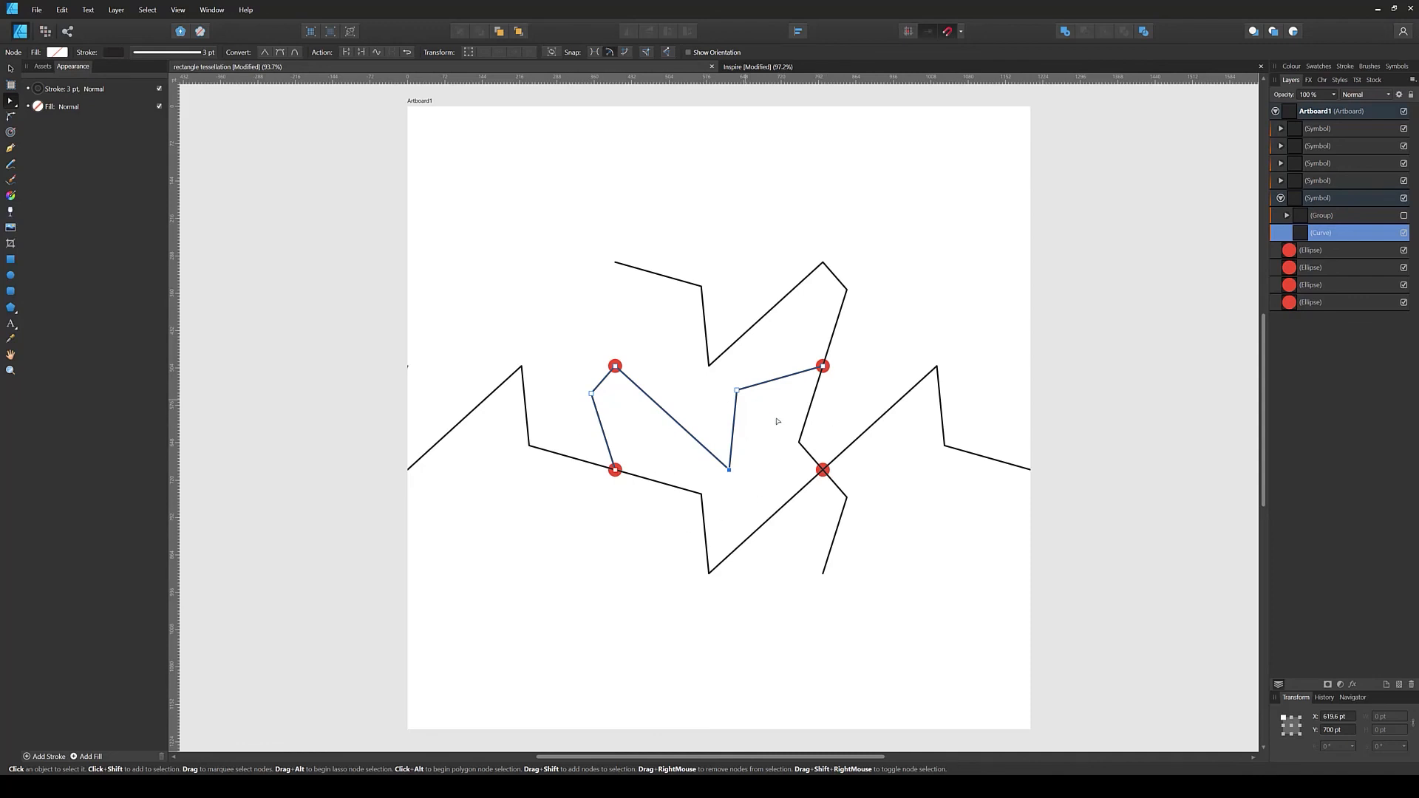
Step: Undo all the reshaping of the rectangle's upper and left edges and return to the Inspire document
{"action": "key", "text": "ctrl+z"}
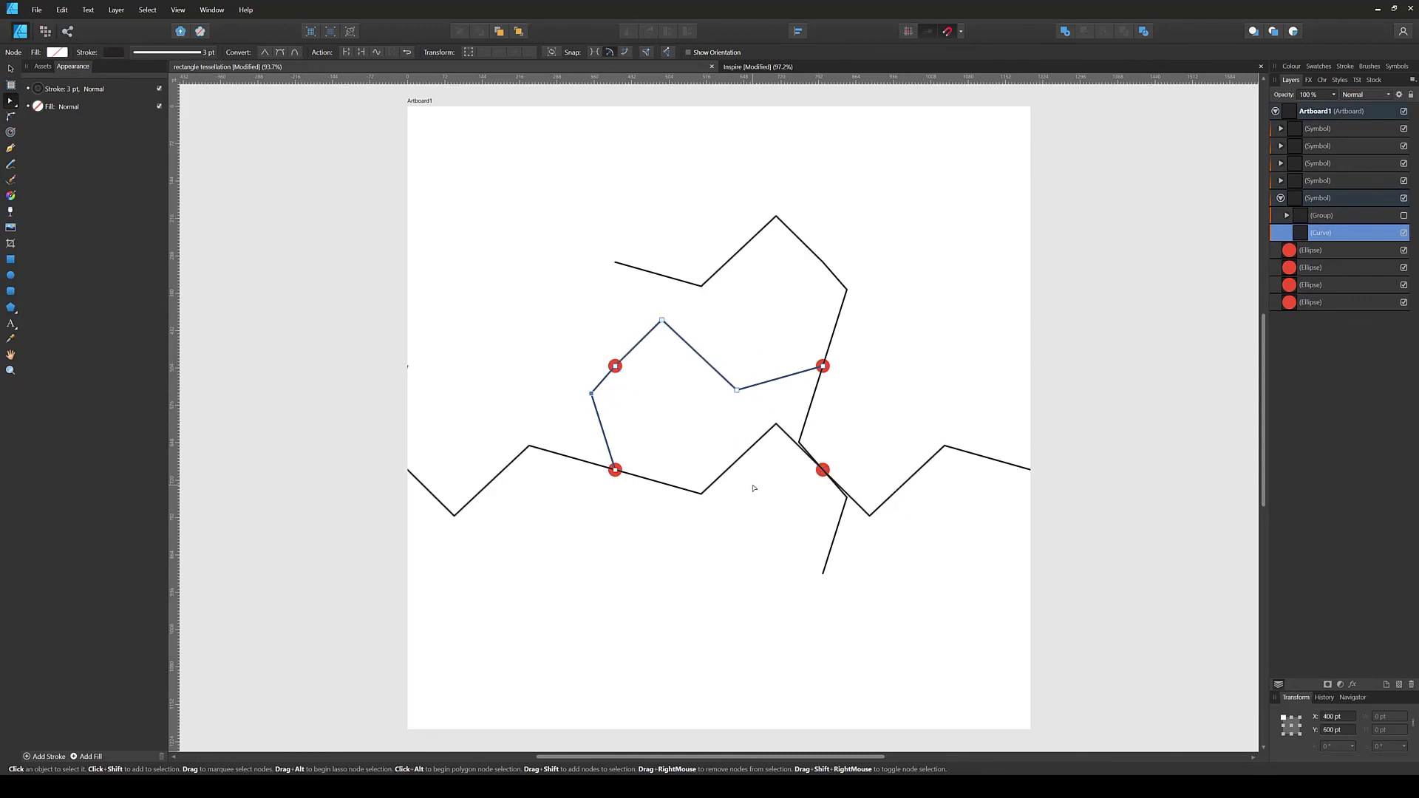
{"action": "key", "text": "ctrl+shift+z"}
{"action": "key", "text": "ctrl+shift+z"}
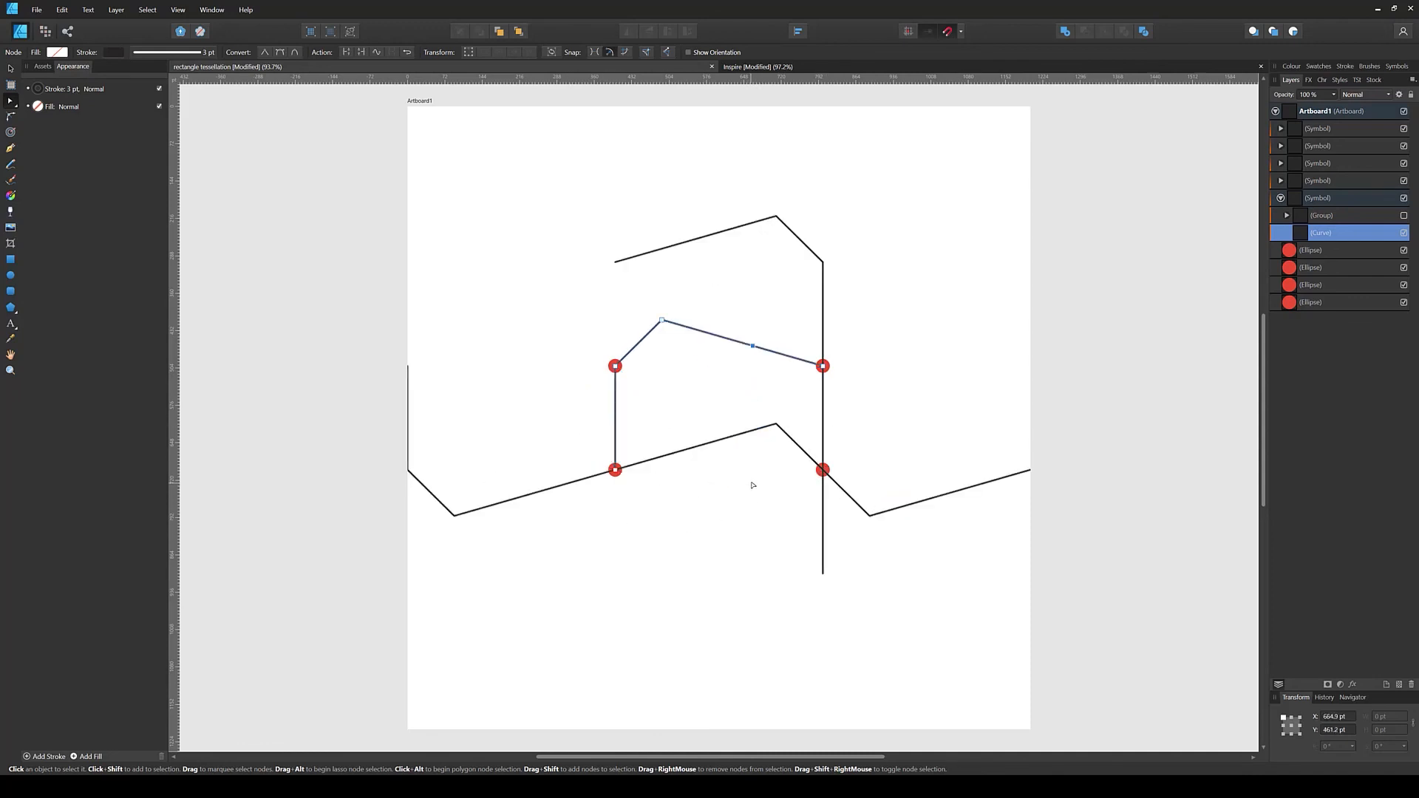
{"action": "key", "text": "ctrl+z"}
{"action": "key", "text": "ctrl+shift+z"}
{"action": "key", "text": "ctrl+shift+z"}
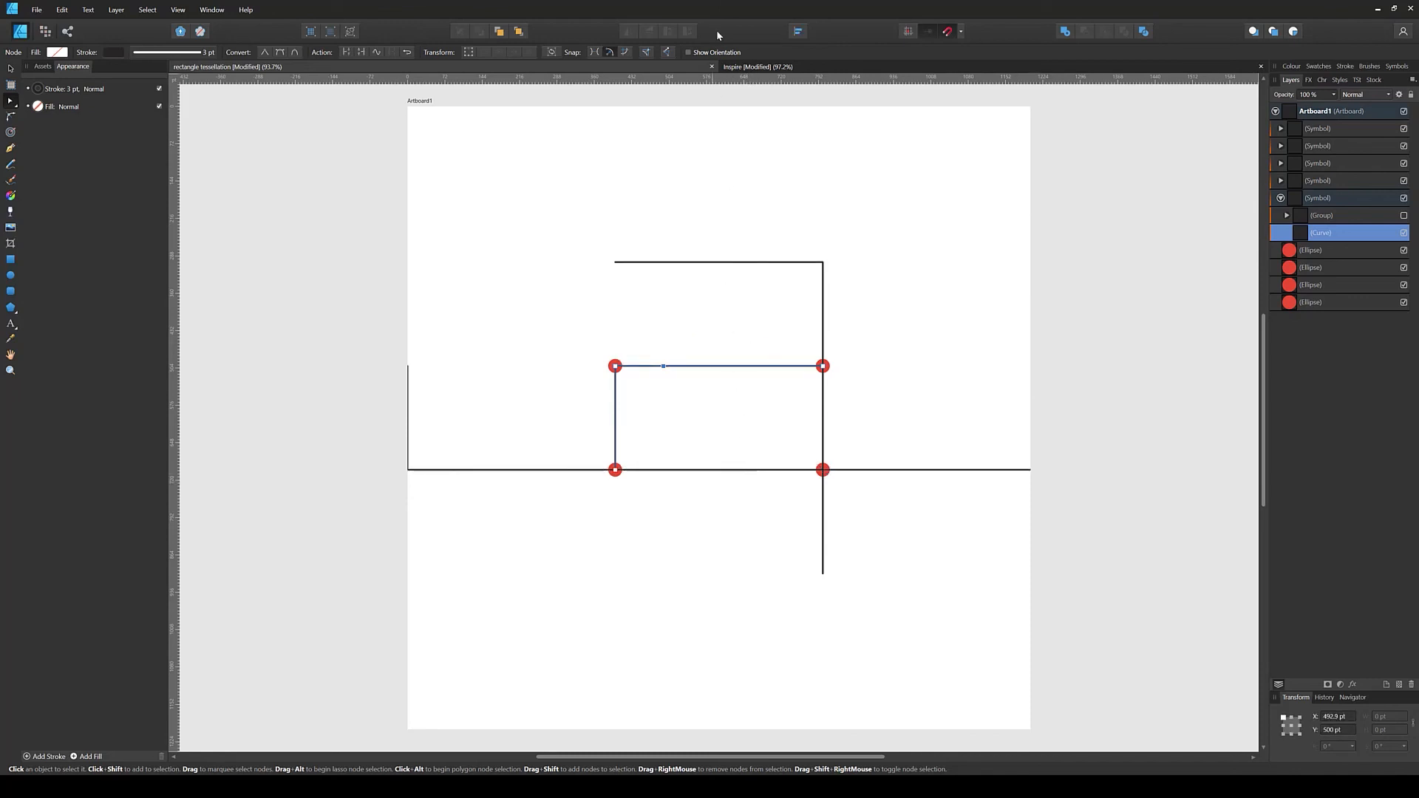
{"action": "left_click", "coordinate": [754, 68]}
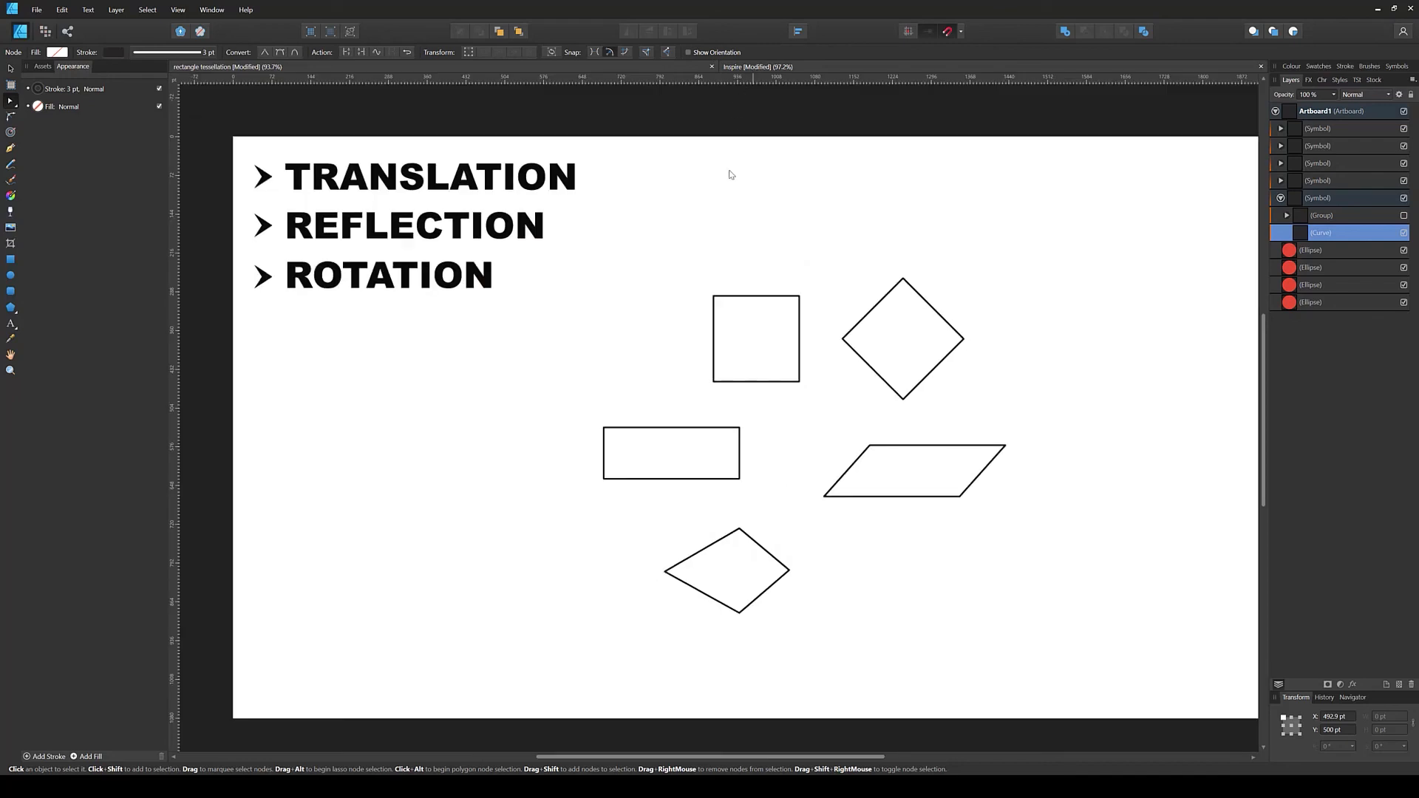